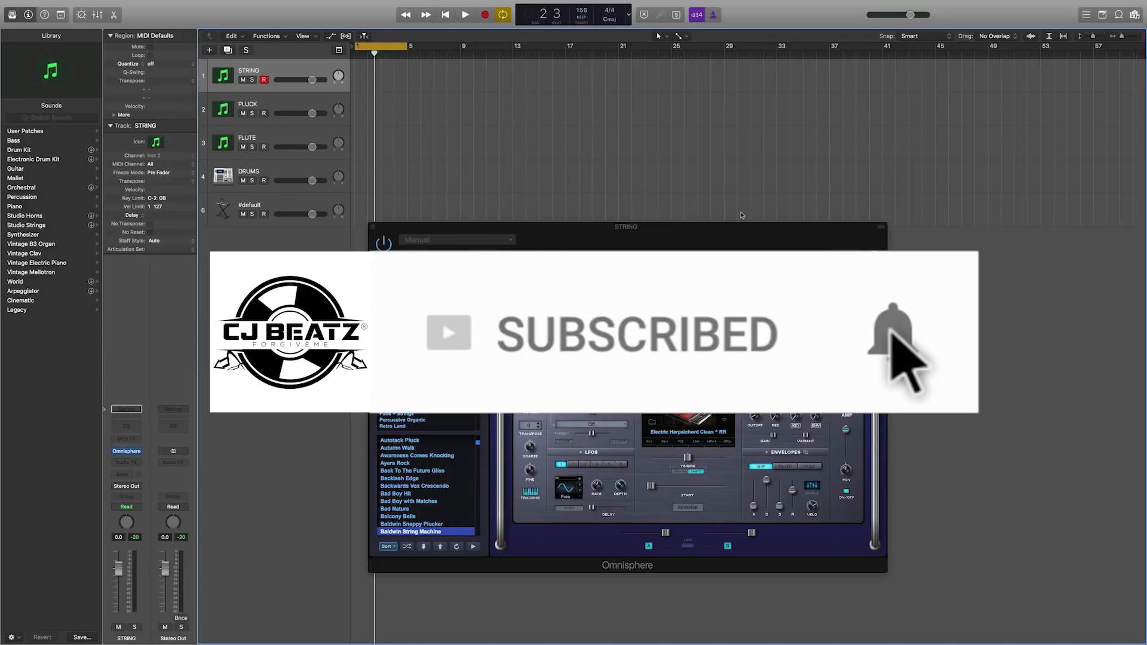
Step: Move the Omnisphere window higher and audition the sounds on the PLUCK and FLUTE tracks
drag(637, 226, 634, 192)
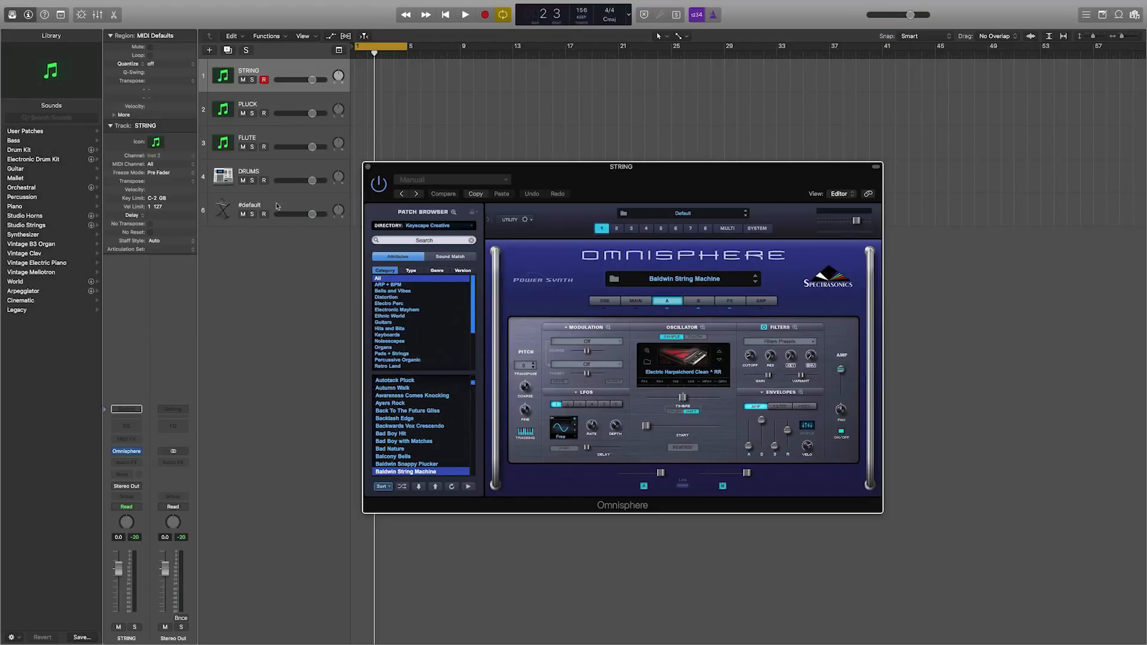
click(290, 105)
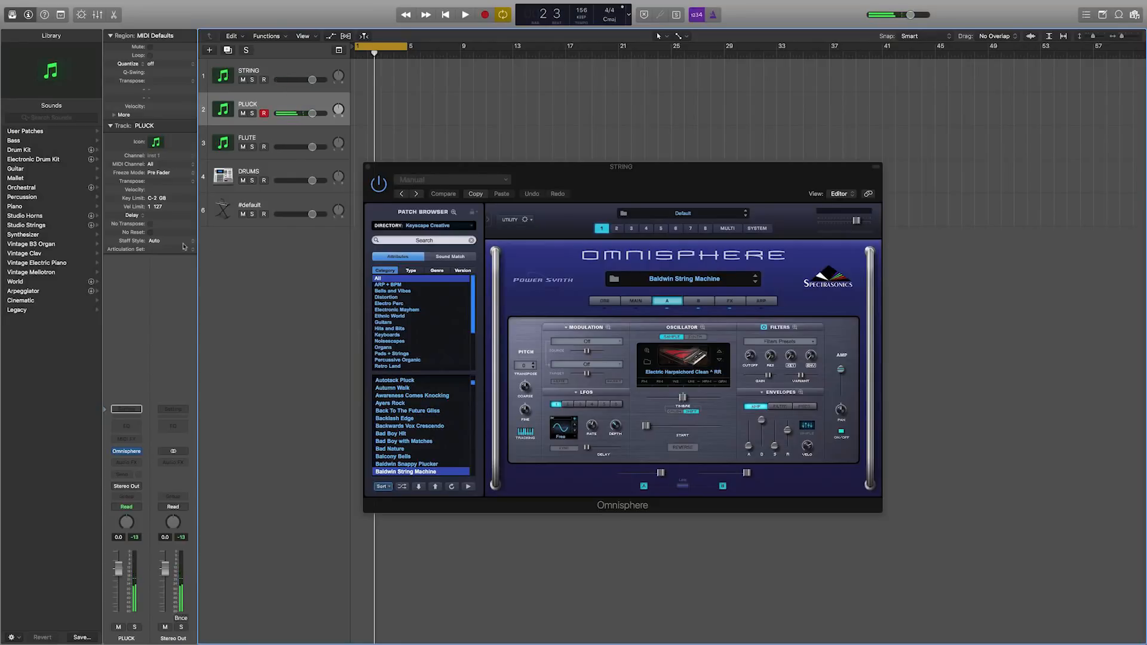
click(295, 139)
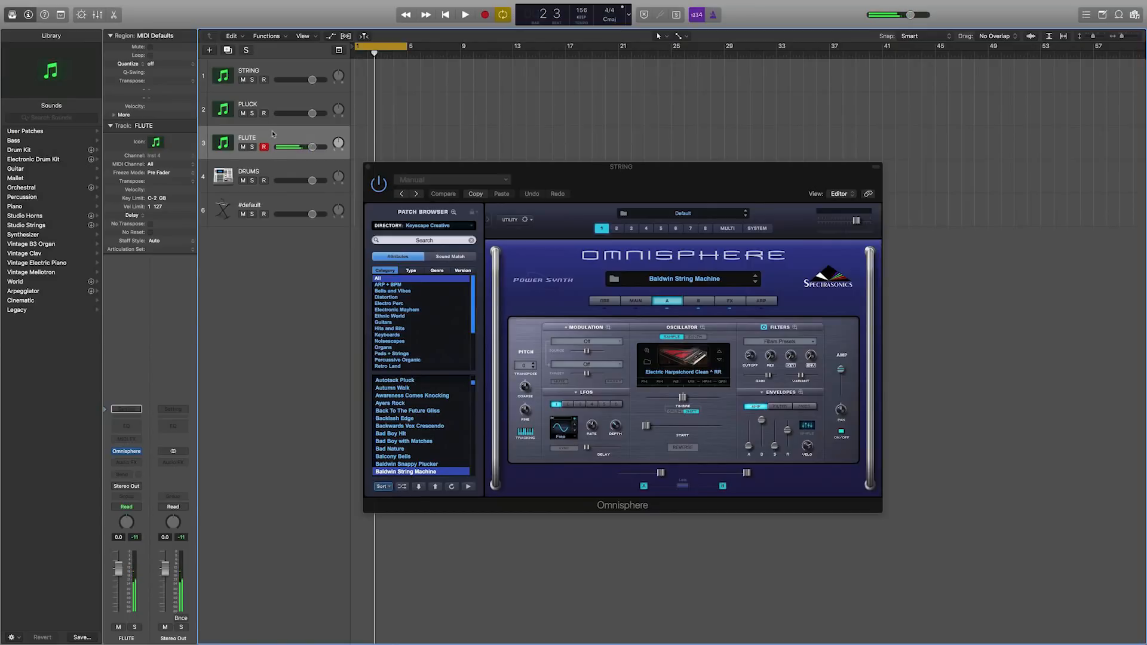
Step: Audition the clap, kick, hi-hat and open-hat pads in the DRUMS track's Drum Machine Designer, plus the #default track's sound
click(283, 173)
click(126, 450)
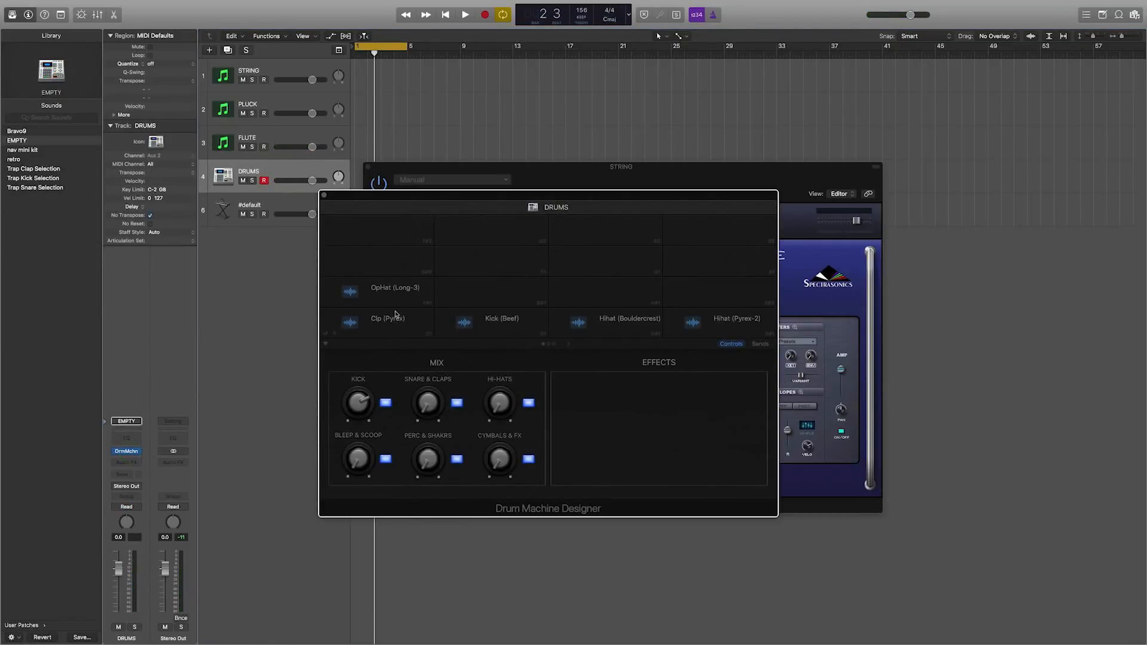
click(393, 328)
click(510, 322)
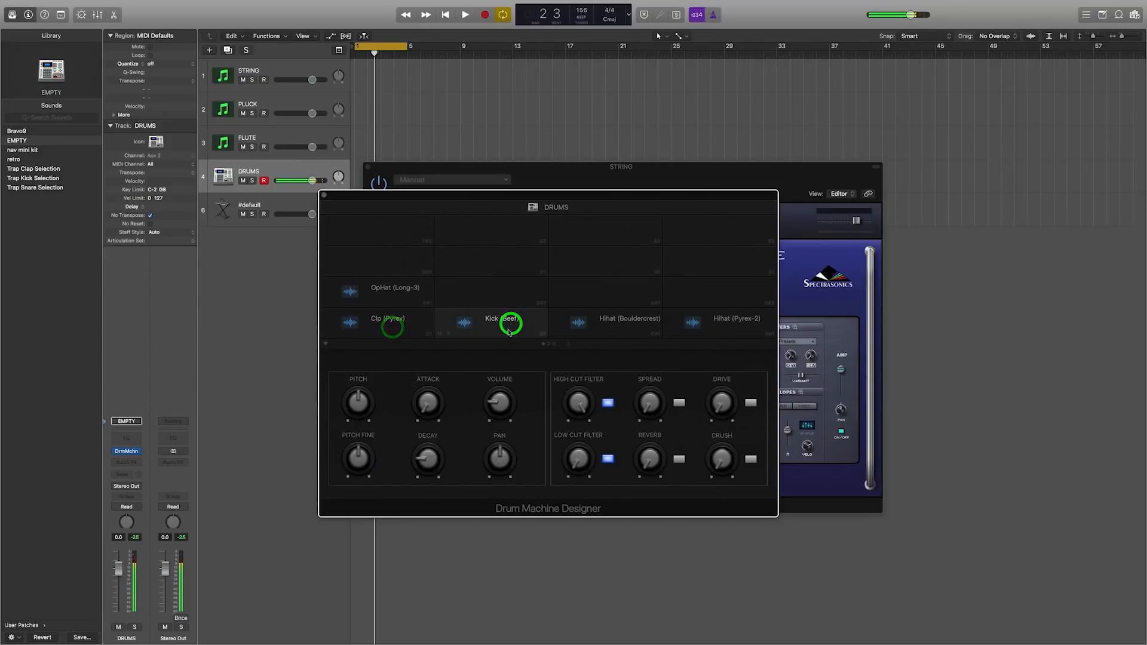
click(601, 320)
click(719, 327)
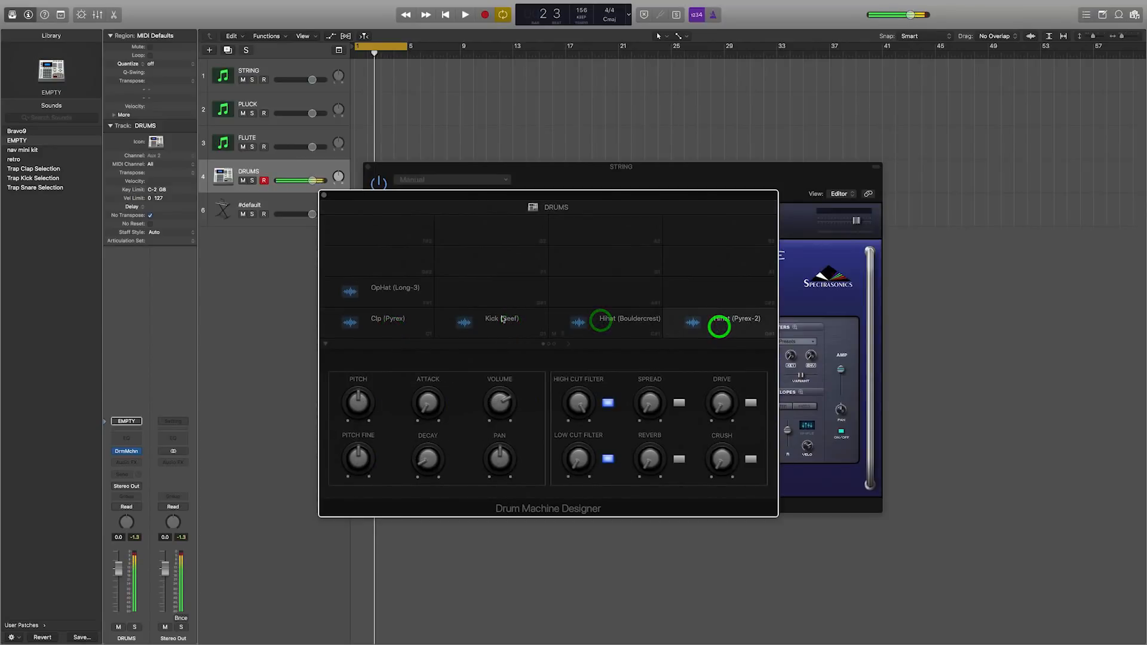
click(394, 299)
click(324, 195)
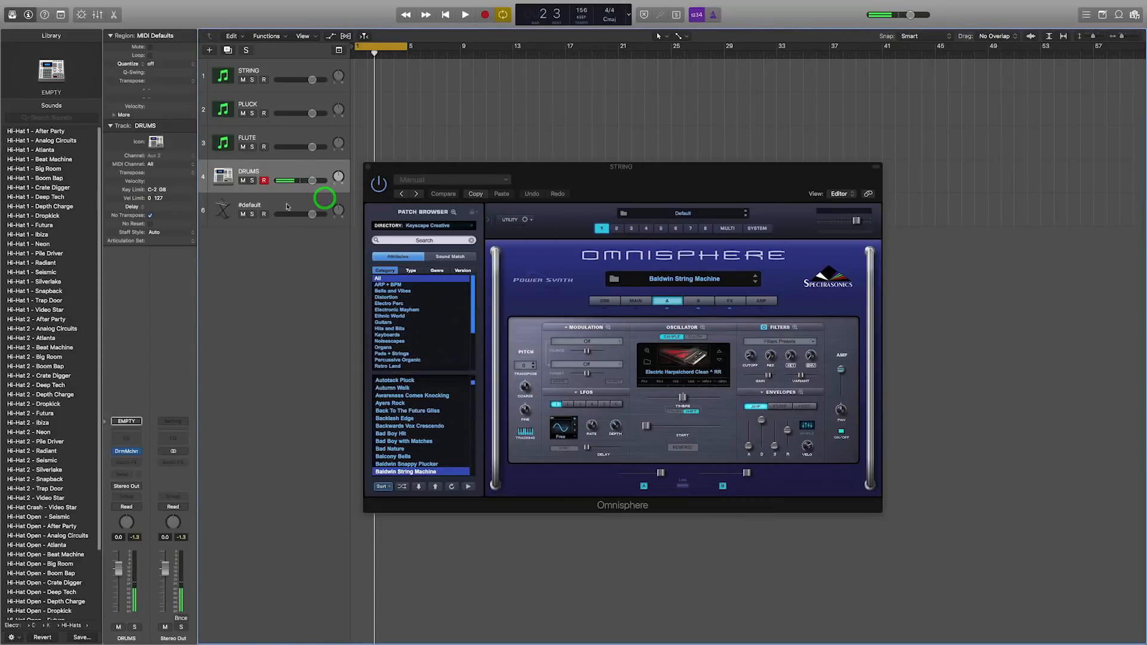
click(286, 203)
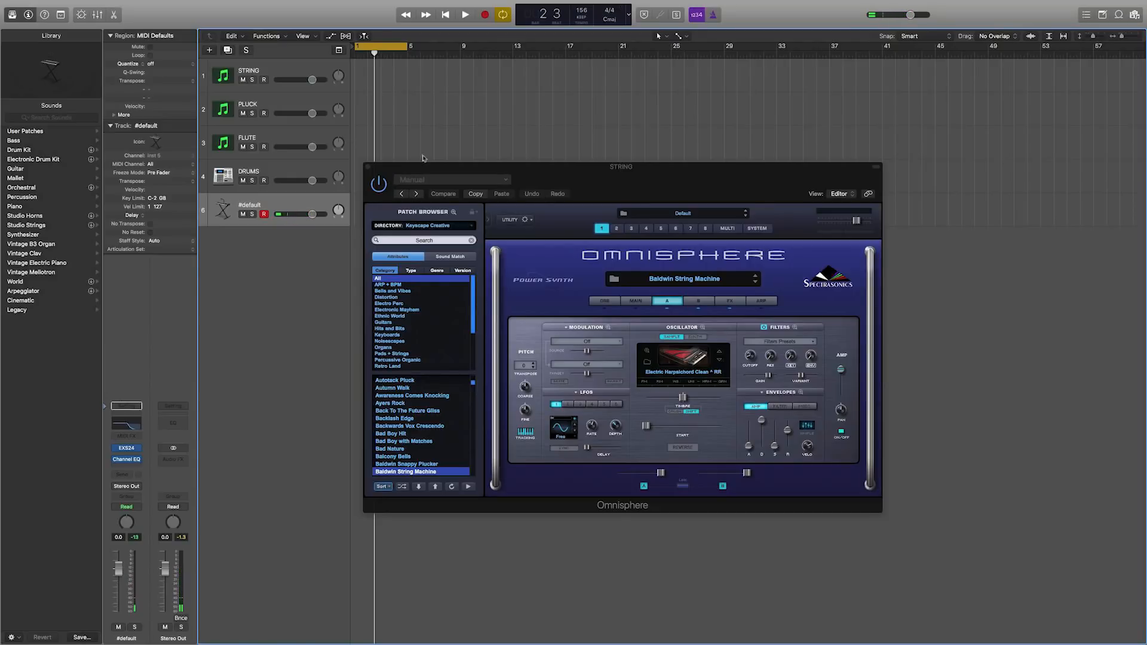
Step: Record a four-bar chord progression on the STRING track, starting from bar 1
click(287, 67)
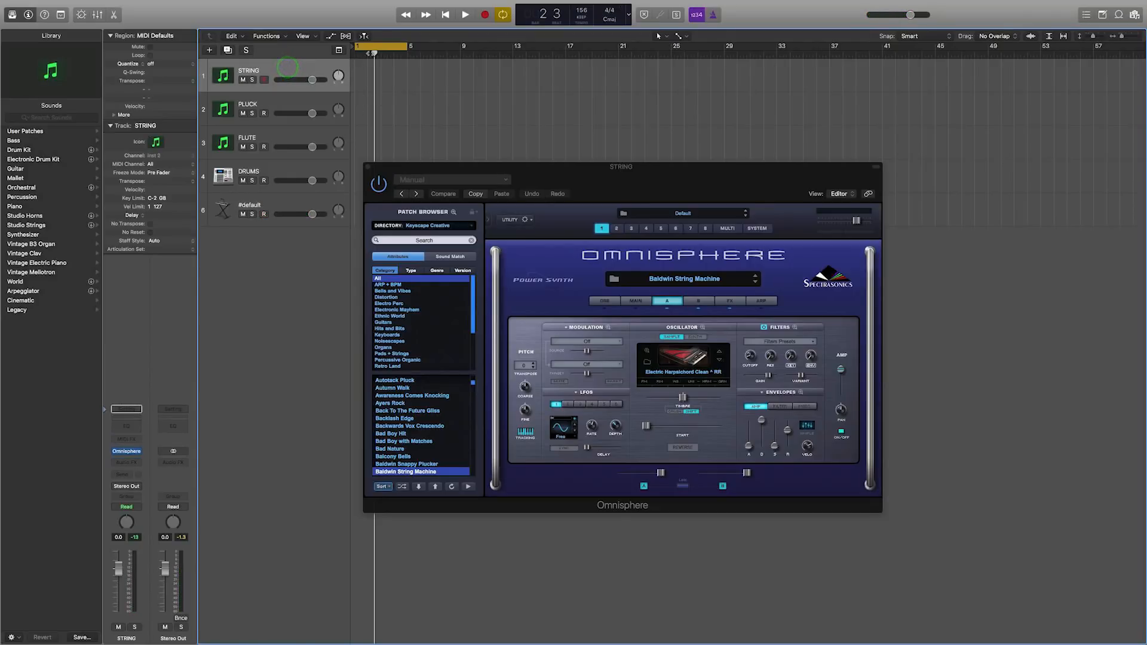
click(357, 53)
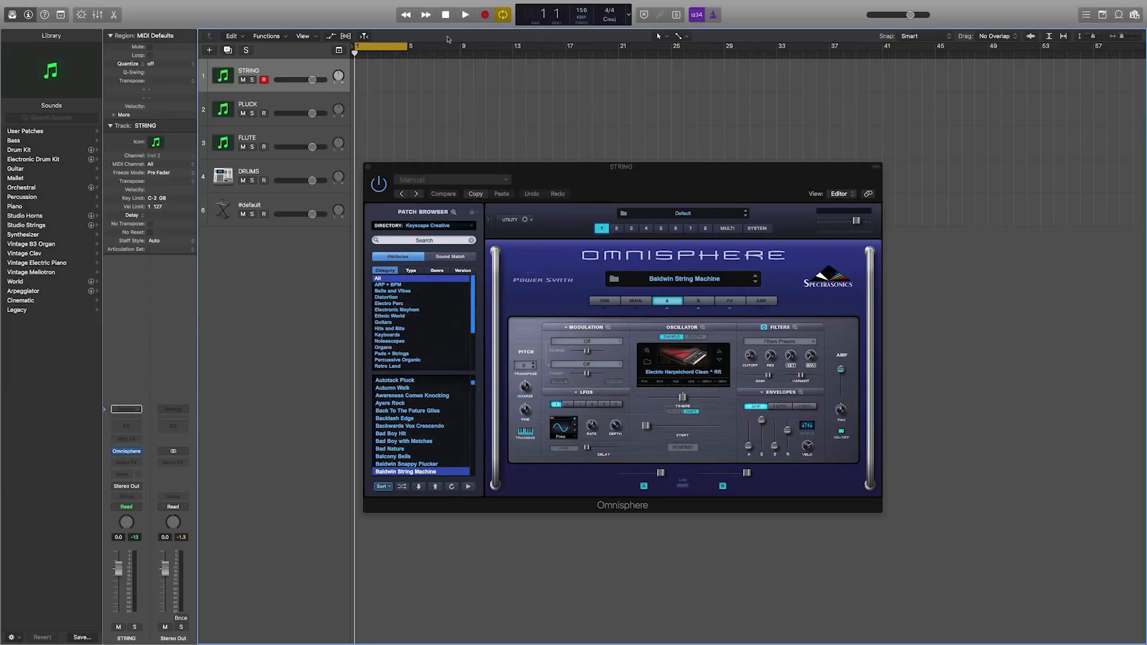
click(487, 20)
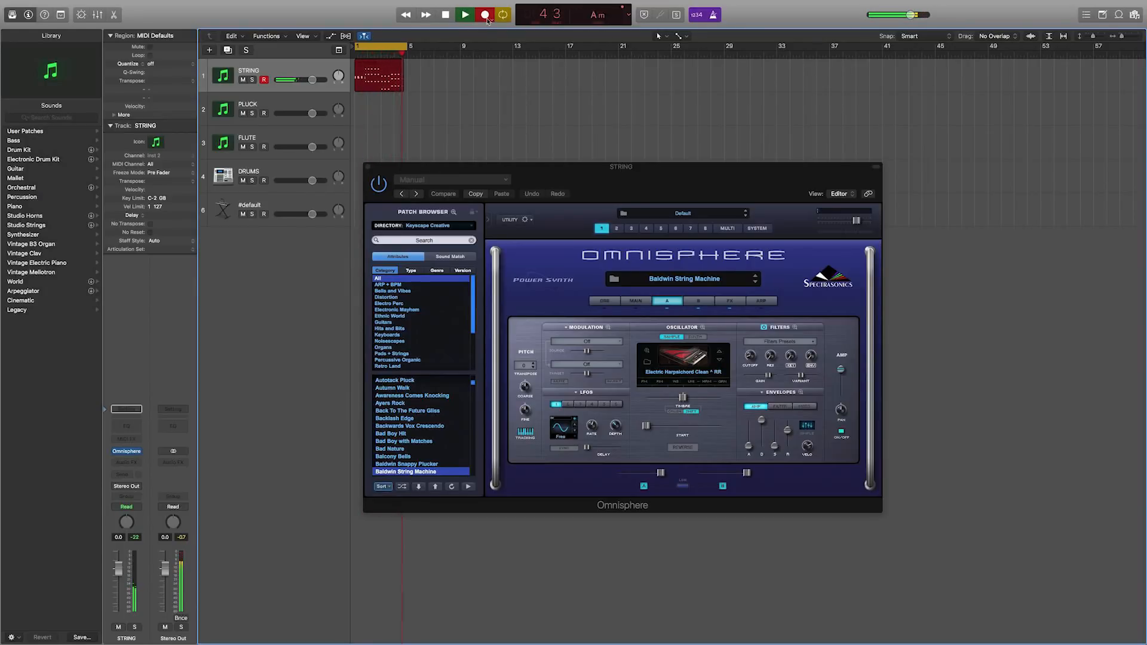
key(space)
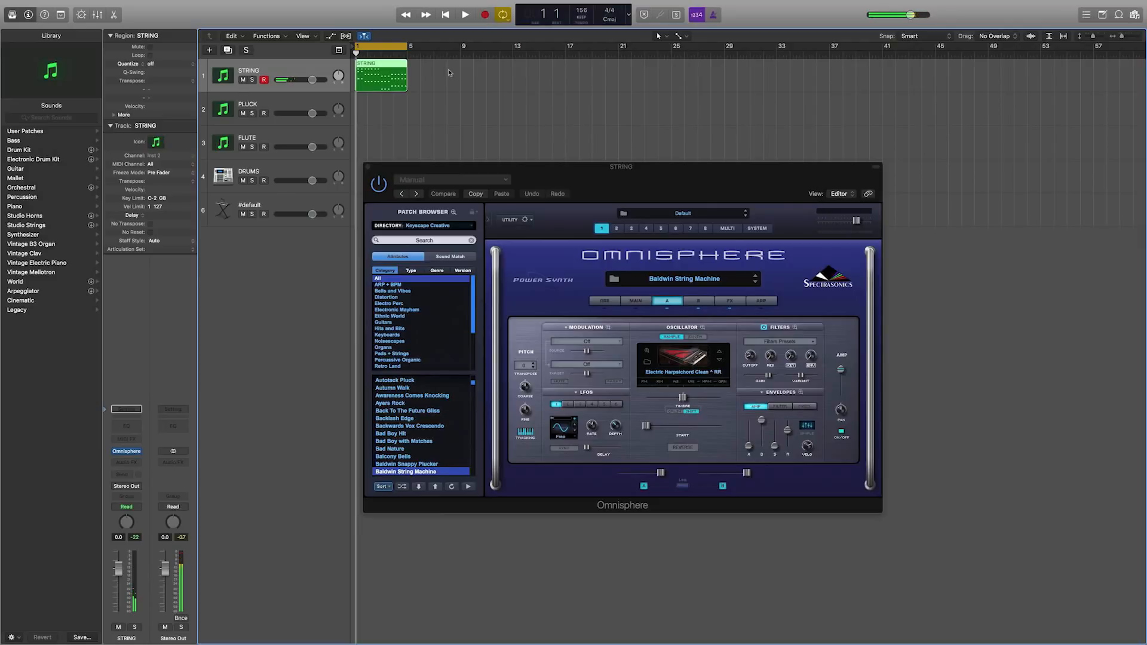
Step: Close the Omnisphere window, open the STRING region in the Piano Roll and quantize all its notes to 1/8 Note
click(368, 167)
double_click(370, 80)
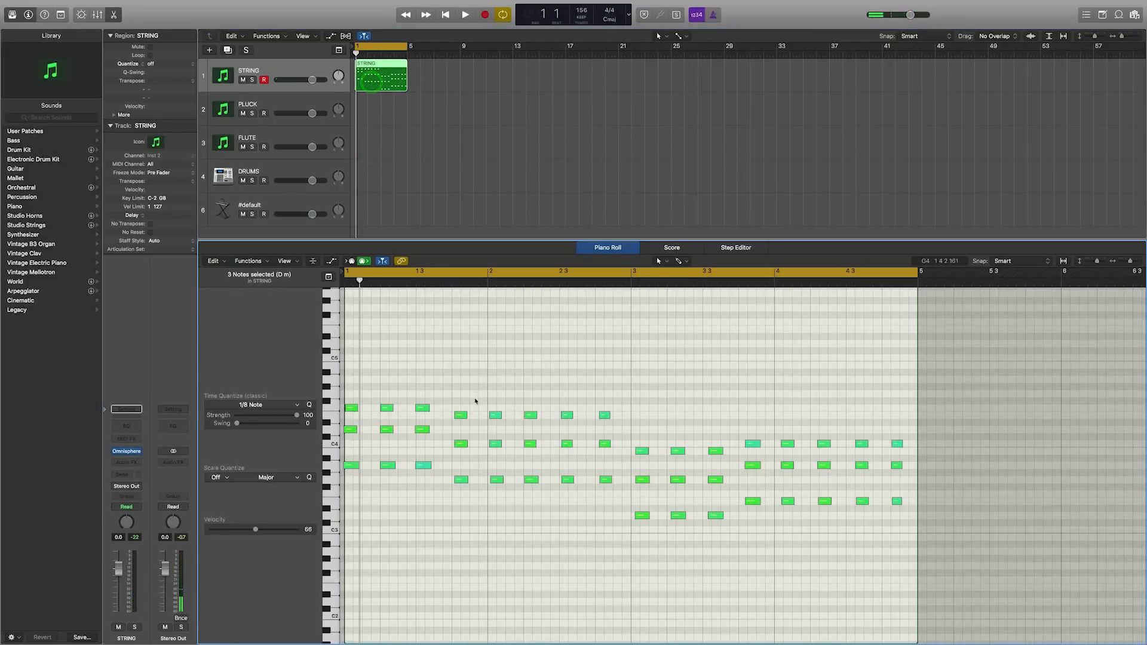
click(464, 382)
key(super+a)
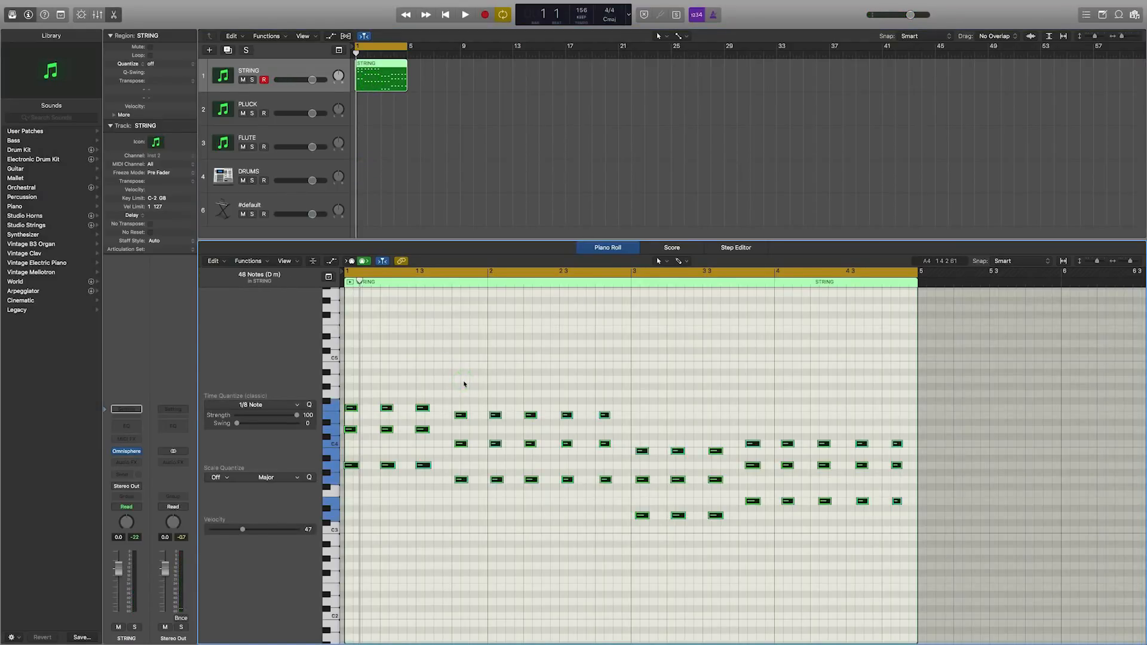
key(q)
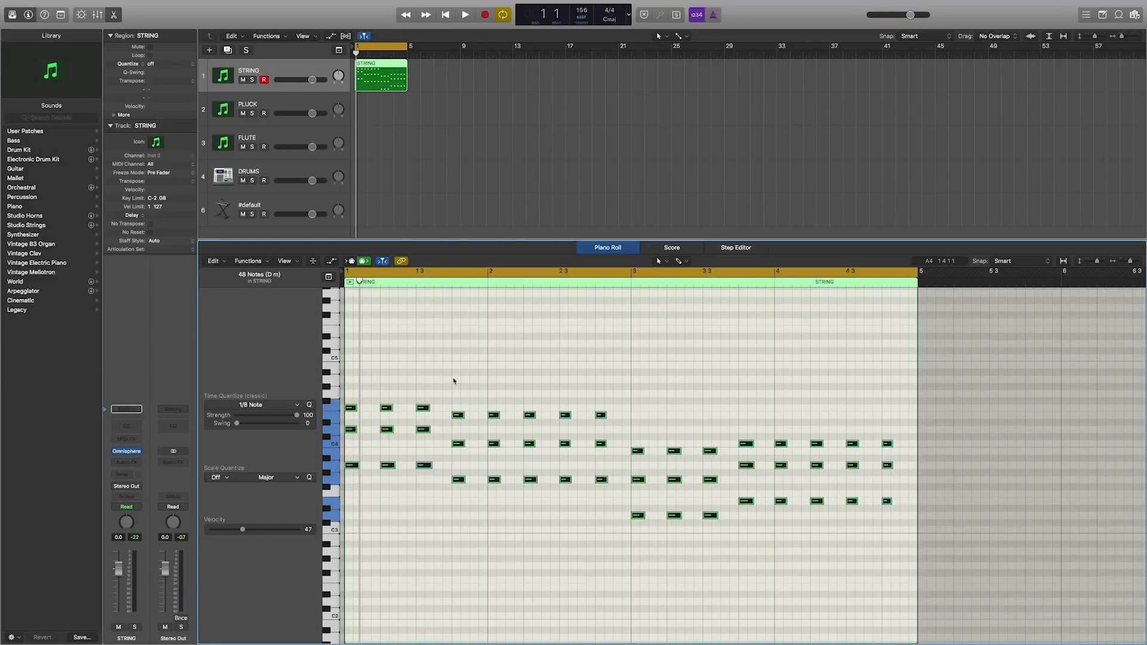
click(461, 381)
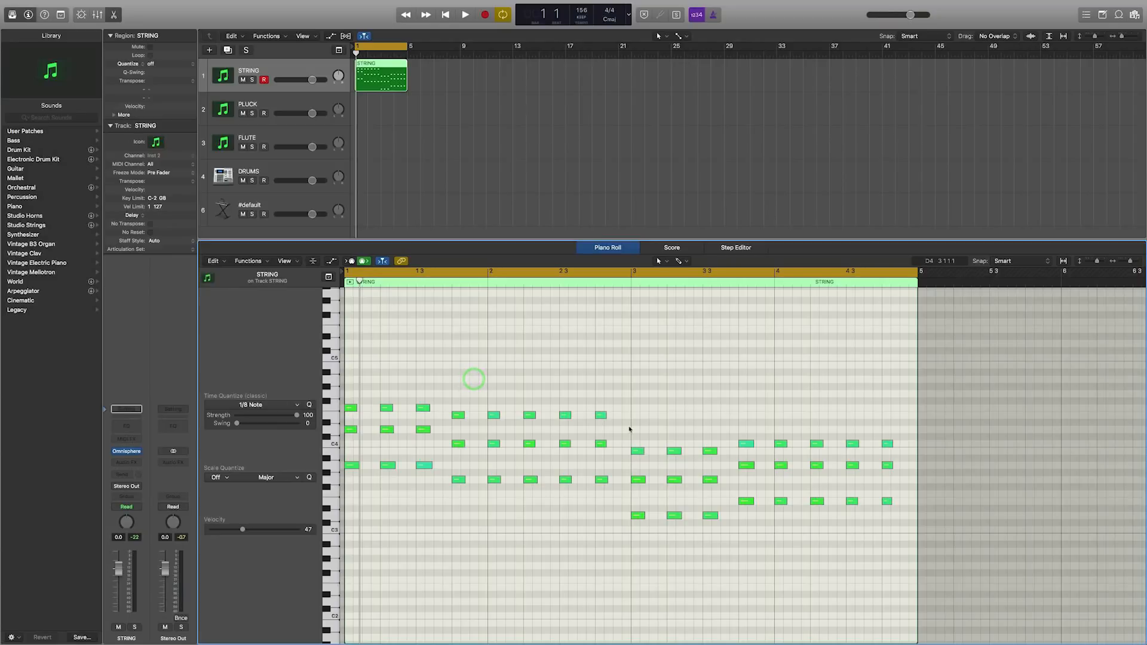
Step: Slightly shorten selected chords in the first, third and fourth bars of the STRING region, and play it back
drag(638, 430, 640, 516)
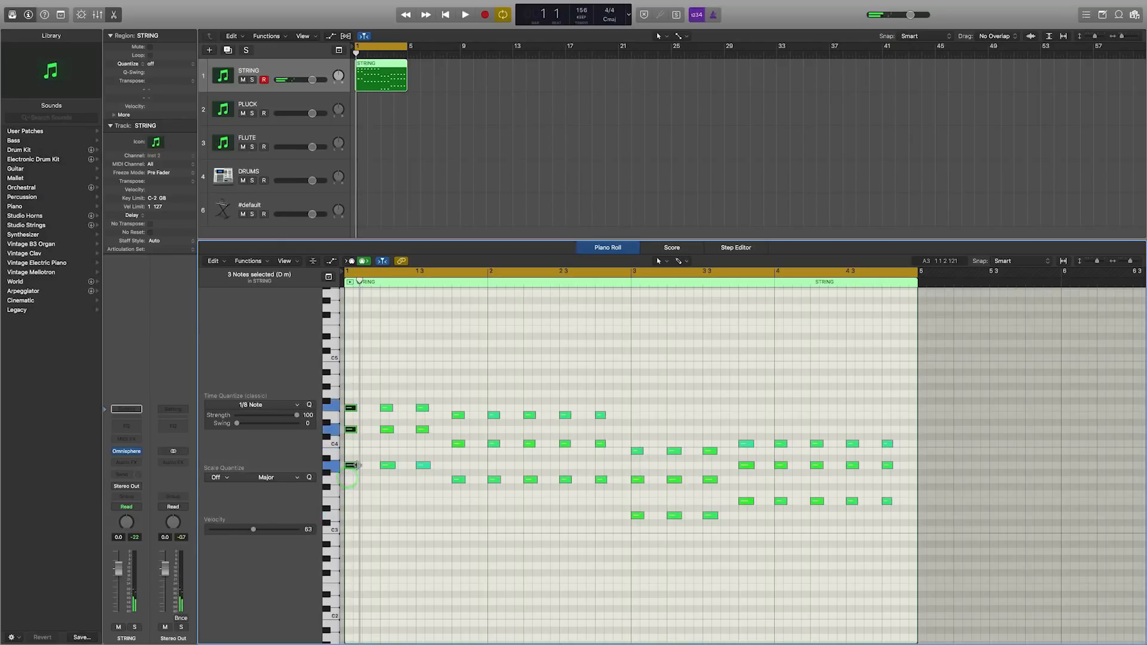
drag(359, 465, 357, 465)
drag(420, 382, 425, 466)
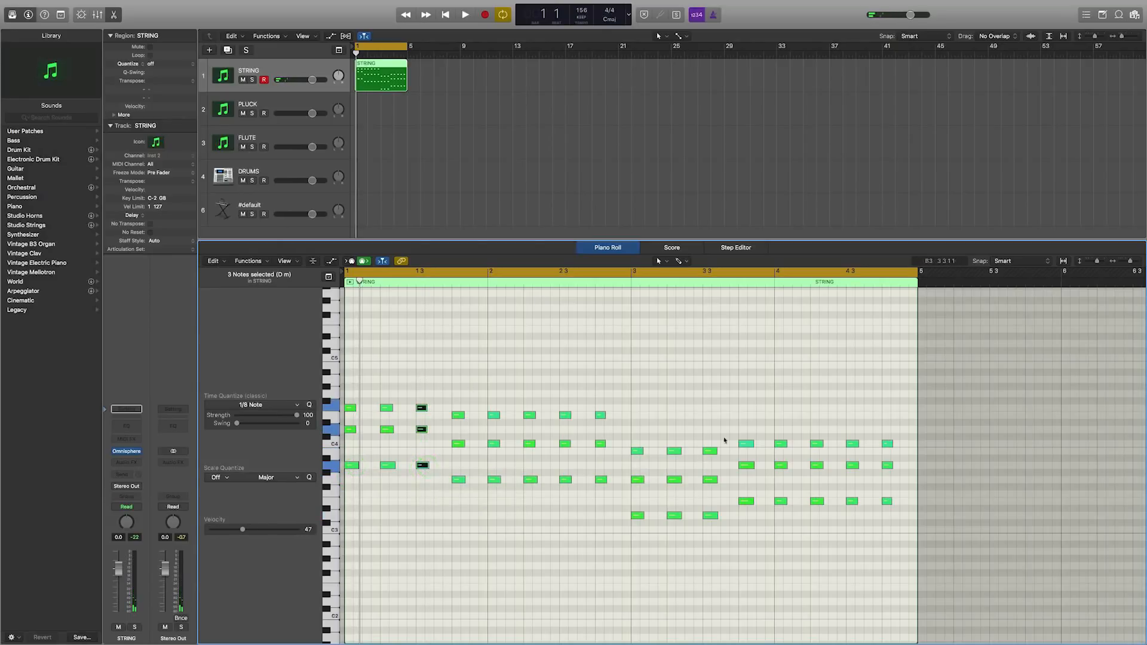
drag(725, 440, 752, 508)
drag(822, 396, 819, 504)
drag(854, 423, 856, 502)
drag(889, 423, 891, 503)
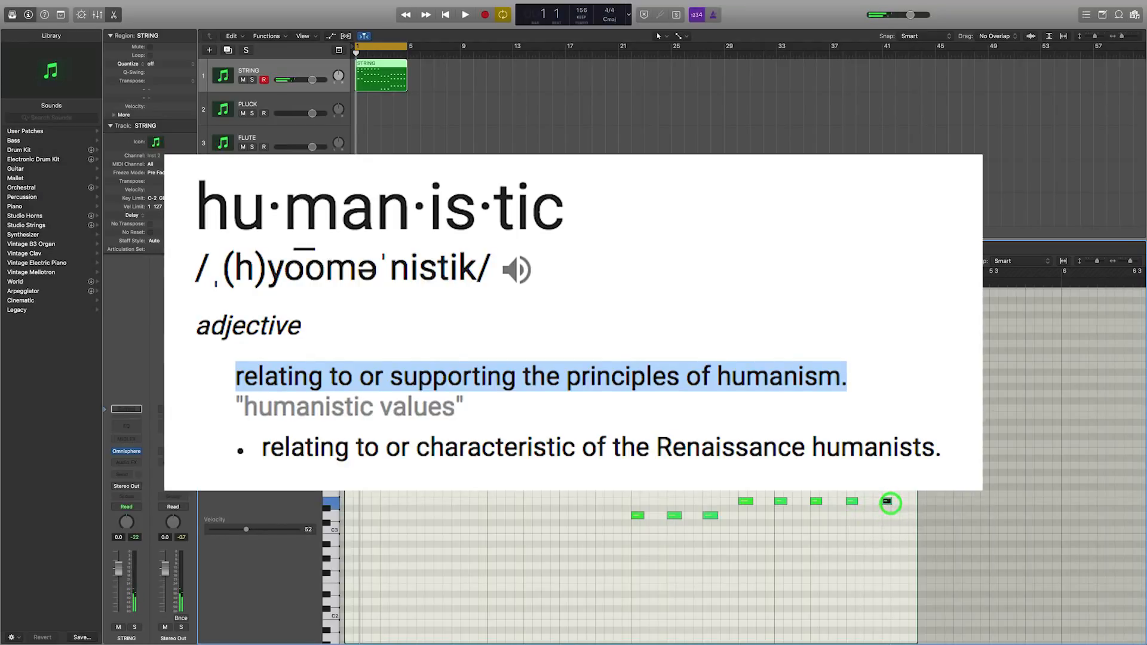
key(space)
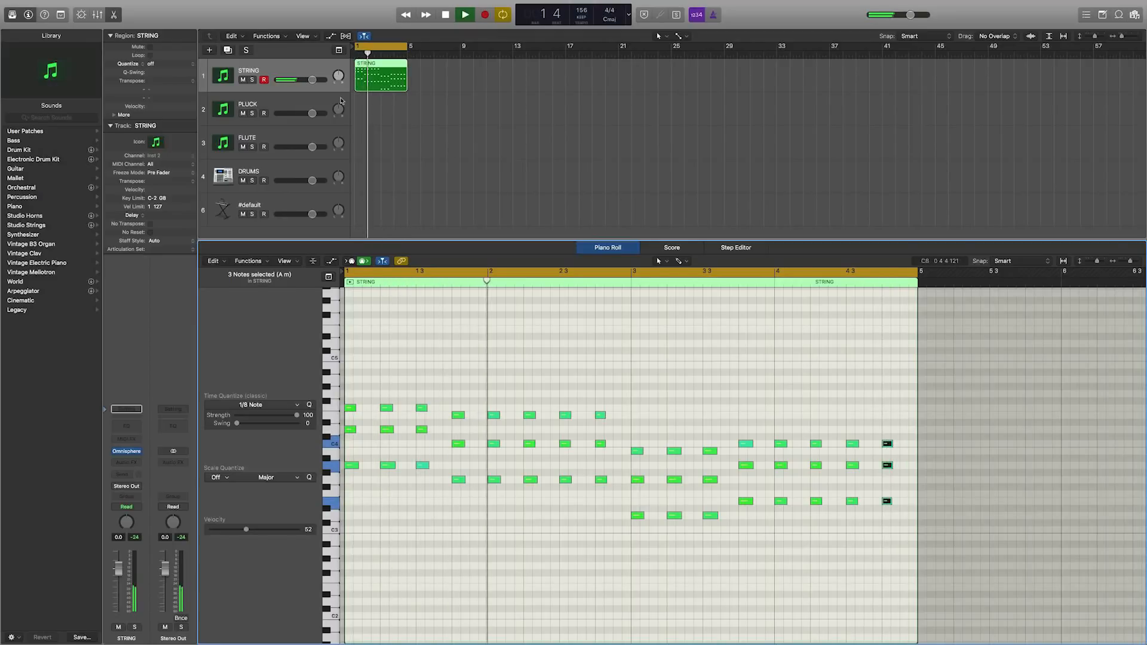
Step: Record a sparse four-bar melody on the PLUCK track over the strings and quantize all its notes to 1/8 Note
click(292, 103)
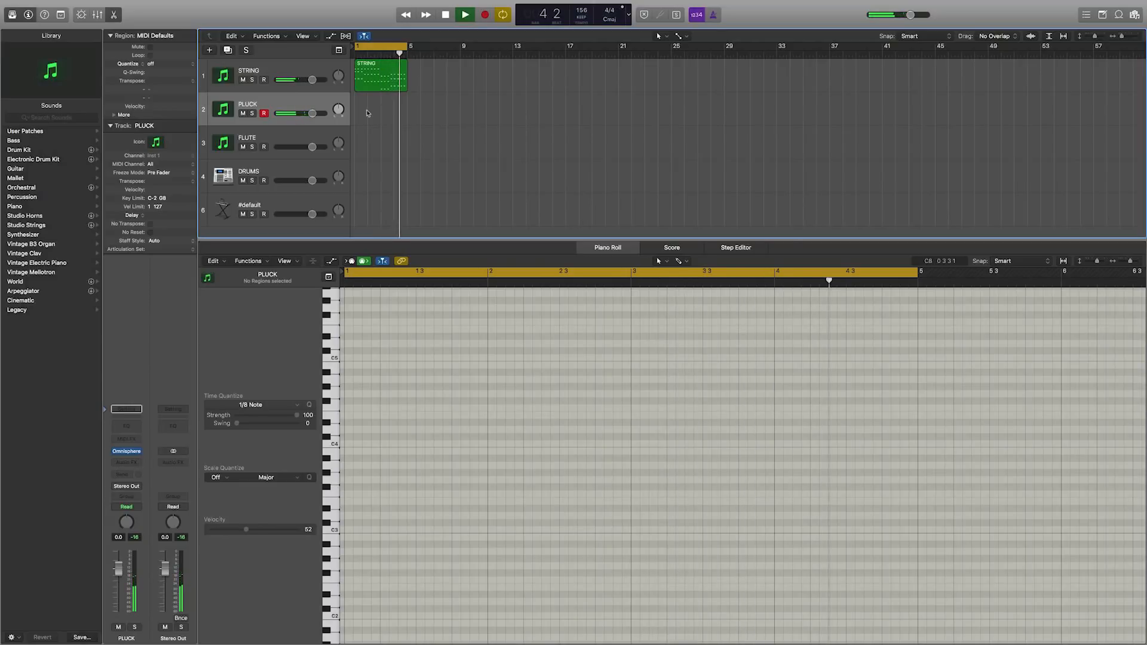
key(r)
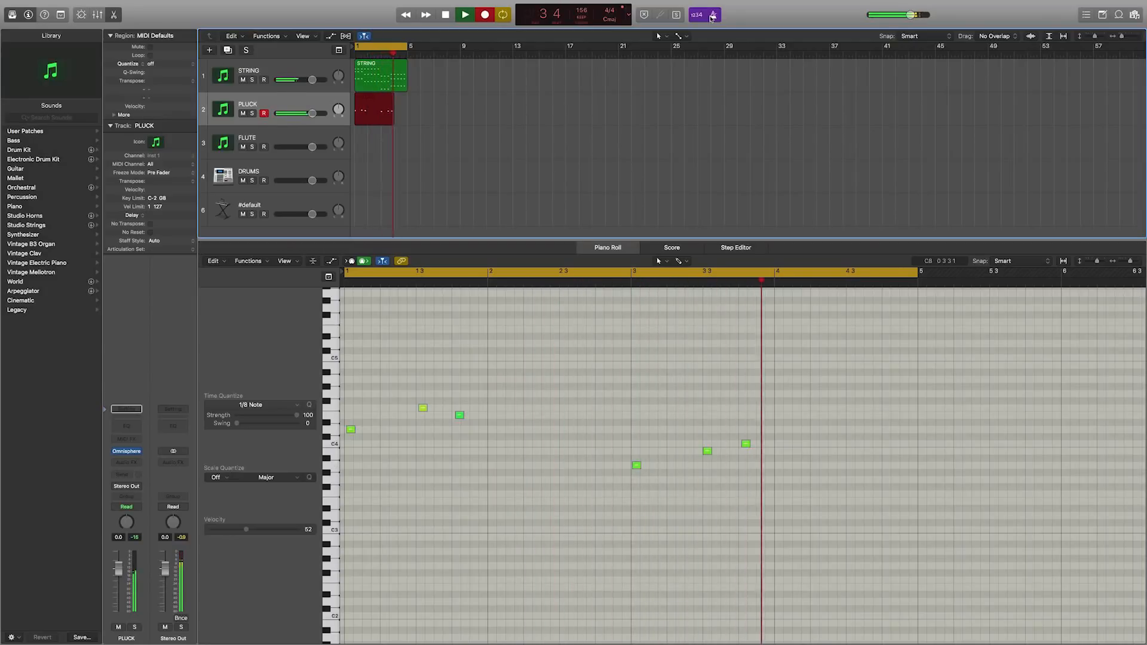
key(space)
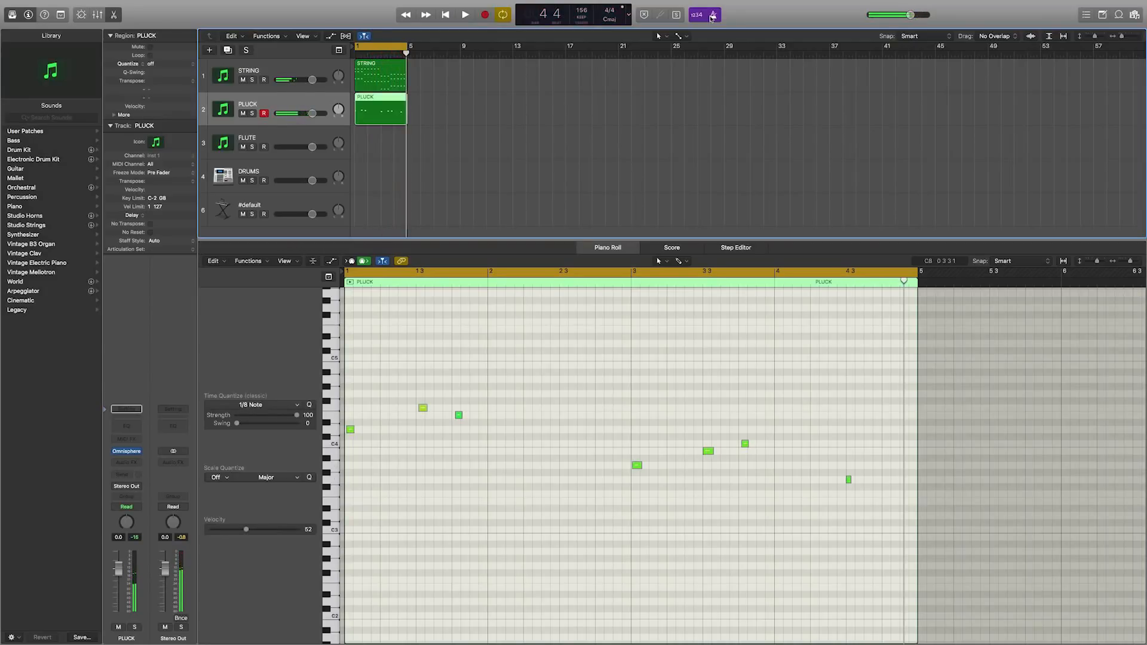
click(618, 353)
key(super+a)
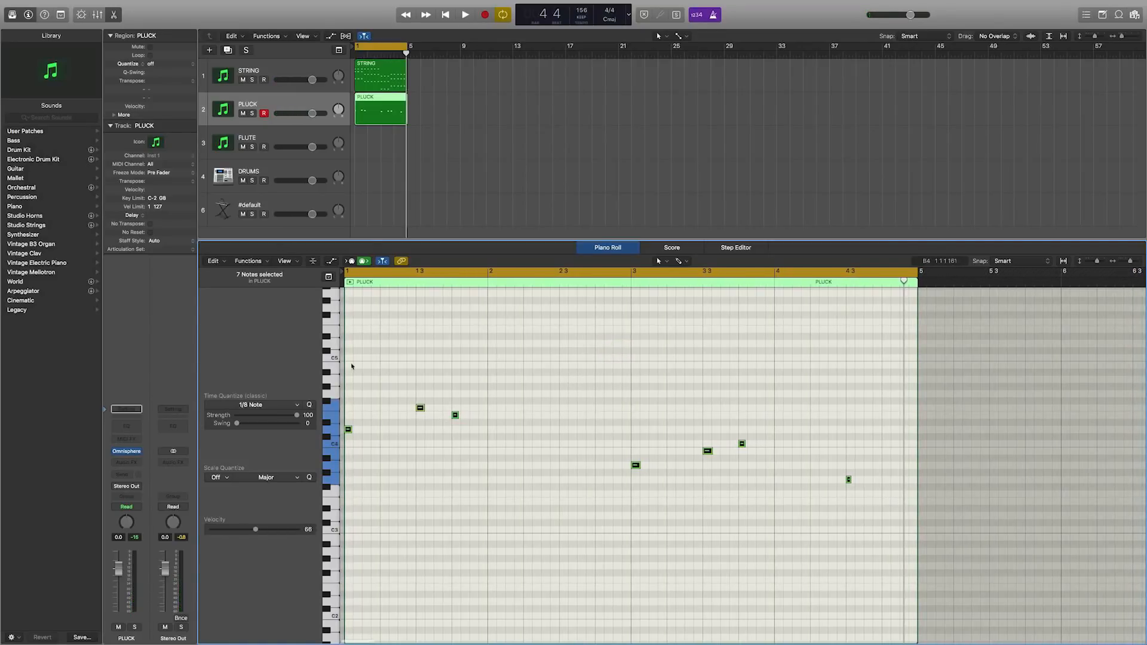
Step: Add an A4 note on beat 2 of bar 1 in the PLUCK region with the Brush Tool, and play it back
click(681, 261)
click(707, 412)
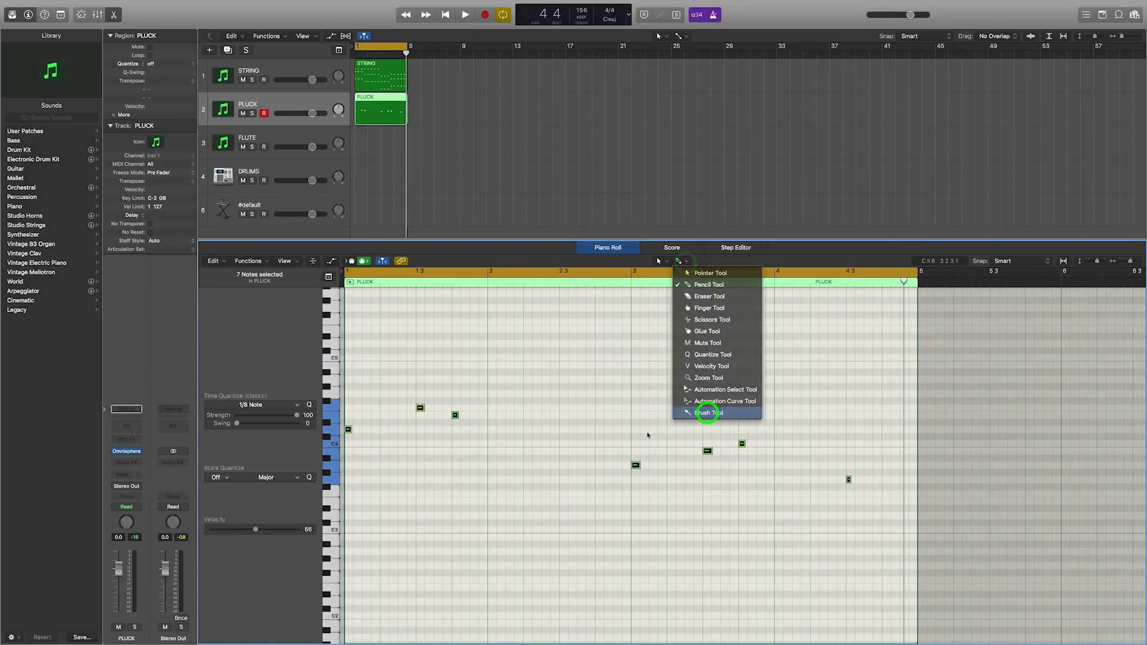
drag(388, 394, 385, 378)
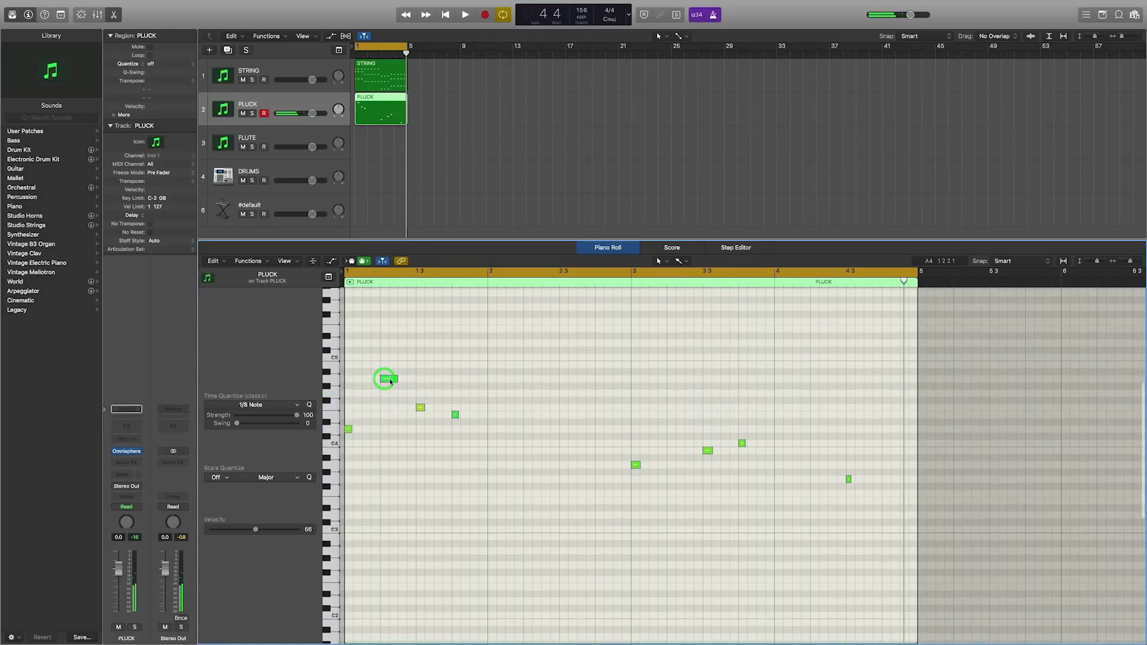
key(space)
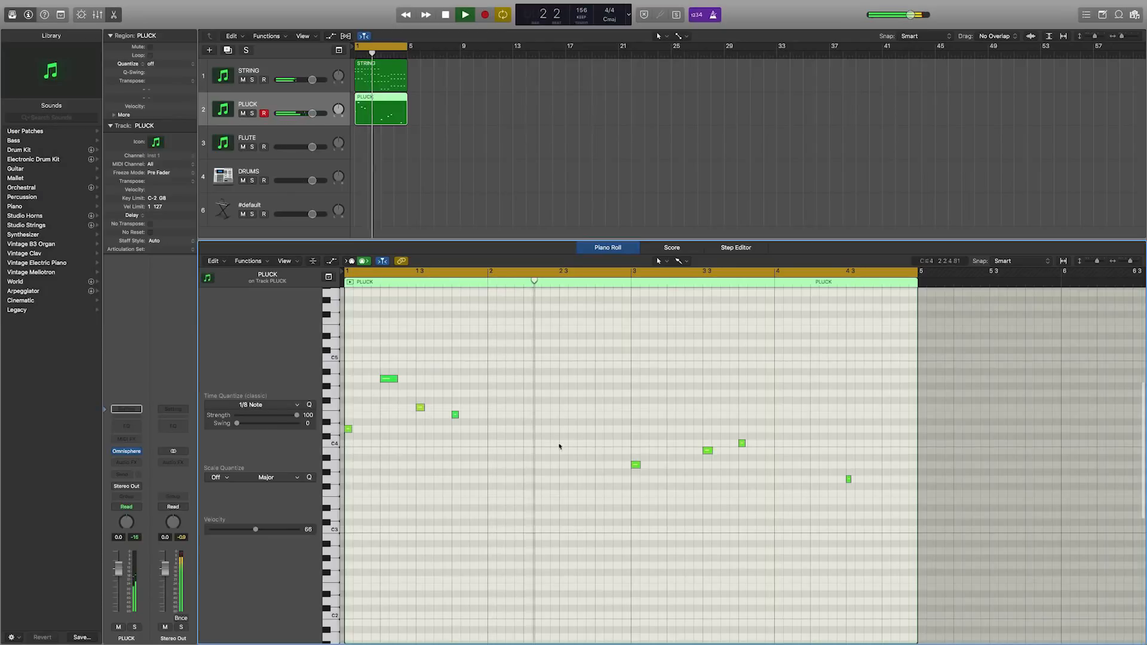
key(space)
Step: Try several pitches on beat 3 of bar 2 in the PLUCK region, keep only an E3 note, and play it back
click(521, 475)
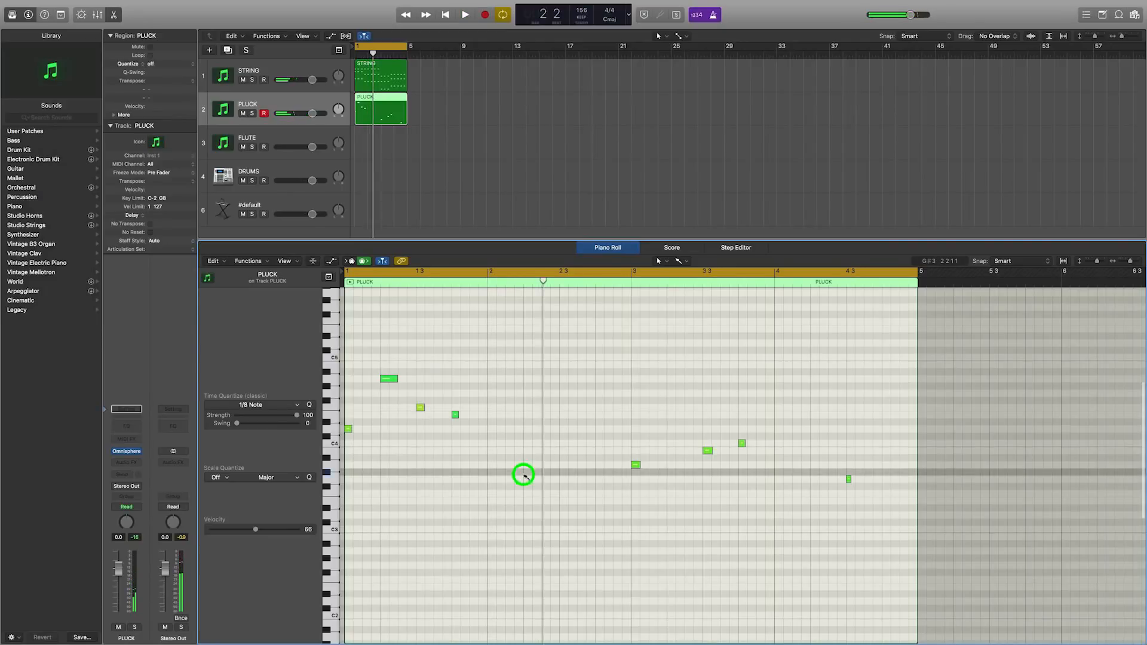
click(565, 495)
drag(566, 492, 567, 465)
click(567, 474)
click(566, 465)
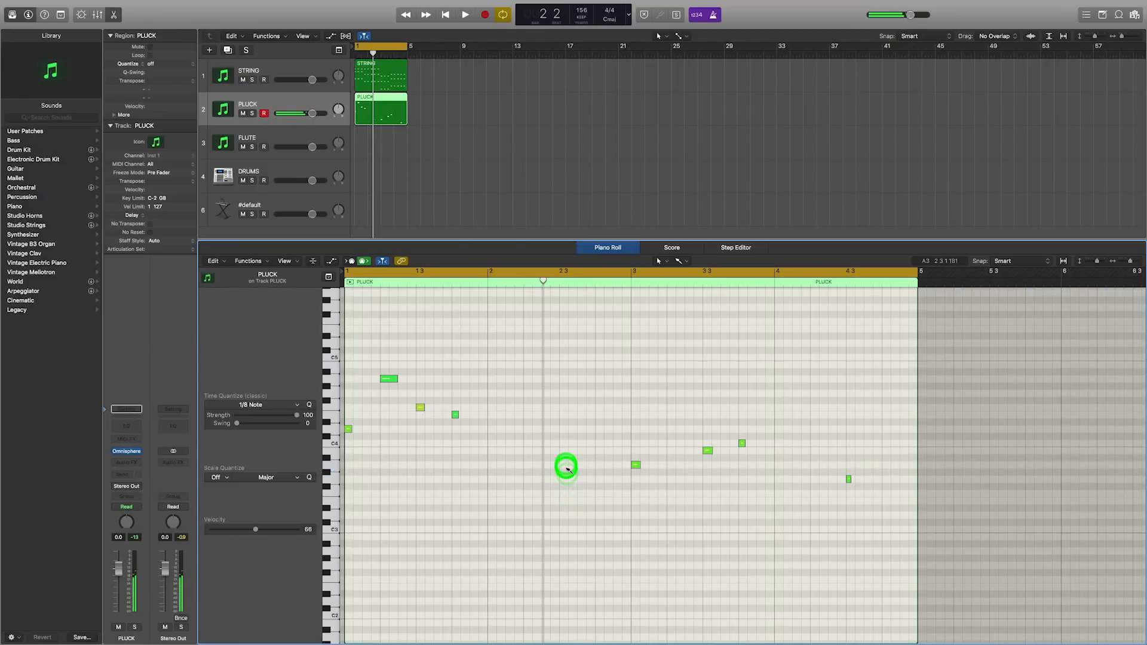
click(565, 508)
drag(565, 511, 566, 504)
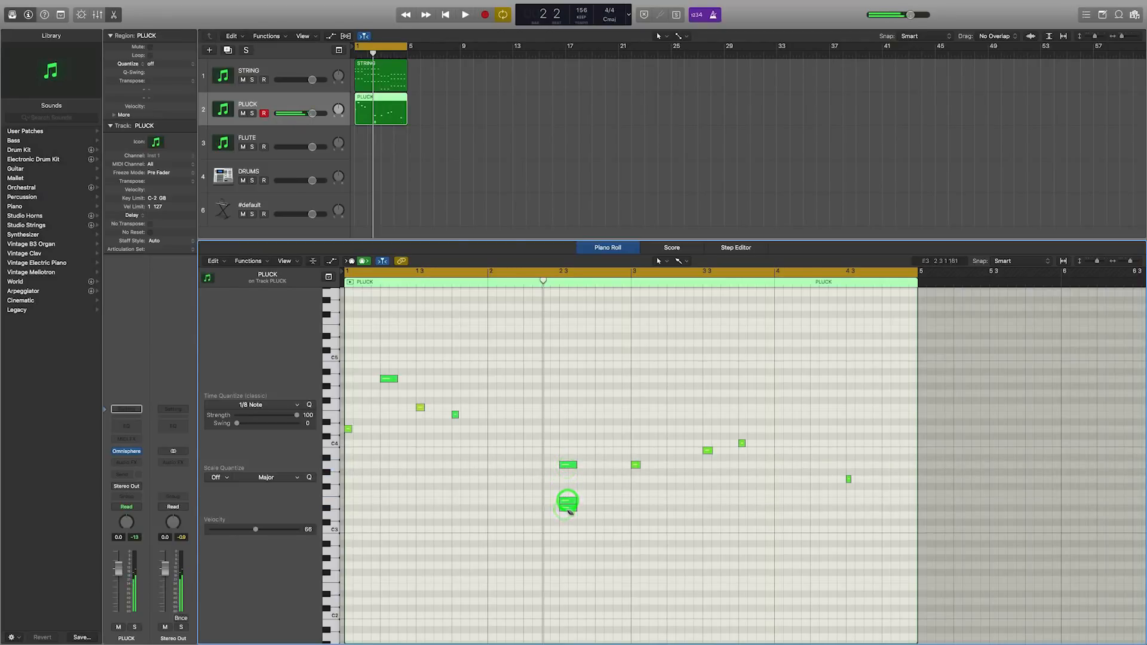
click(565, 466)
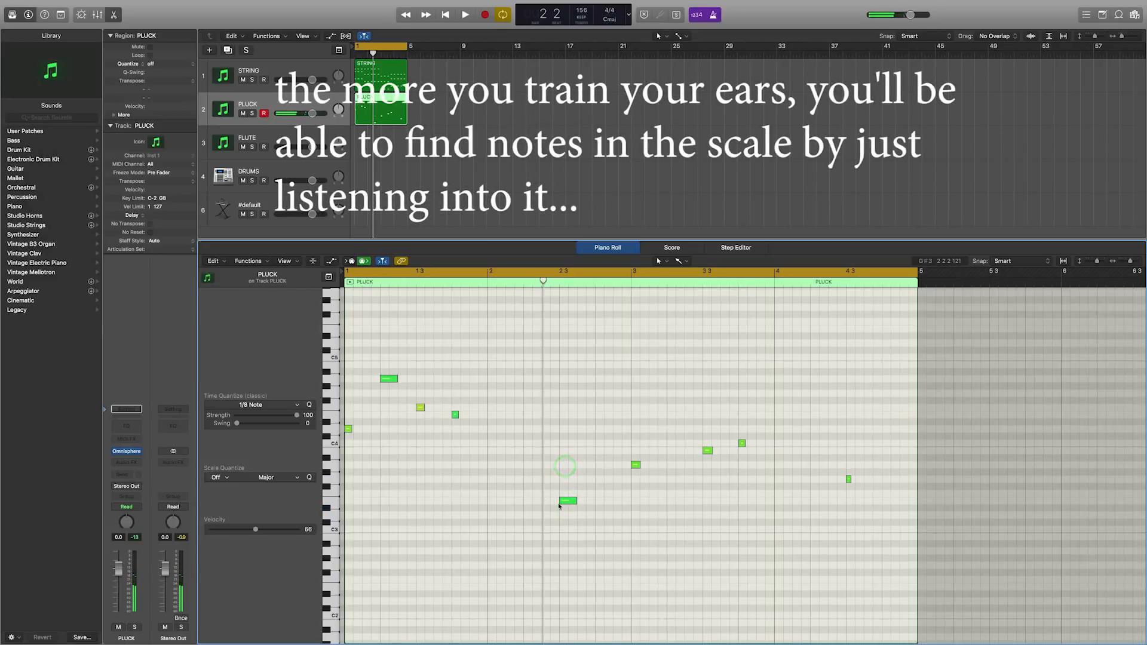
key(space)
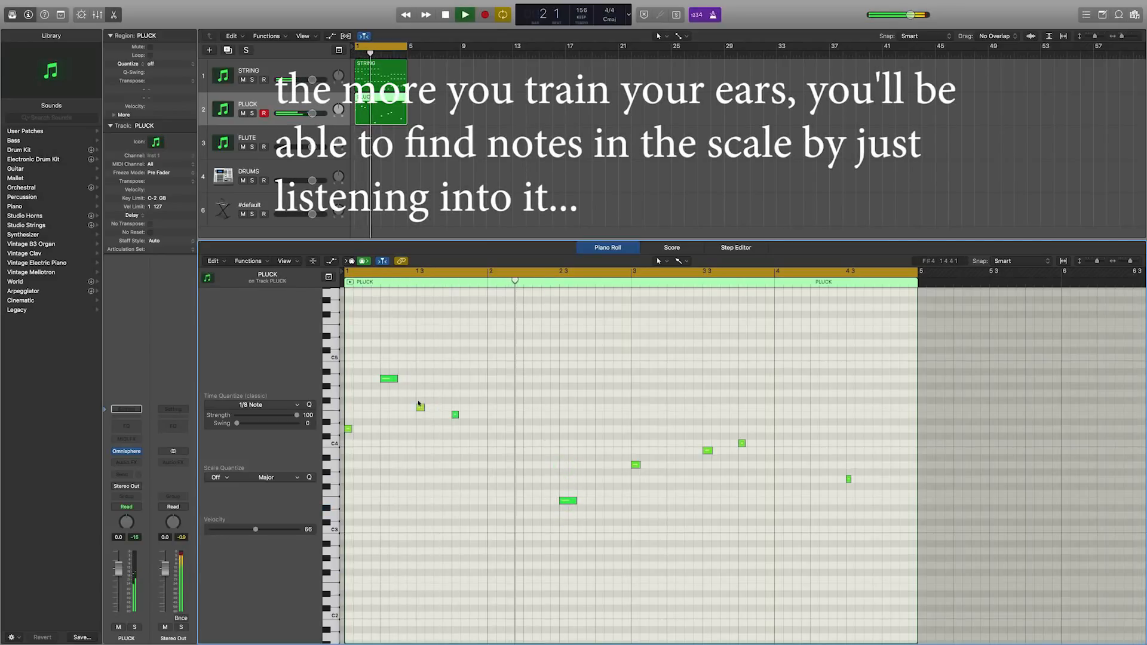
key(space)
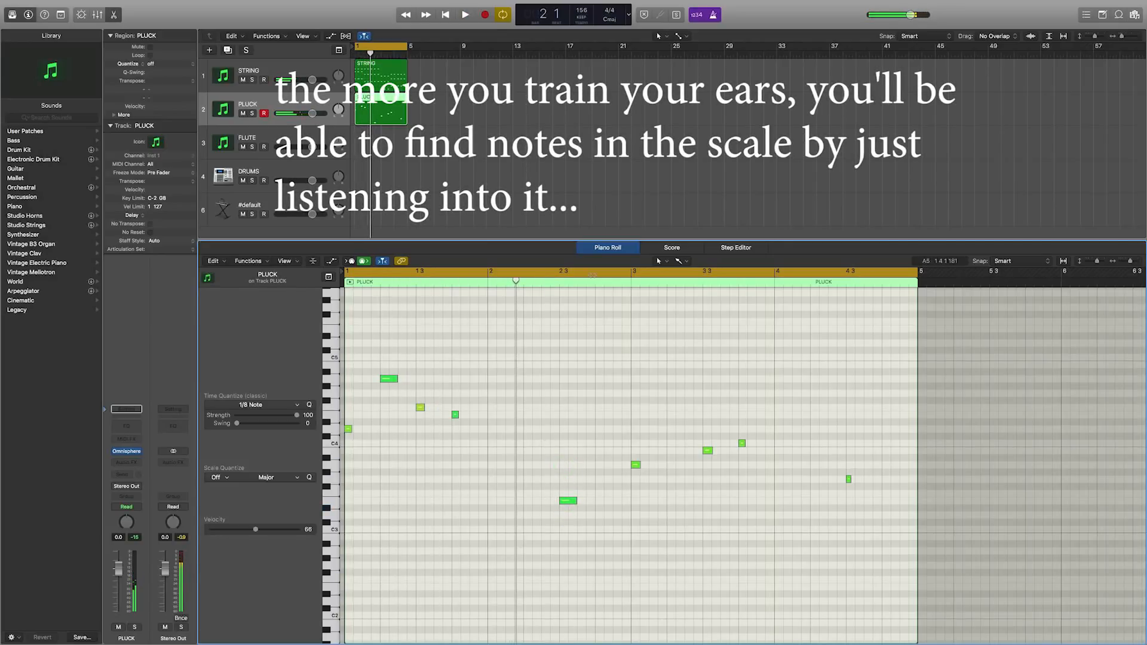
Step: Show the automation lane under the PLUCK region's notes and set its parameter to Note Velocity
click(332, 262)
click(255, 504)
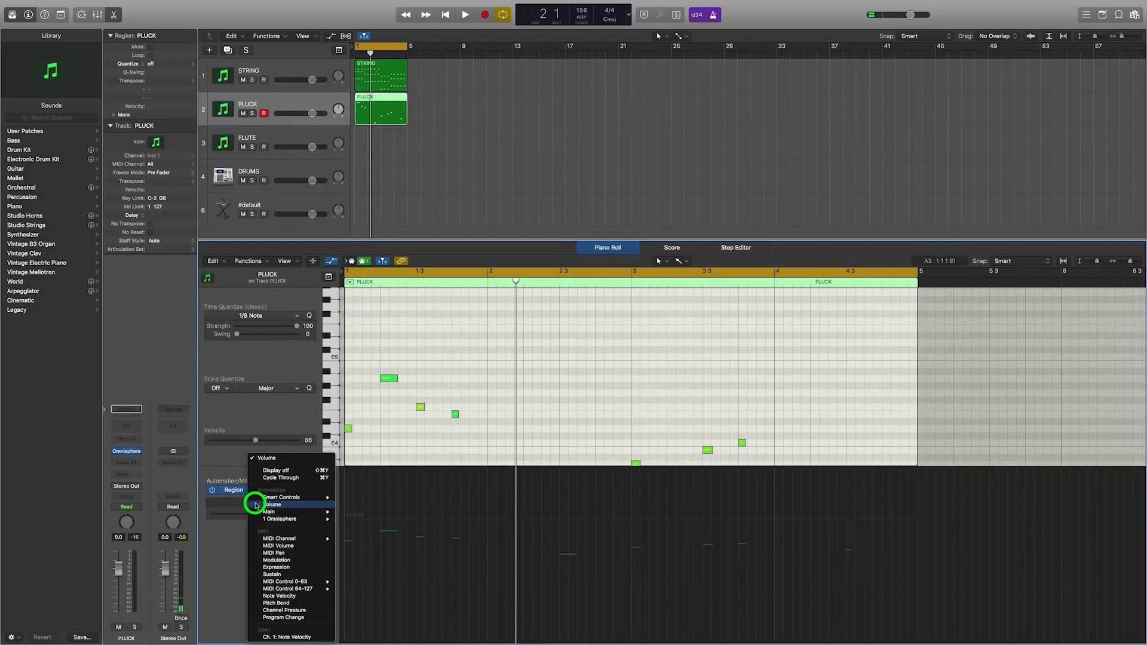
click(276, 596)
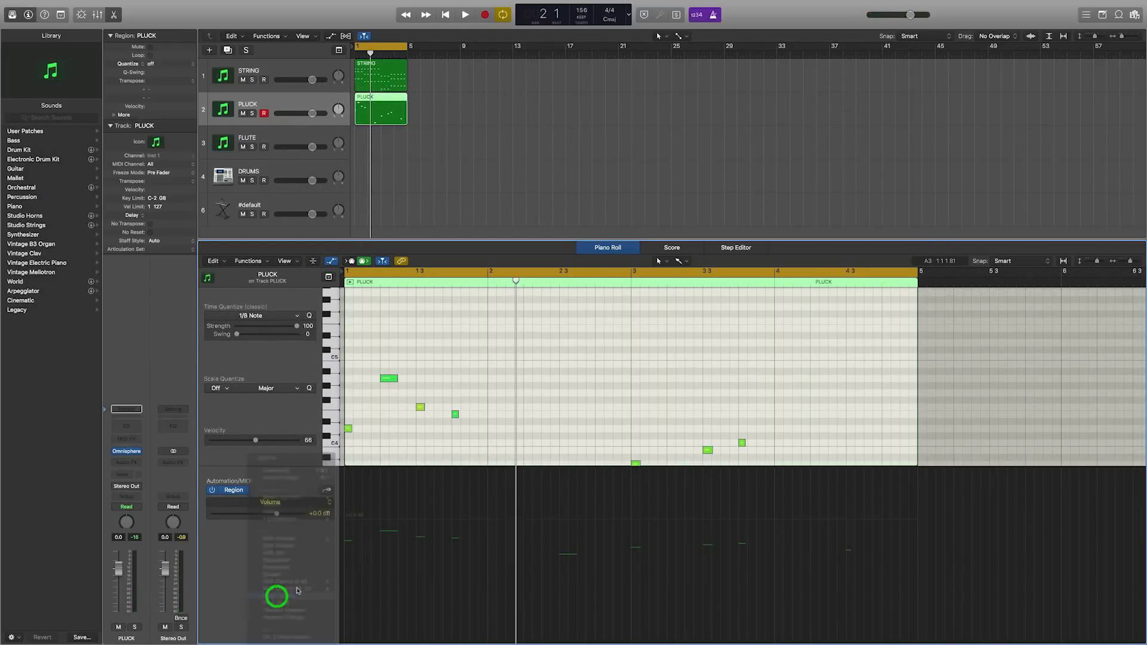
Step: Lower the velocity of the A4 note on beat 2 of bar 1 in the PLUCK region to about 49 and play it back
click(408, 500)
drag(382, 555, 383, 580)
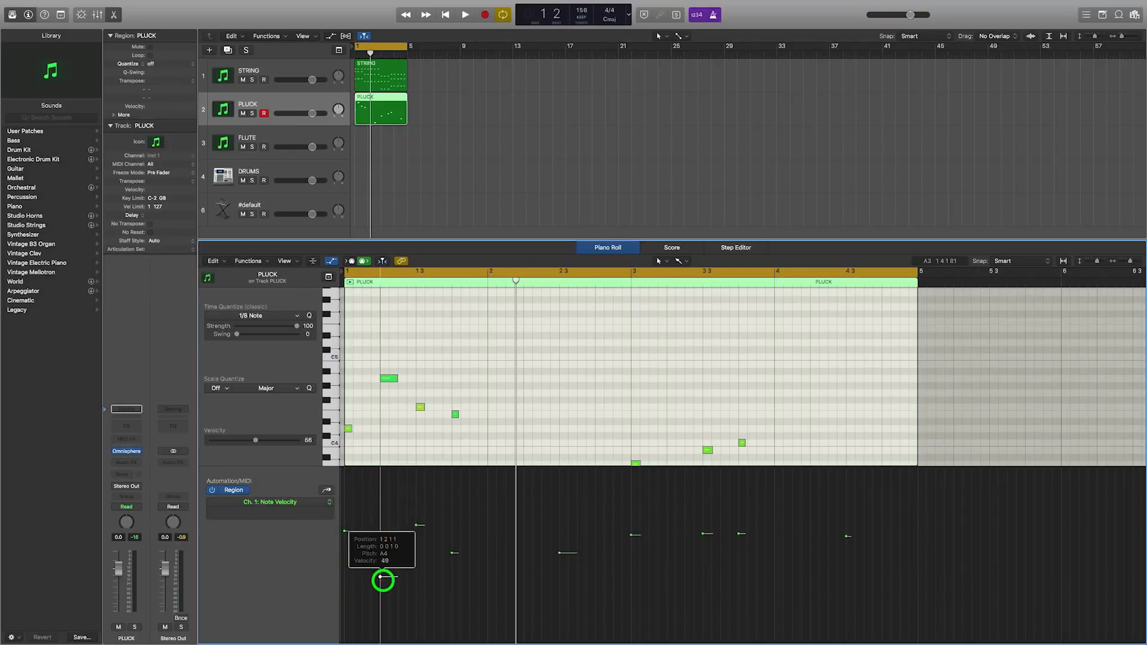
key(space)
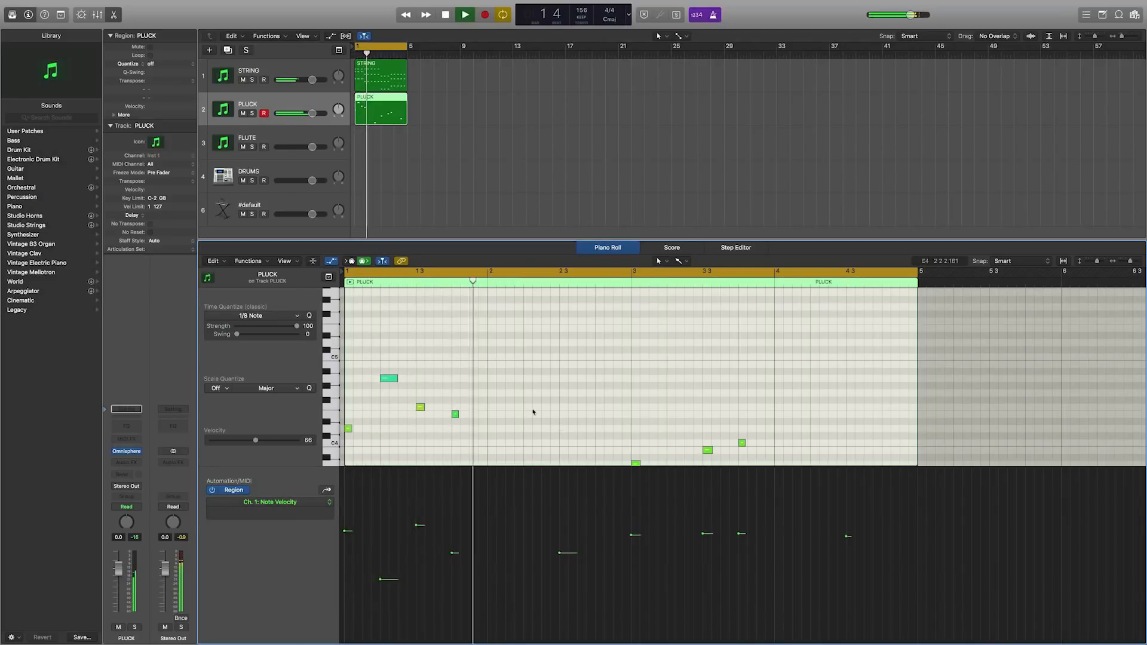
Step: Add a note on beat 2 of bar 3 in the PLUCK region, lower its velocity slightly, and settle its pitch on E4
scroll(532, 410, down, 5)
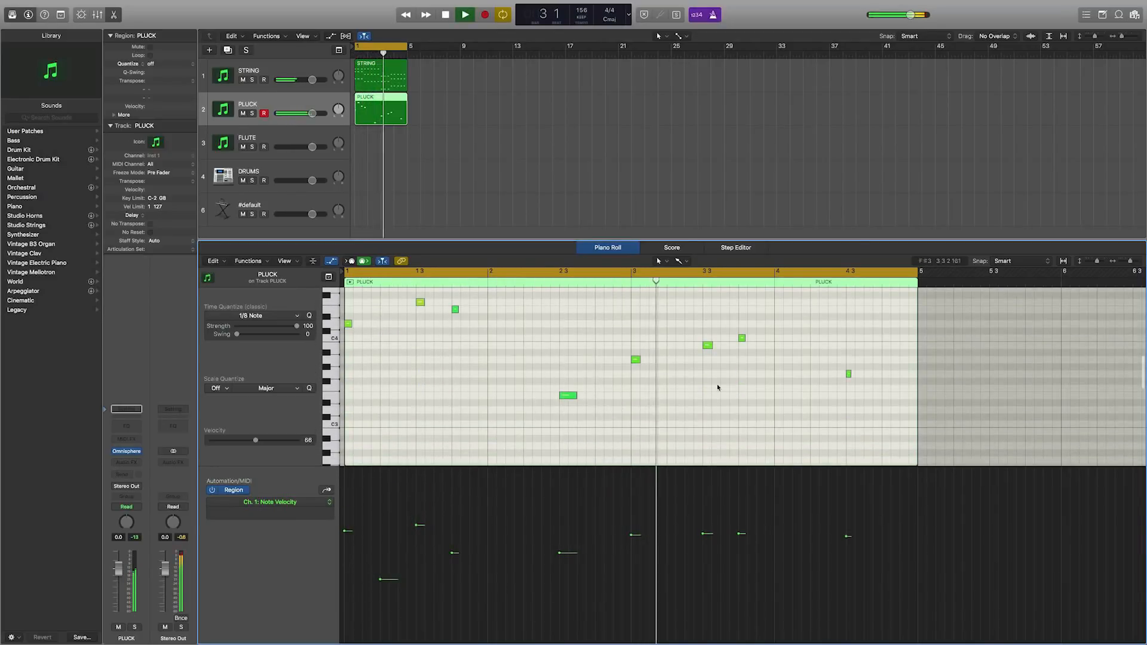
scroll(671, 363, up, 3)
super+click(669, 371)
key(space)
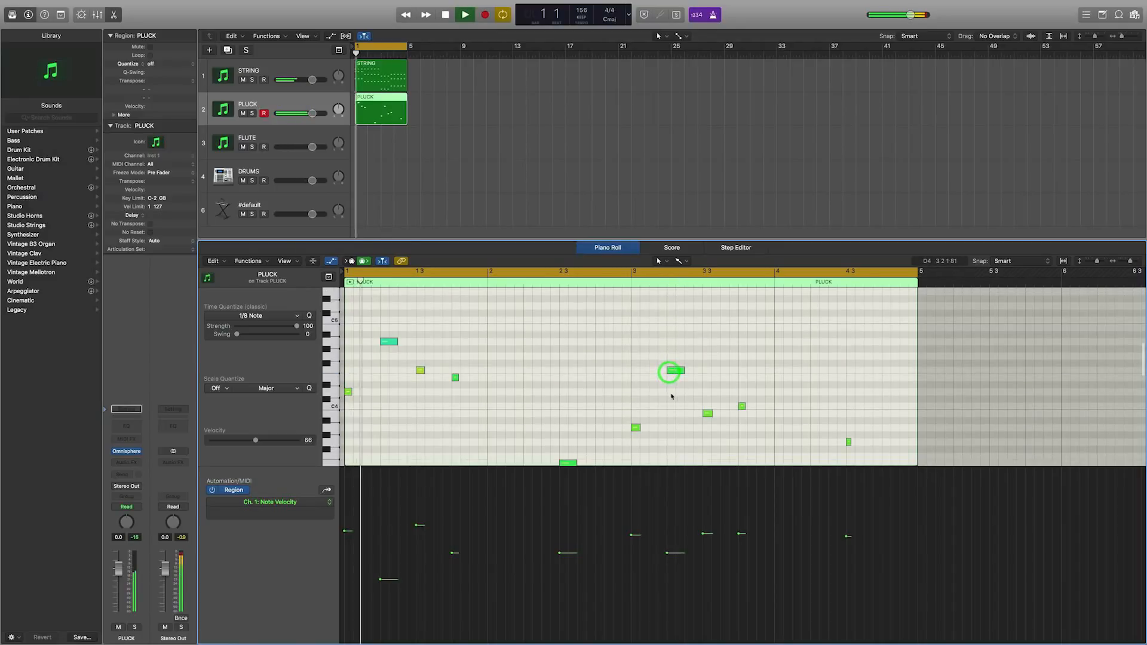
drag(668, 559, 666, 565)
click(607, 415)
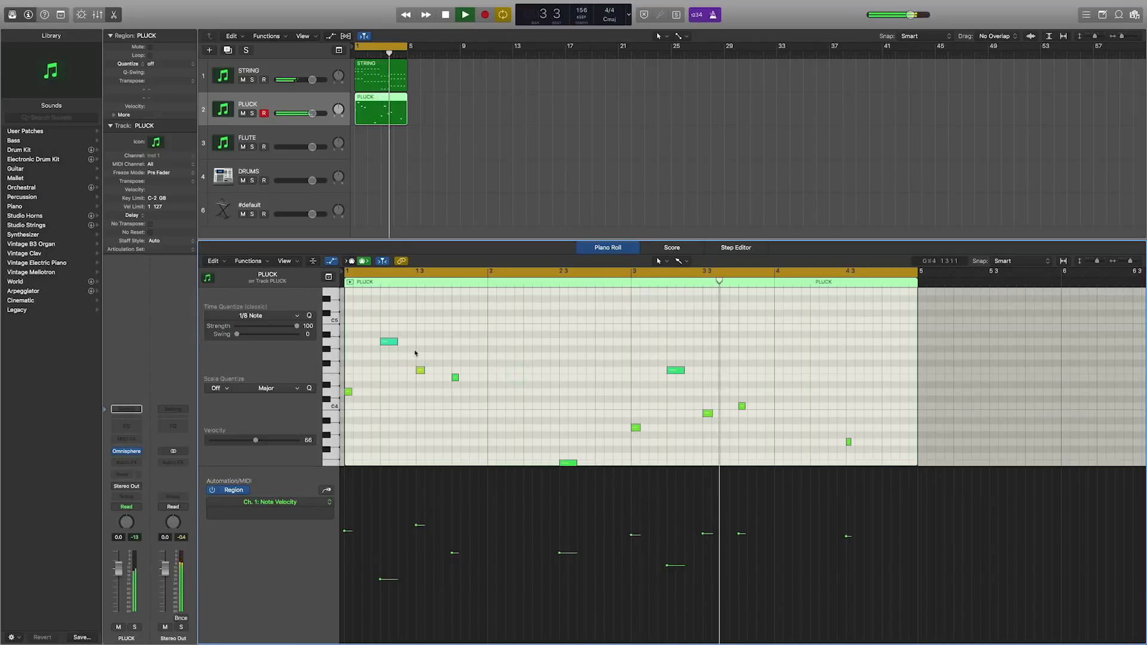
drag(675, 370, 677, 377)
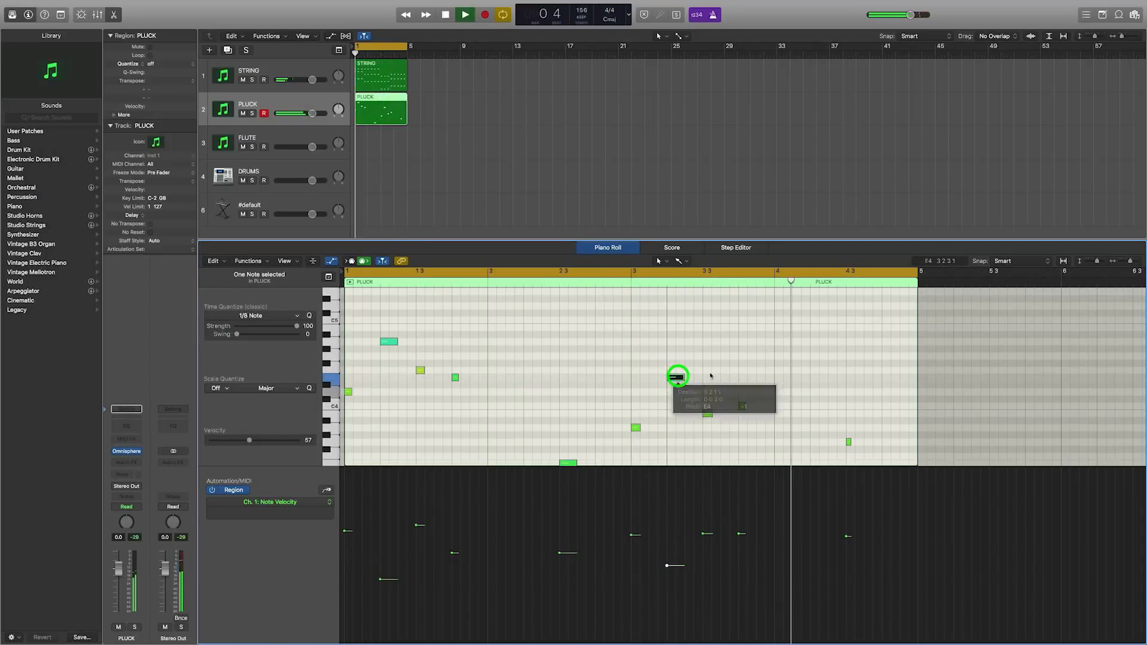
click(669, 325)
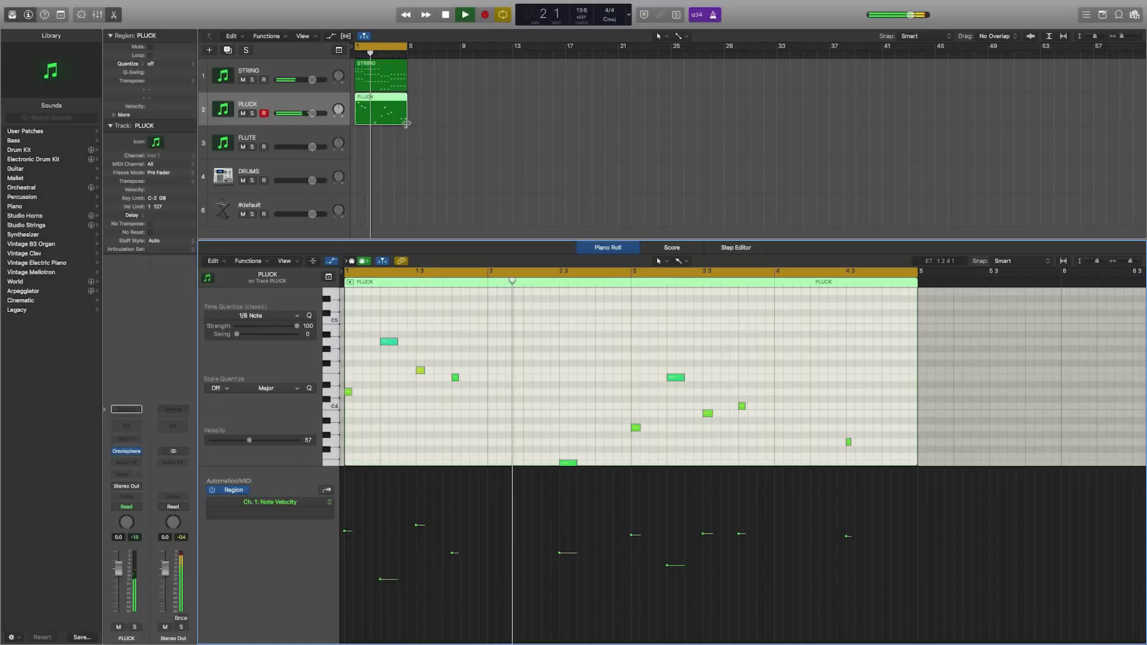
Step: Balance the track volumes with STRING at +2.1 dB and PLUCK at -1.1 dB, and turn off the metronome
drag(312, 79, 311, 115)
click(715, 15)
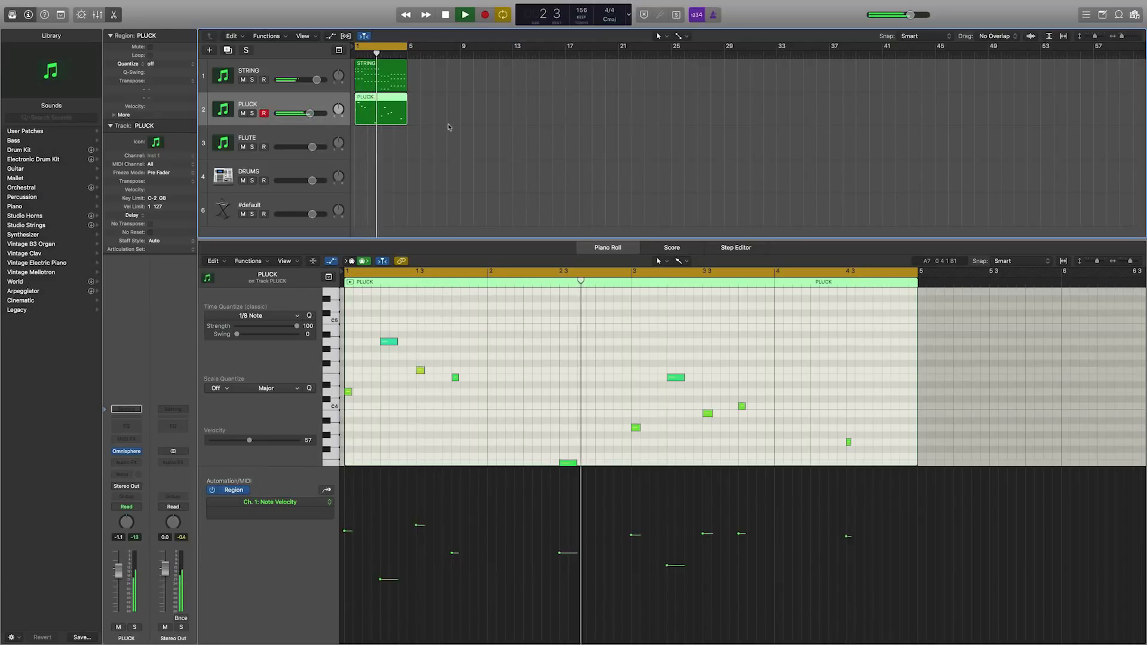
Step: Loop the STRING and PLUCK regions up to bar 9 and move the cycle range to bars 5 through 8
shift+click(385, 74)
drag(407, 62, 458, 65)
drag(370, 46, 423, 49)
Step: Record a six-note melody in bars 6 and 8 on the FLUTE track, quantize its notes to 1/8 Note, and play it back
click(275, 136)
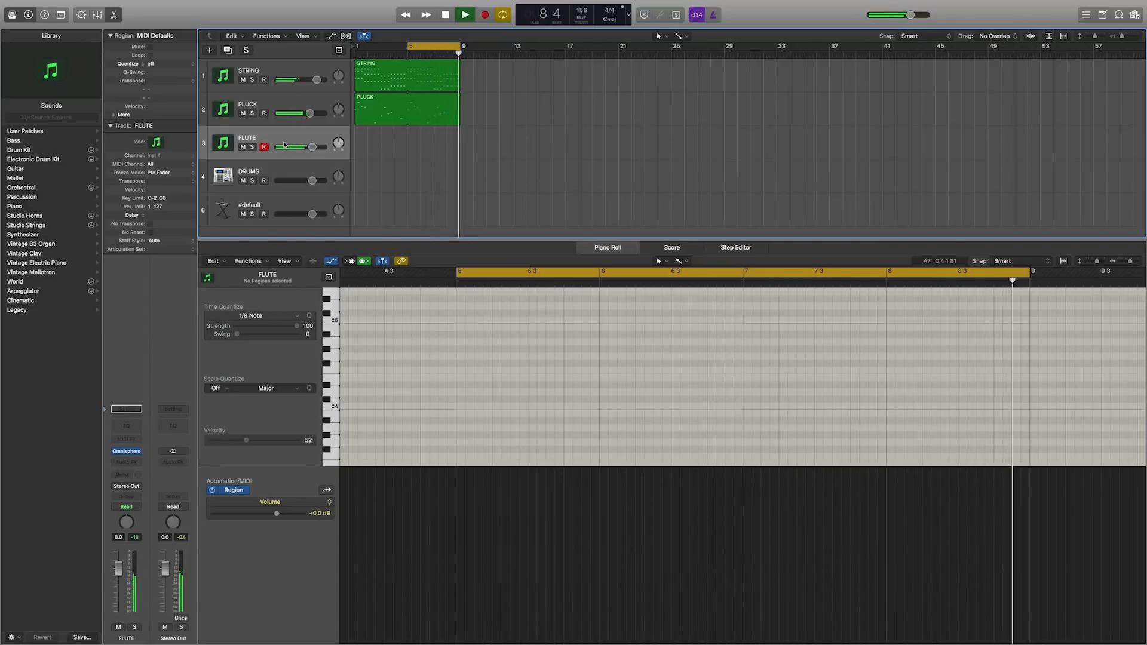
key(r)
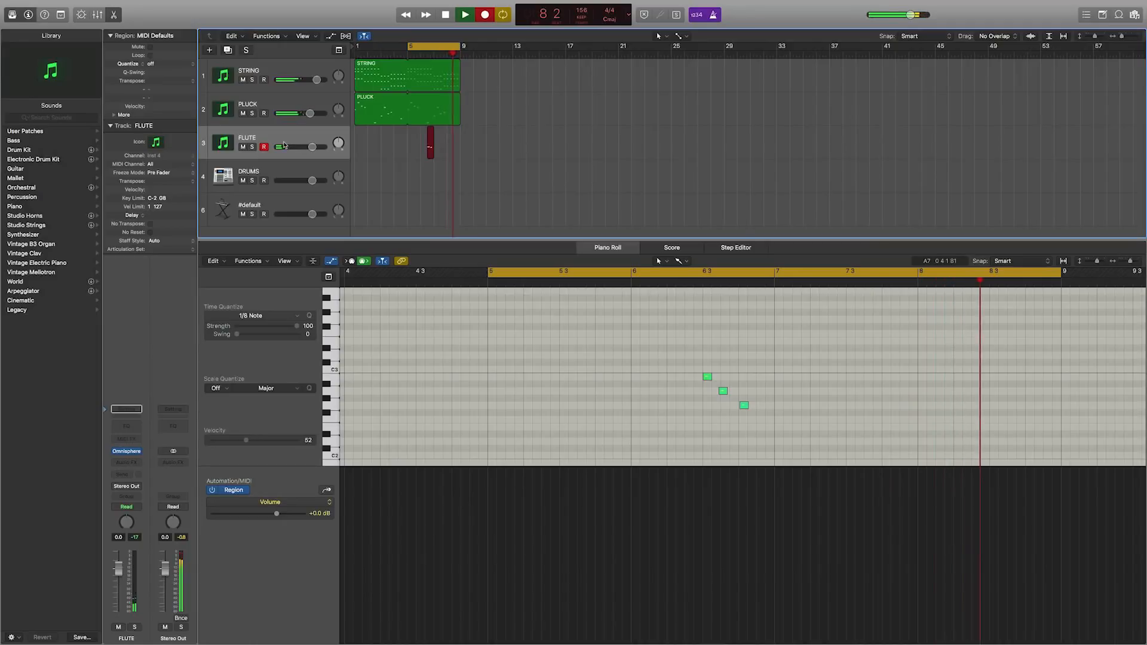
key(space)
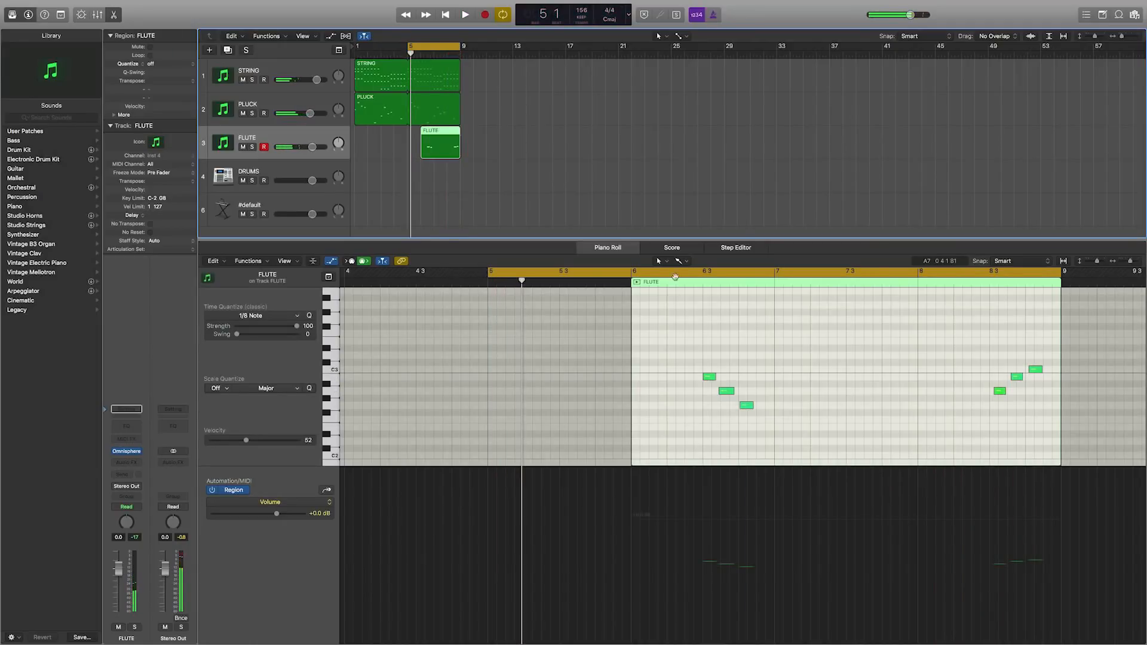
click(703, 335)
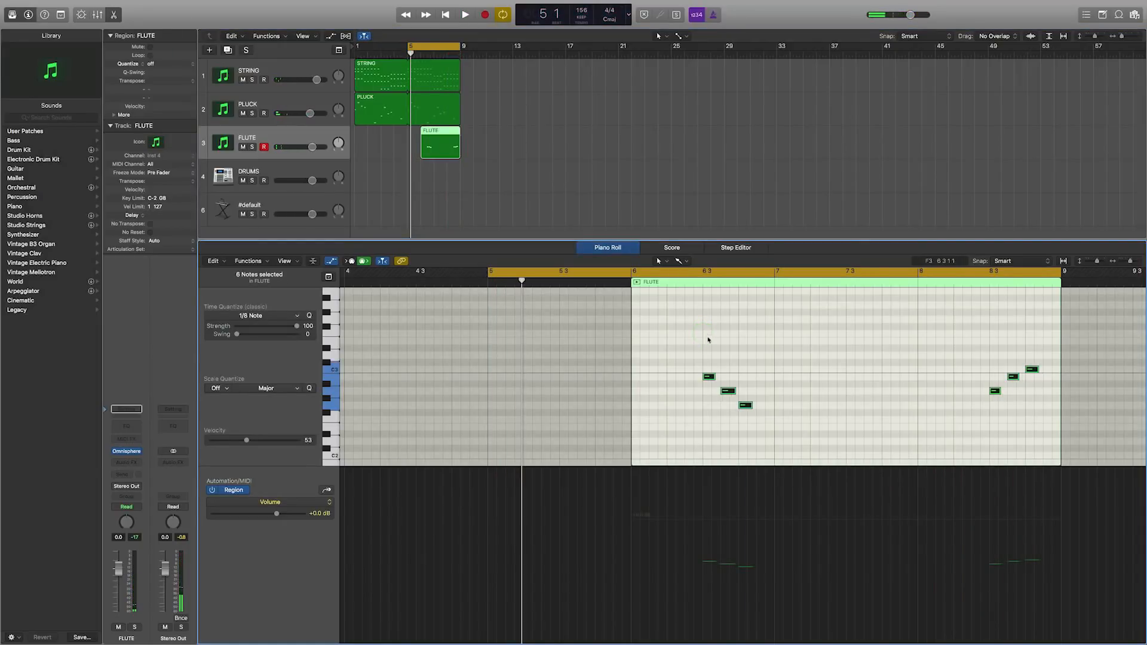
key(space)
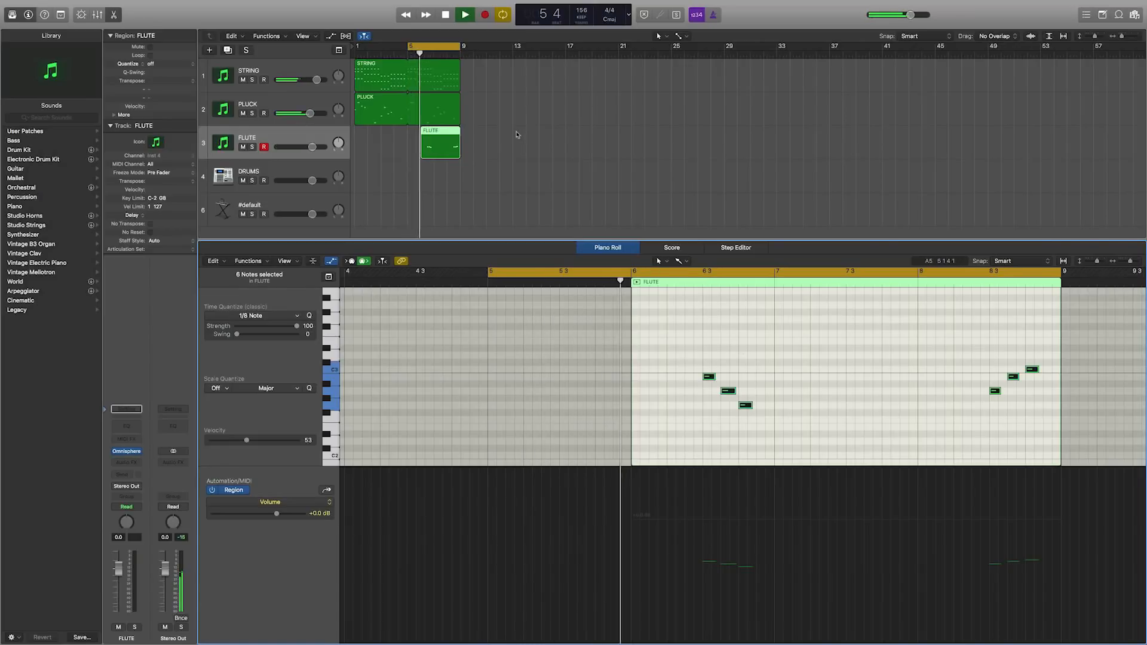
Step: Extend the start of the FLUTE region back to bar 5 and lower the FLUTE track volume to -4.7 dB
drag(422, 157, 410, 158)
click(549, 168)
drag(311, 147, 287, 155)
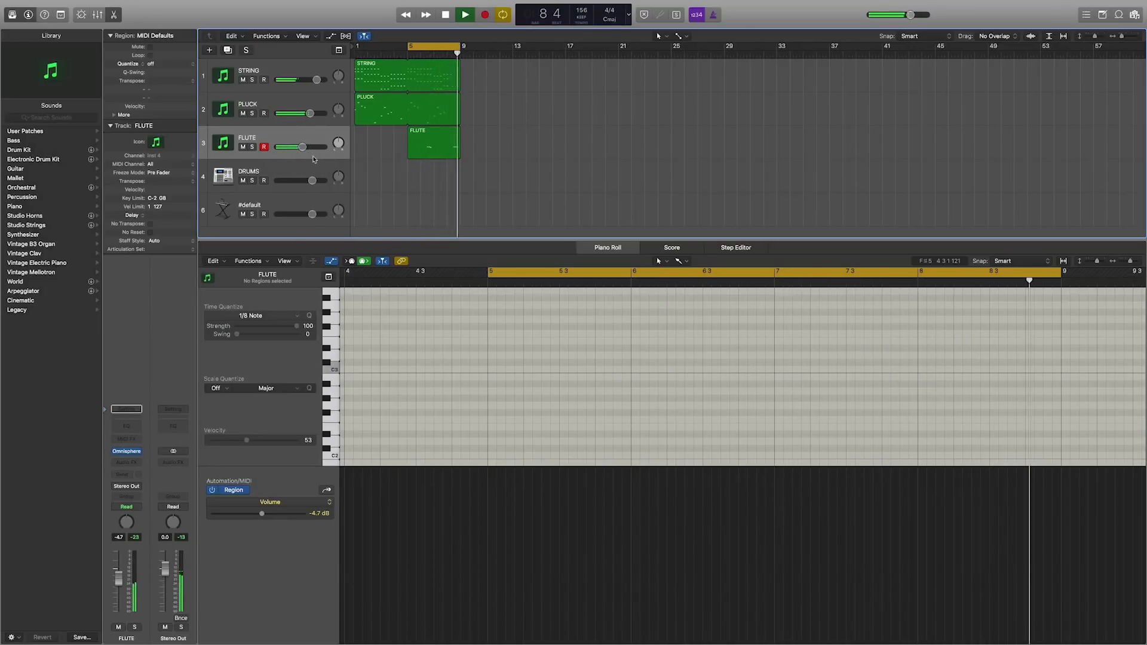
Step: Add an E2 note at the end of bar 6 in the FLUTE region, continuing the descending phrase
click(432, 147)
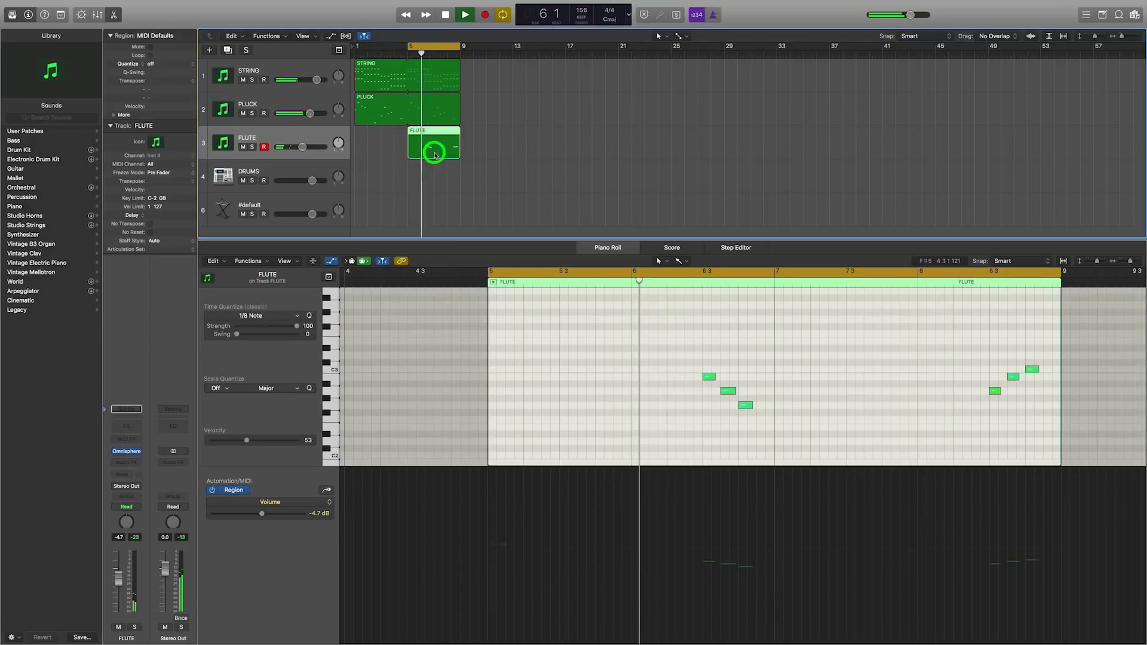
scroll(1003, 432, up, 3)
scroll(824, 421, down, 3)
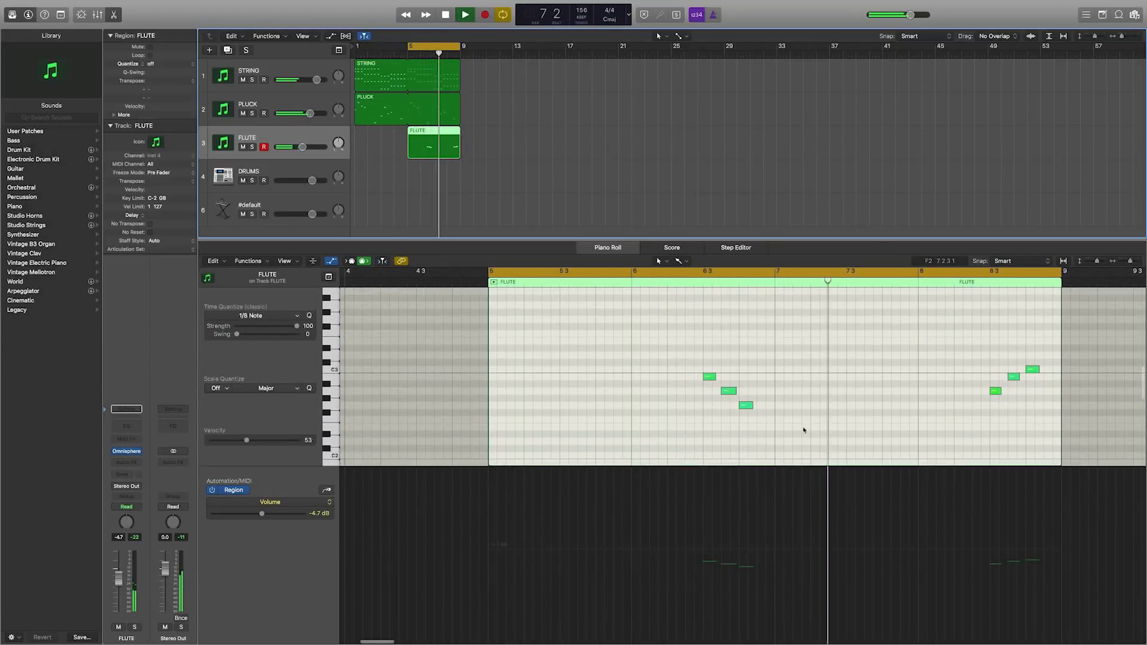
double_click(761, 426)
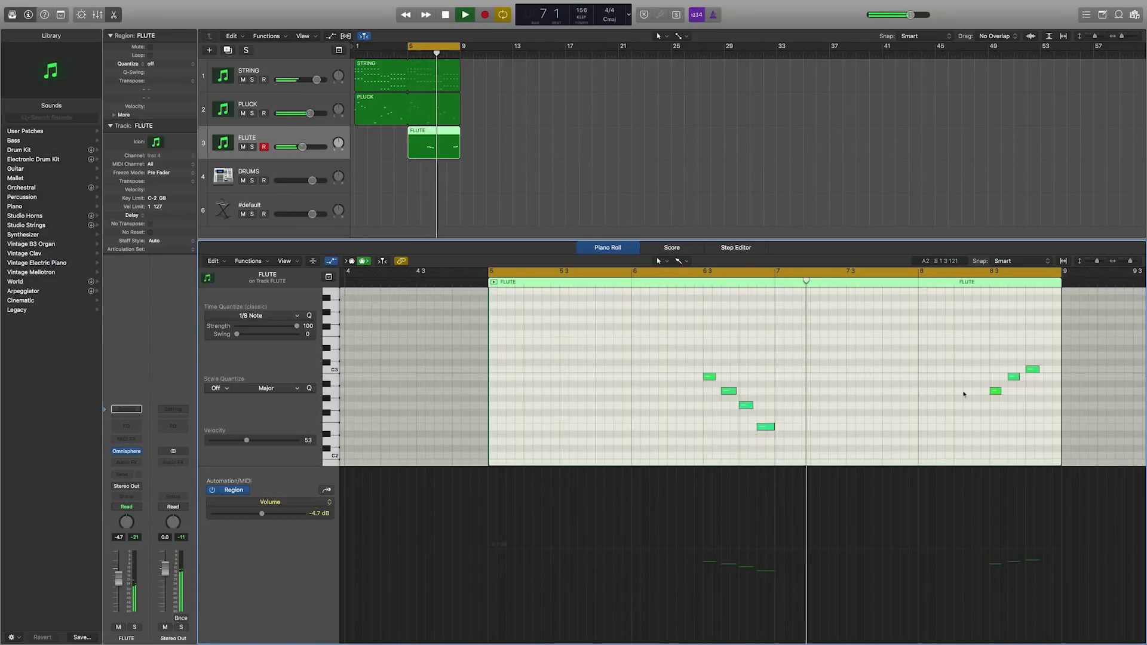
Step: Try several pitches for a final note at the end of bar 8 in the FLUTE region and keep only an E3 note
click(1047, 344)
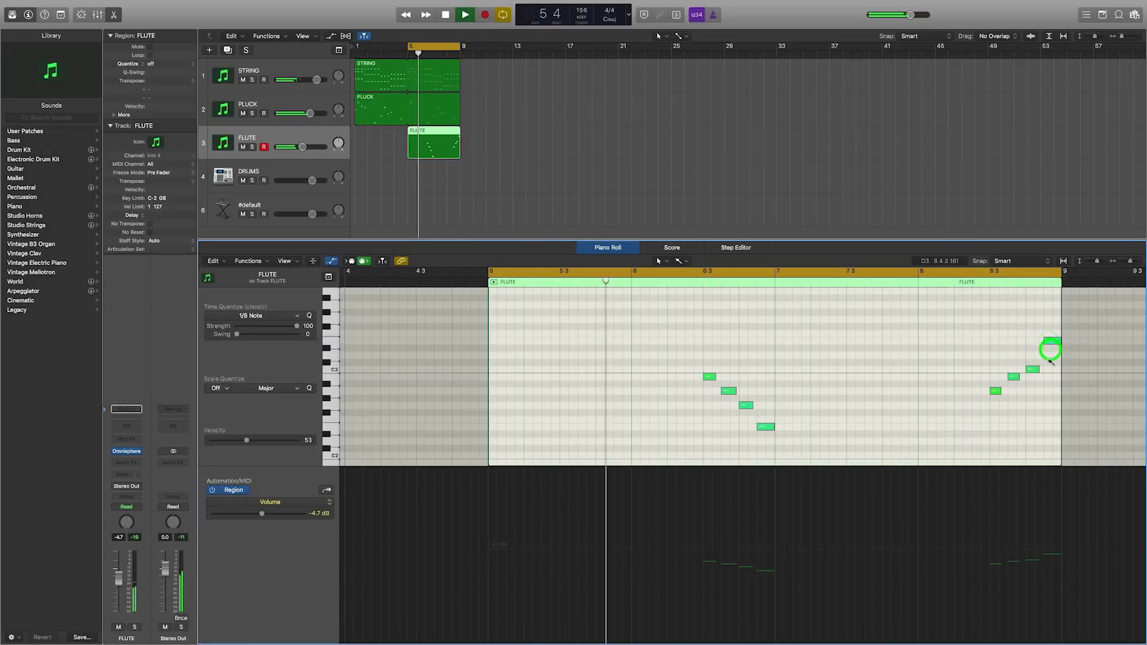
click(1046, 356)
click(1050, 348)
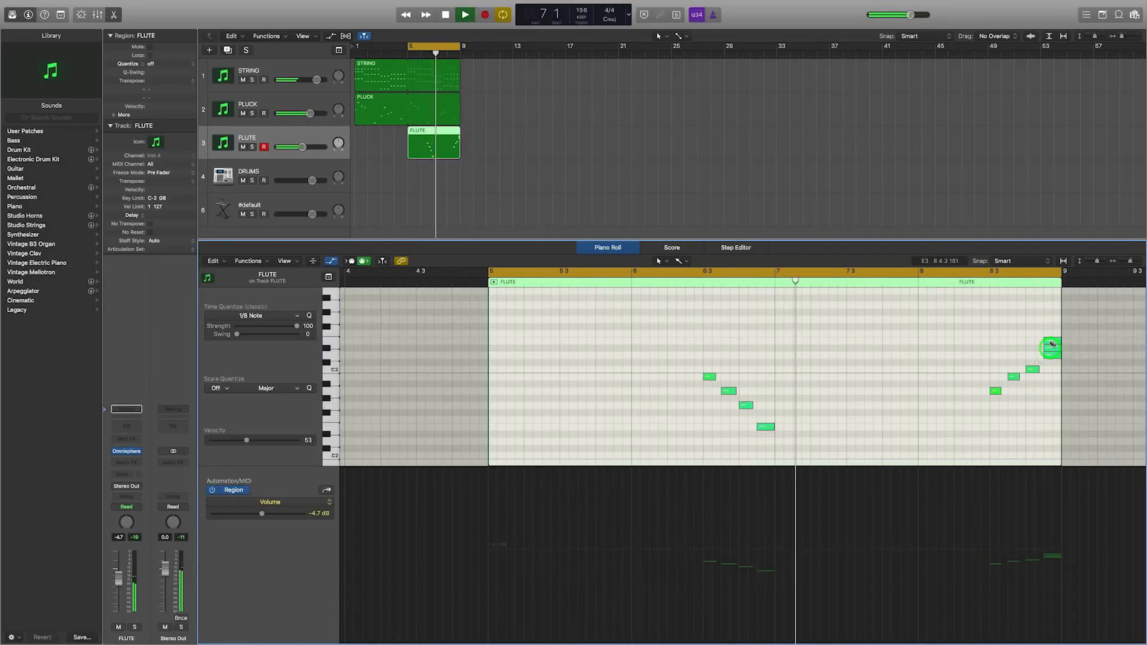
drag(1050, 350, 1047, 337)
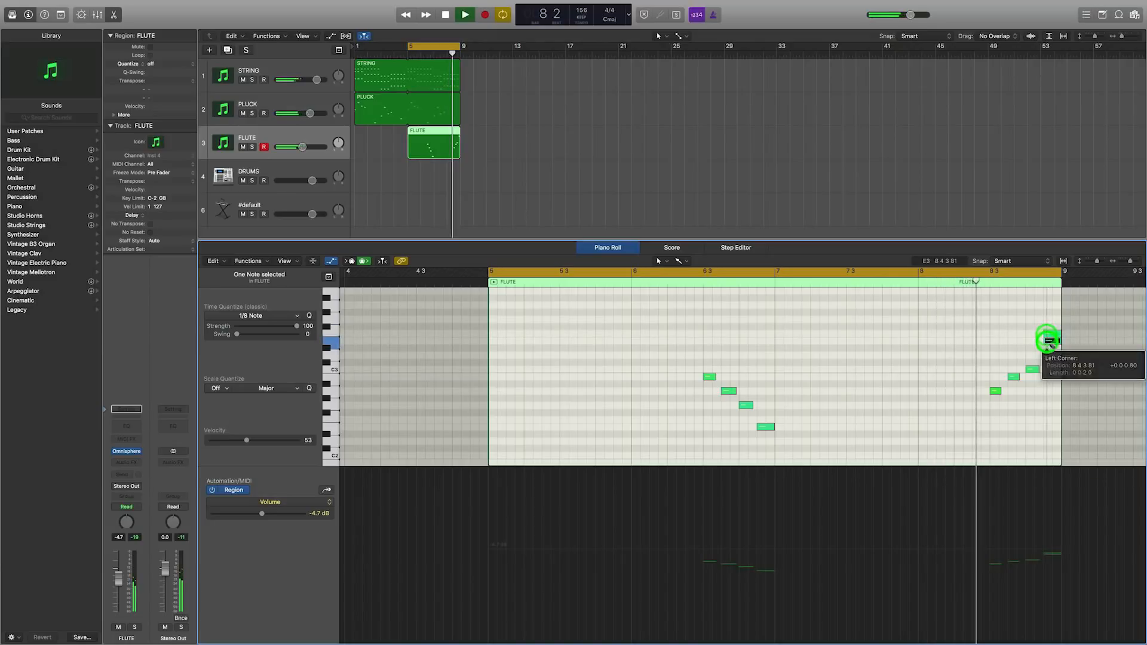
double_click(1049, 340)
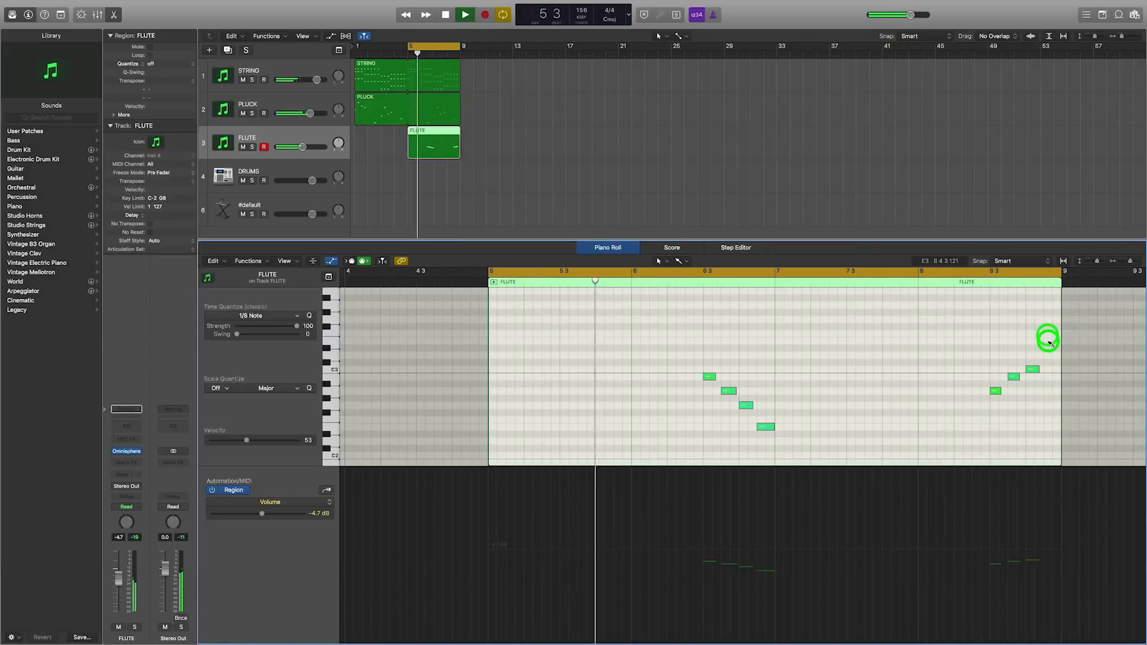
drag(1049, 336, 1049, 342)
click(1014, 342)
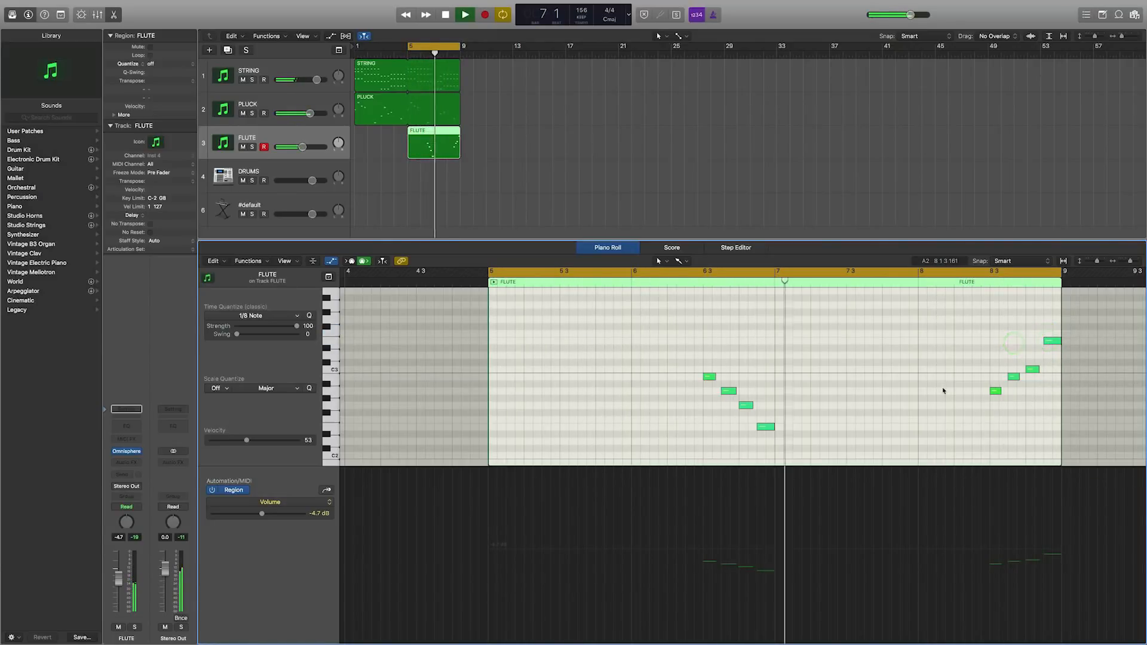
click(883, 366)
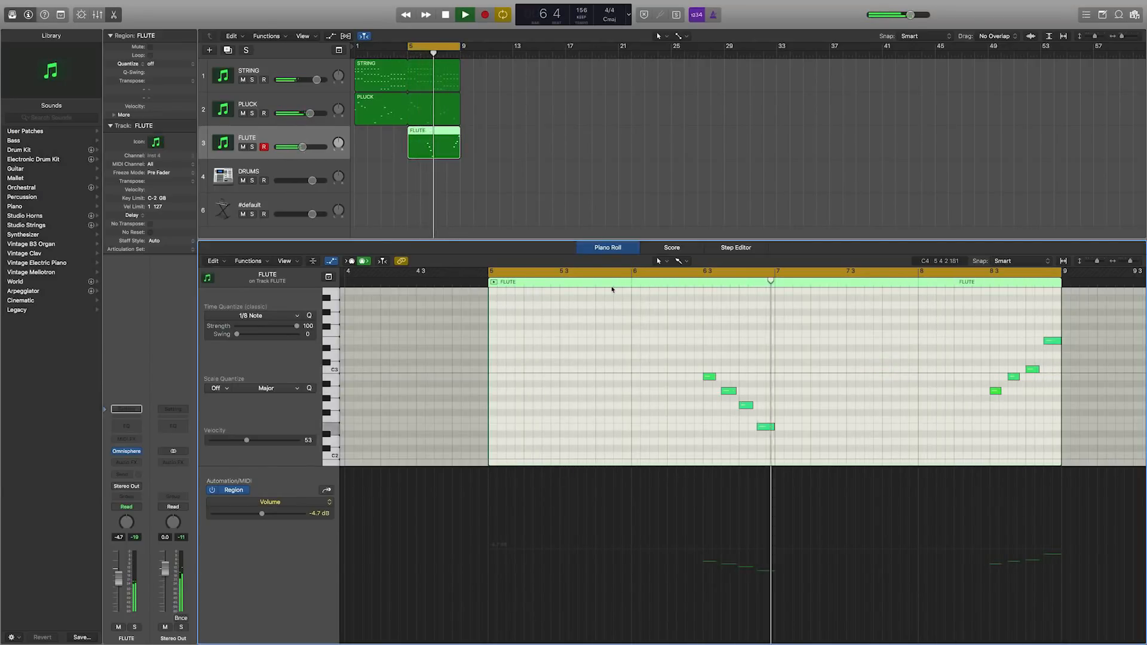
Step: Loop the STRING, PLUCK and FLUTE regions up to bar 13 and move the cycle range to bars 9 through 12
drag(472, 141, 507, 65)
drag(433, 46, 478, 47)
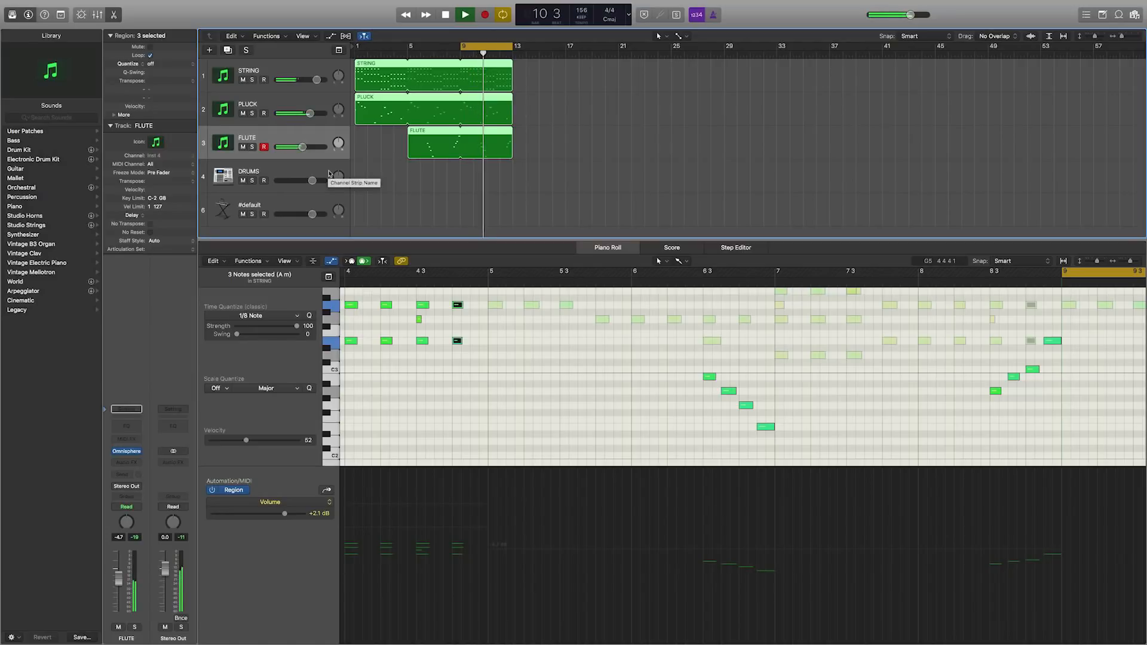
Step: Record a clap on beat 3 of each bar from 9 to 12 on the DRUMS track
click(279, 174)
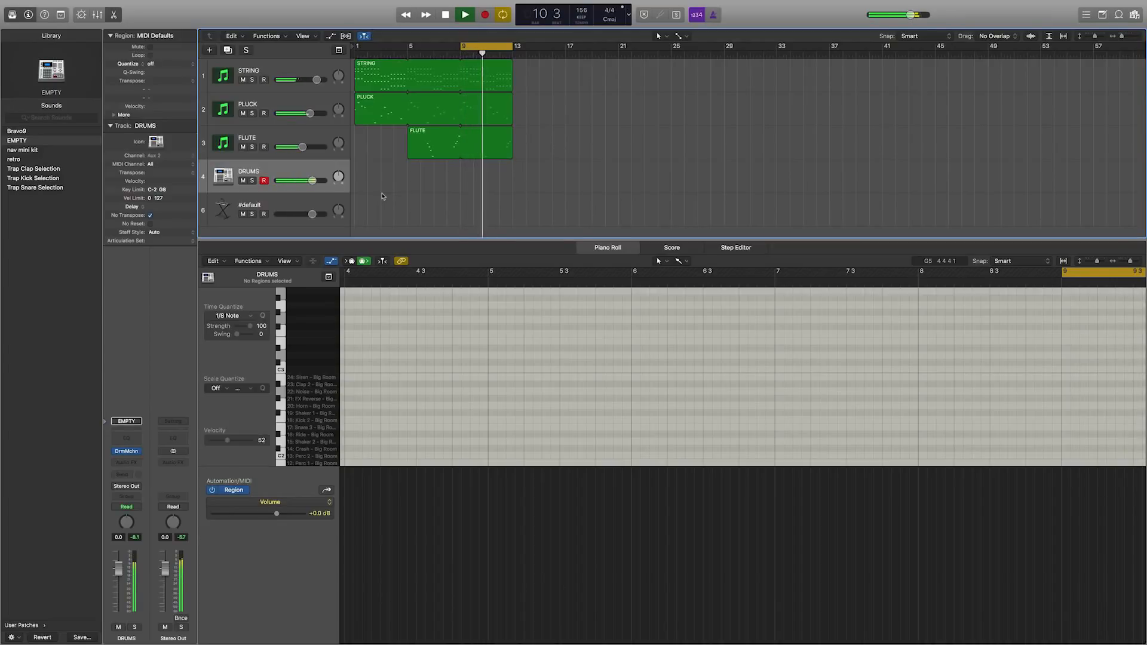
key(space)
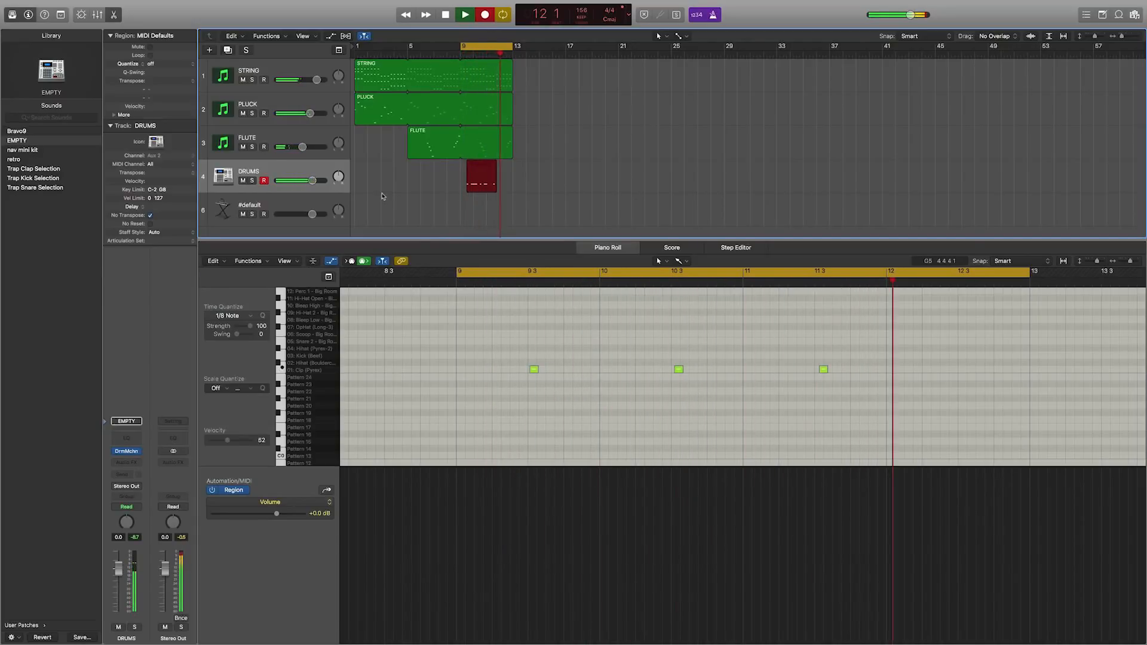
key(space)
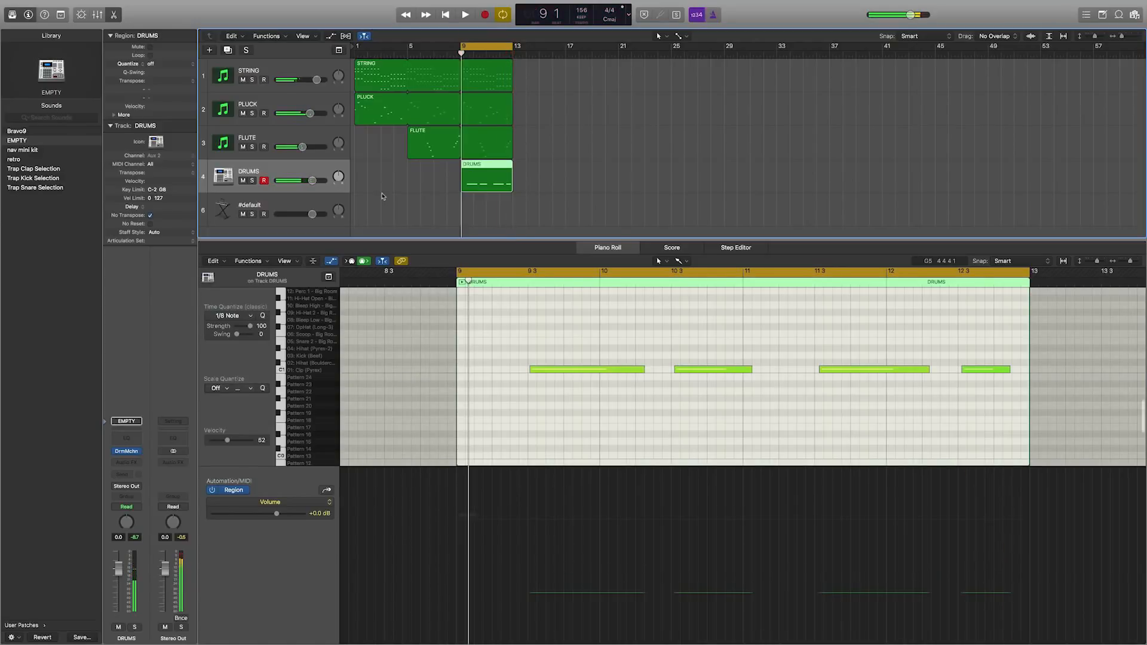
Step: Quantize all four clap notes in the DRUMS region to 1/8 Note and shorten them together
key(super+a)
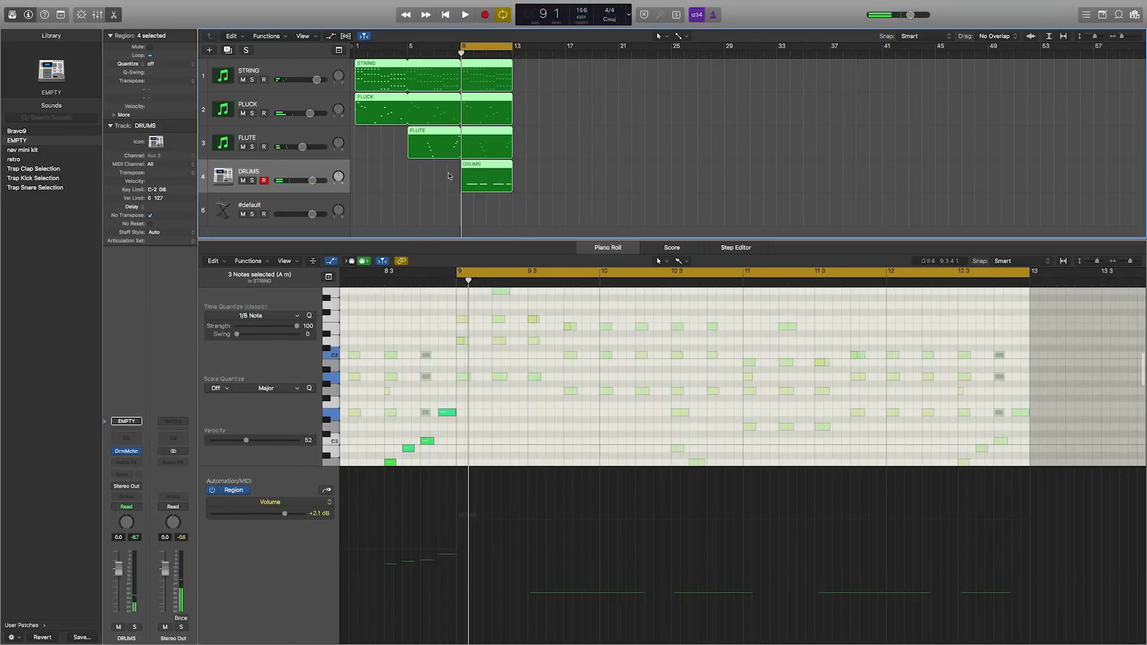
click(568, 185)
click(496, 182)
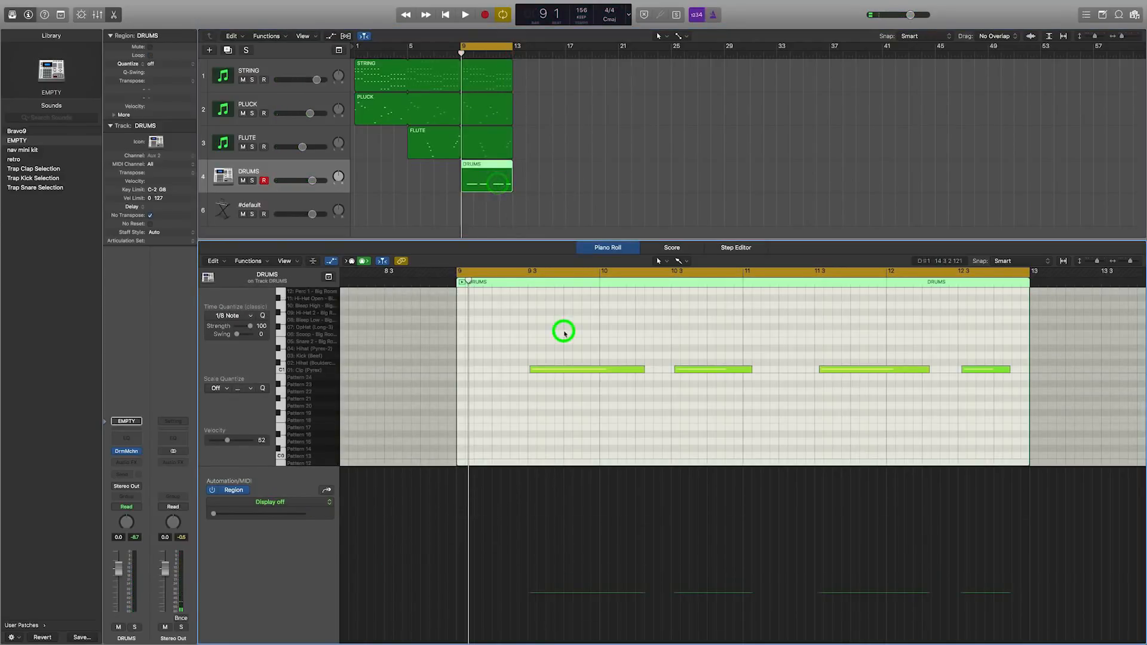
key(super+a)
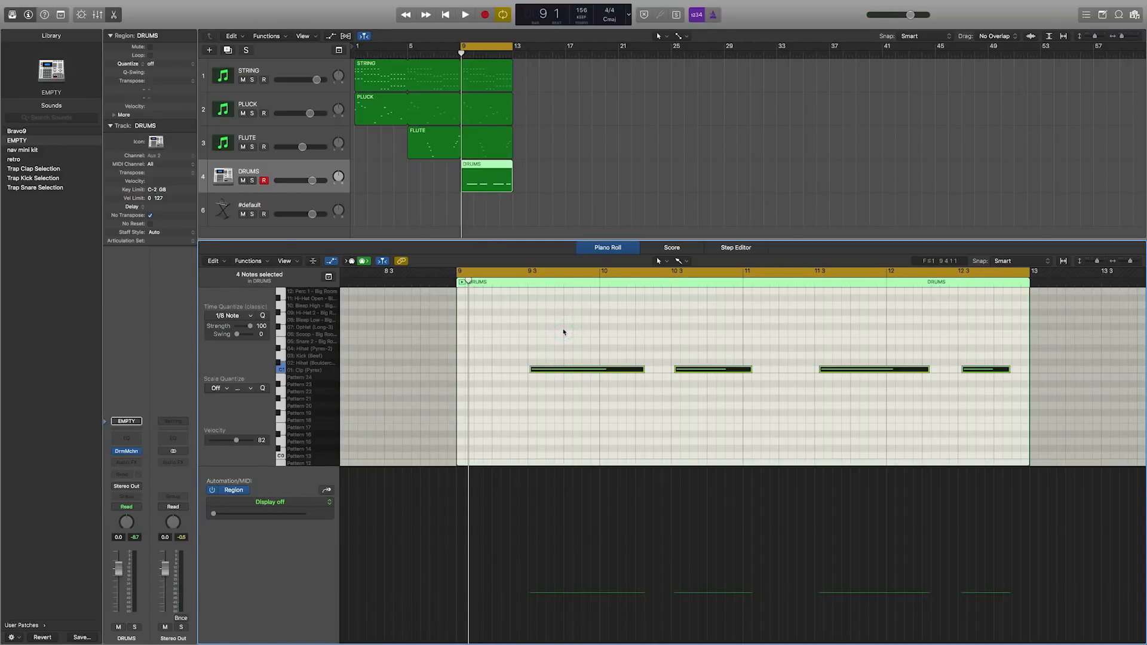
drag(644, 371, 576, 370)
click(621, 318)
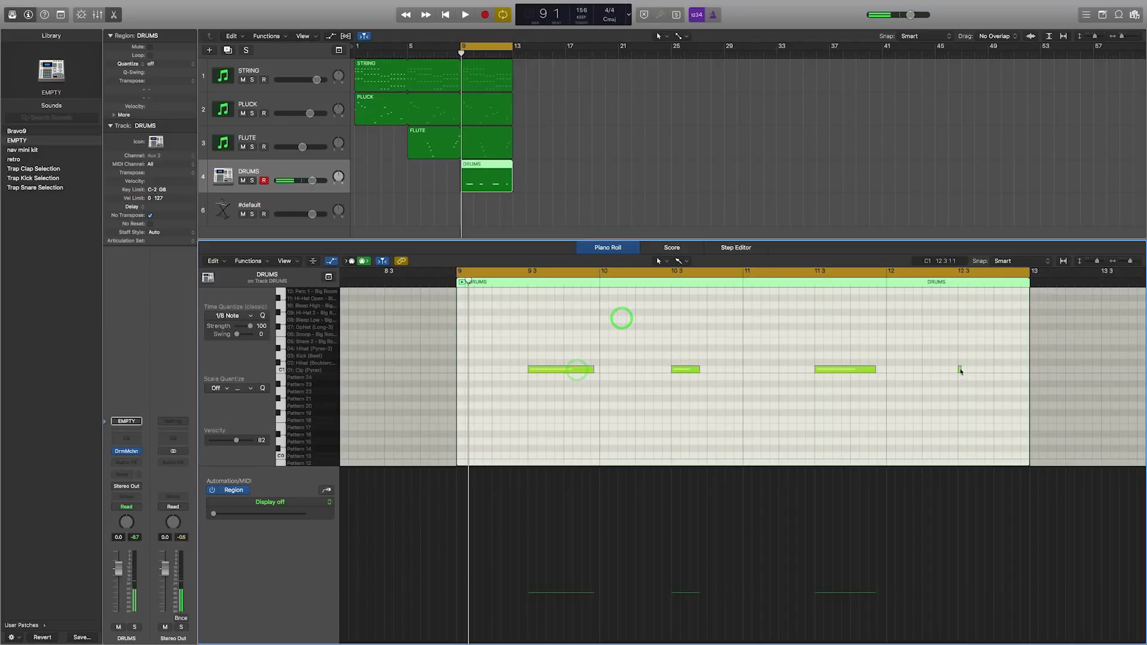
Step: Even out the lengths of the individual clap notes in the DRUMS region to one beat each
drag(961, 368, 994, 368)
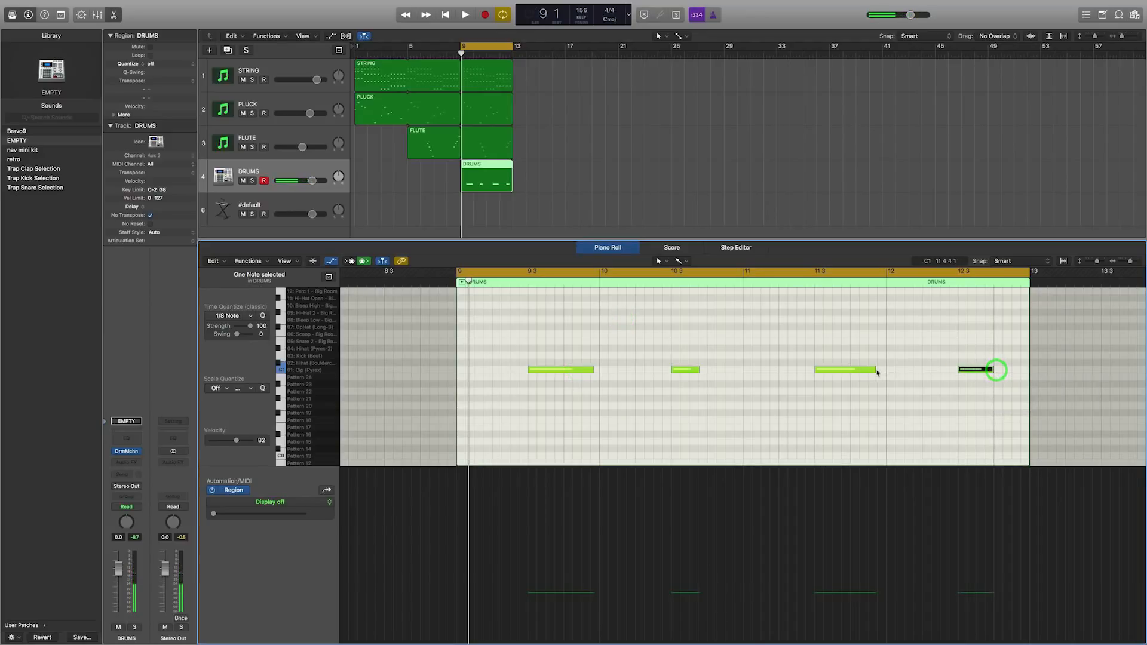
drag(873, 369, 849, 372)
drag(699, 370, 700, 366)
drag(593, 369, 561, 372)
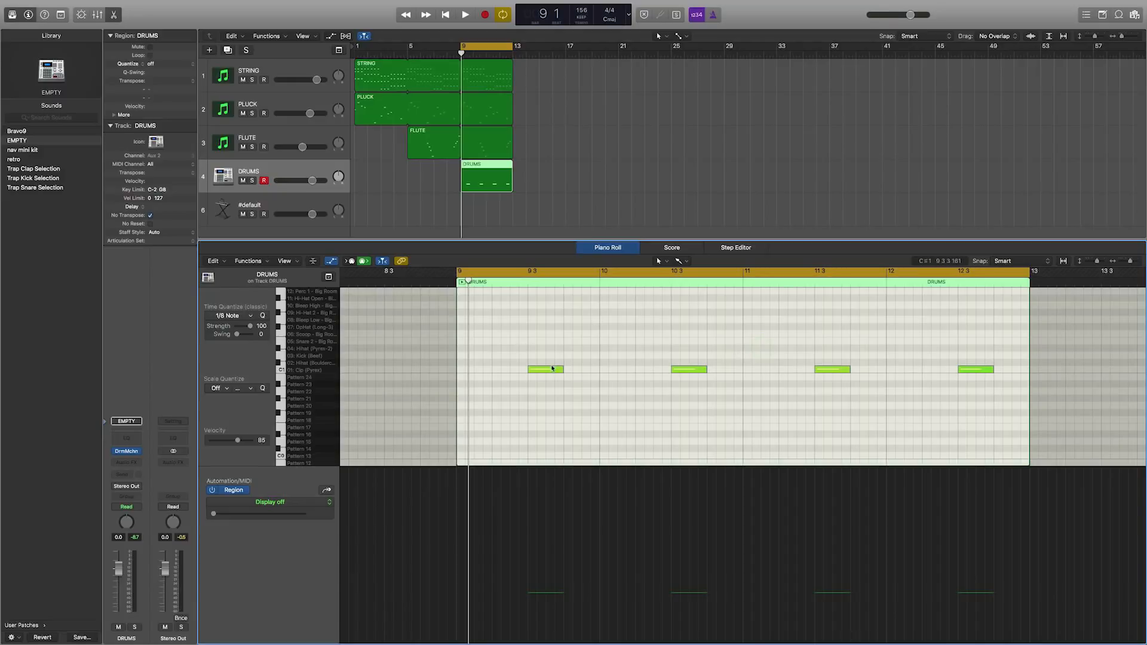
Step: Play back the clap pattern briefly, then loop the STRING, PLUCK, FLUTE and DRUMS regions up to bar 17
key(space)
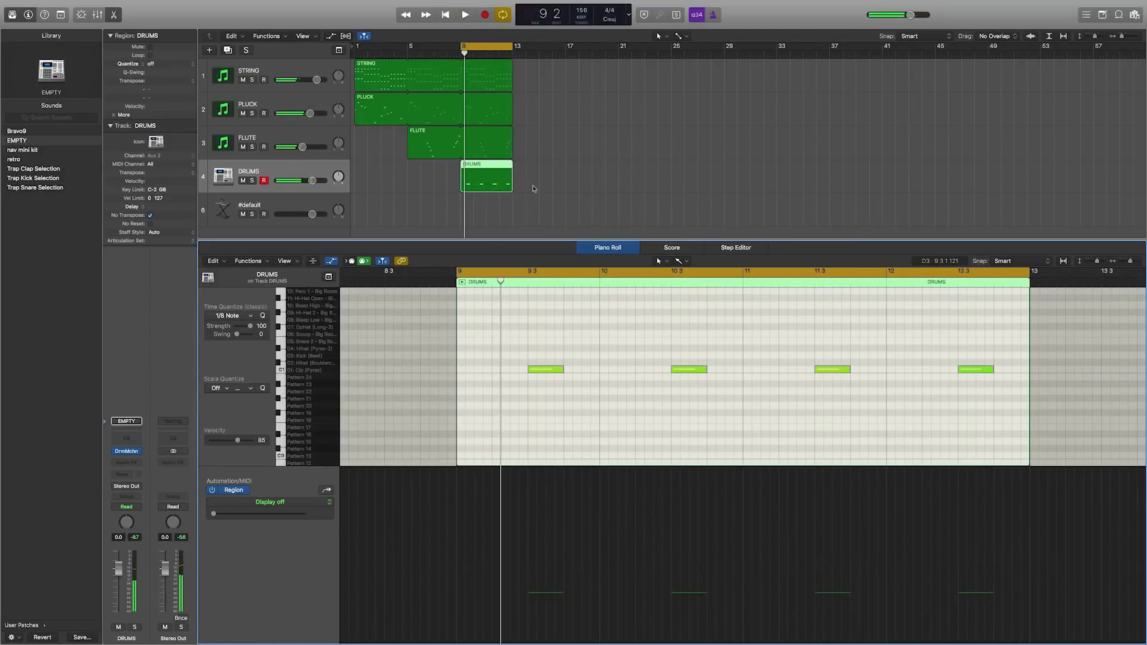
key(space)
drag(535, 188, 568, 66)
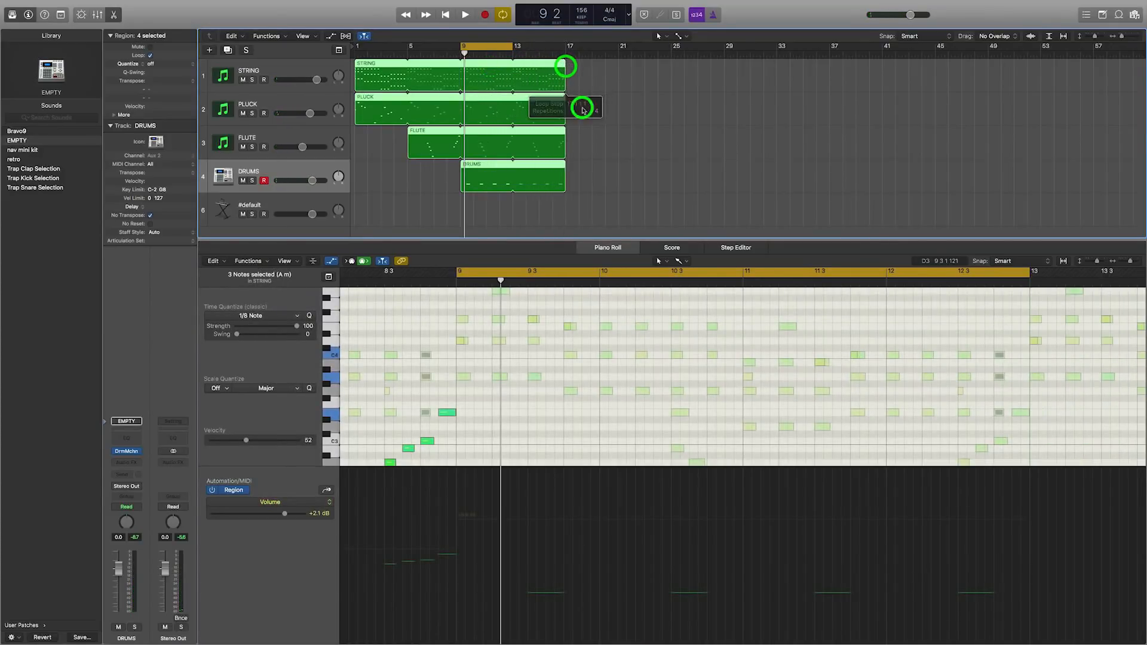
Step: Shorten the looped FLUTE region so it ends at bar 13 and play back the section from bar 9
click(583, 109)
click(541, 139)
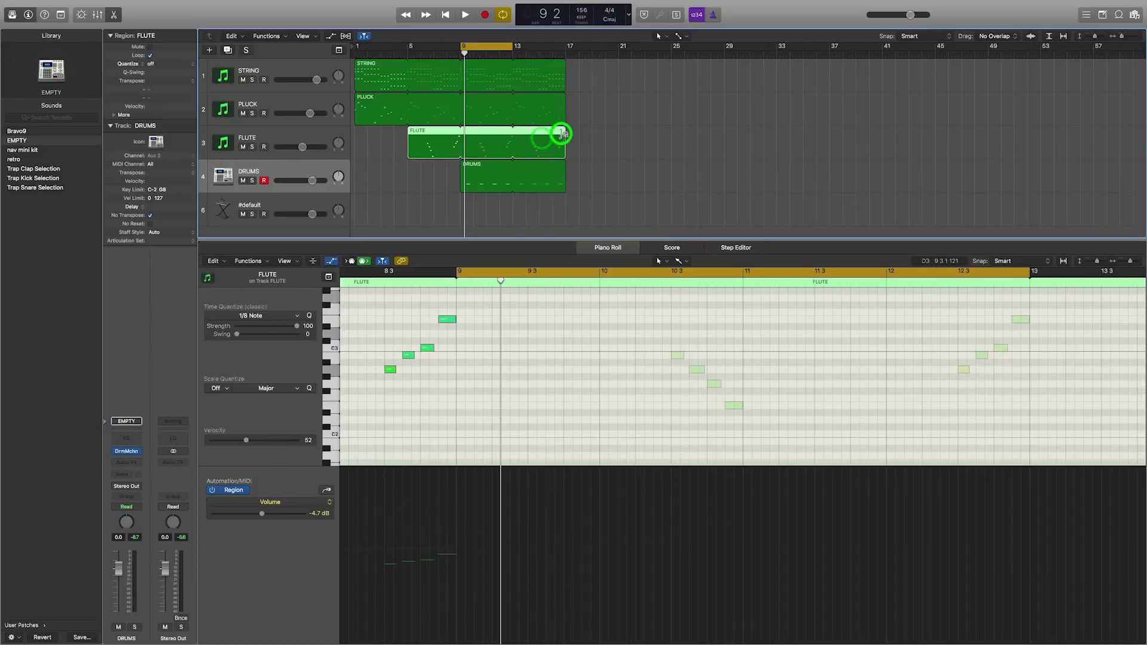
drag(561, 134, 511, 139)
key(space)
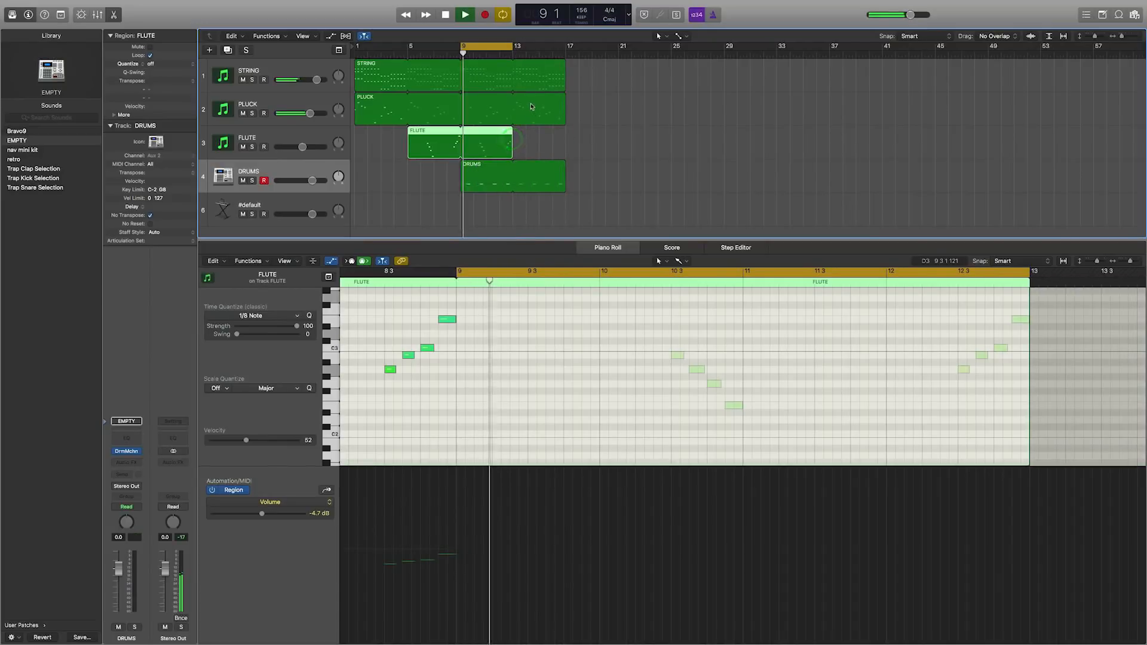
key(space)
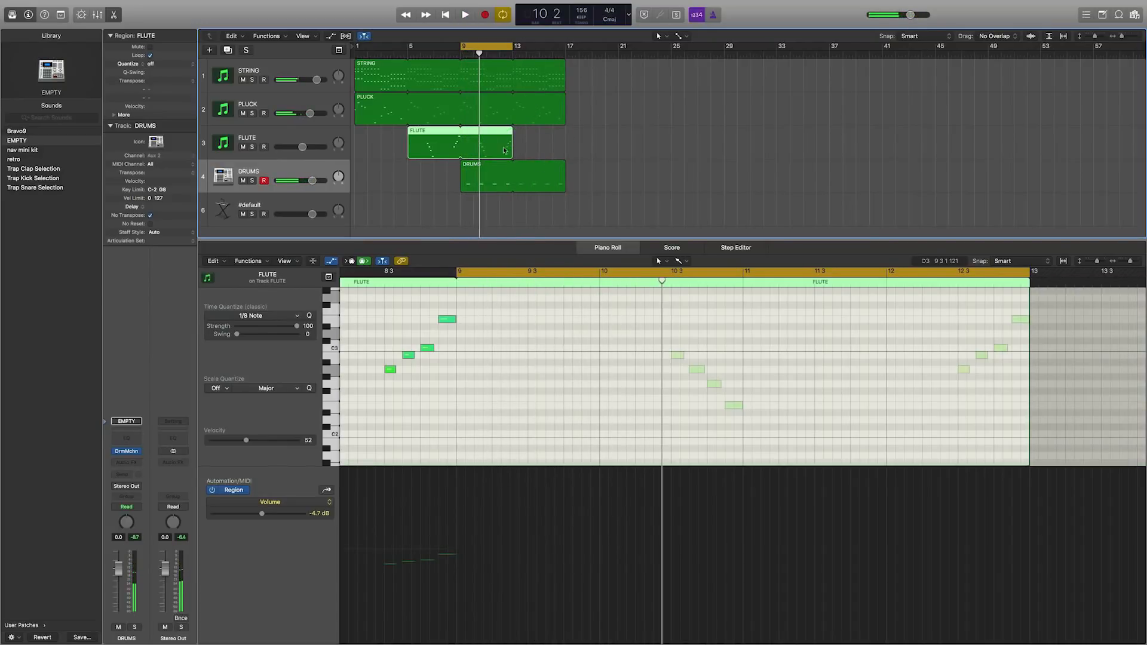
Step: Move the cycle range to bars 13–17 and turn the DRUMS loop in those bars into its own separate region
drag(479, 54, 549, 47)
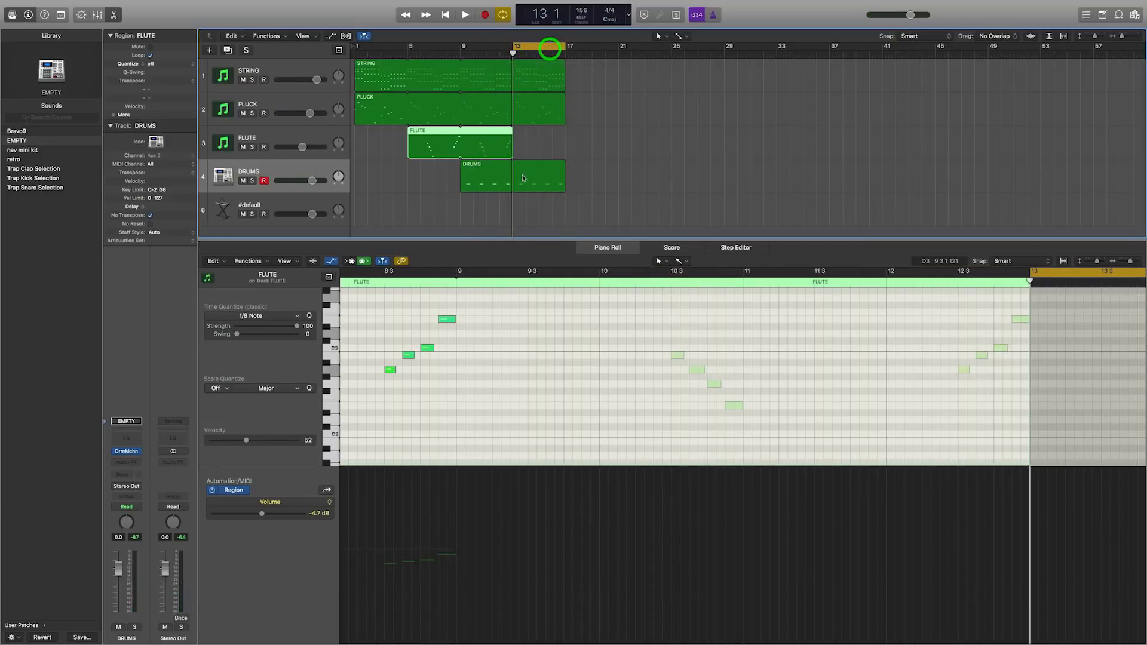
click(521, 175)
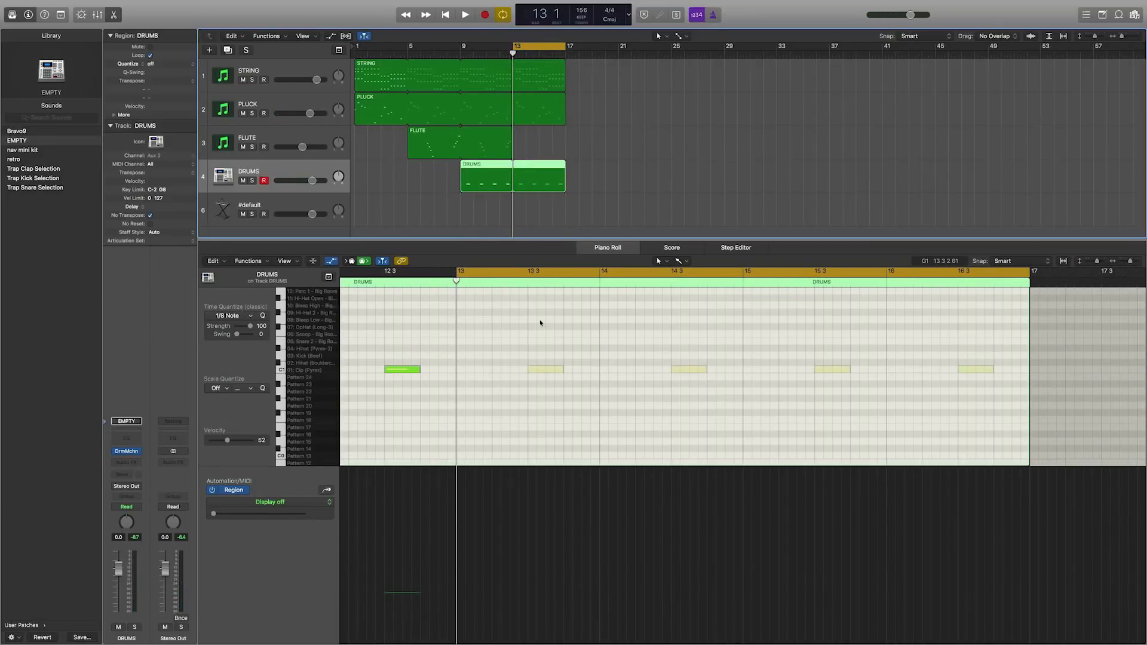
scroll(540, 323, left, 5)
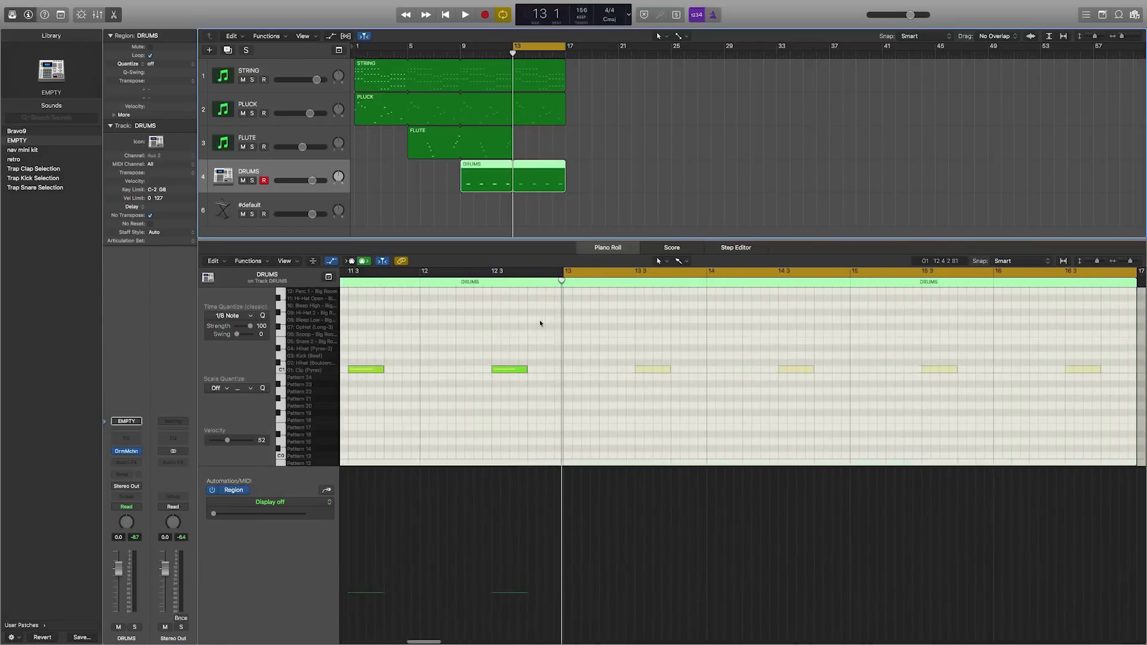
click(532, 182)
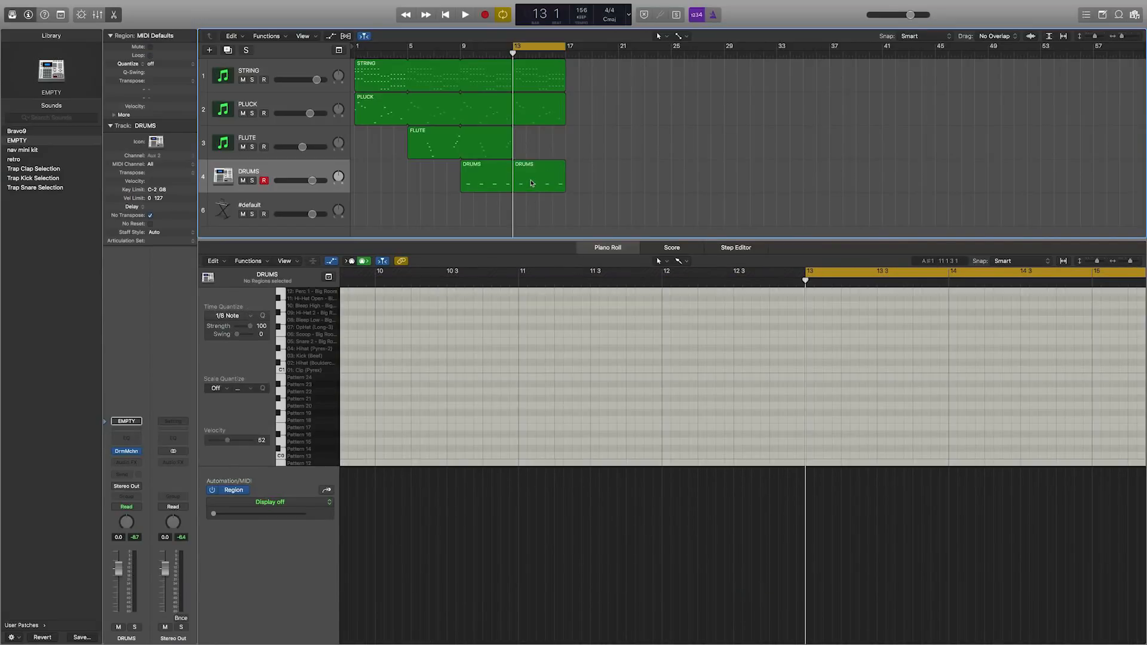
Step: Record a pattern alternating two hi-hat sounds over bars 13 and 14 on DRUMS, quantize it to 1/8 Note and play it back
key(space)
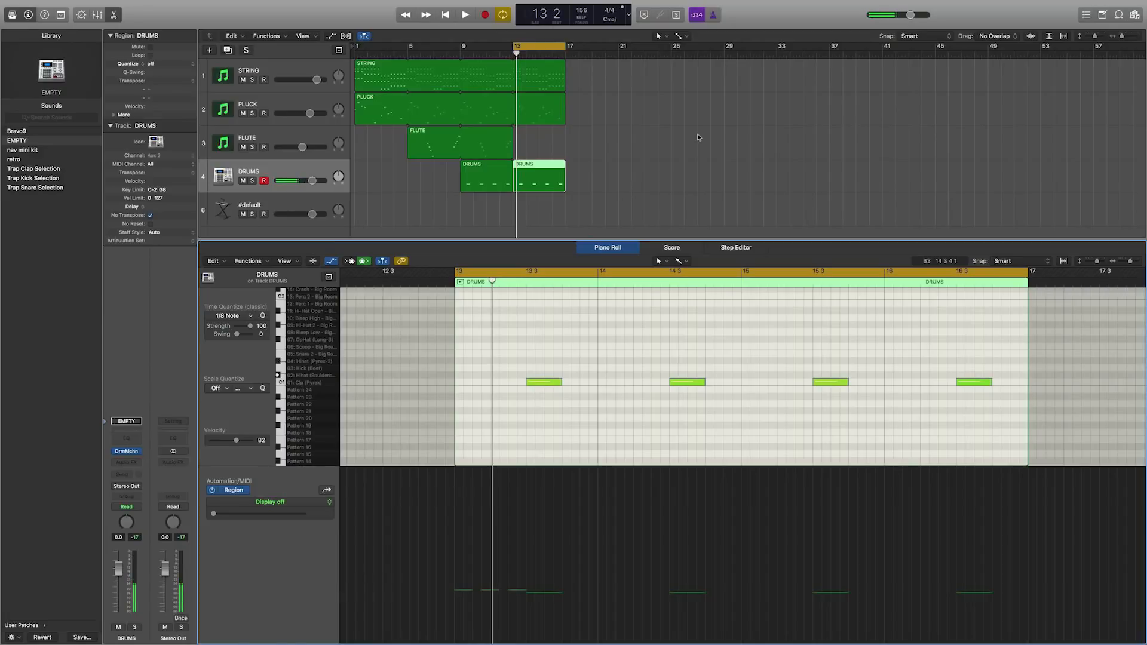
key(r)
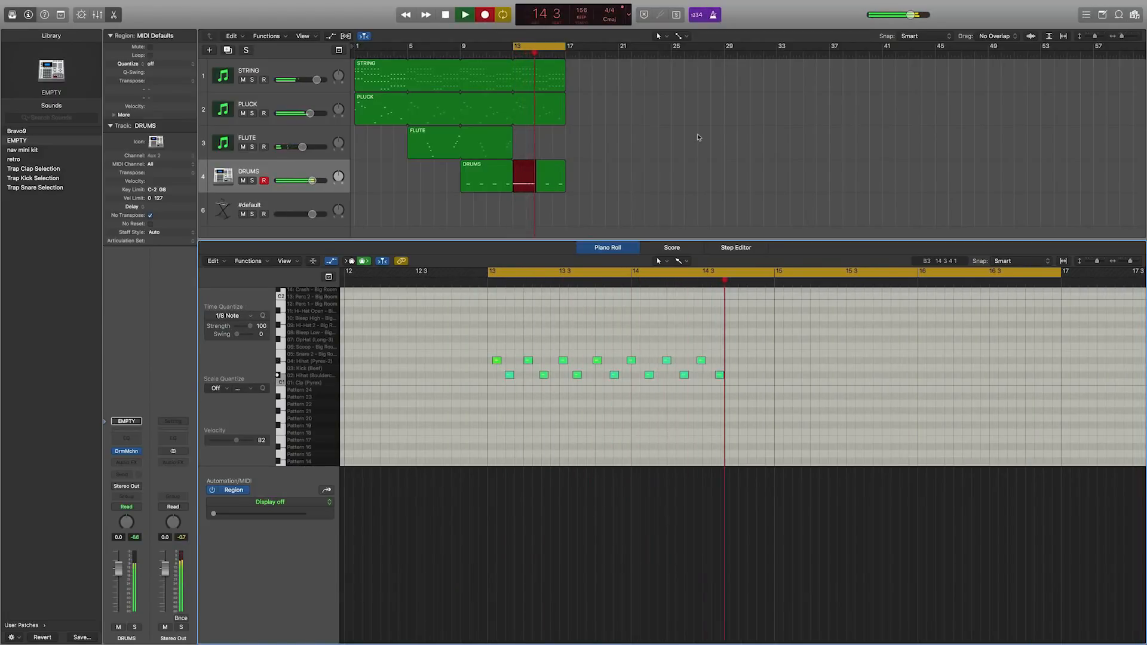
key(space)
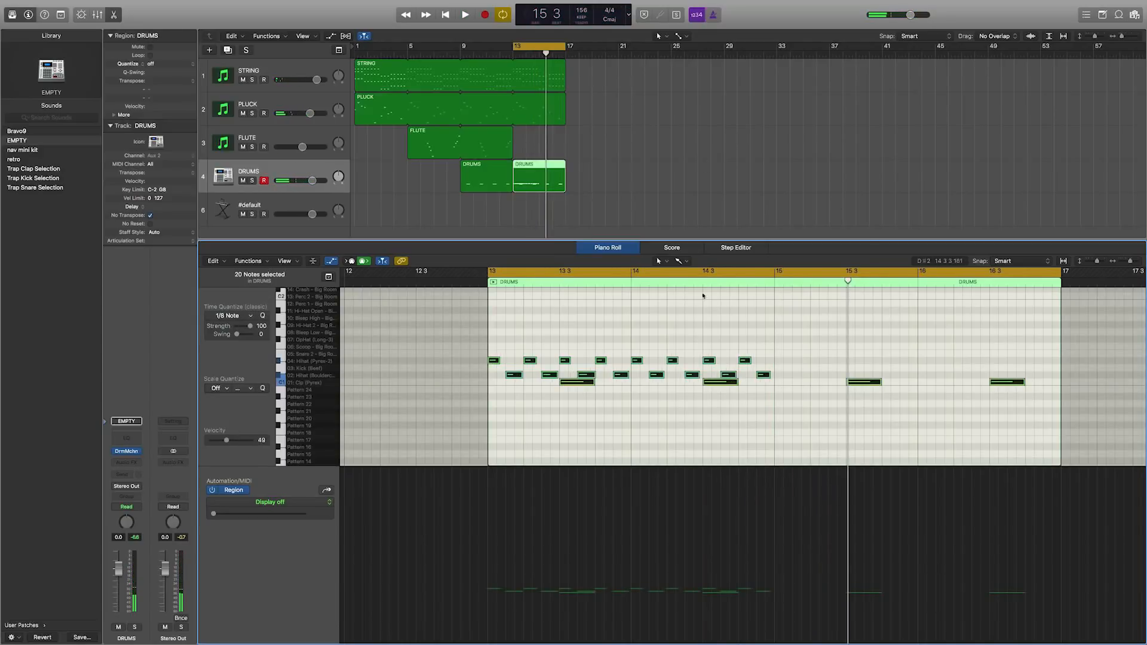
click(686, 319)
key(space)
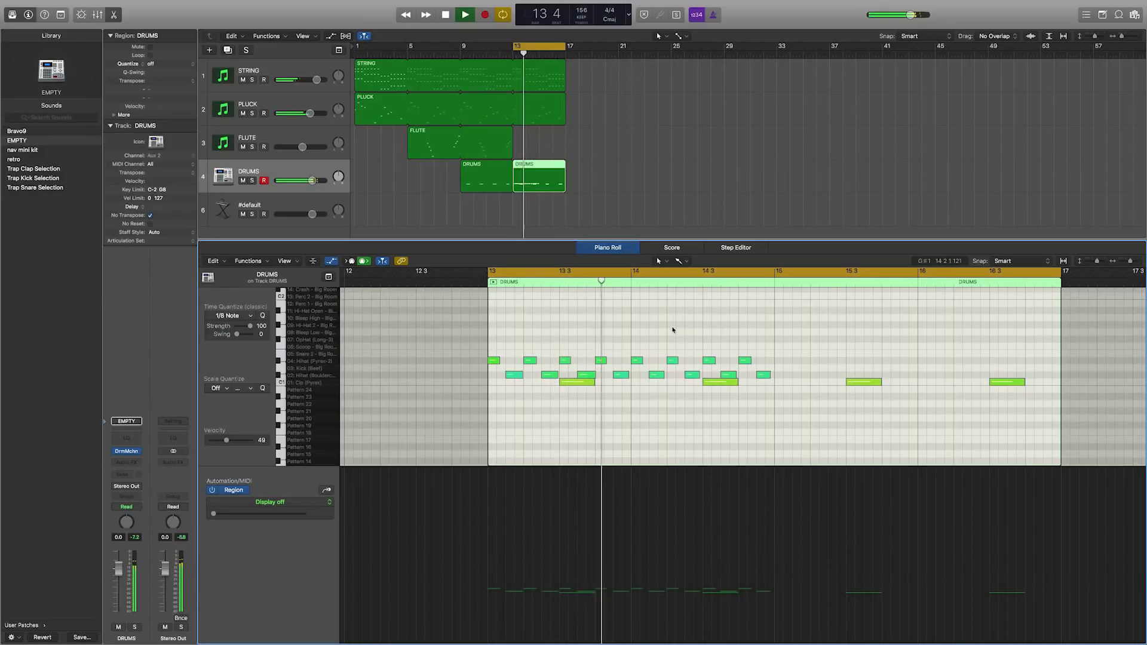
key(space)
Step: Copy the hi-hat notes of bars 13 and 14 into bars 15 and 16 of the DRUMS region and play the result
mouse_move(788, 366)
mouse_down()
mouse_move(488, 350)
mouse_move(583, 397)
mouse_move(776, 378)
mouse_up()
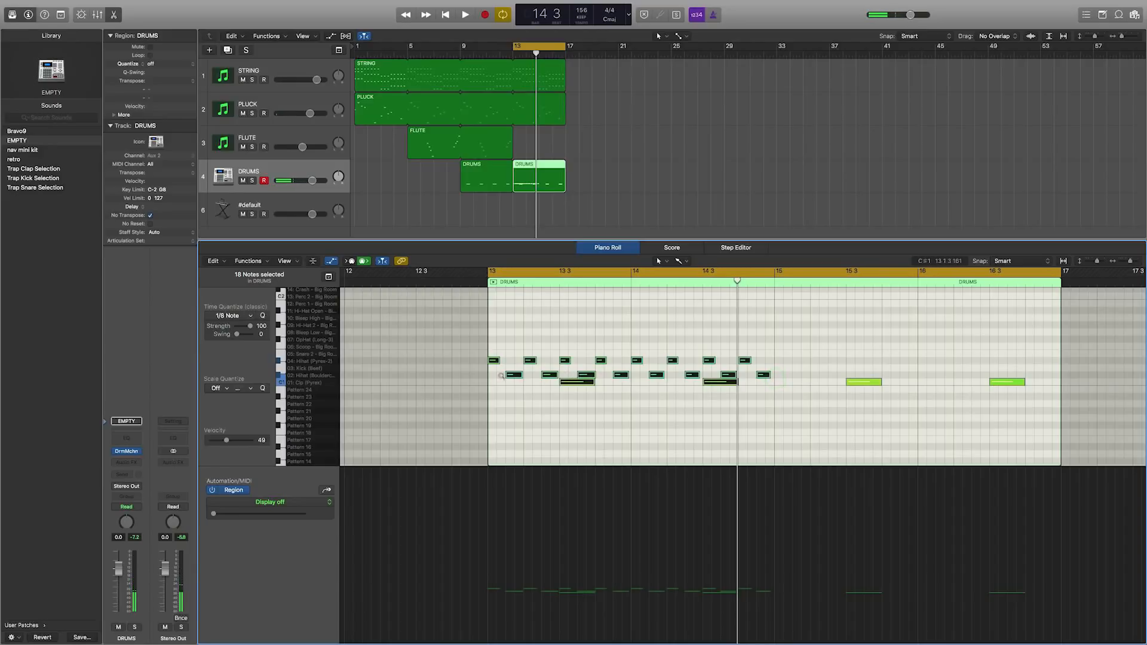
drag(513, 378, 798, 375)
key(space)
click(729, 320)
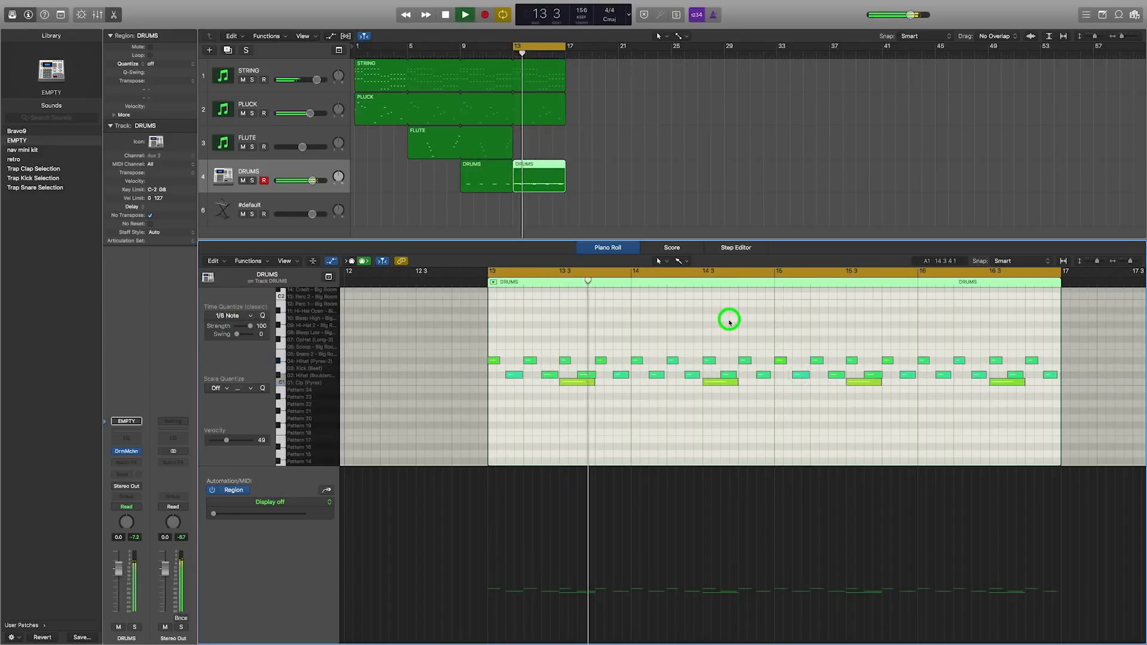
Step: Set the quantize value to 1/16 Note, turn the first hi-hat of bar 13 into two 1/16 notes and play it back
click(494, 361)
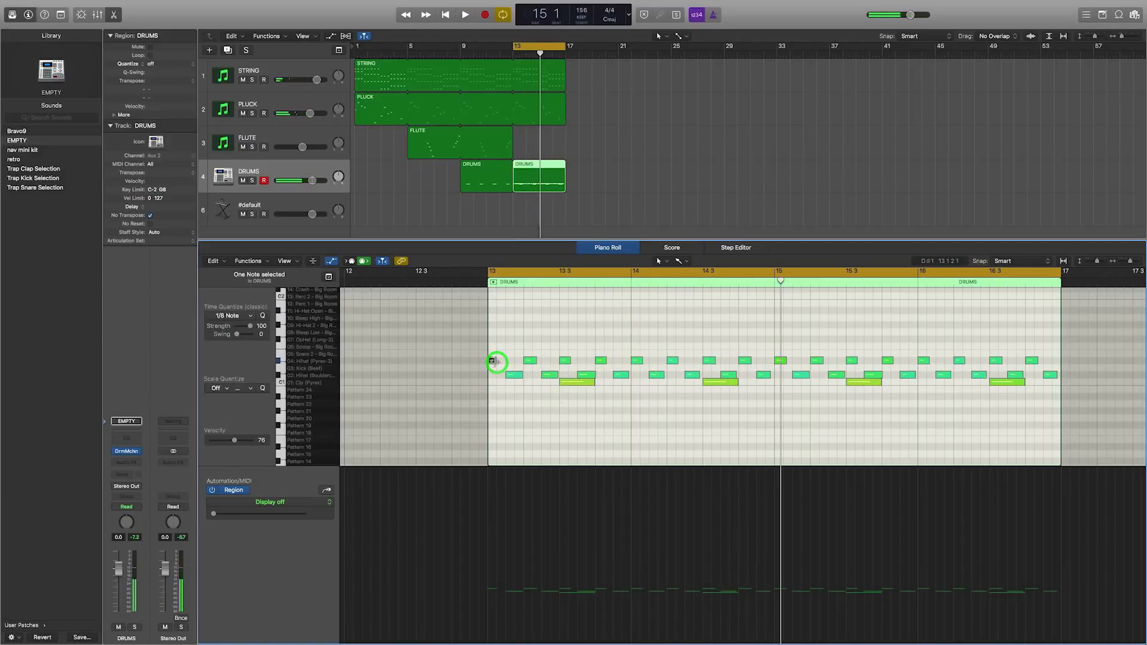
click(232, 315)
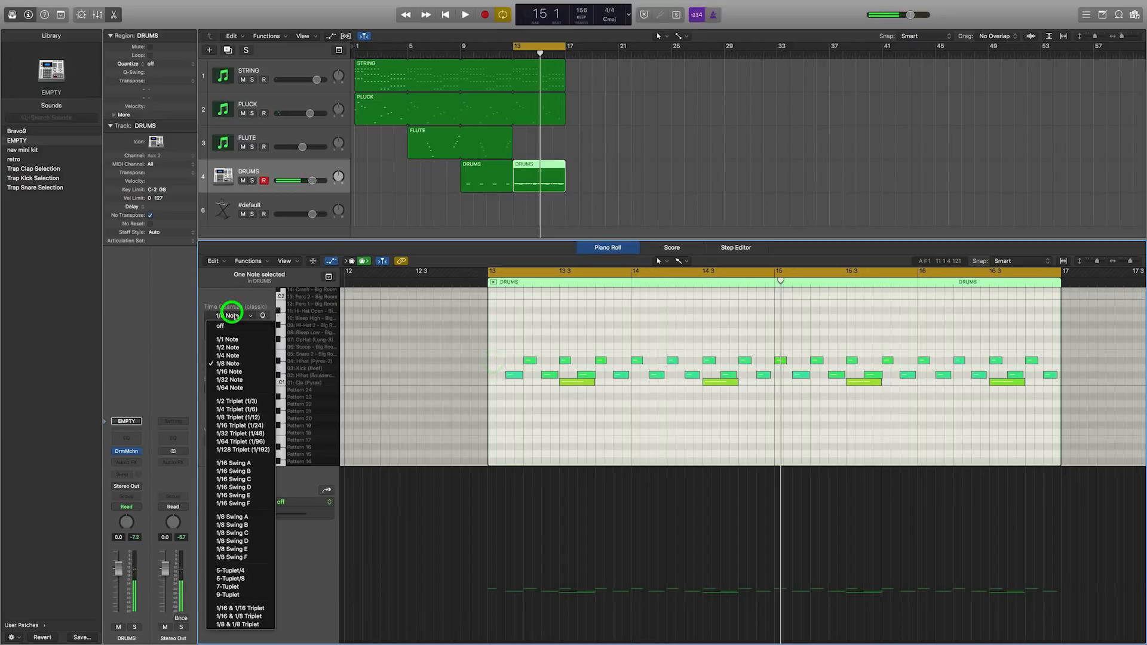
click(244, 373)
click(500, 362)
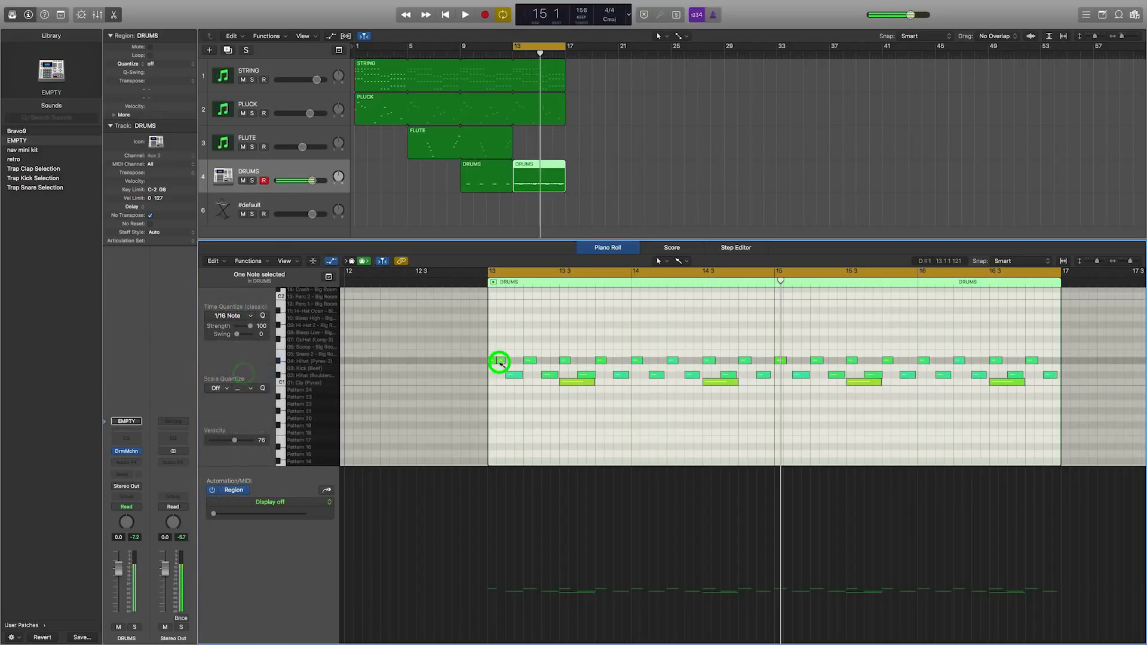
key(space)
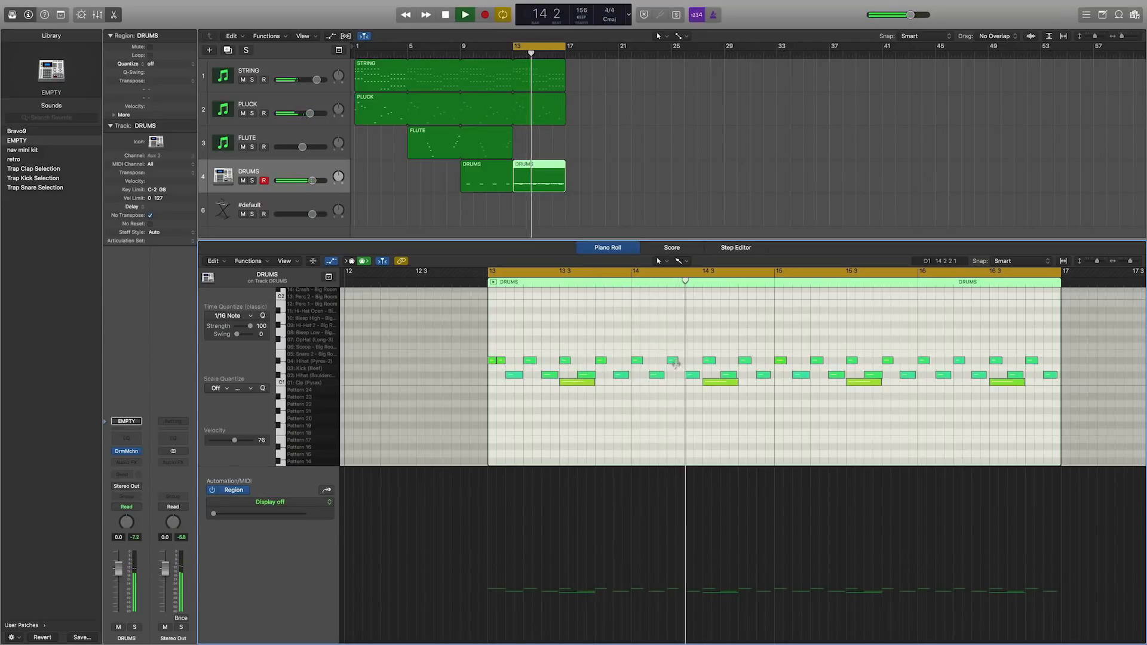
key(space)
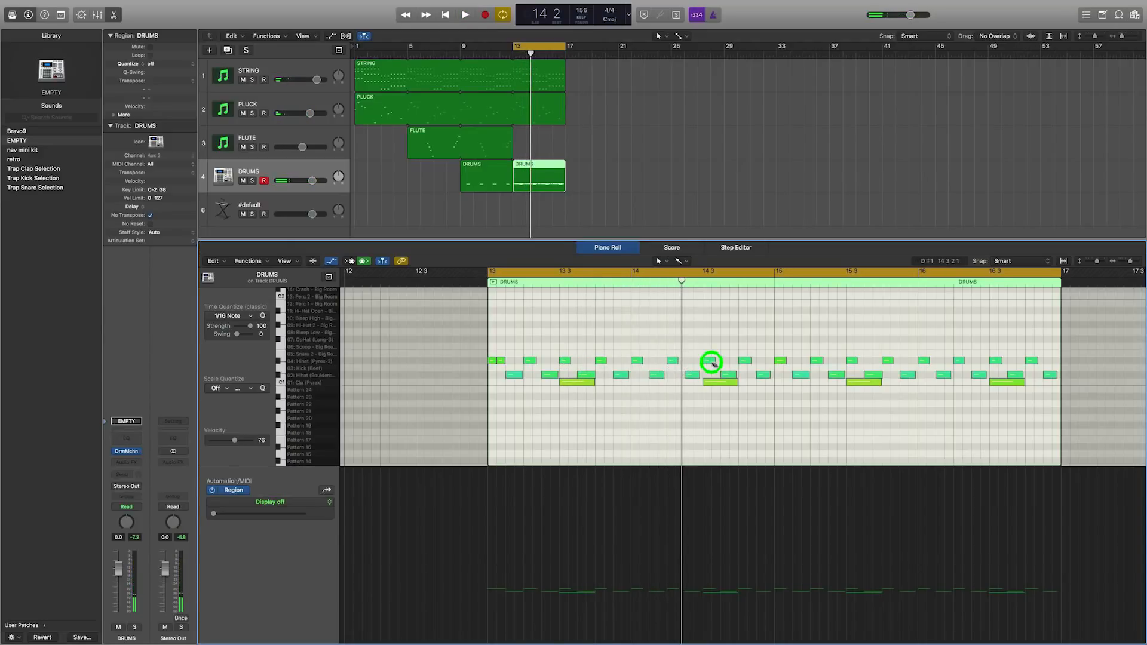
Step: Set the quantize value to 1/16 Triplet (1/24), build a hi-hat triplet roll on beat 3 of bar 14 and play it back
click(231, 316)
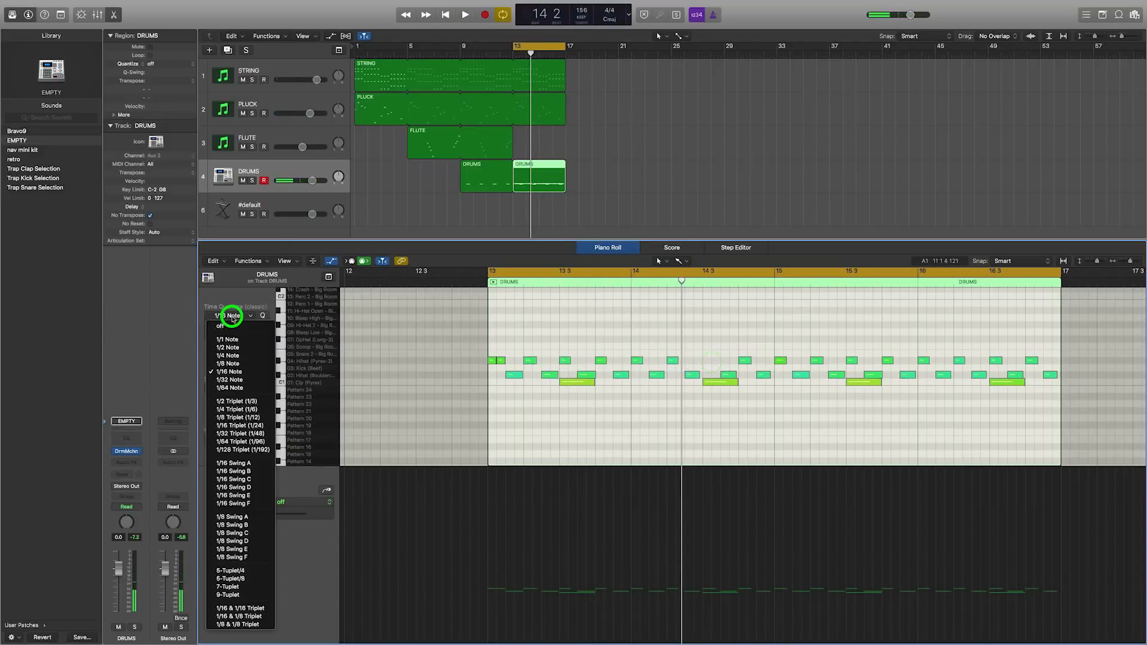
click(246, 426)
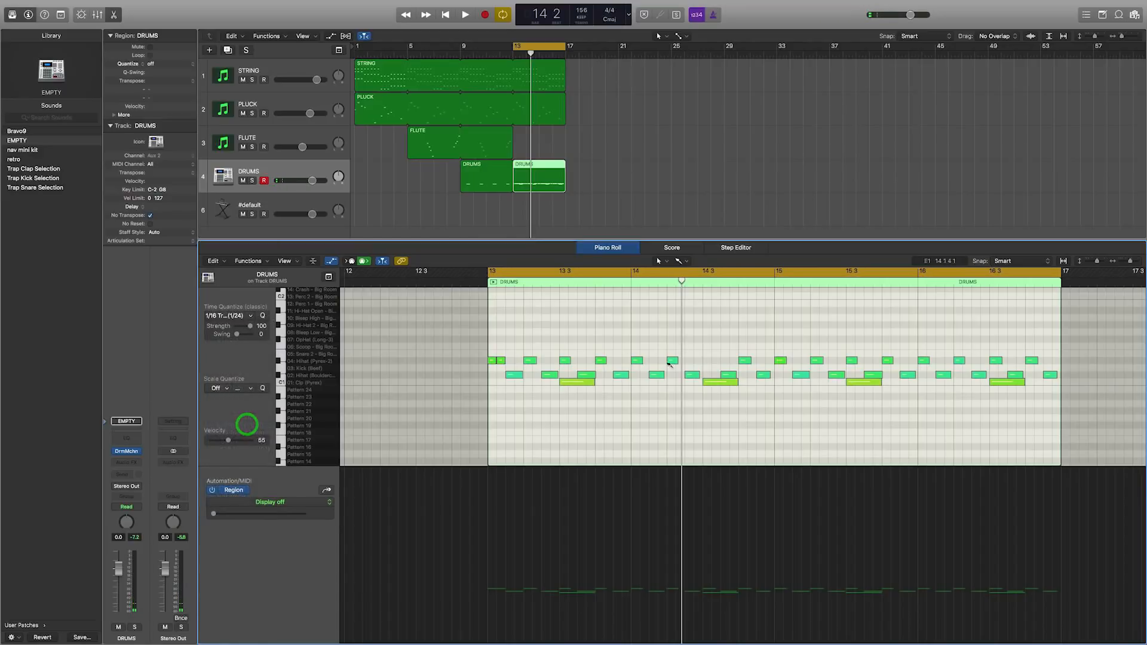
click(706, 360)
click(718, 360)
key(space)
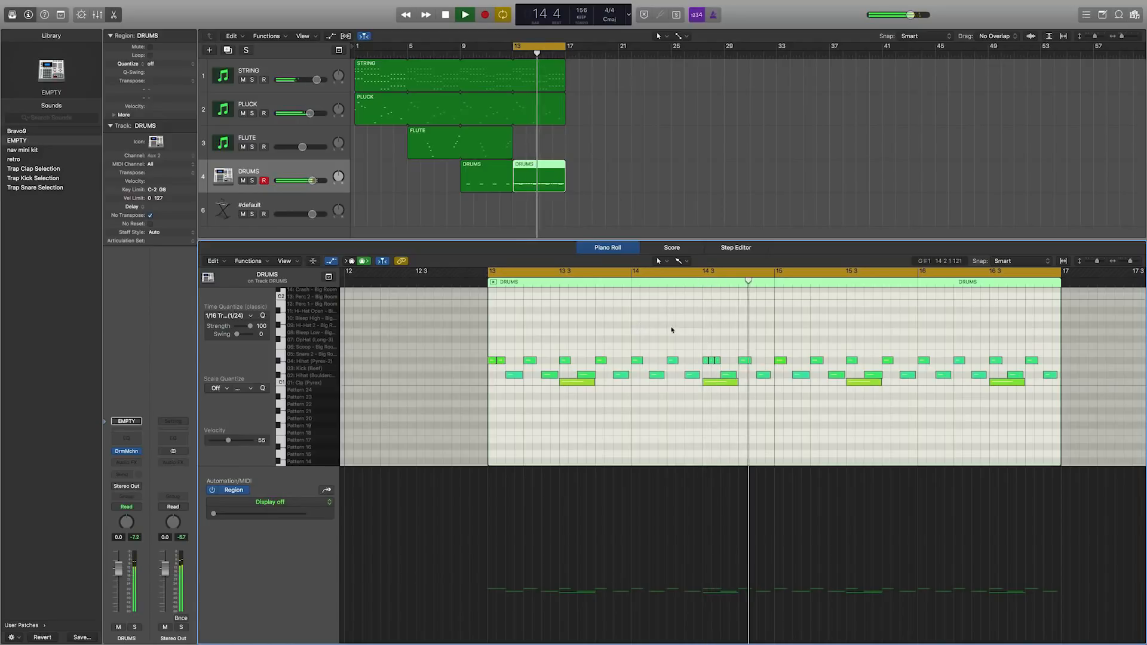
key(space)
Step: Move the triplet roll to the lower hi-hat sound in the second half of beat 3 of bar 14 and play it back
click(721, 361)
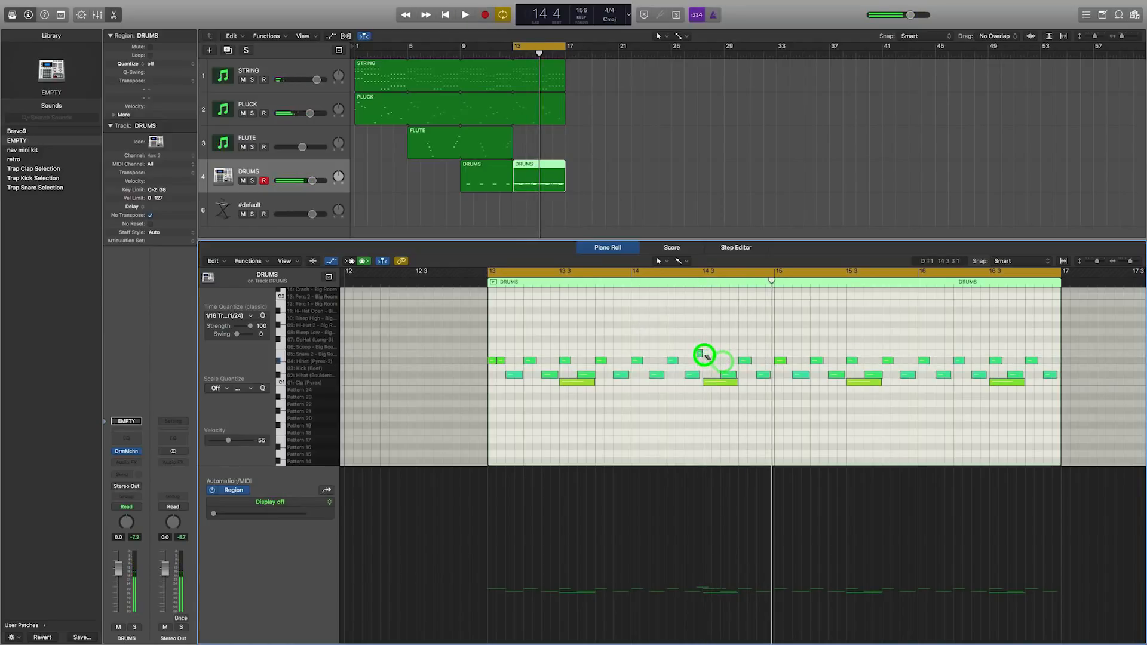
click(729, 374)
key(space)
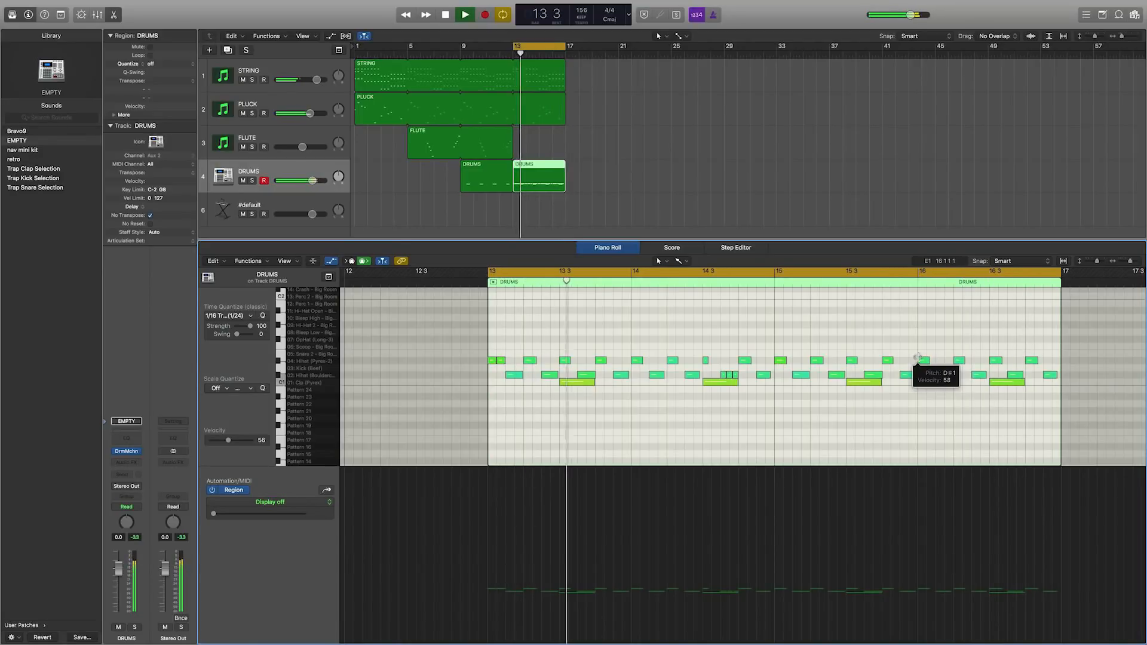
Step: Insert a mono Tuner plug-in after the Channel EQ on the #default track
click(515, 213)
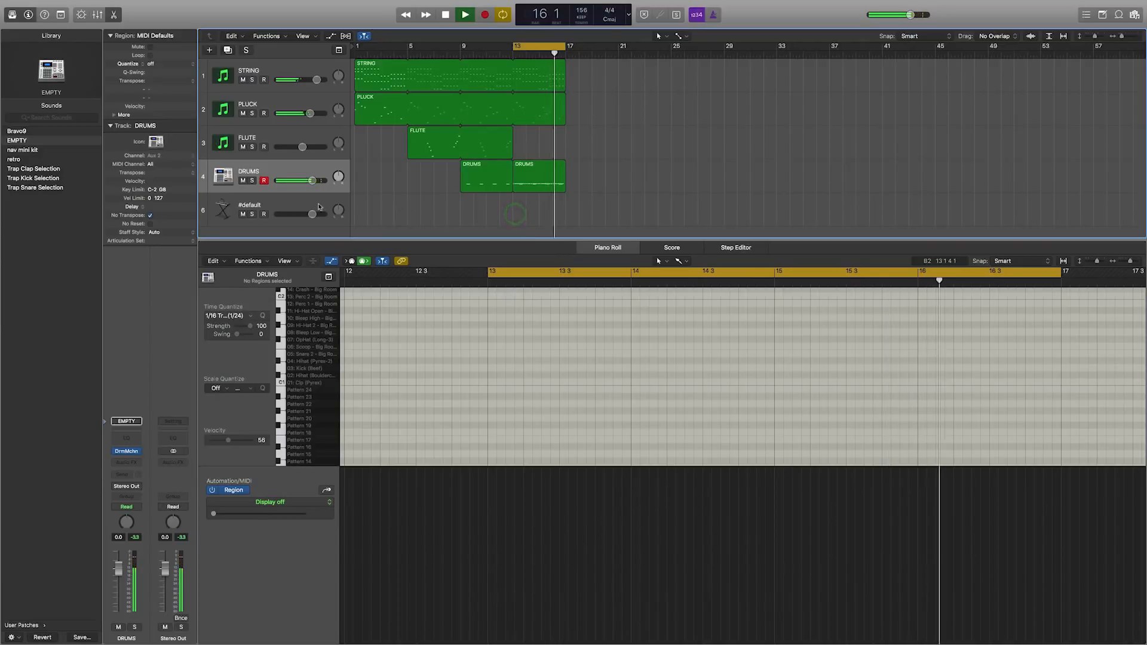
click(284, 203)
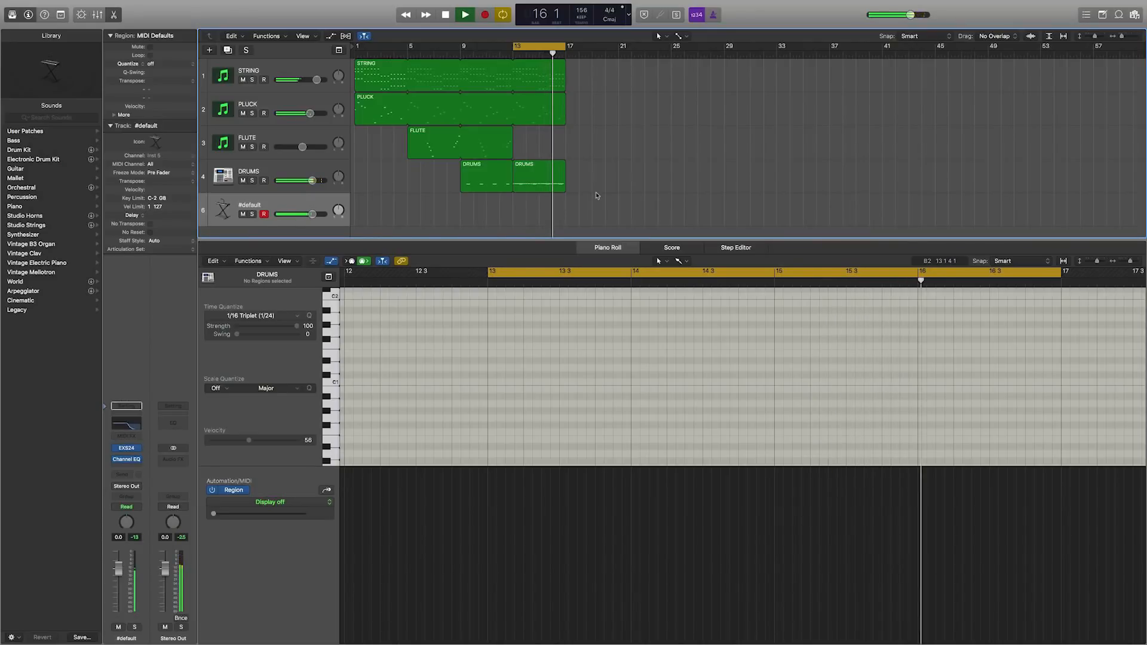
click(136, 467)
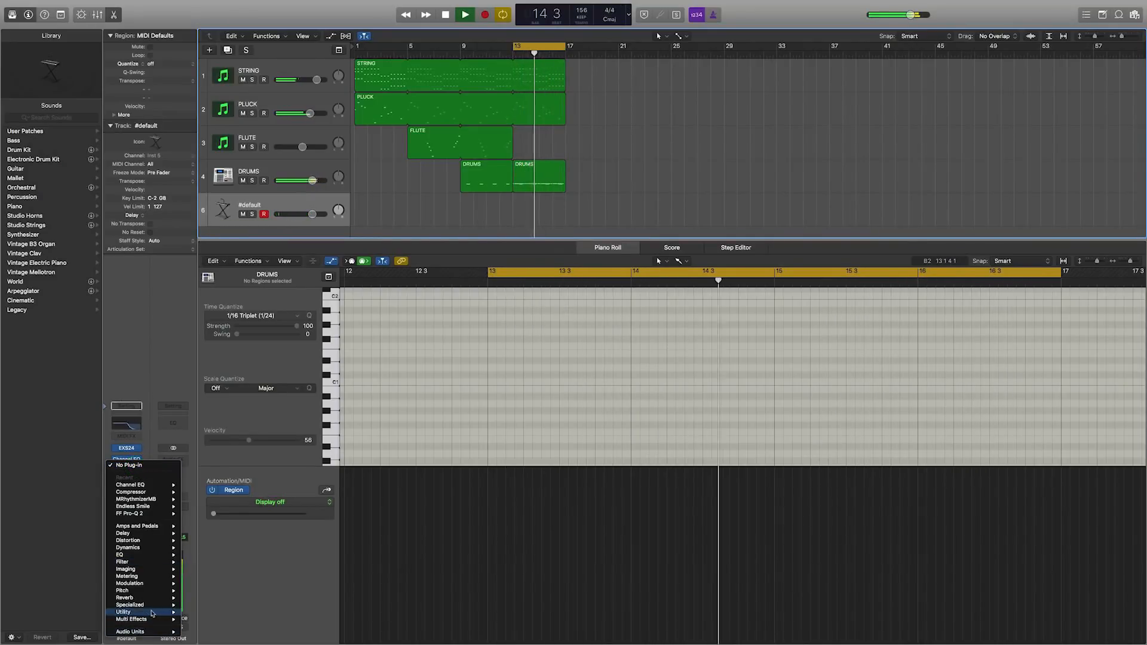
mouse_move(156, 573)
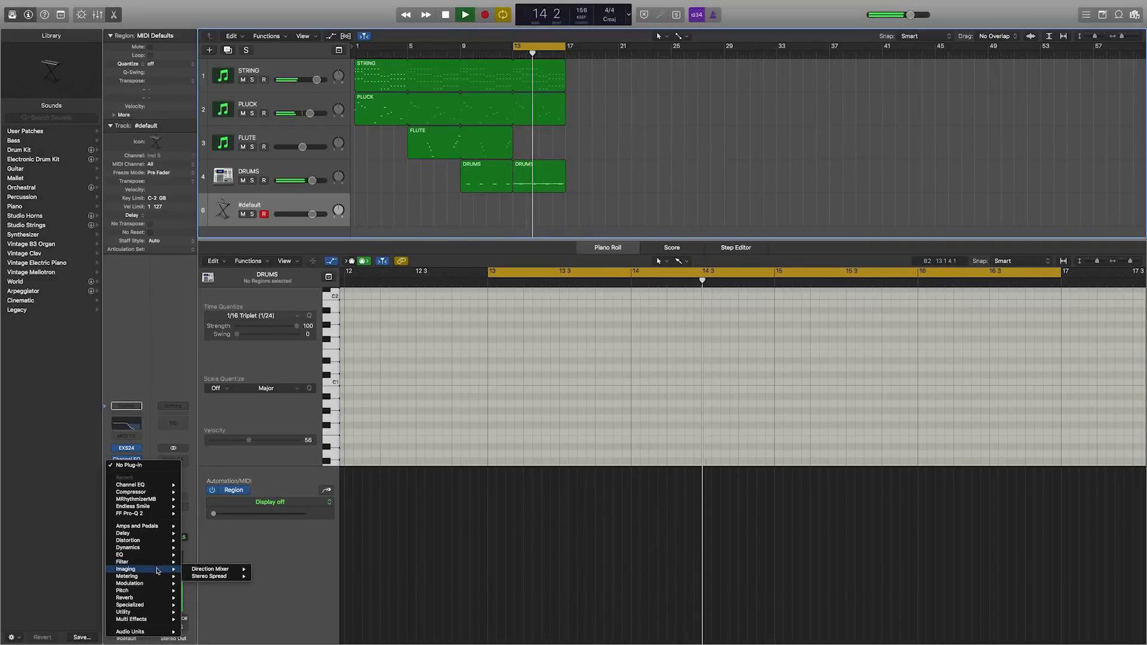
click(269, 605)
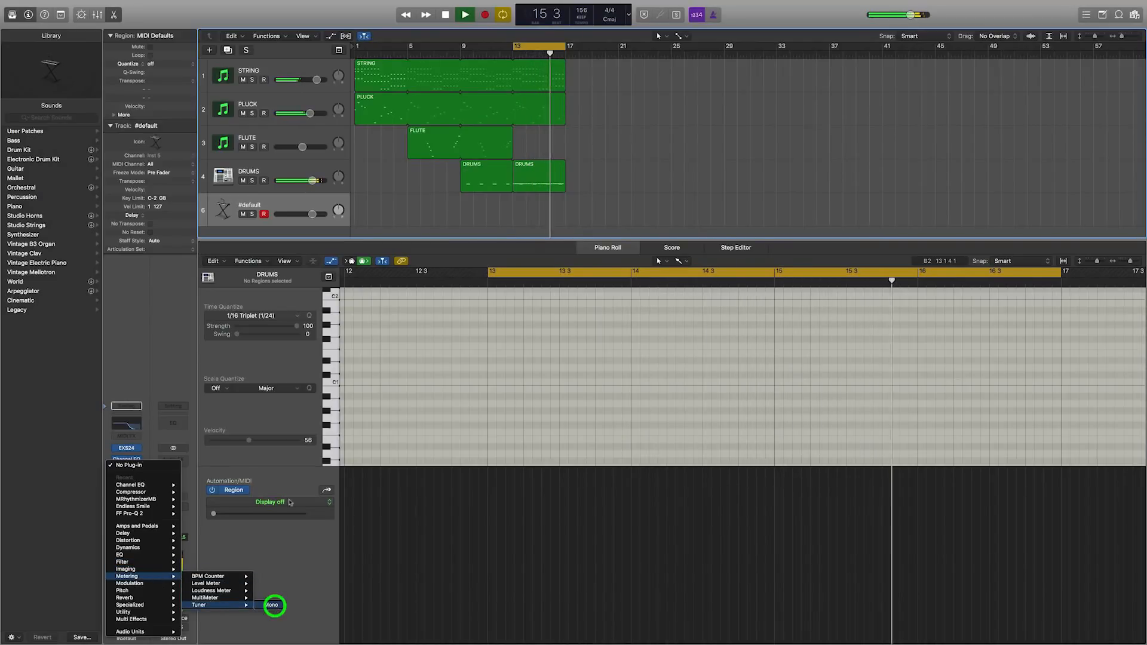
click(189, 28)
drag(187, 28, 250, 49)
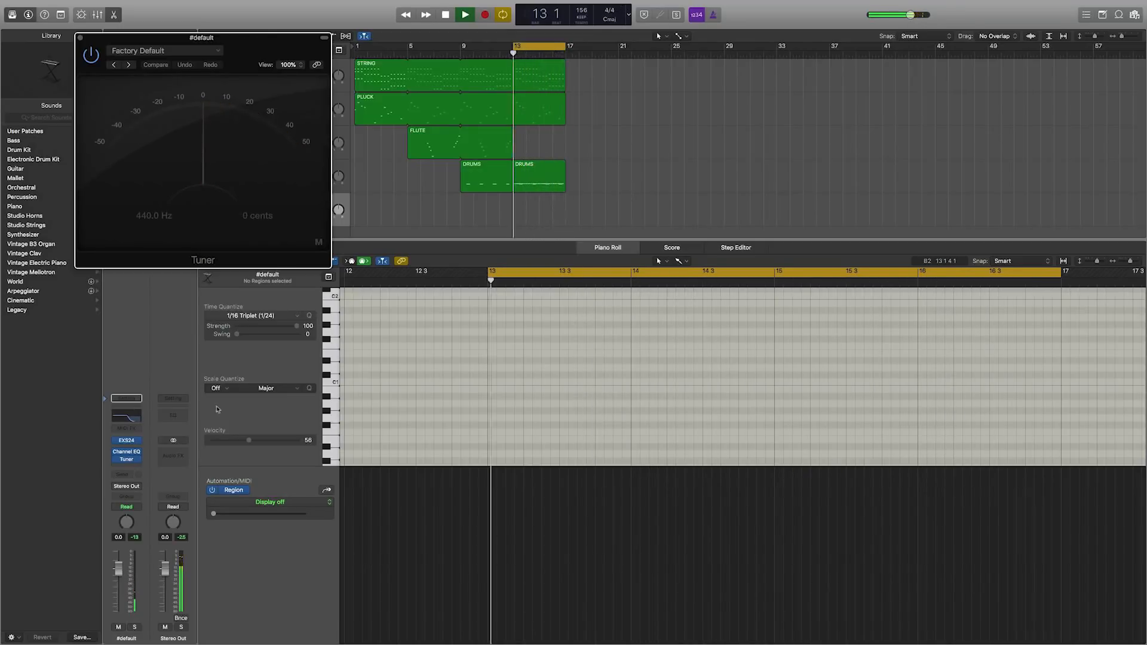
Step: Adjust the fine tuning of the #default track's EXS24 sampler against the Tuner to bring its C into tune, then close the sampler
click(127, 440)
drag(211, 39, 549, 280)
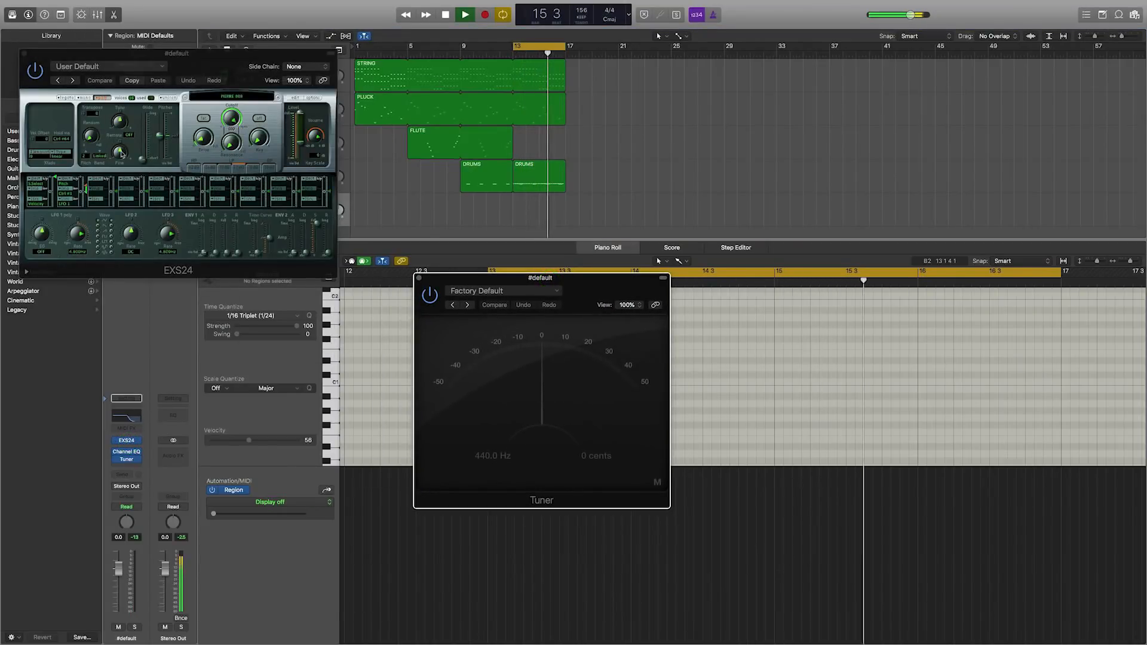
drag(119, 151, 119, 184)
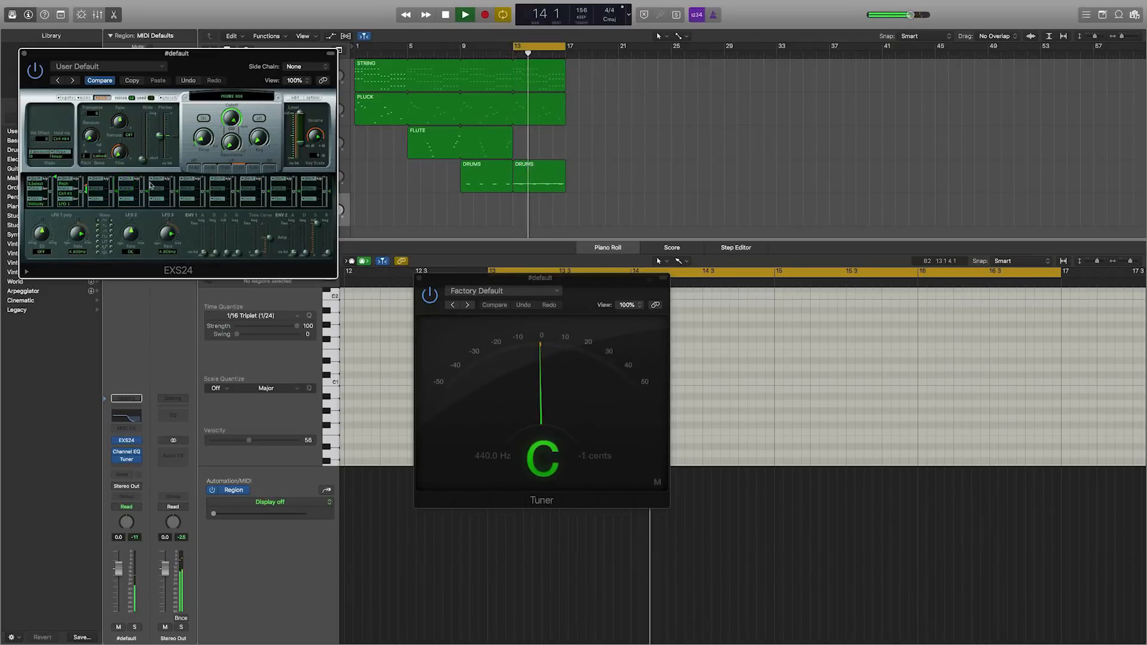
drag(122, 156, 124, 157)
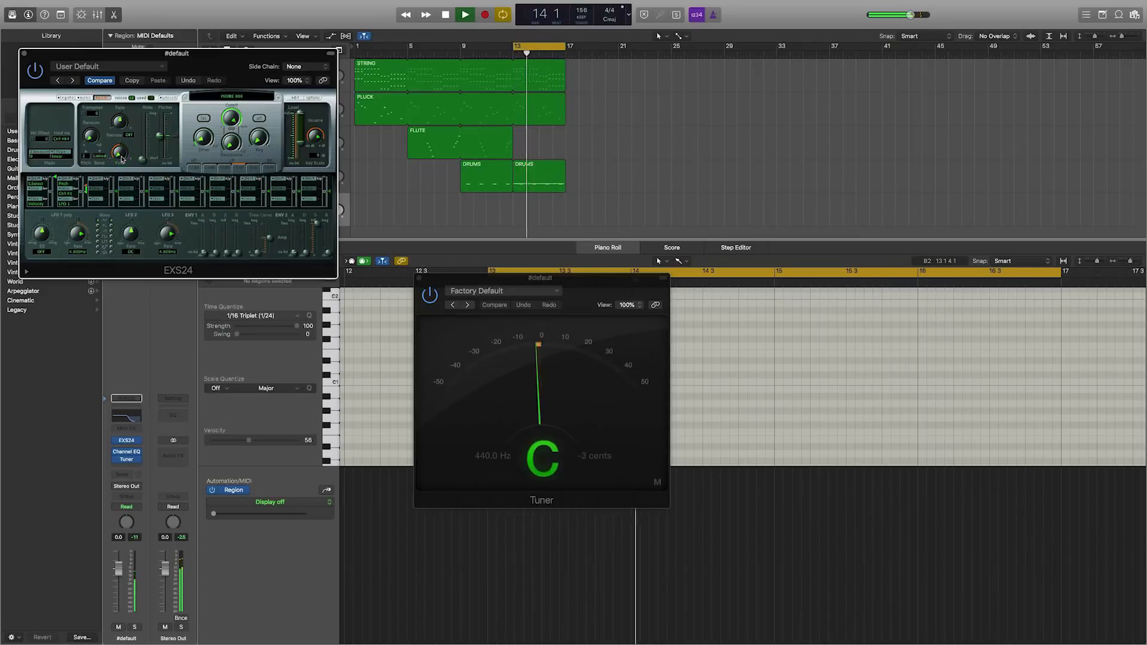
click(25, 53)
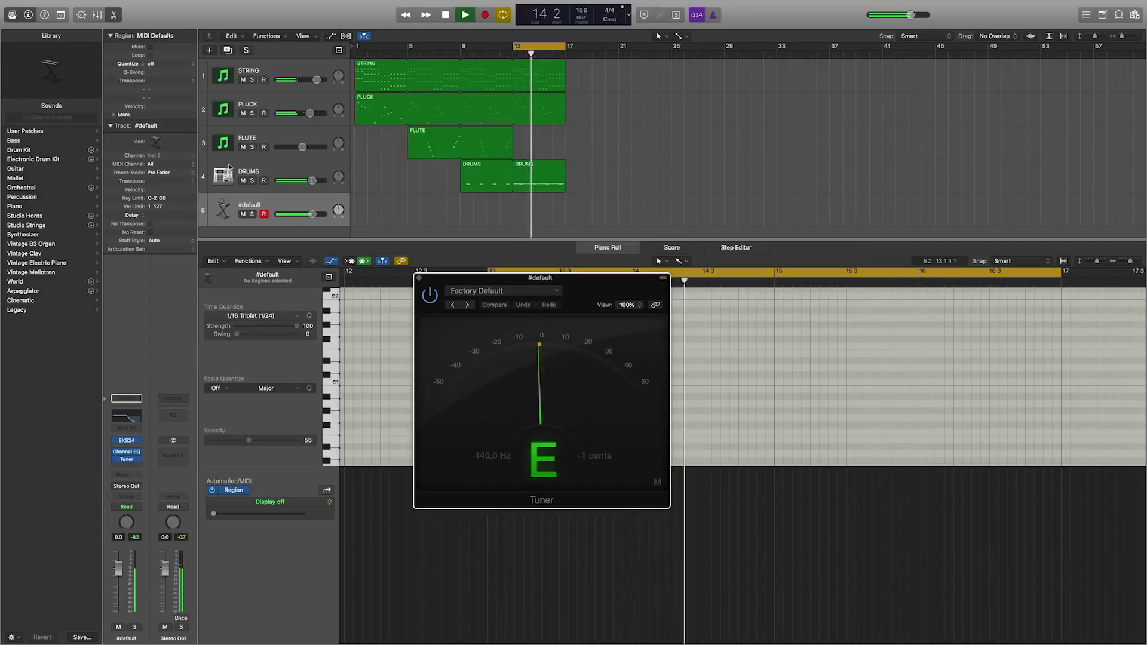
Step: Record a melodic line on the #default track across bars 13 to 16 and play it back
key(space)
key(space)
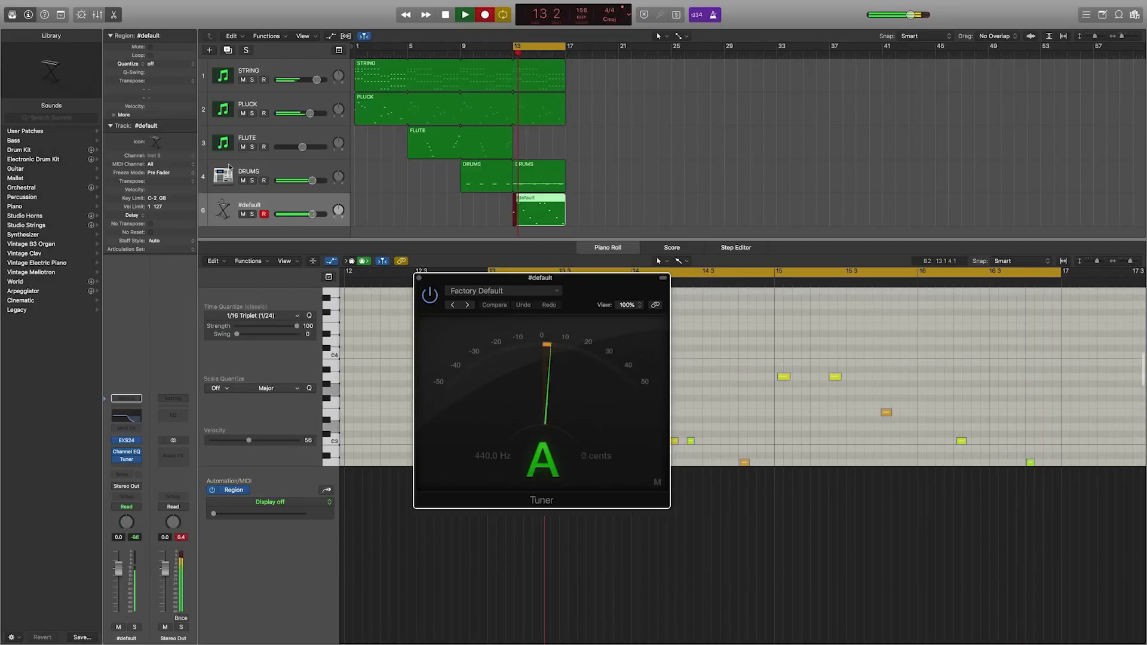
key(space)
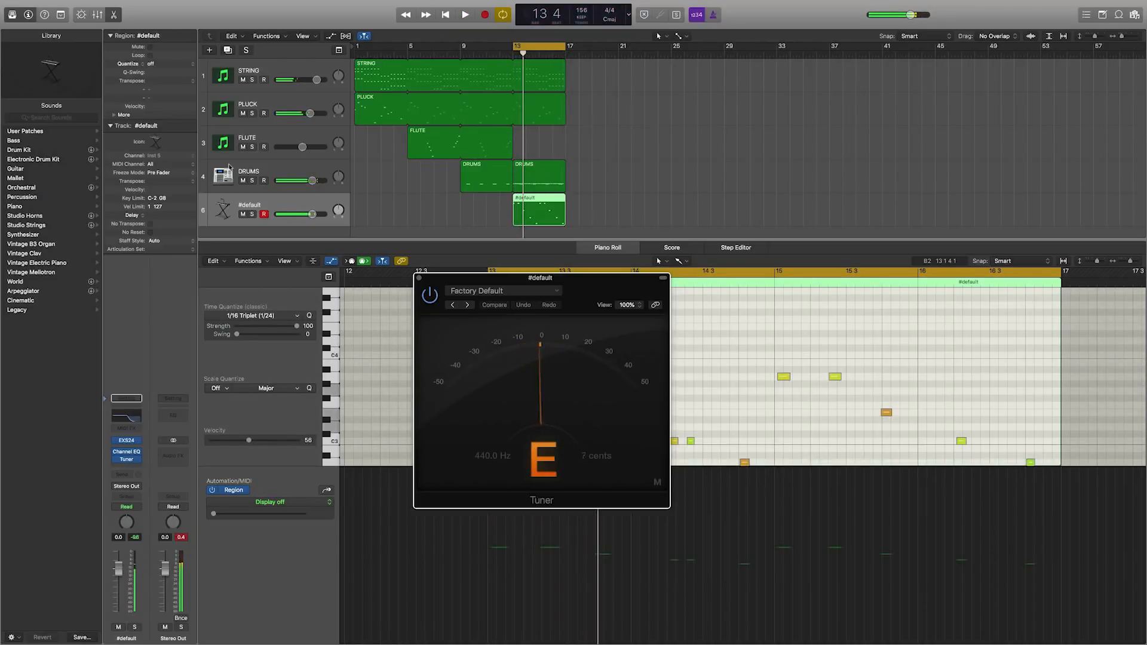
Step: Close the Tuner and move the first A3 note of the #default region to the start of bar 13
click(420, 282)
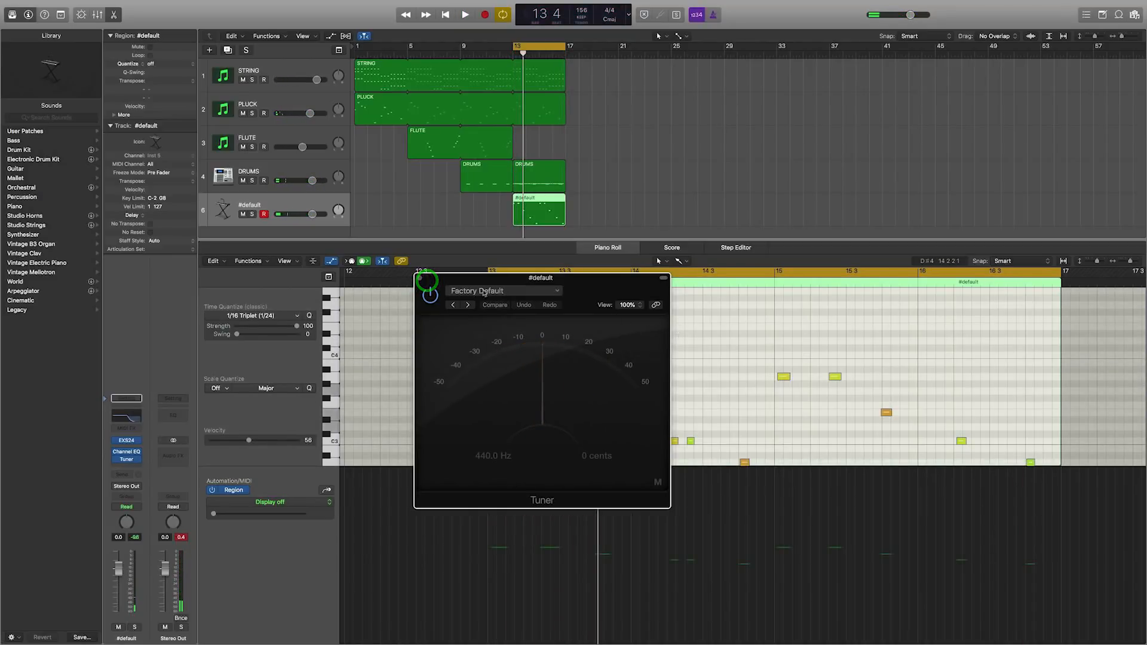
click(420, 279)
click(685, 332)
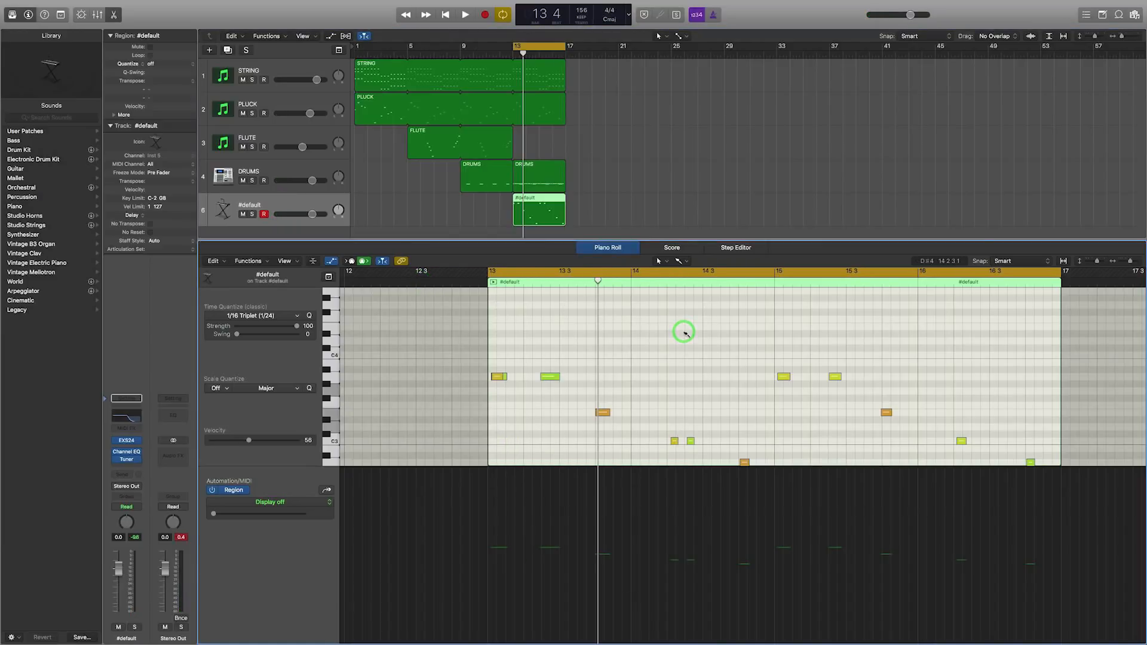
key(super+a)
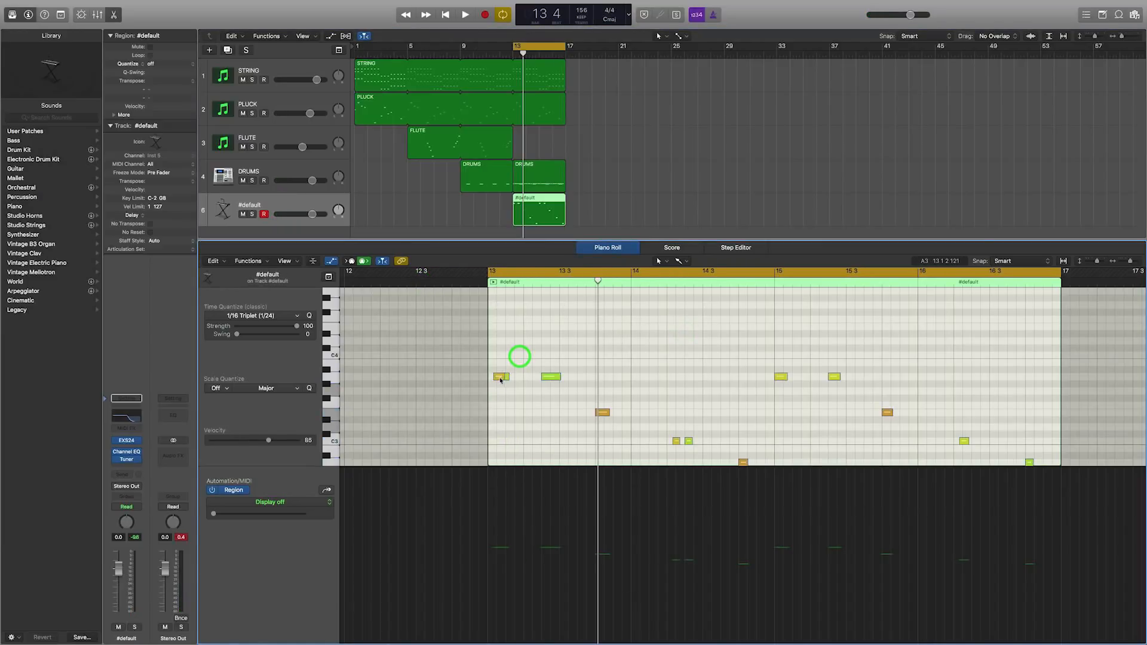
click(494, 378)
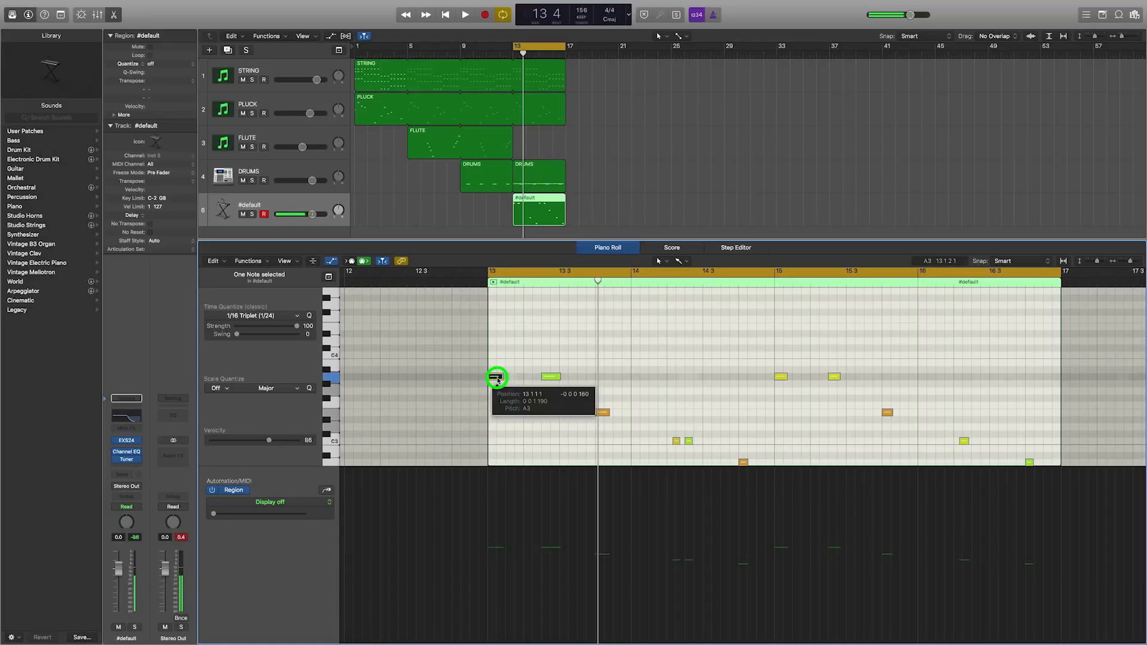
Step: Play back bars 13 to 16 and raise the #default track's volume to 1.0 dB
key(space)
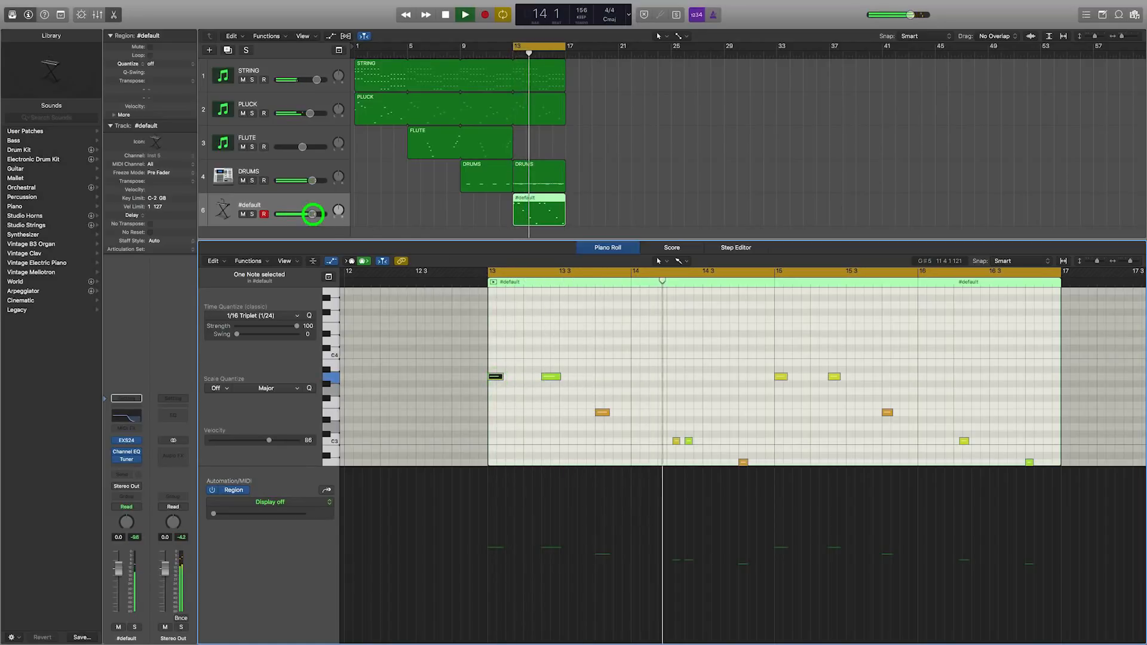
drag(312, 214, 314, 214)
scroll(632, 353, down, 2)
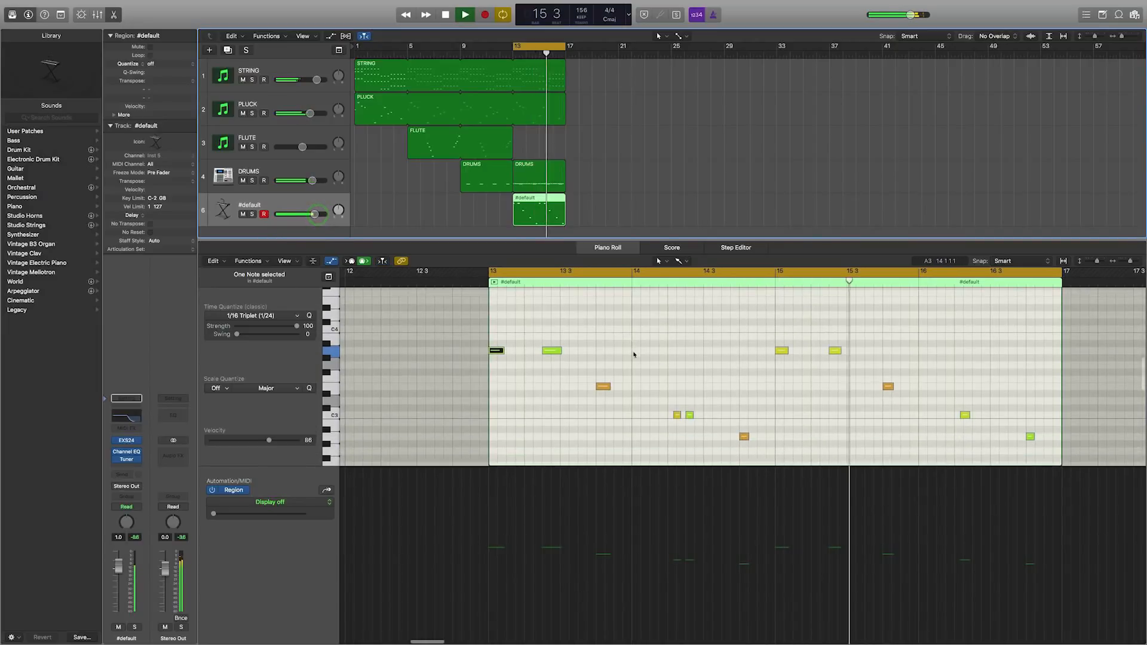
key(space)
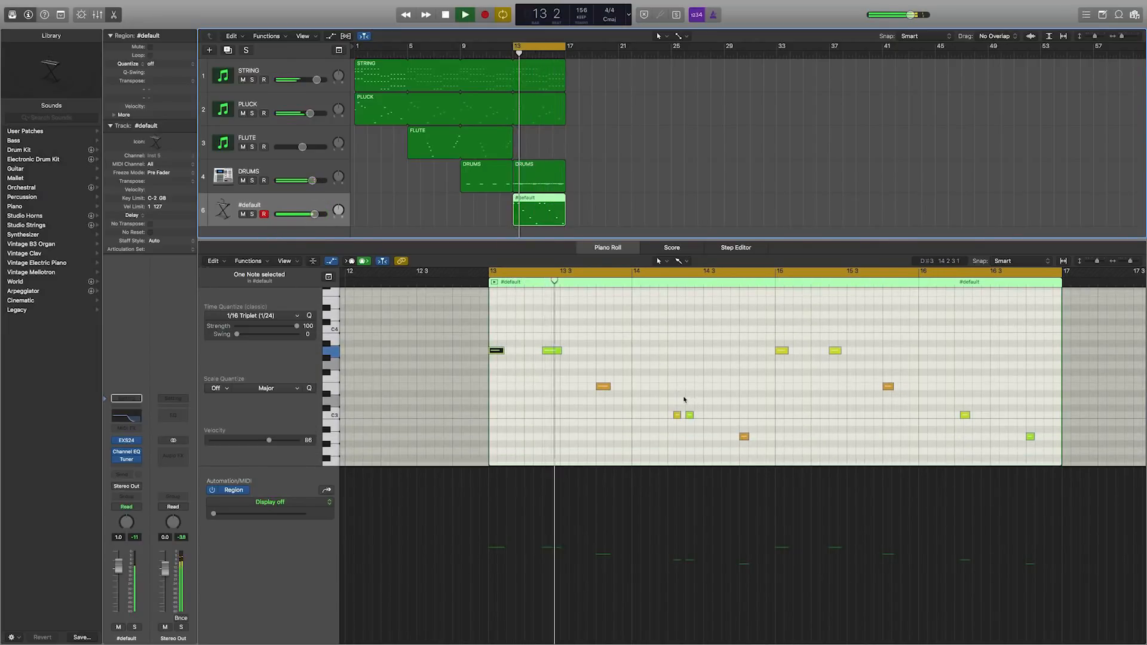
Step: Quantize the two C3 notes in bar 14 and the C3 note in bar 16 to 1/16 Note, checking by playback
click(686, 423)
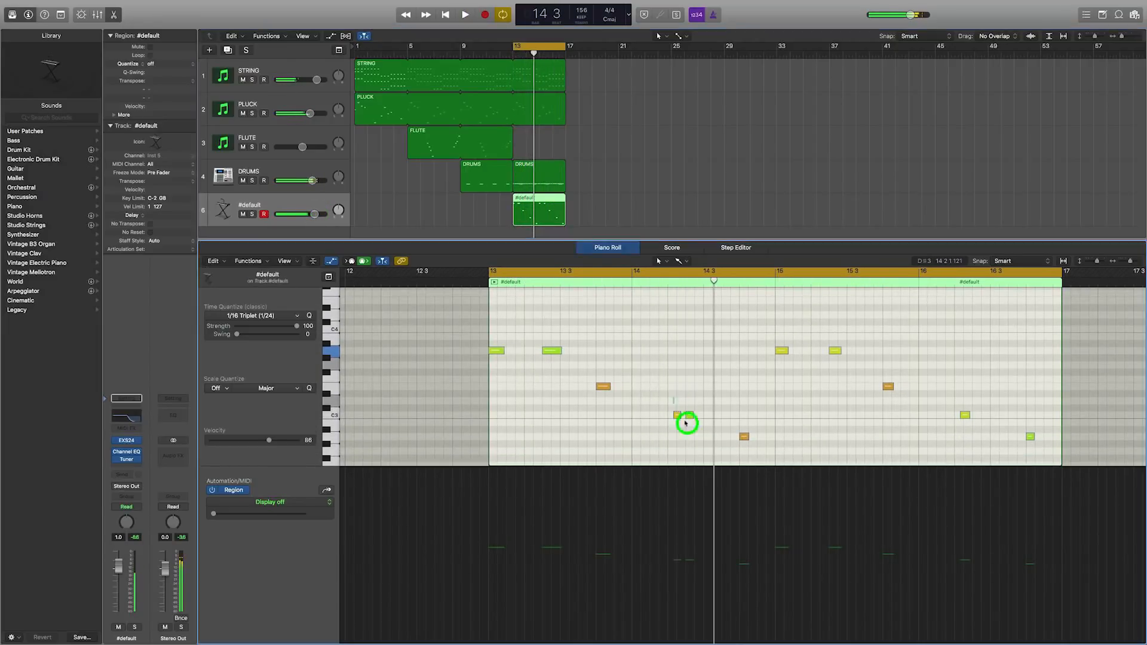
click(267, 317)
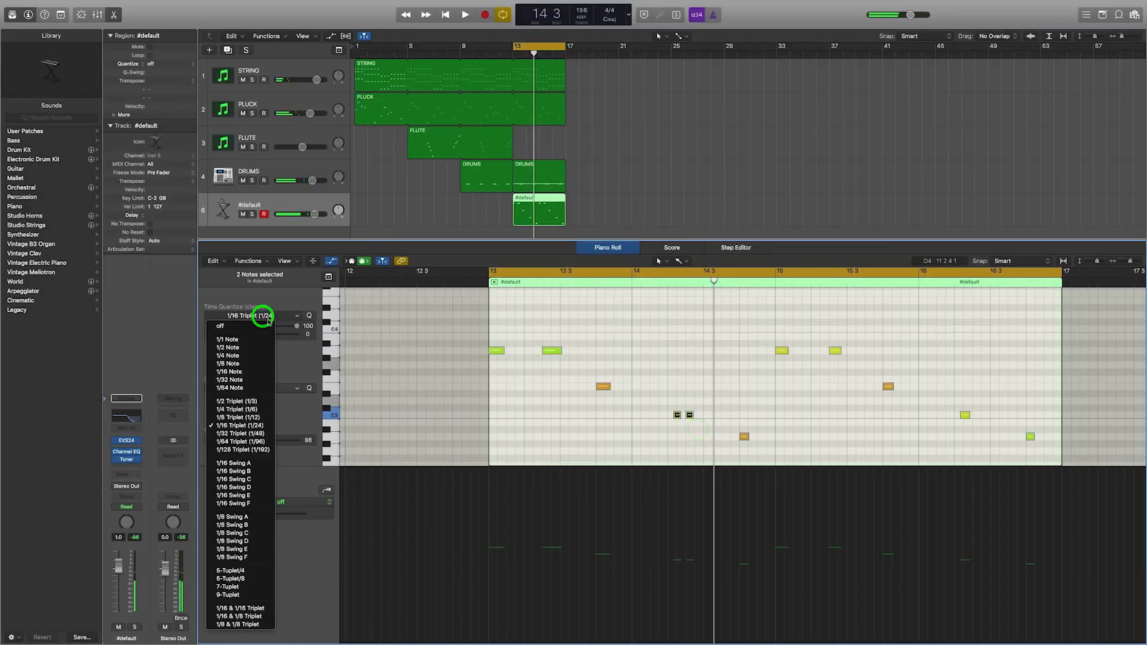
click(243, 372)
key(space)
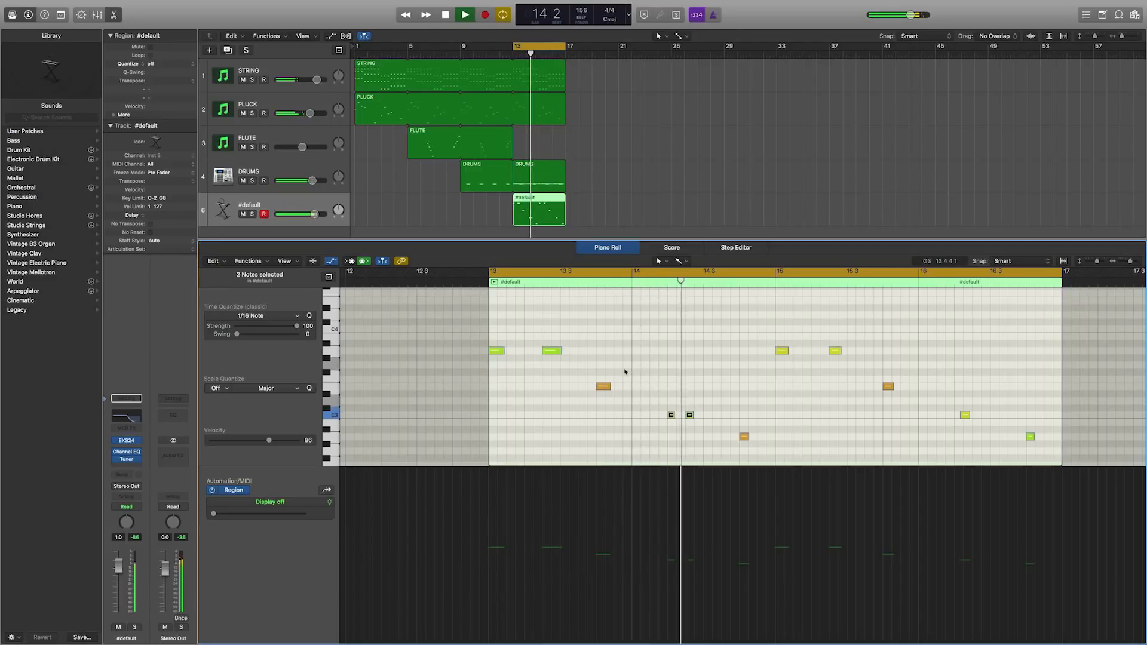
click(647, 358)
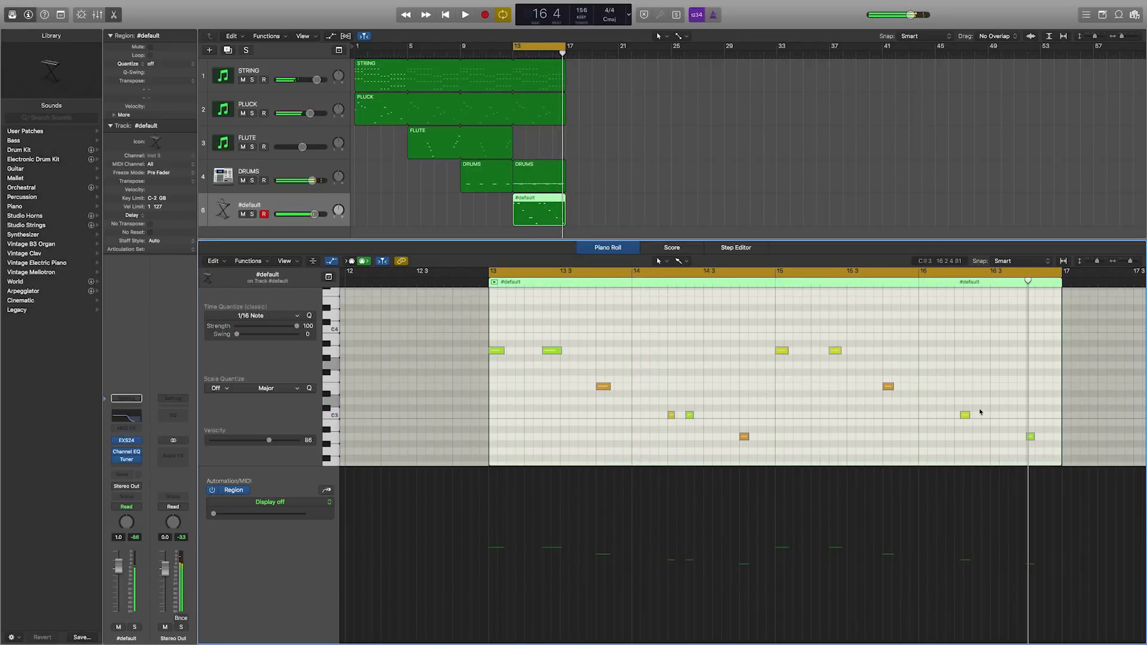
click(904, 357)
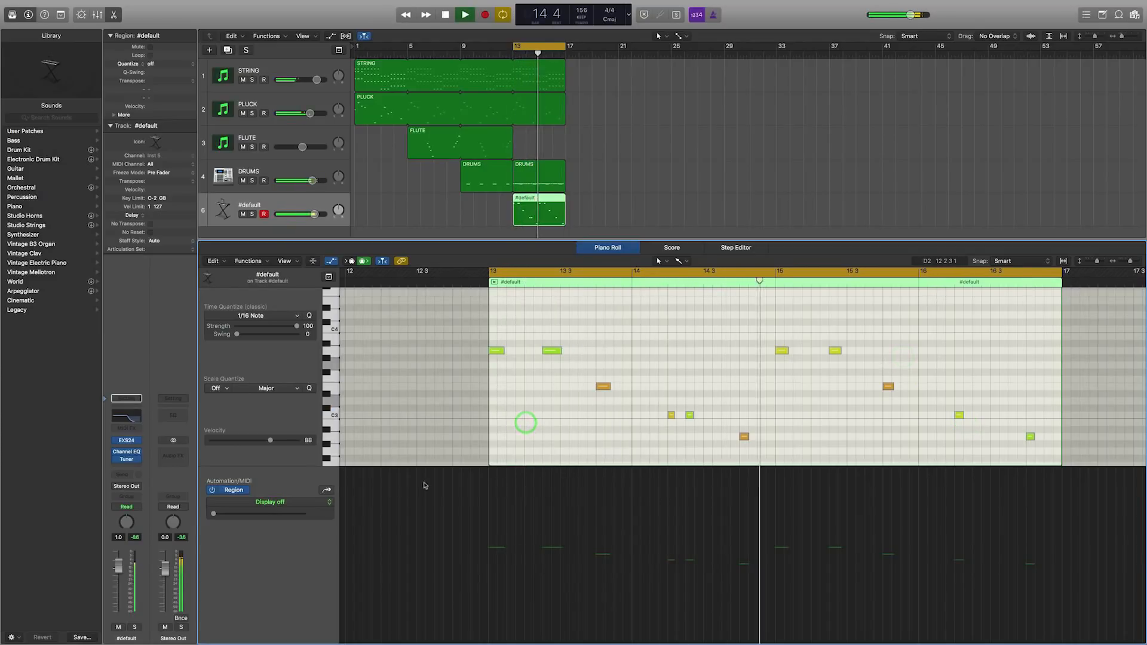
Step: Raise the velocity of all notes in the #default region to 127 and set the track's volume to 0.0 dB
key(super+a)
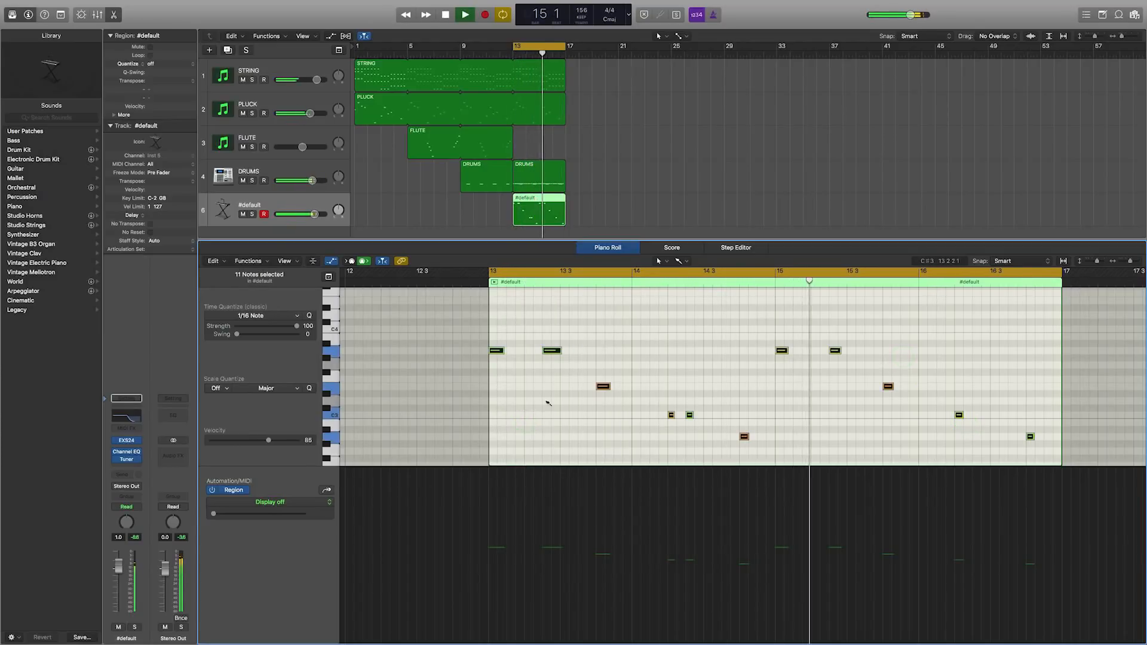
click(259, 502)
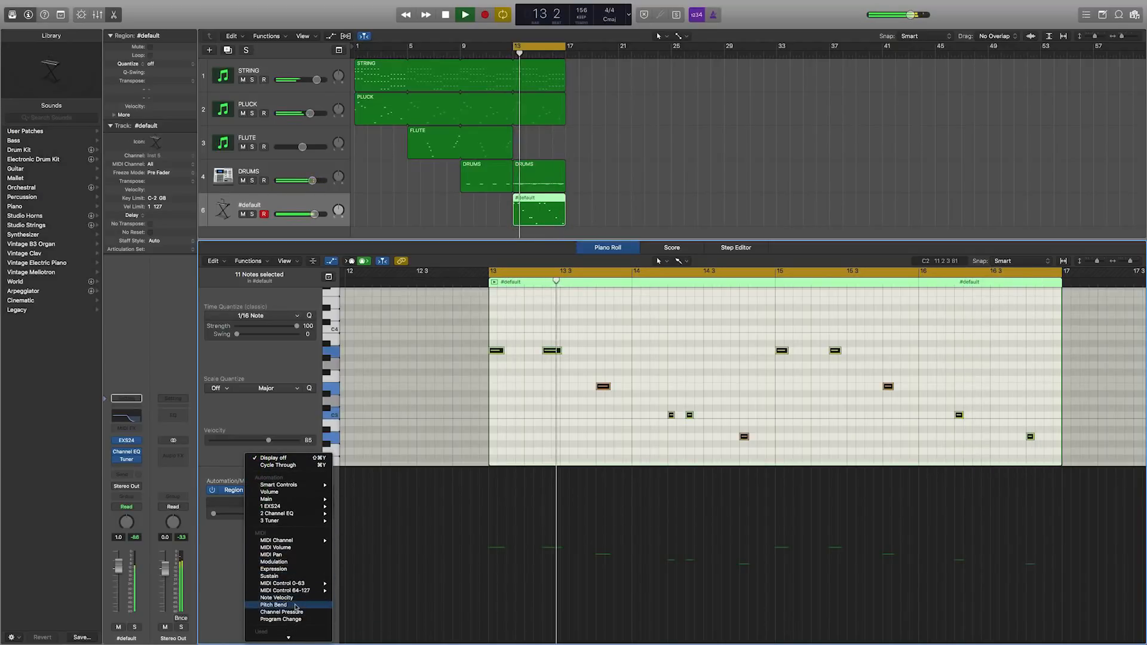
click(296, 597)
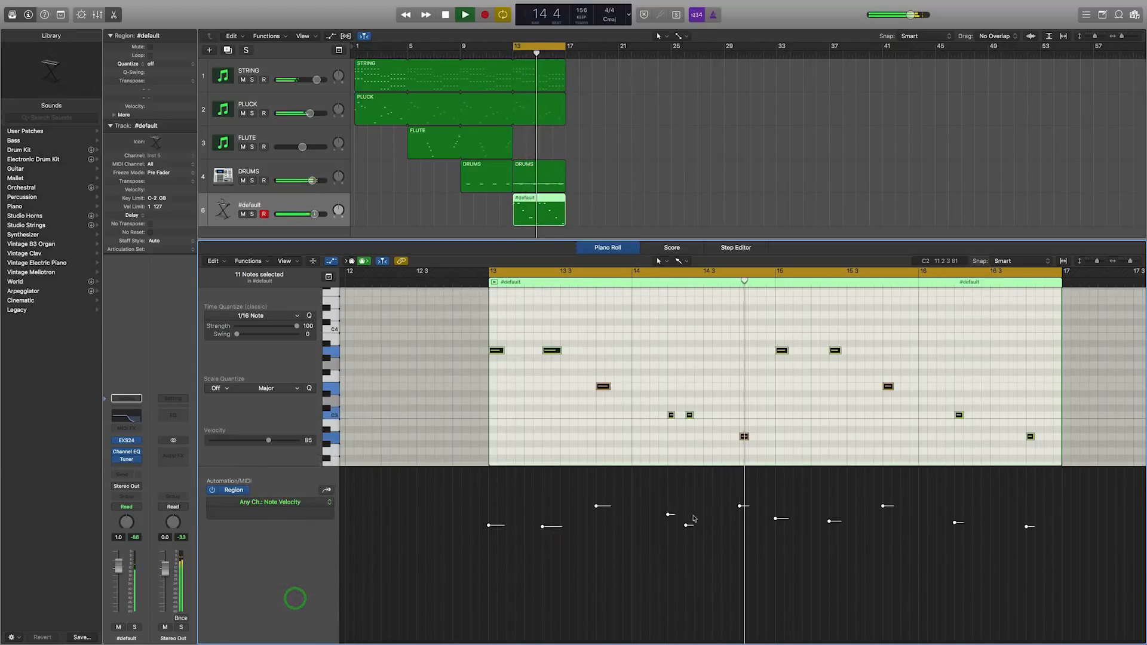
drag(686, 526, 660, 344)
click(659, 341)
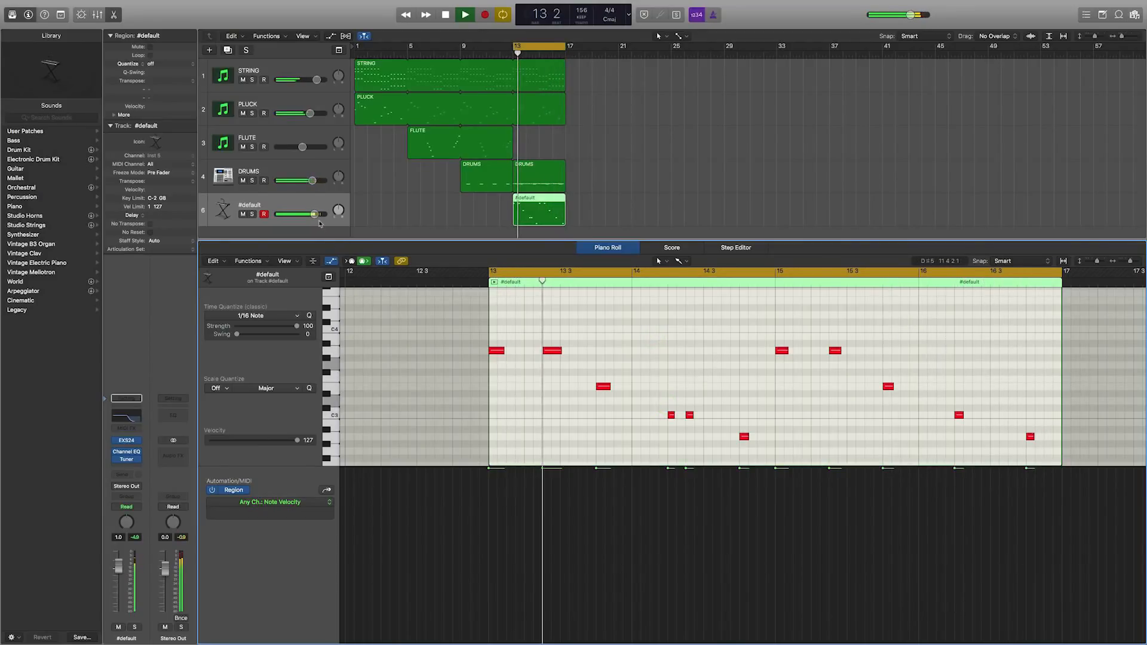
drag(308, 213, 305, 213)
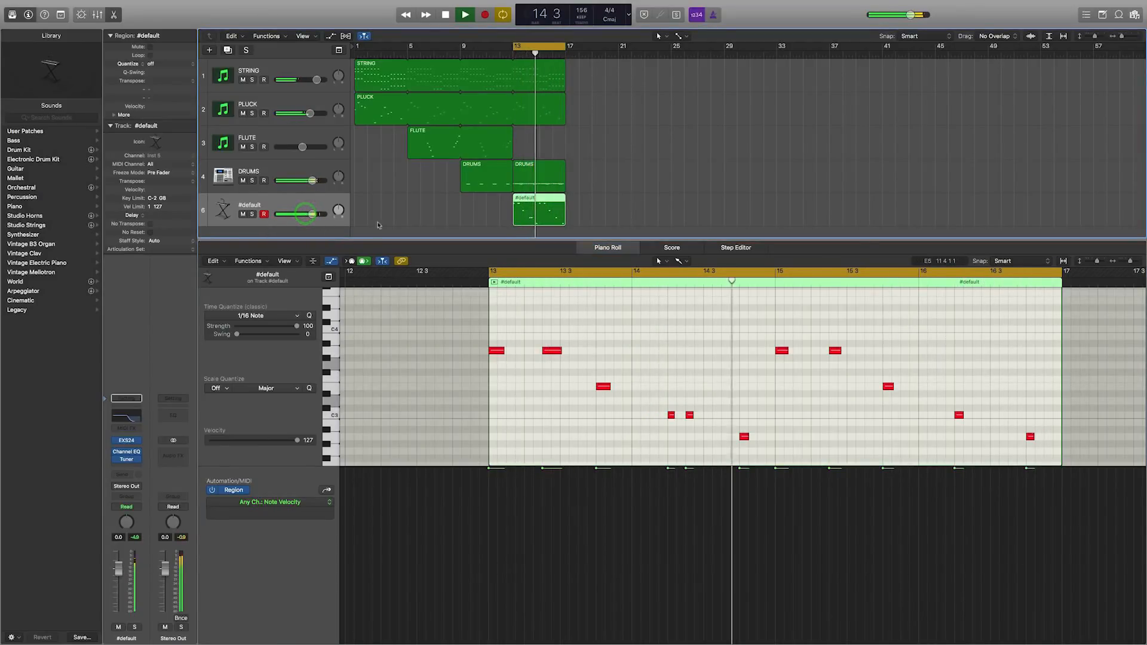
click(437, 205)
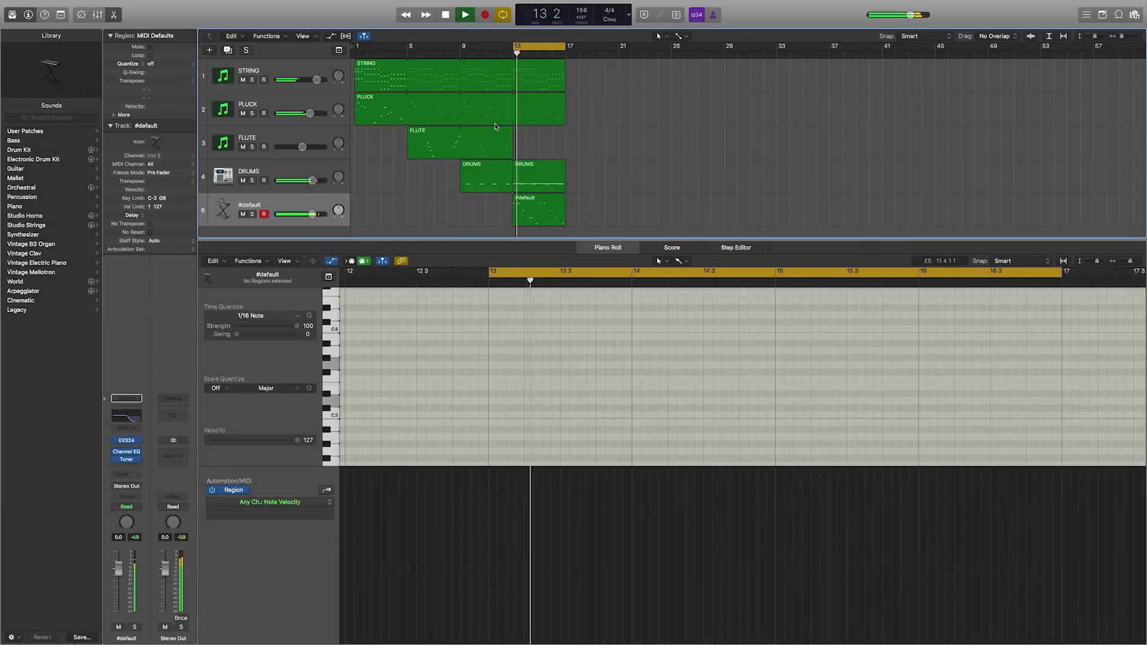
Step: Loop the STRING, PLUCK, DRUMS and #default regions up to bar 21 and move the cycle range to bars 17 to 21
drag(589, 213, 617, 66)
click(654, 79)
drag(539, 46, 592, 51)
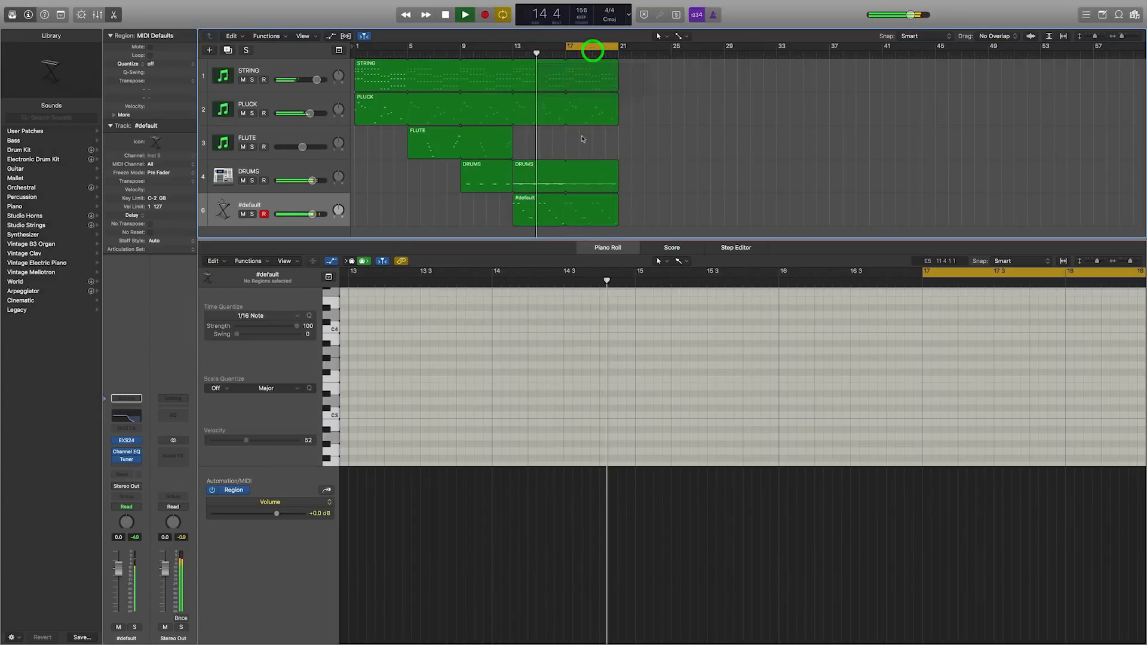
Step: Stop playback, place the playhead at bar 17 and split the DRUMS loop there into its own editable region
click(576, 175)
key(space)
click(567, 53)
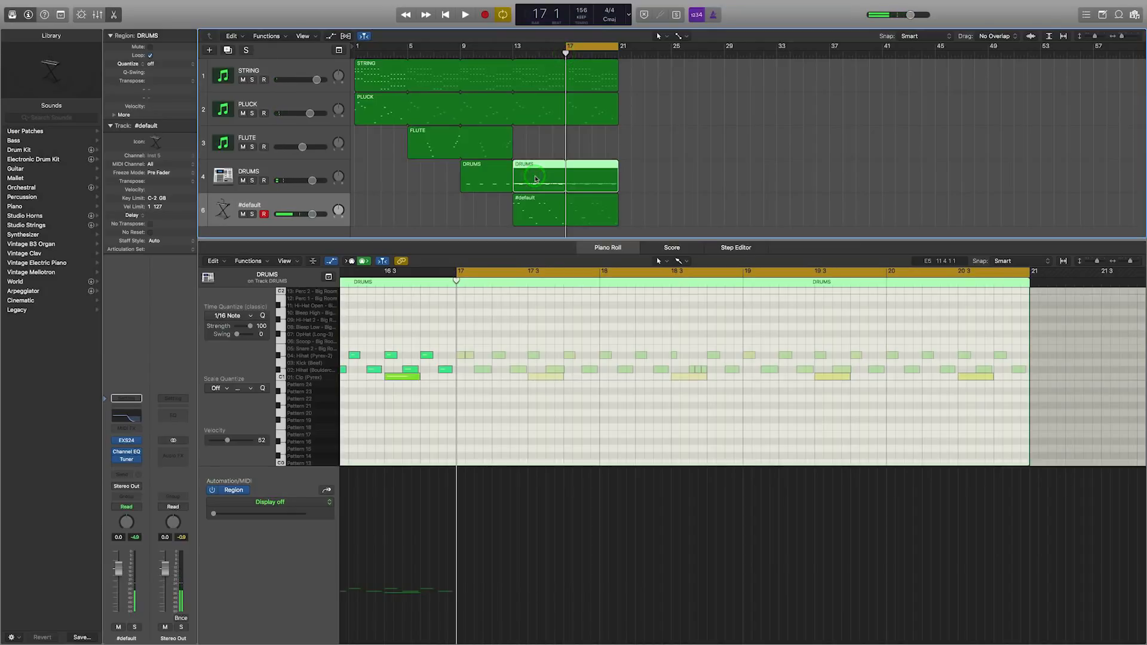
key(super+t)
click(583, 178)
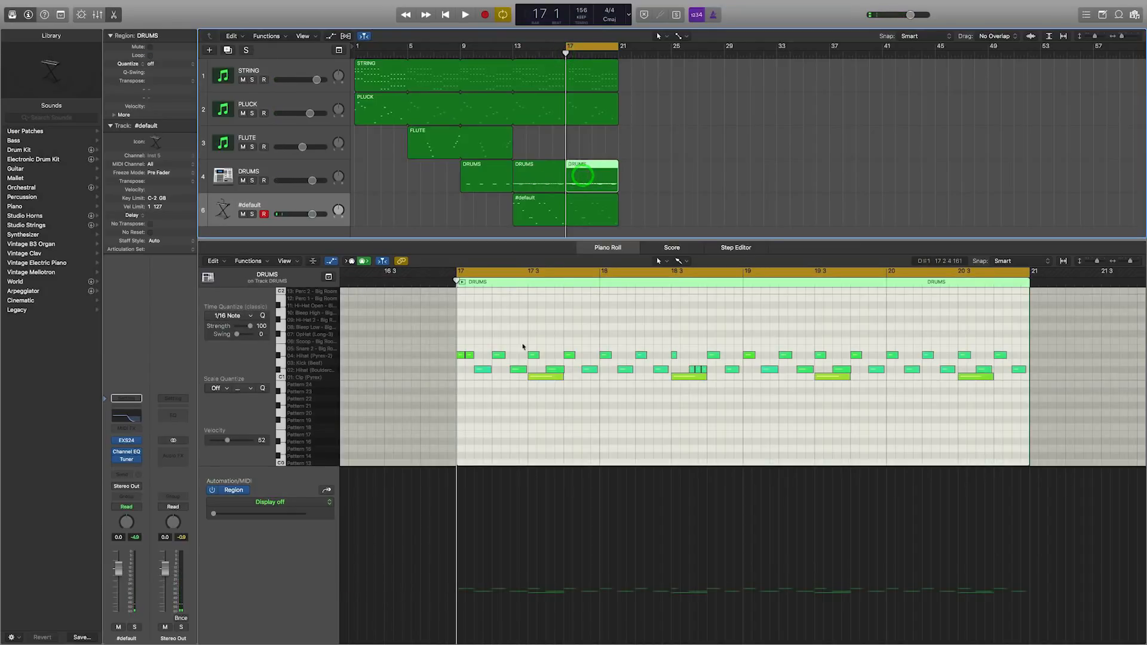
Step: Copy all notes of the #default region into the DRUMS region starting at bar 17
click(589, 211)
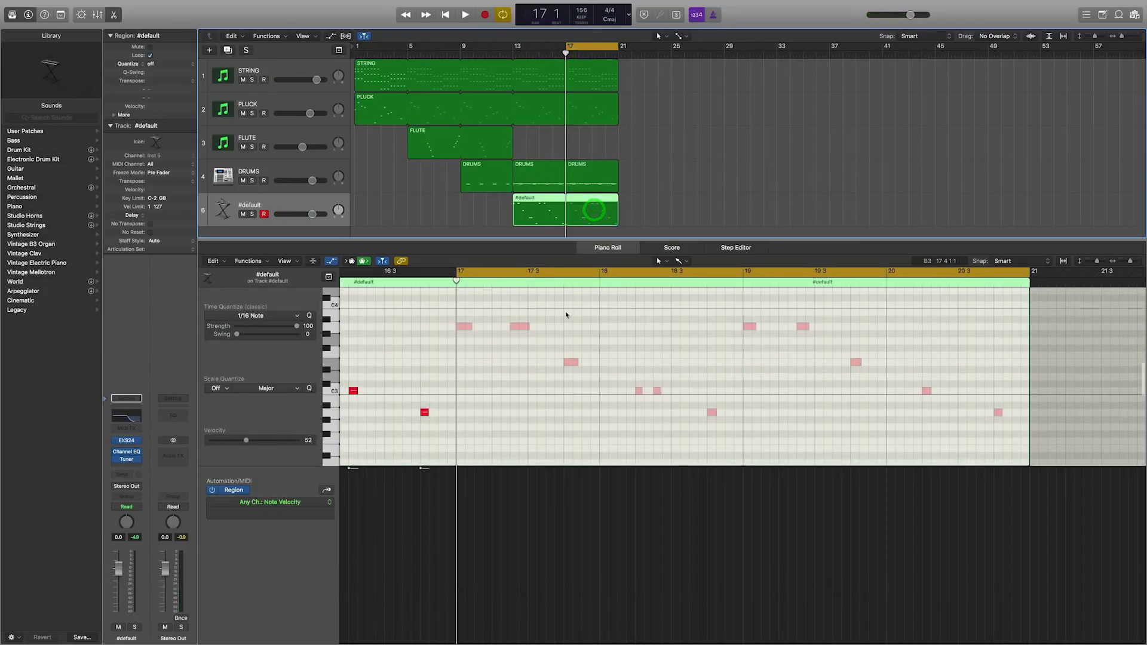
scroll(566, 315, left, 10)
click(553, 326)
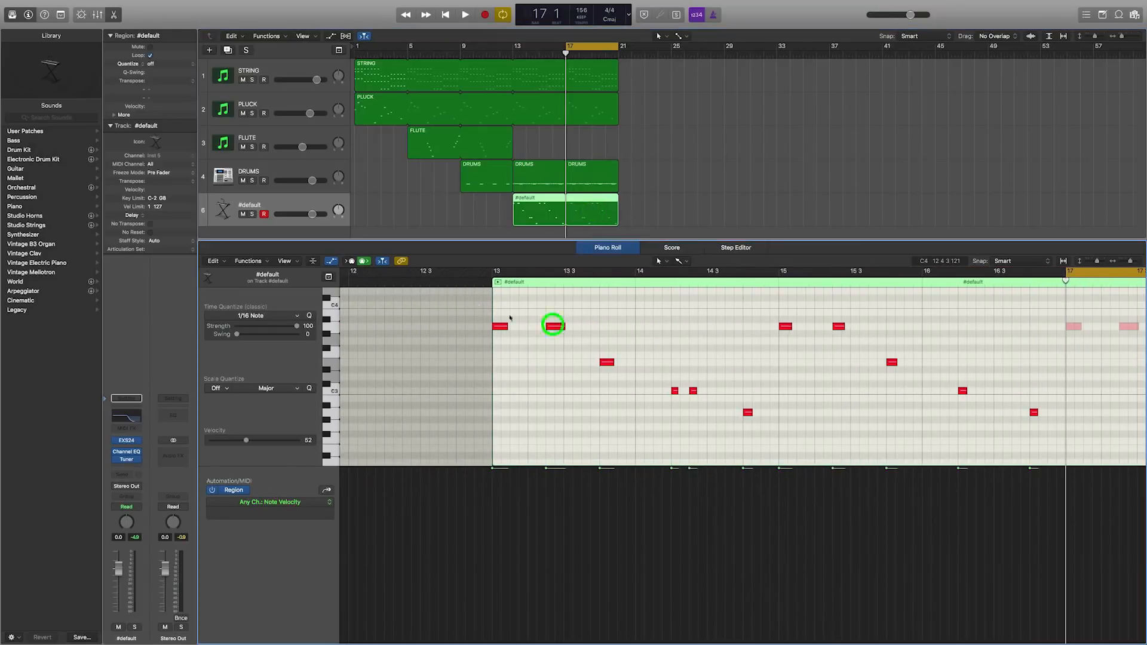
drag(480, 306, 1061, 445)
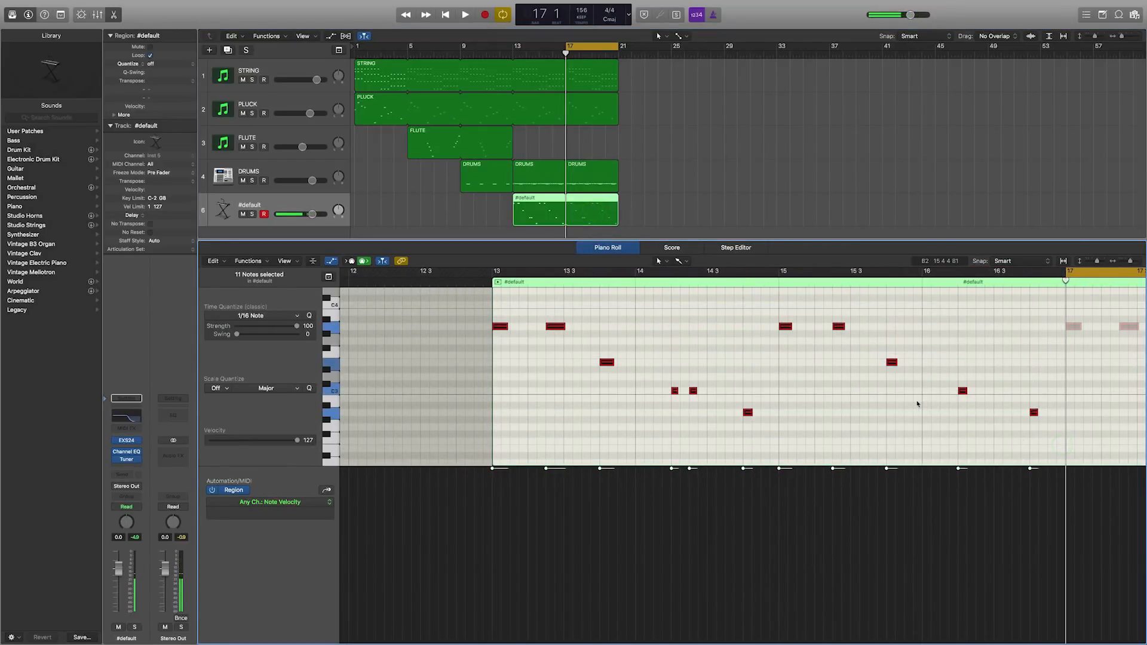
click(609, 184)
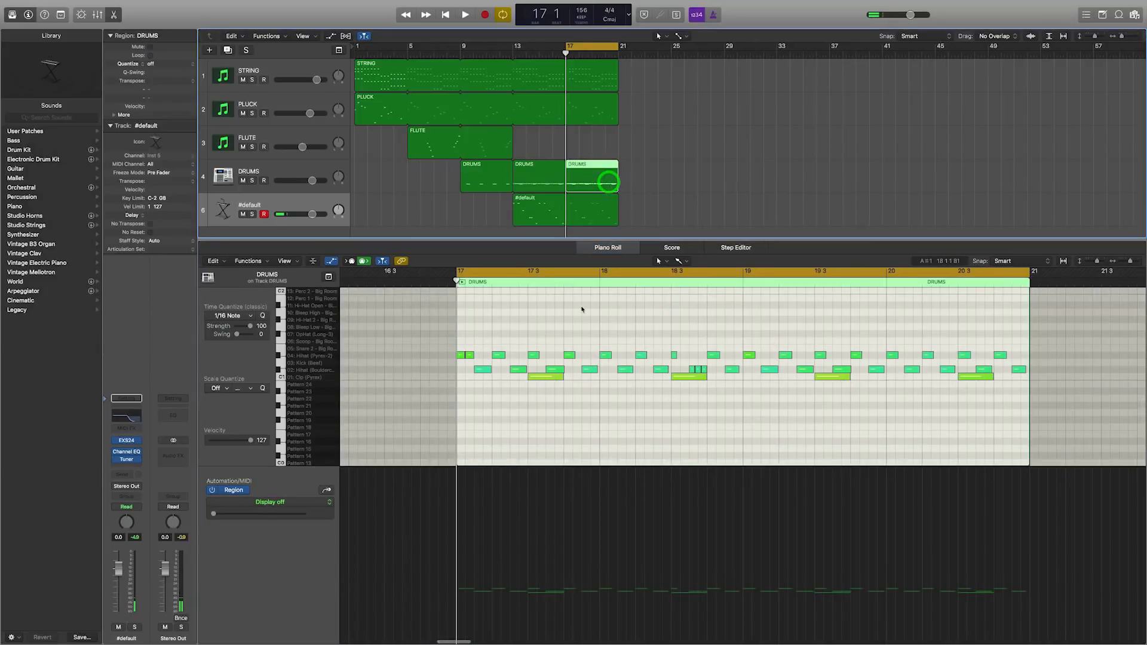
scroll(491, 339, up, 8)
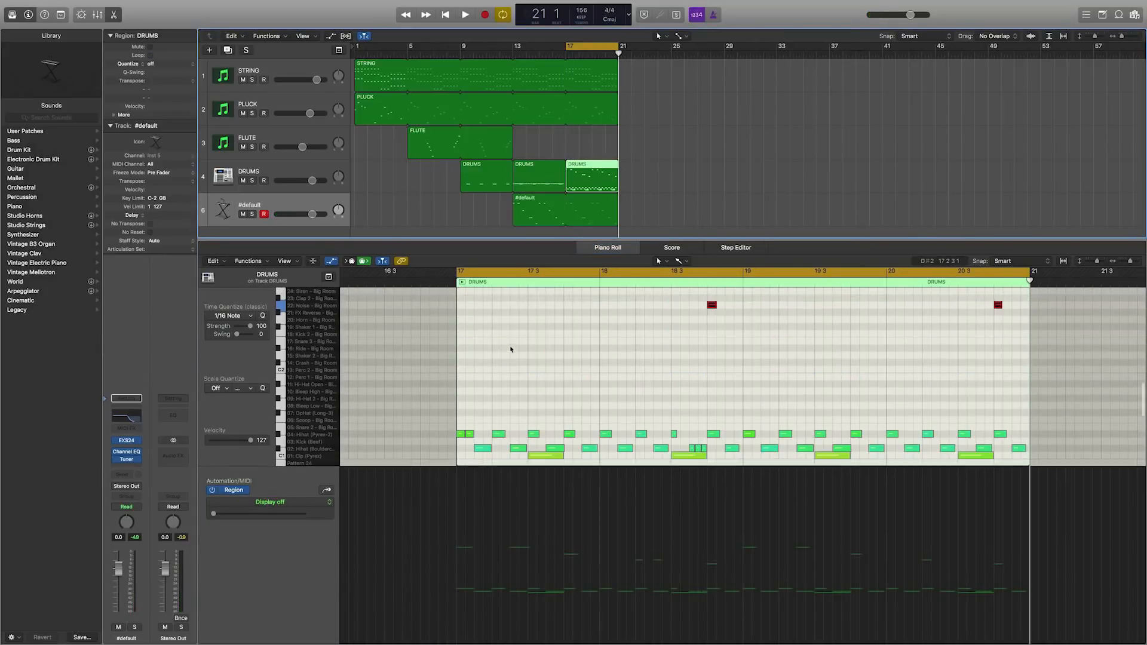
Step: Move the lower copied notes in the DRUMS region up so the whole copied rhythm sits on one pitch
drag(525, 349, 1032, 425)
drag(572, 371, 776, 400)
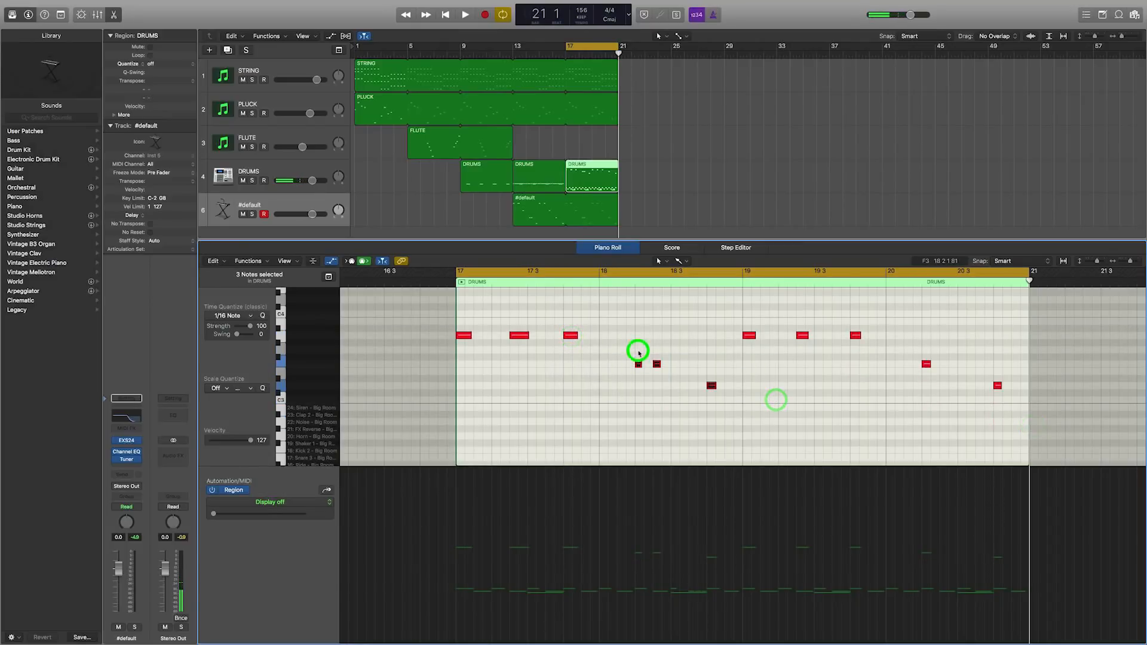
drag(638, 353, 635, 335)
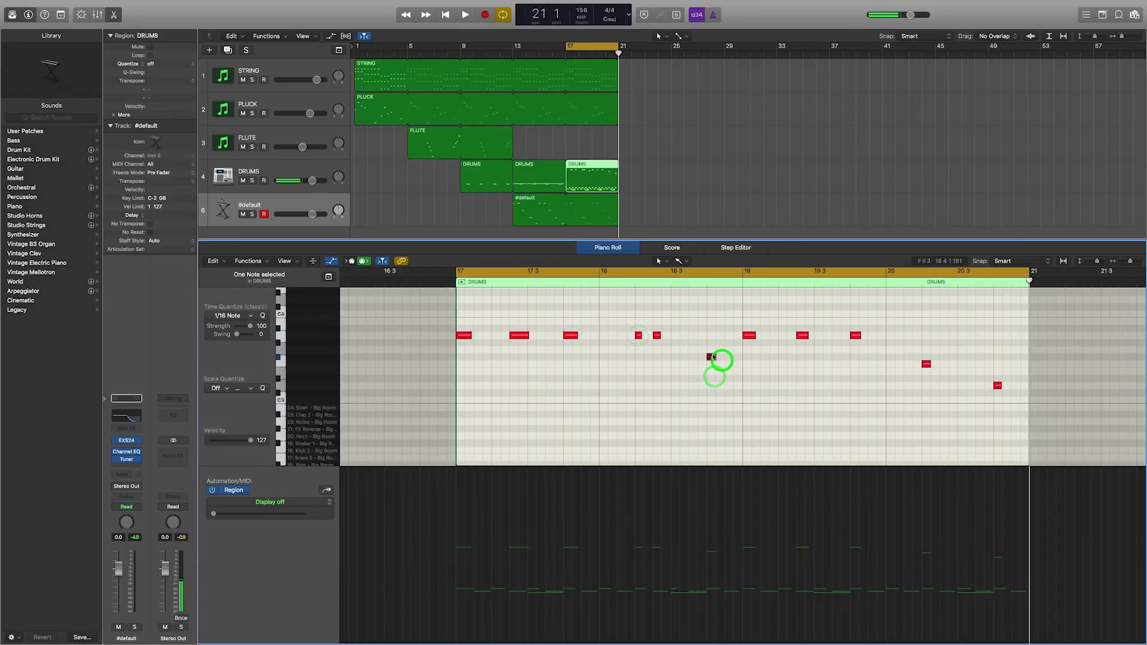
drag(713, 357, 711, 335)
click(991, 397)
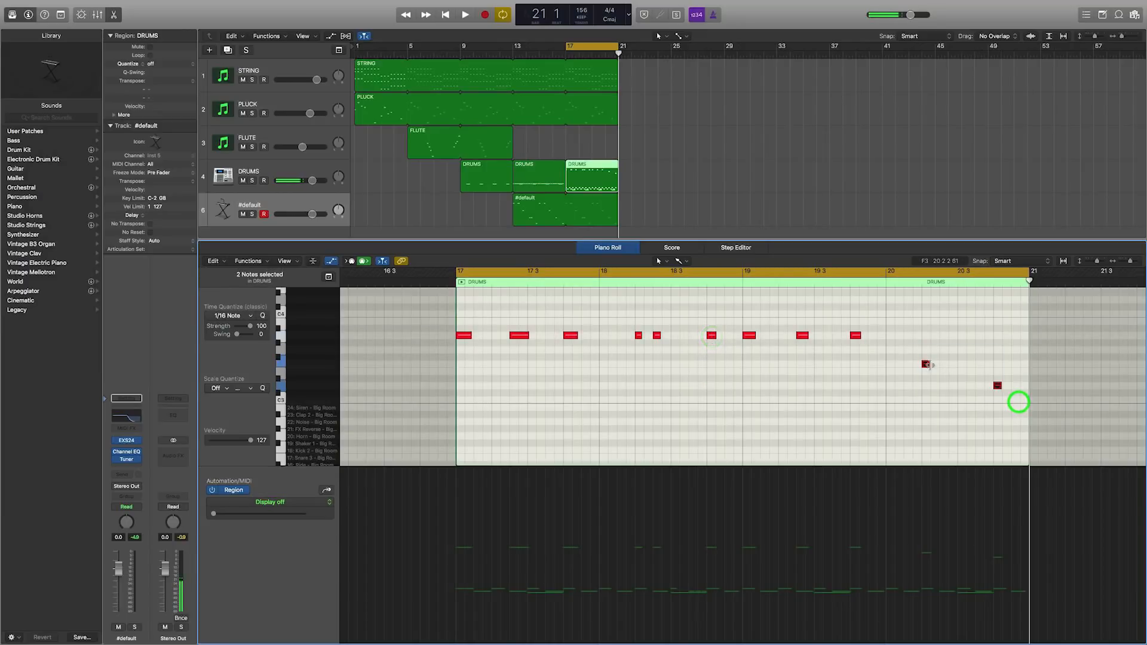
drag(927, 365, 927, 338)
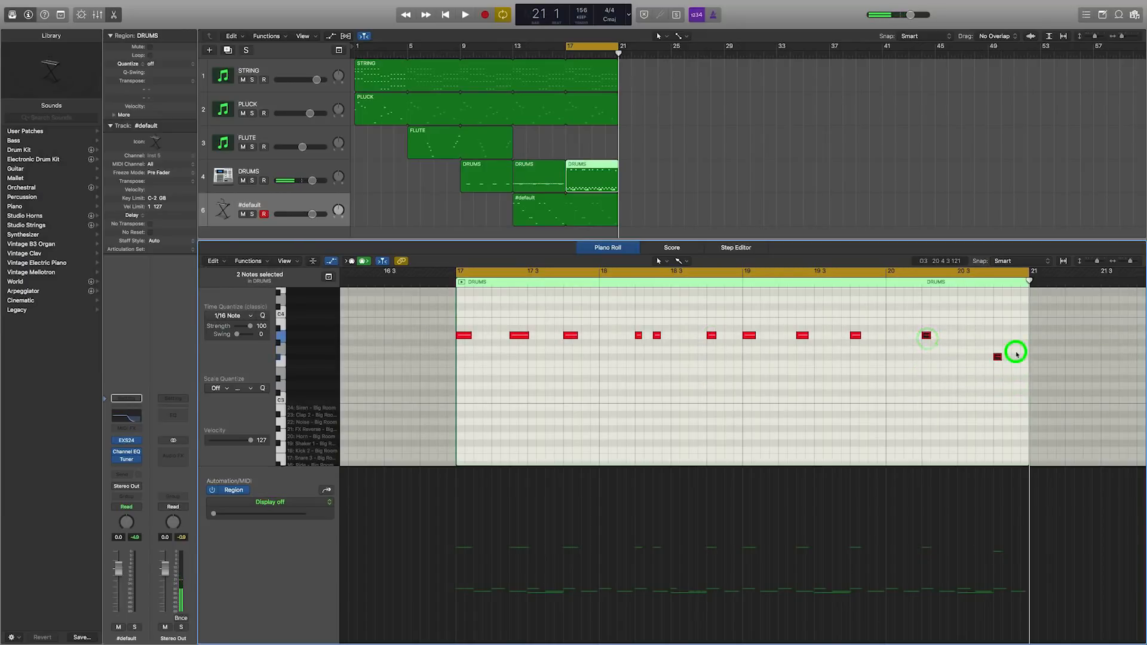
drag(999, 358, 456, 347)
Step: Move the copied notes down to the Kick (Beef) sound and play back the pattern
scroll(456, 345, down, 1)
drag(461, 304, 465, 430)
key(space)
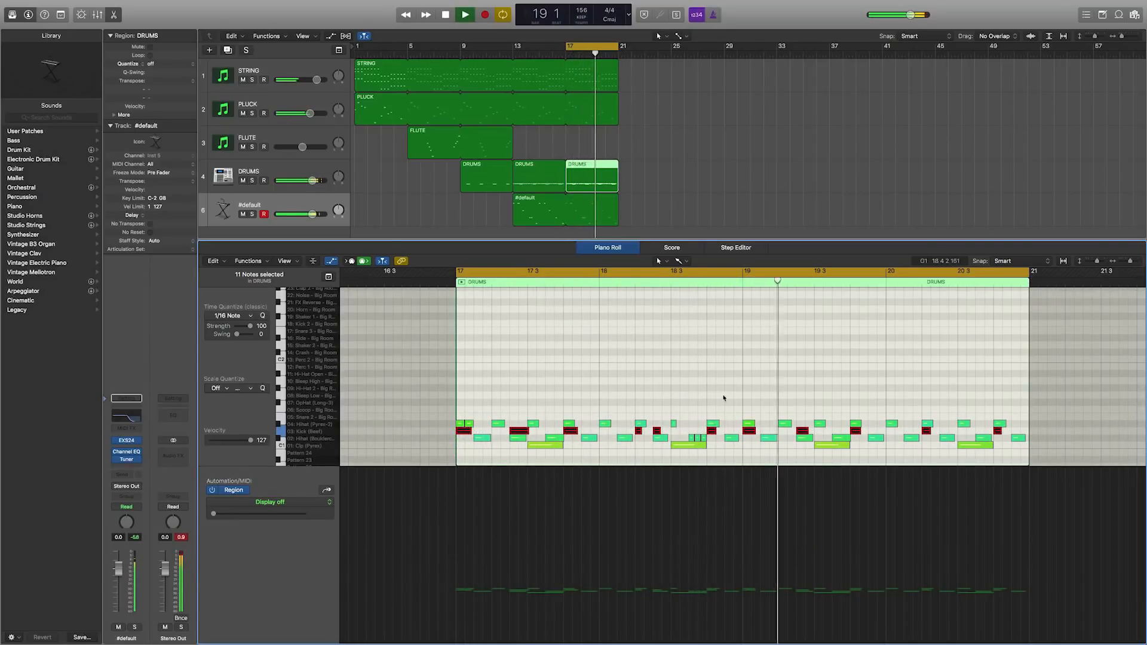
key(space)
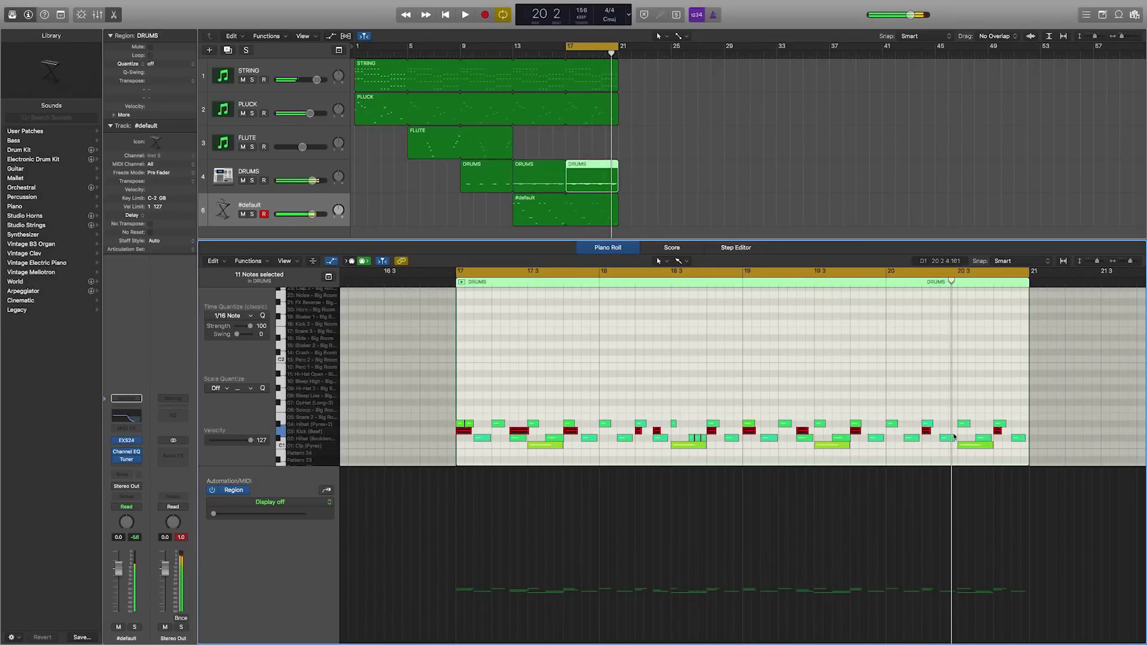
Step: Add a Kick (Beef) note just before beat 3 of bar 20, display Note Velocity, raise its velocity to 127 and play back
click(950, 432)
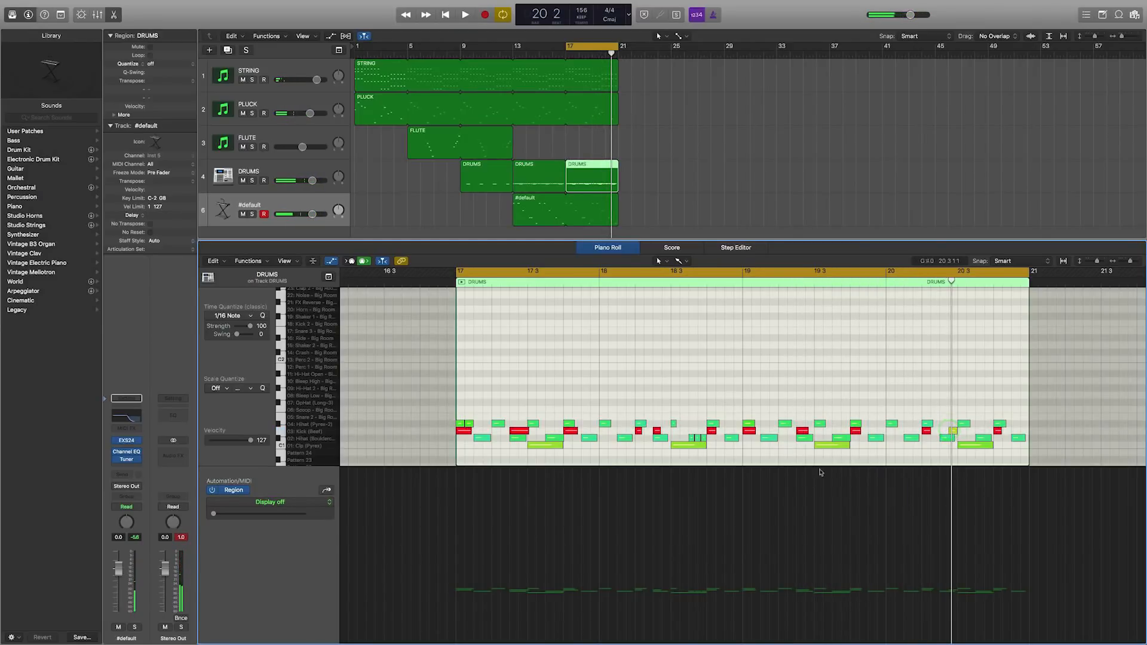
click(261, 505)
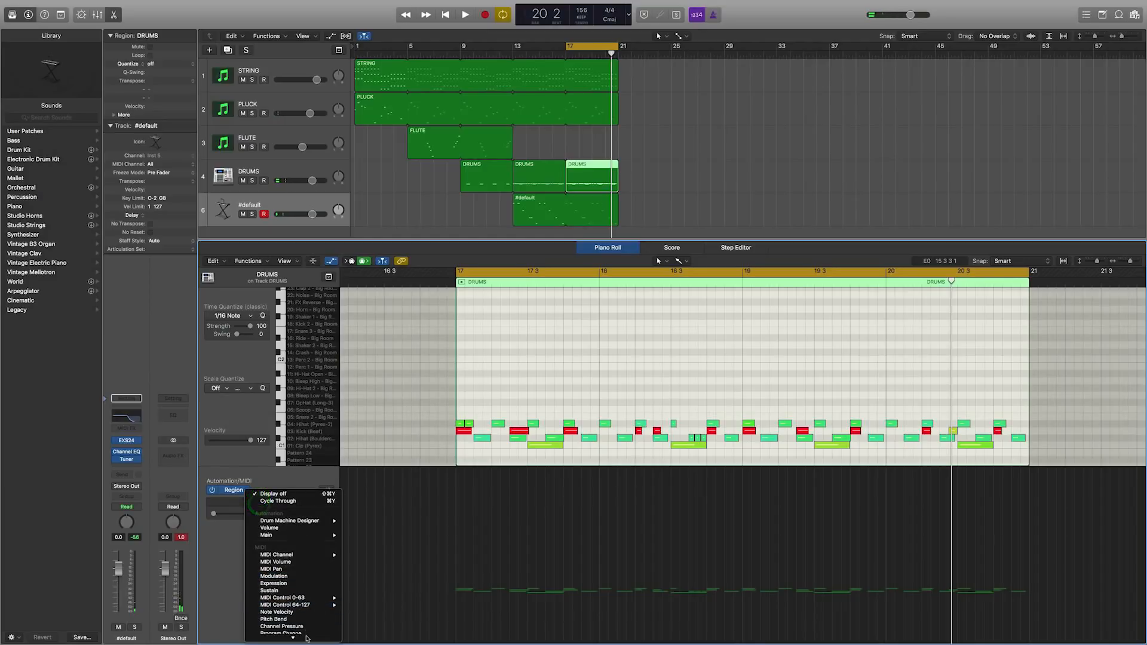
click(289, 595)
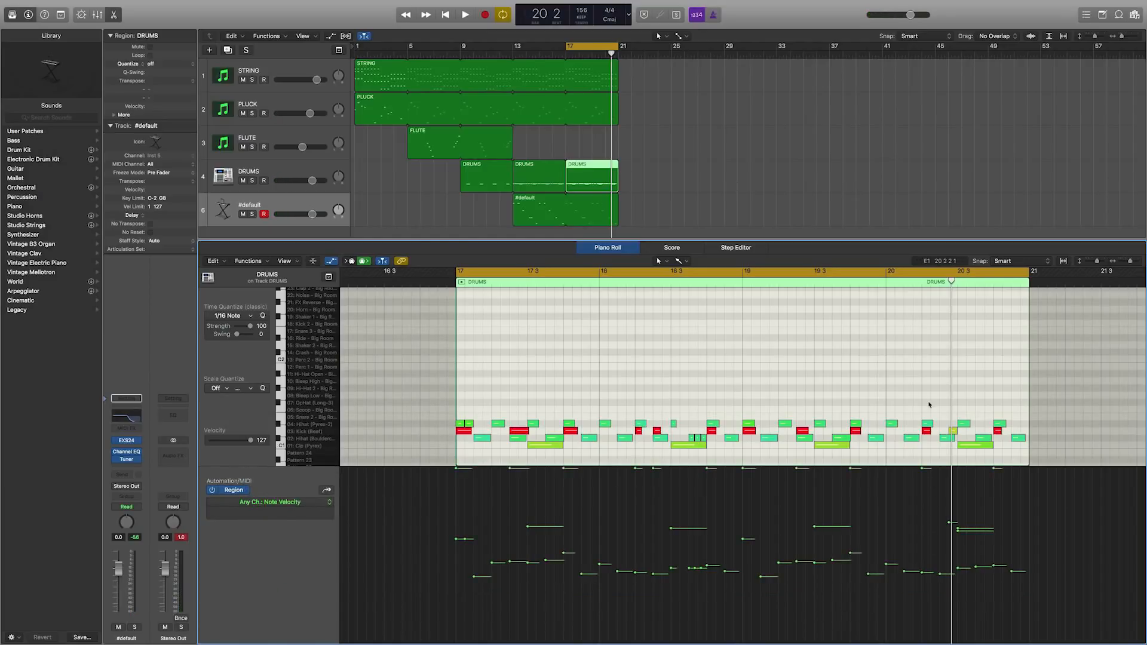
drag(950, 523, 901, 384)
key(space)
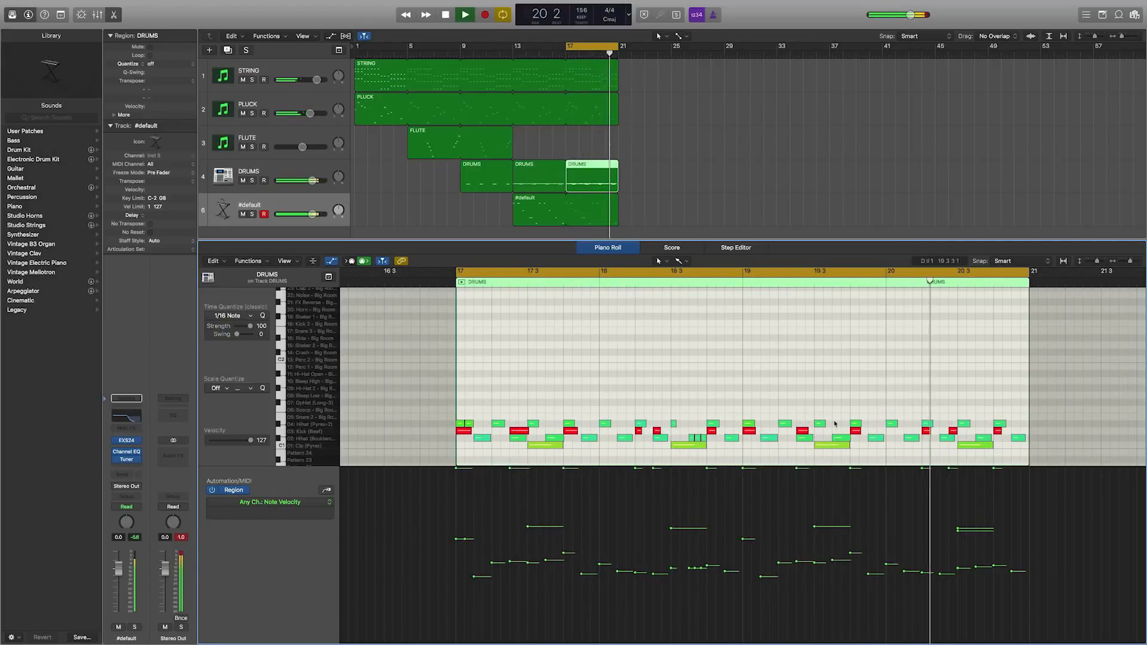
Step: Move the added bar 20 kick a sixteenth earlier and play back the drum pattern
key(space)
drag(950, 430, 944, 430)
key(space)
click(941, 393)
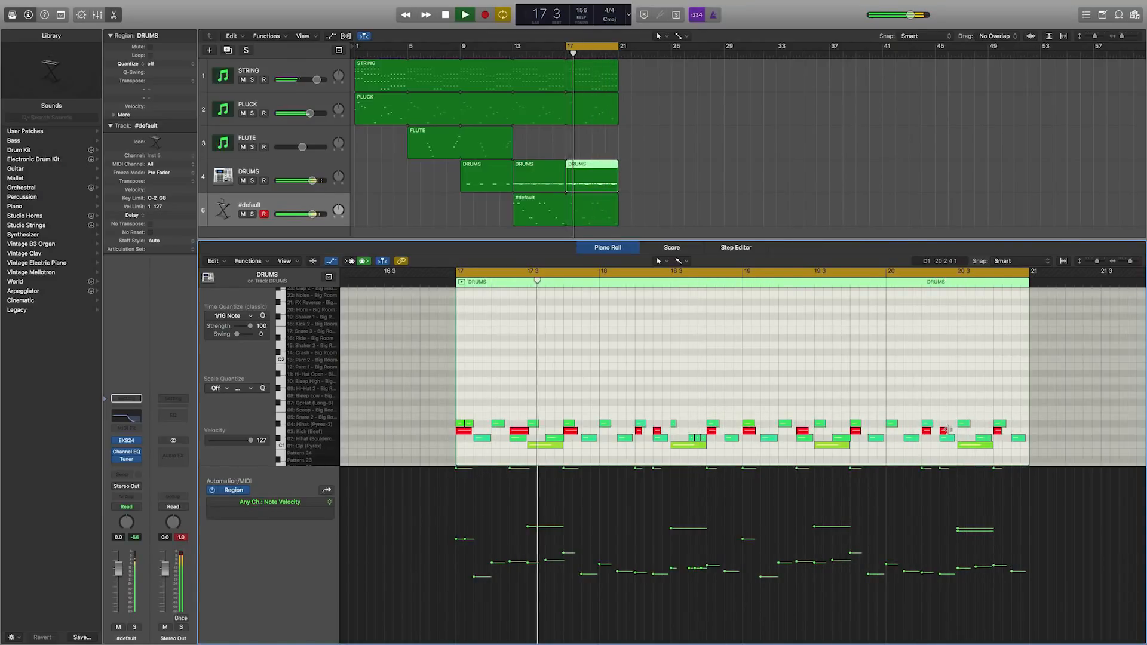
scroll(947, 418, down, 5)
scroll(937, 411, up, 3)
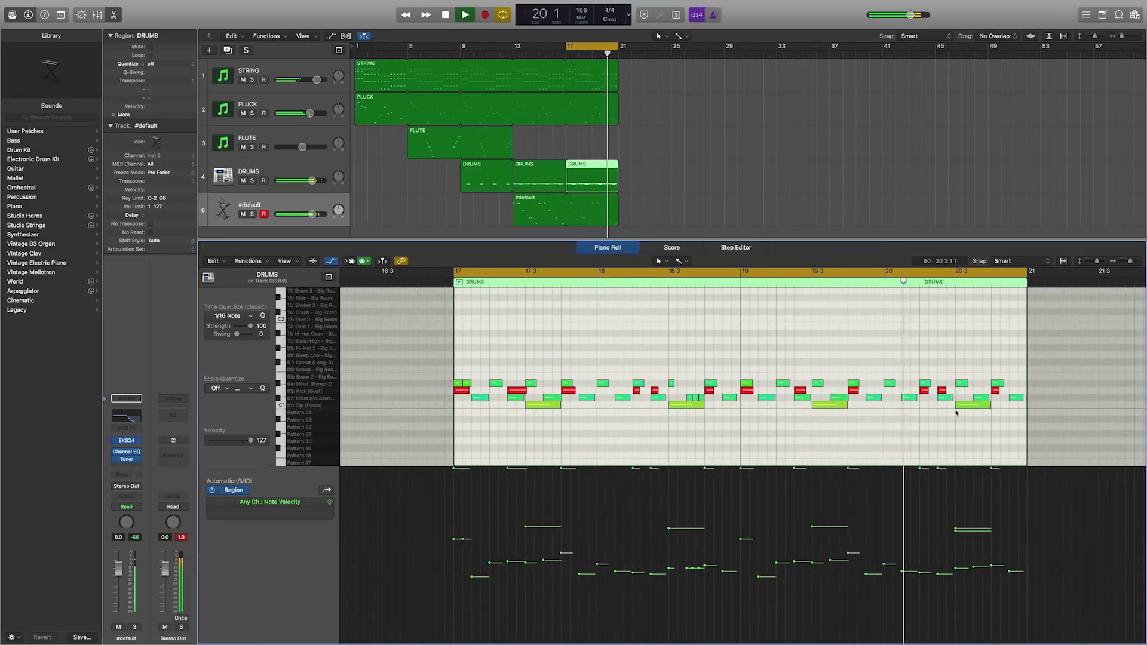
Step: Add another Kick (Beef) note a sixteenth after beat 3 of bar 20 and play back the pattern
key(space)
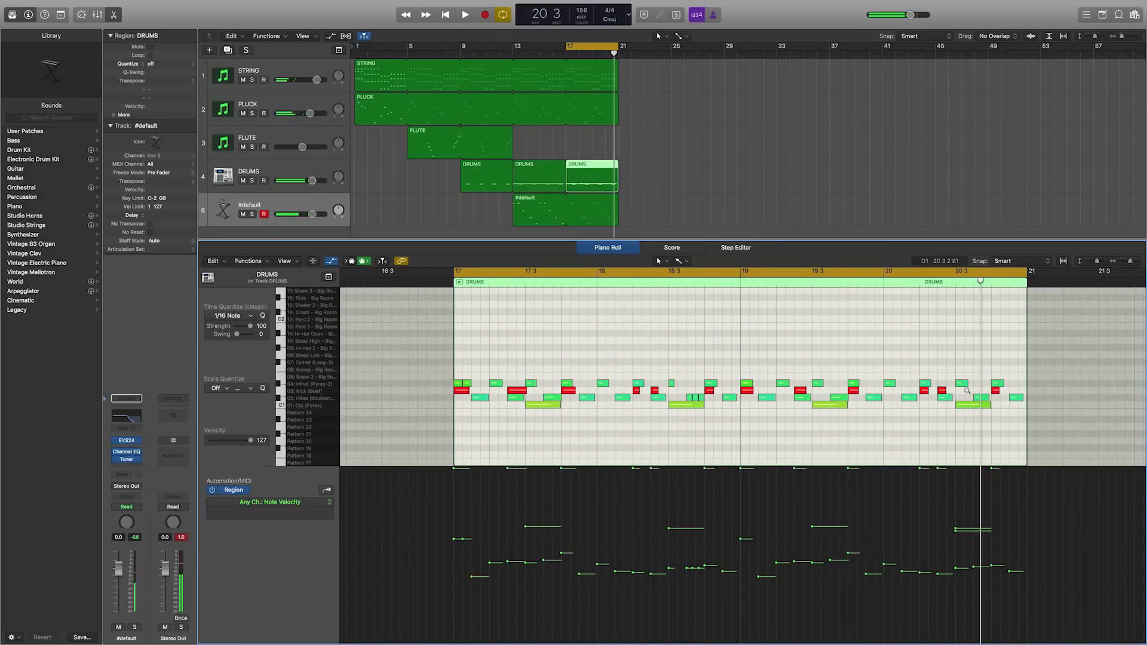
click(968, 391)
click(968, 380)
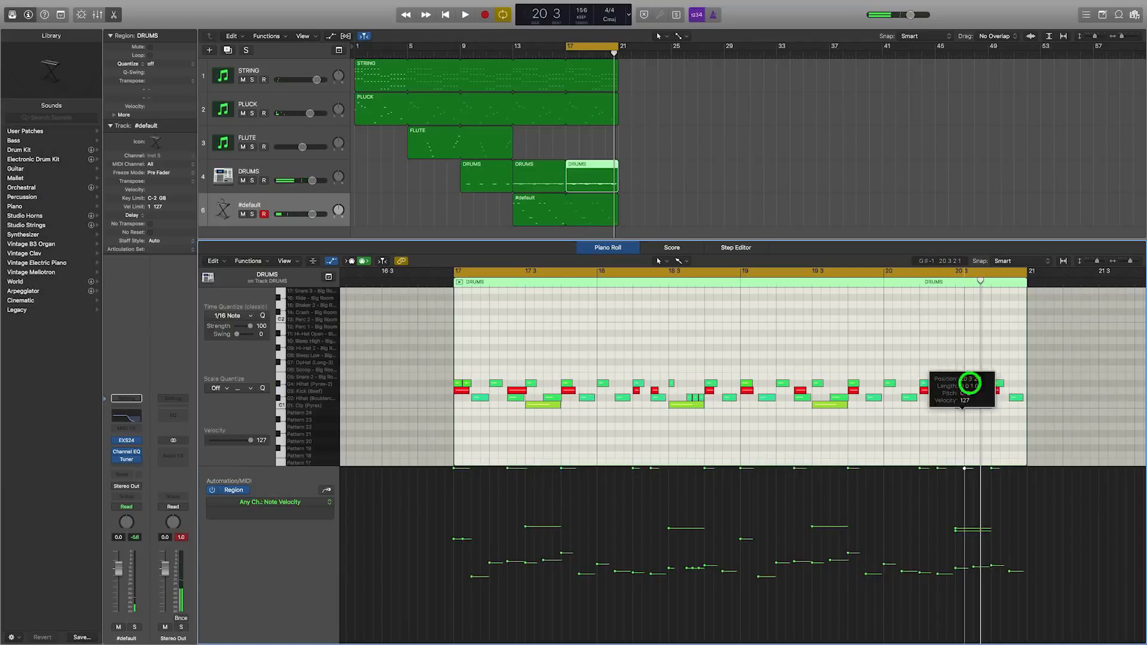
key(space)
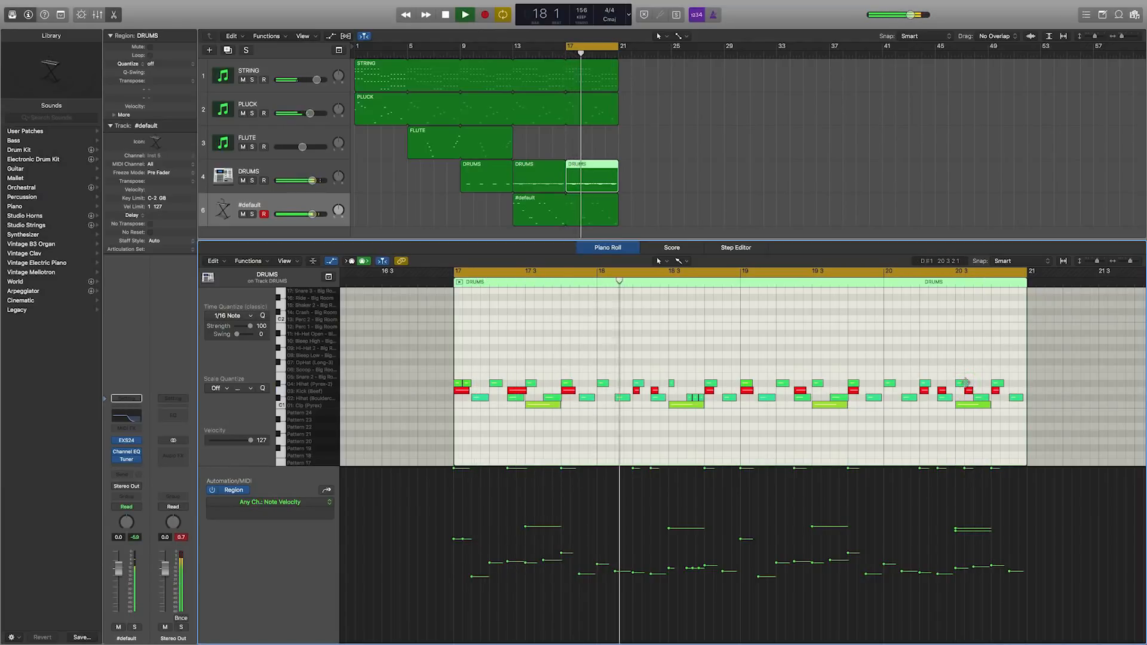
click(970, 390)
mouse_move(970, 391)
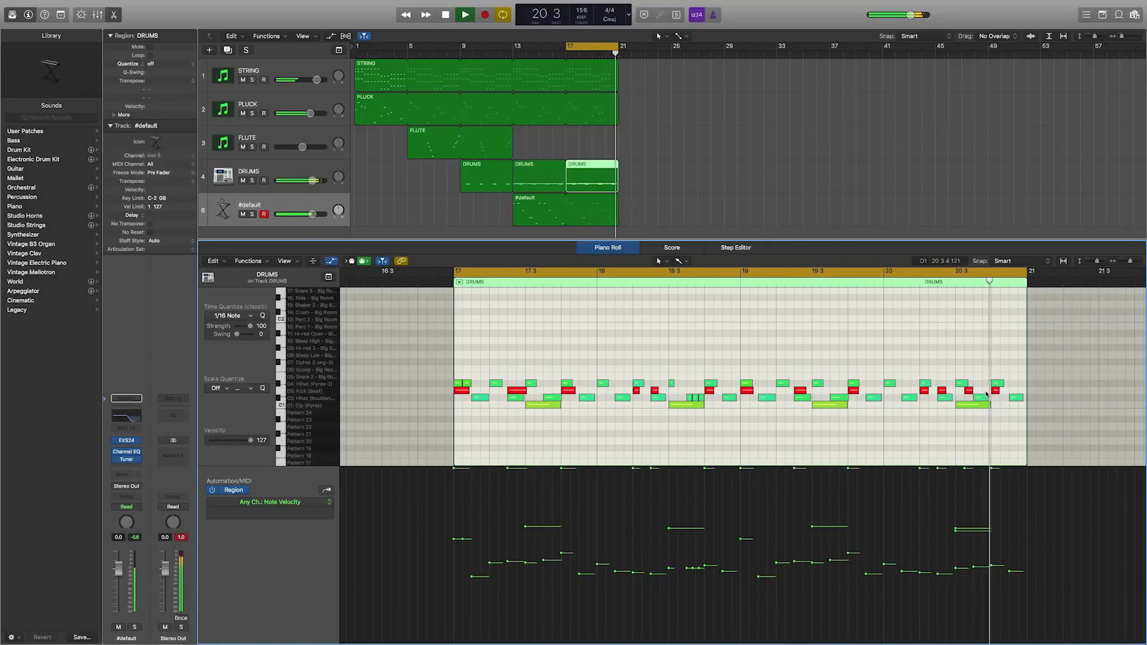
Step: Move the new kick after beat 3 of bar 20 a sixteenth later, listen to the pattern and stop playback
key(space)
drag(970, 390, 978, 392)
key(space)
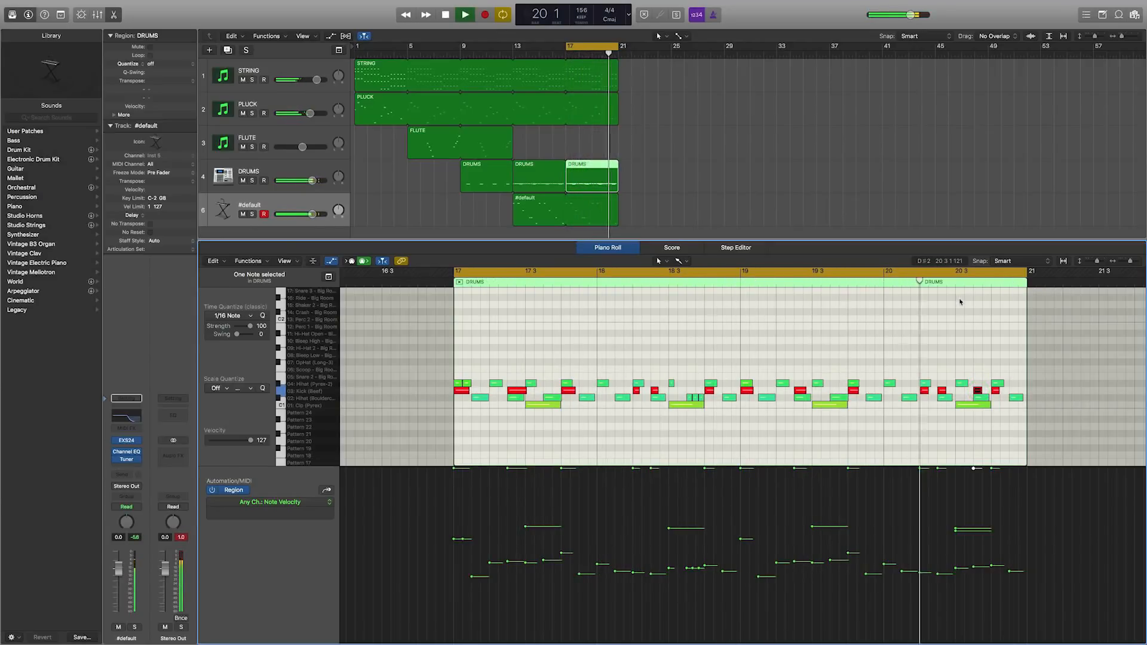
click(944, 317)
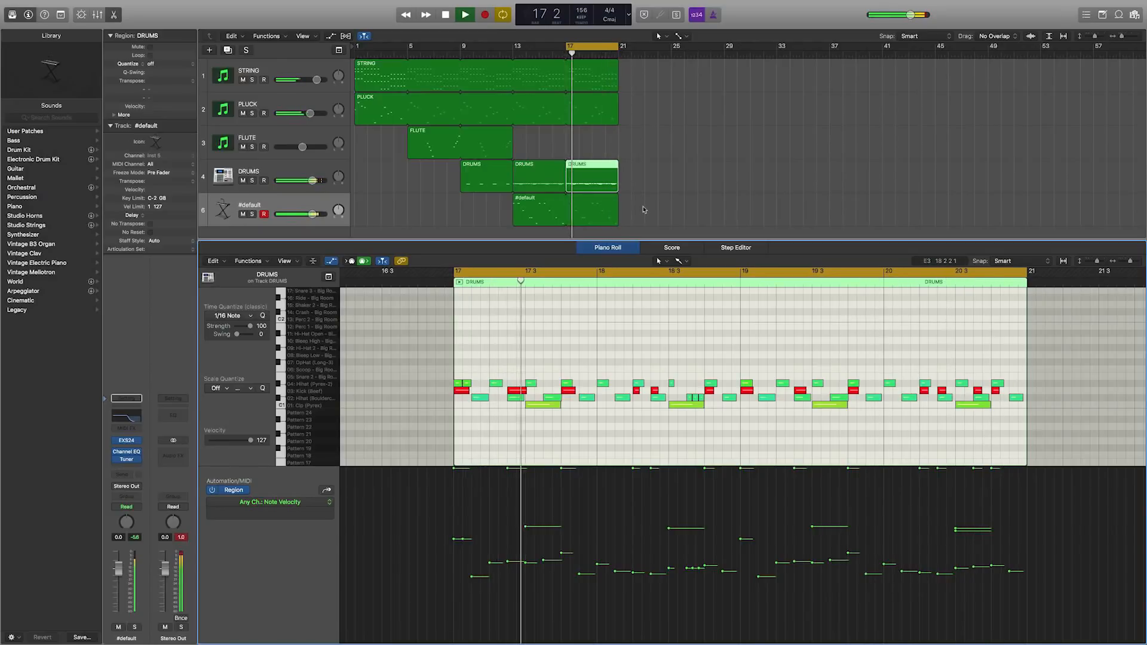
key(space)
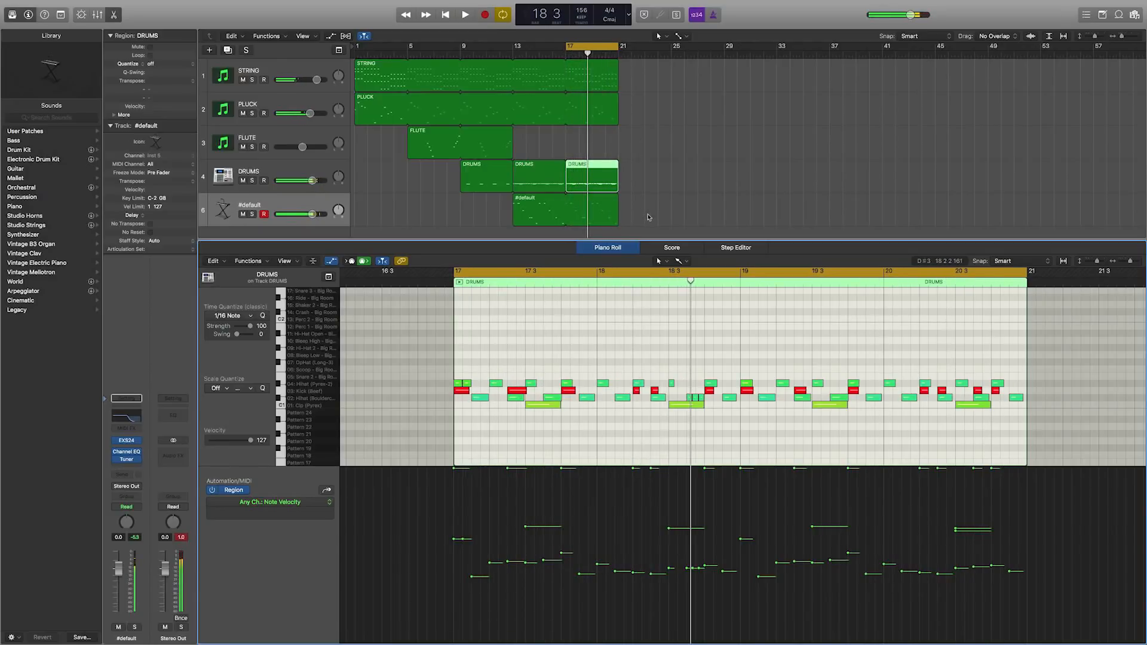
Step: Place the playhead at bar 13, select the regions playing from there and split STRING and PLUCK at the playhead
drag(646, 212, 551, 100)
click(511, 54)
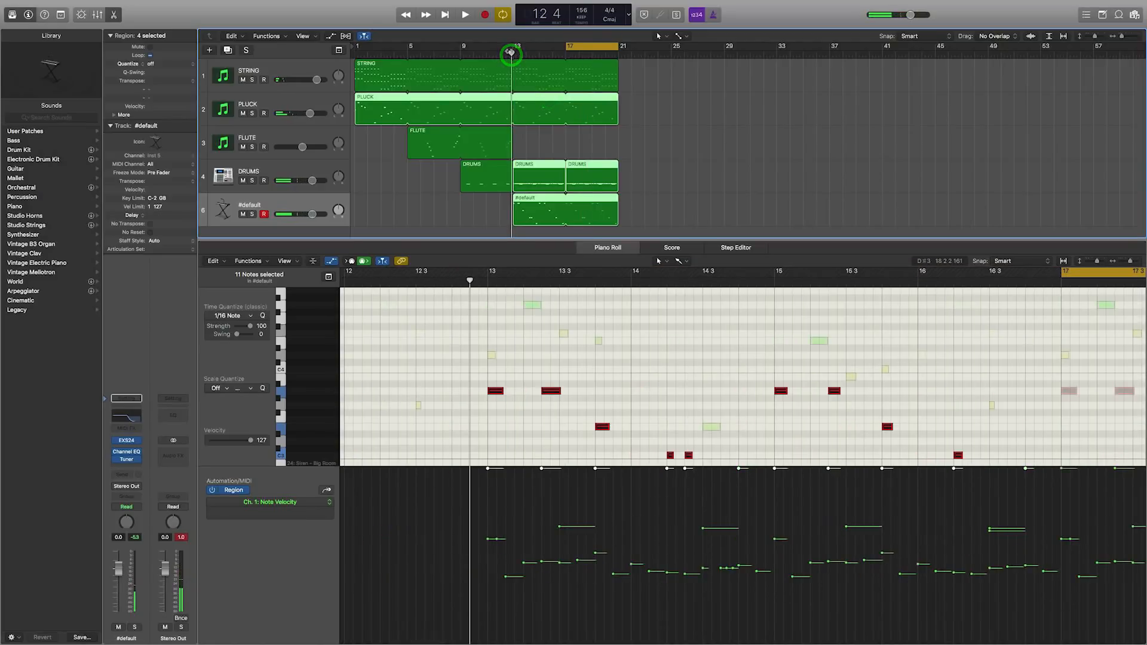
mouse_move(511, 53)
mouse_down()
mouse_move(524, 52)
mouse_move(513, 54)
mouse_up()
click(677, 131)
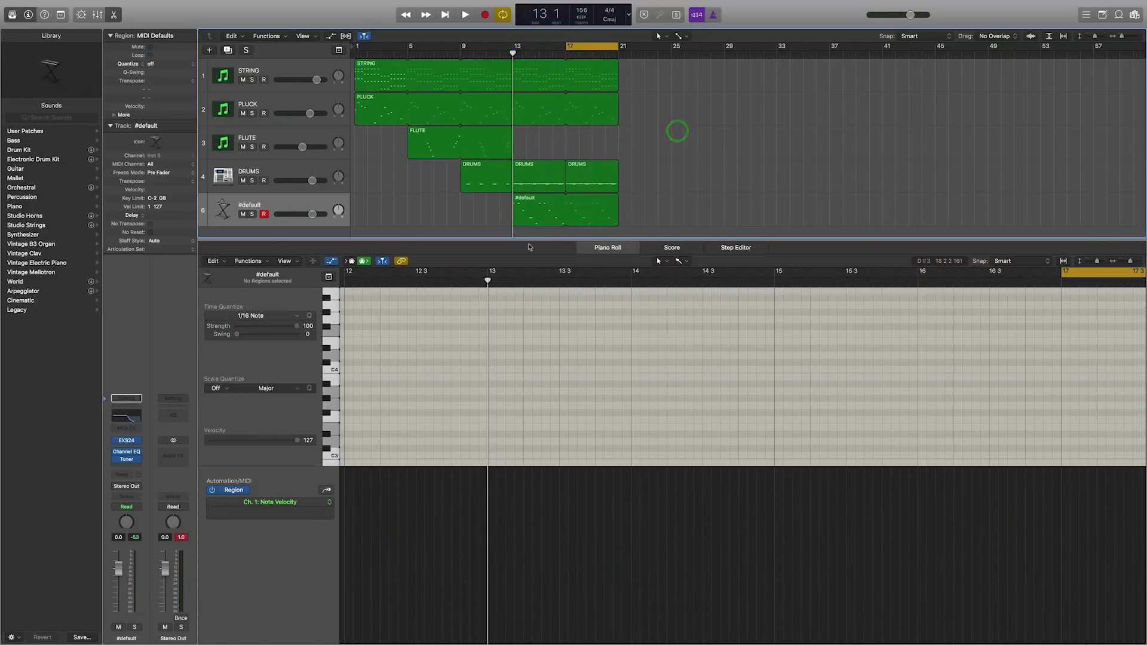
drag(632, 233, 528, 72)
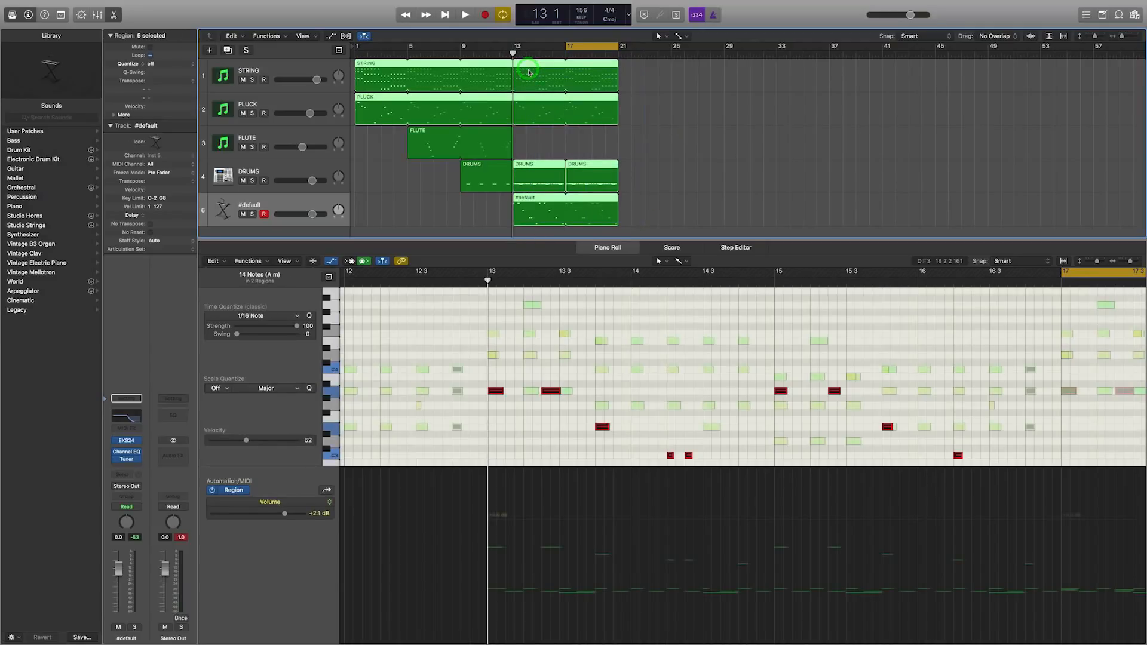
key(super+t)
Step: Copy the STRING, PLUCK, DRUMS and #default regions of bars 13 to 21 to bar 21, turn off cycling and play back
drag(650, 74, 524, 226)
drag(520, 197, 628, 199)
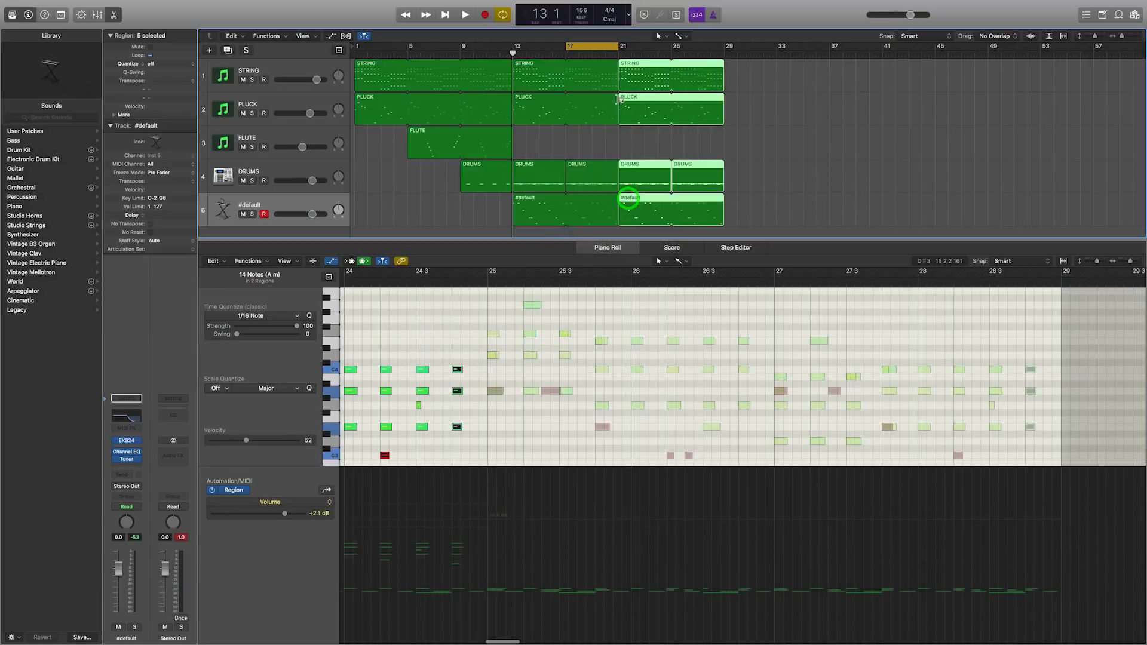
click(584, 47)
key(space)
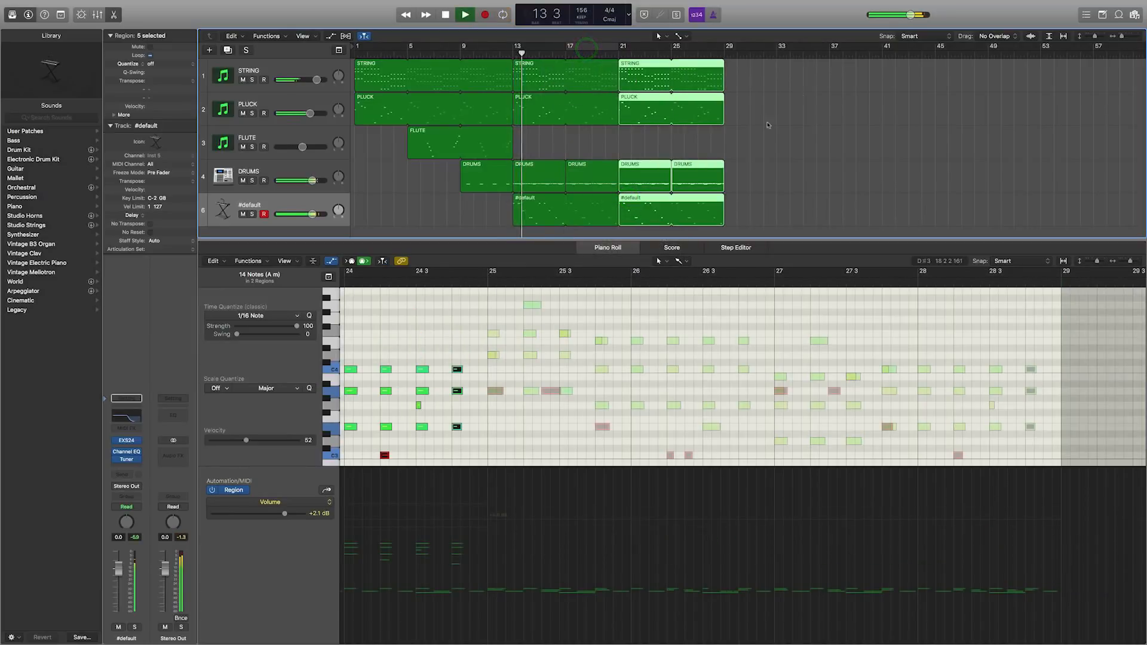
click(770, 150)
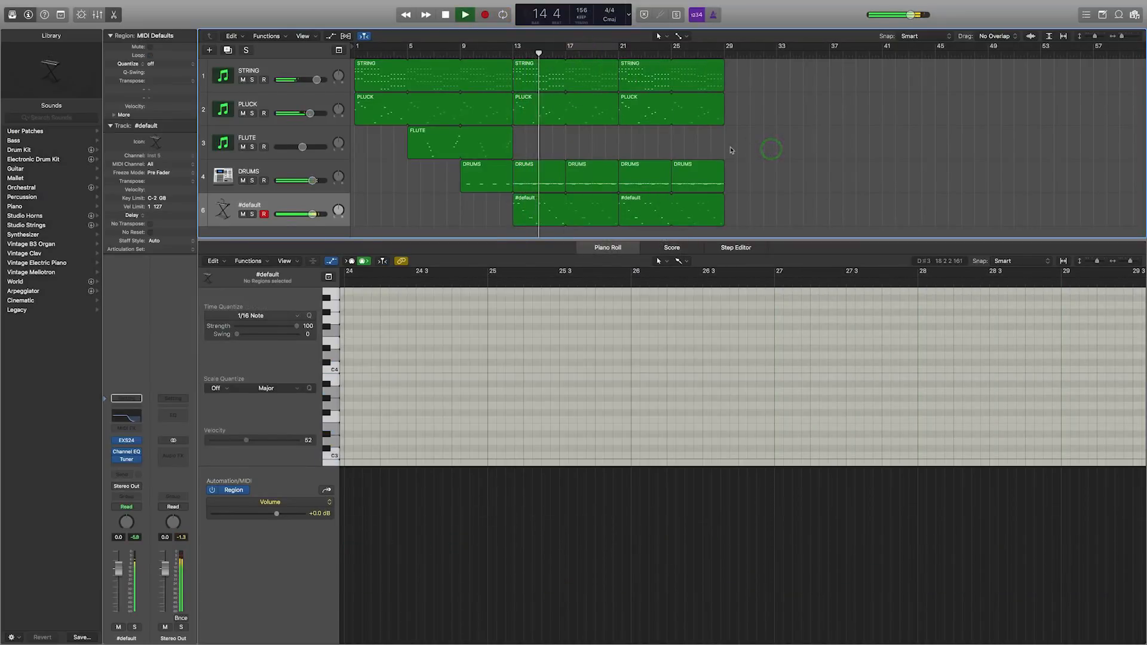
Step: Enlarge the arrangement area, open the DRUMS region at bar 21 and audition its hi-hat and open hat sounds
drag(555, 244, 561, 354)
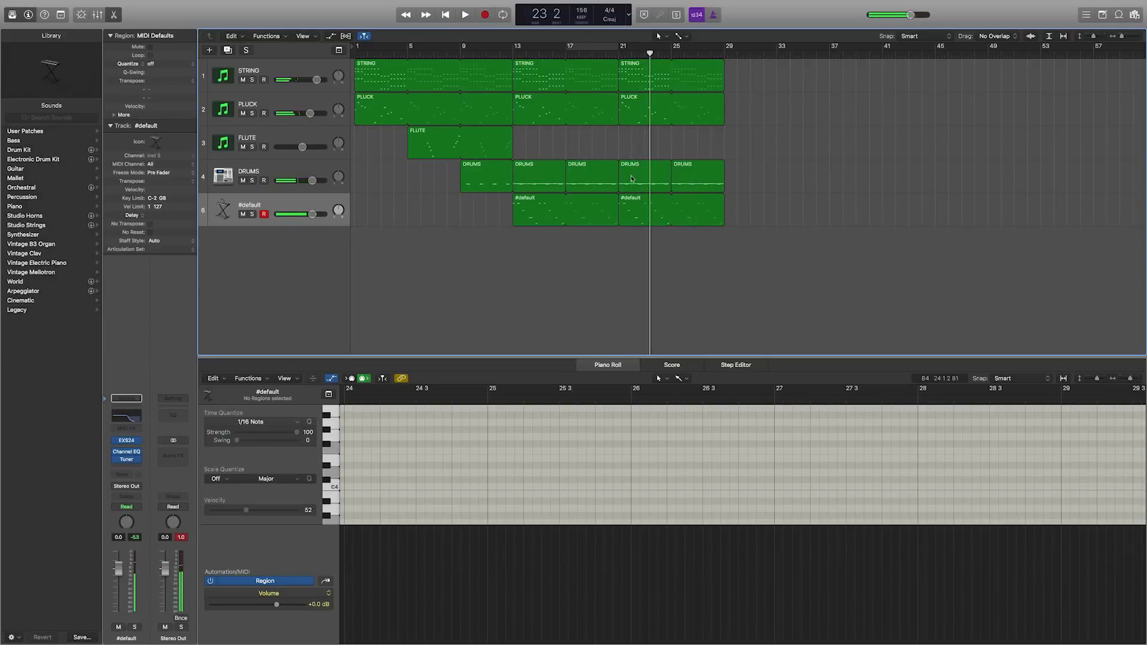
click(635, 180)
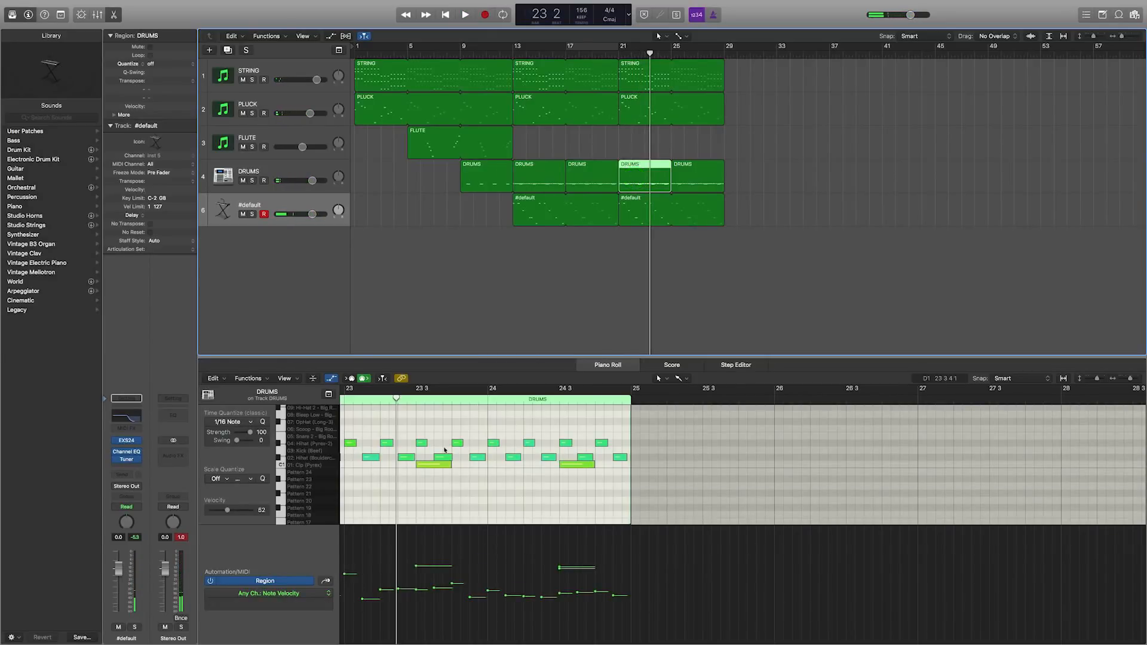
scroll(402, 475, up, 1)
scroll(364, 447, left, 10)
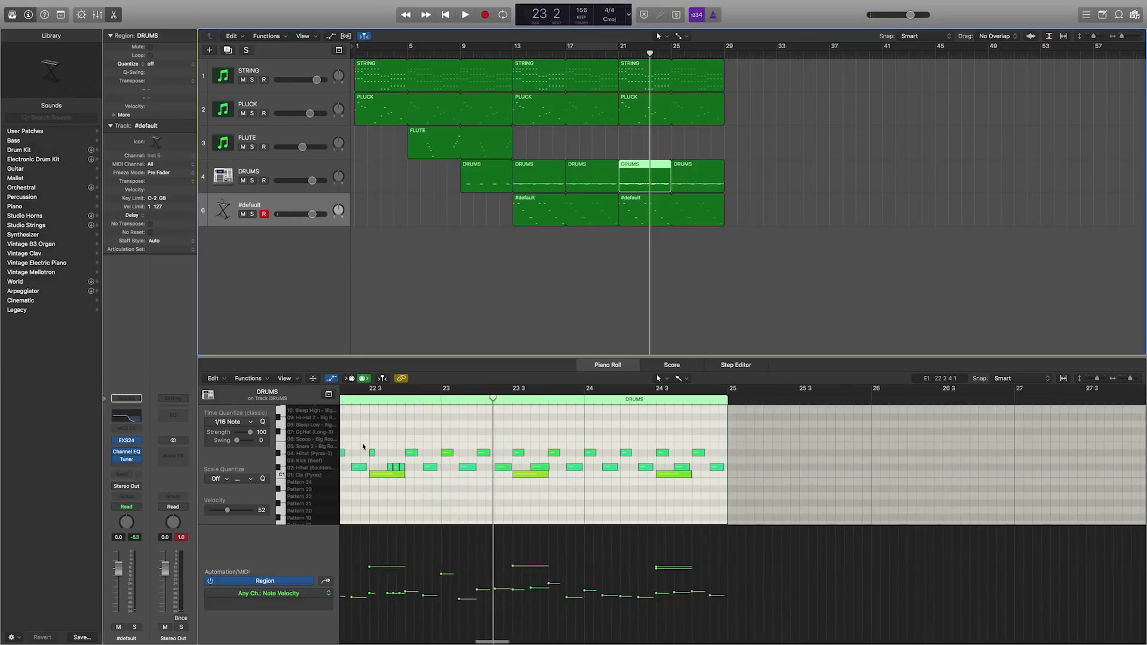
key(space)
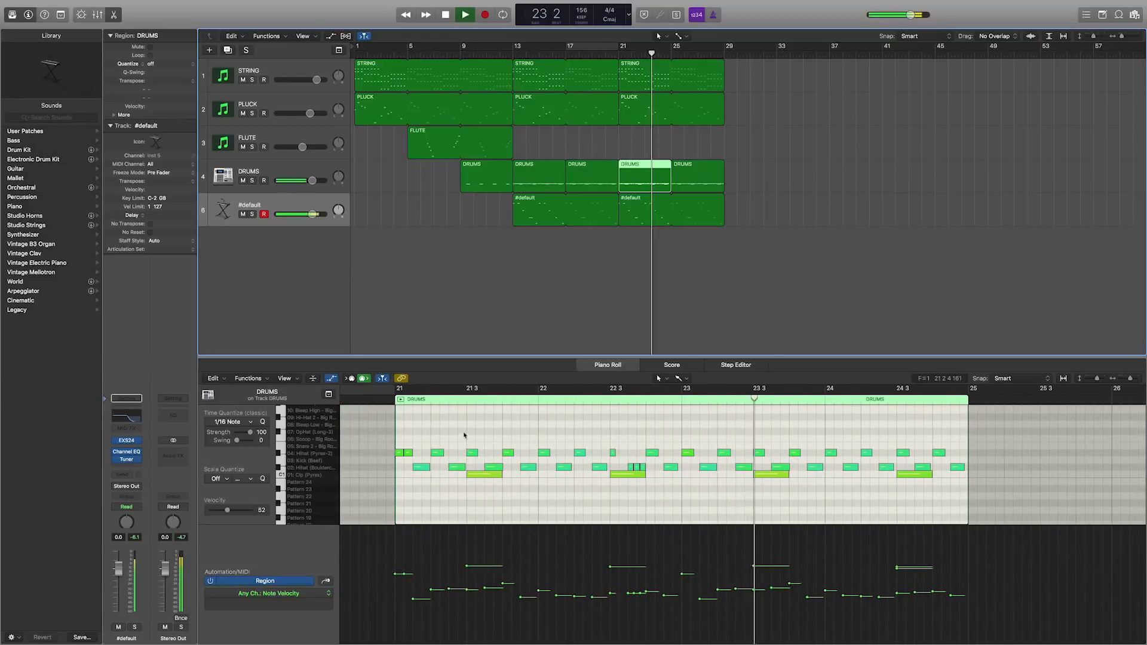
click(311, 443)
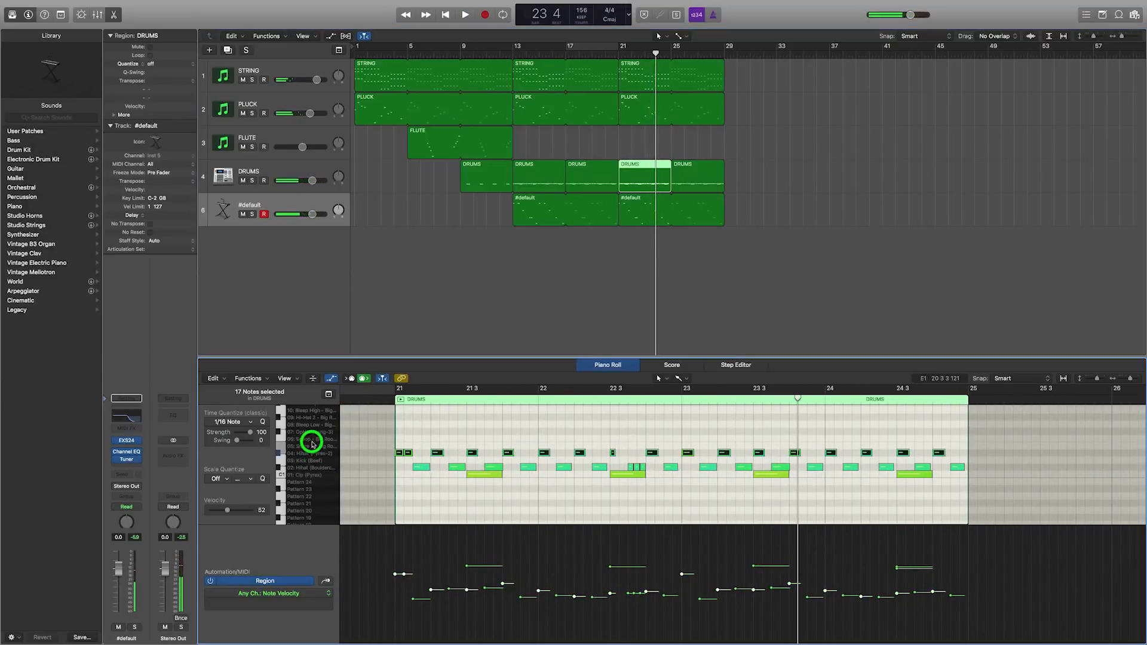
shift+click(312, 468)
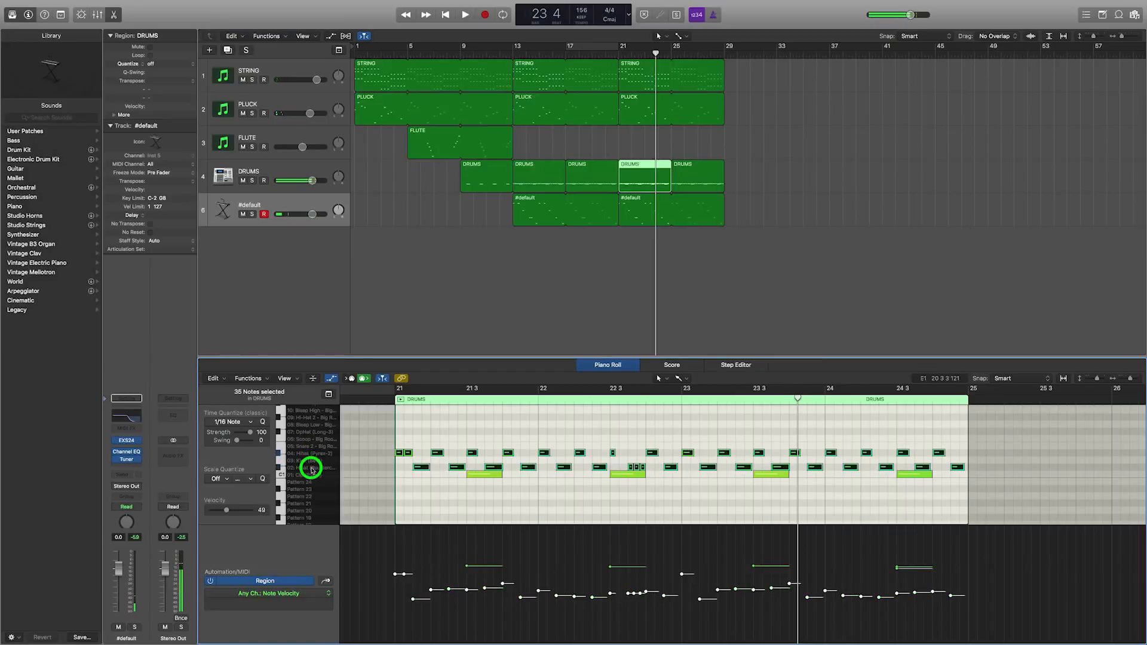
click(311, 436)
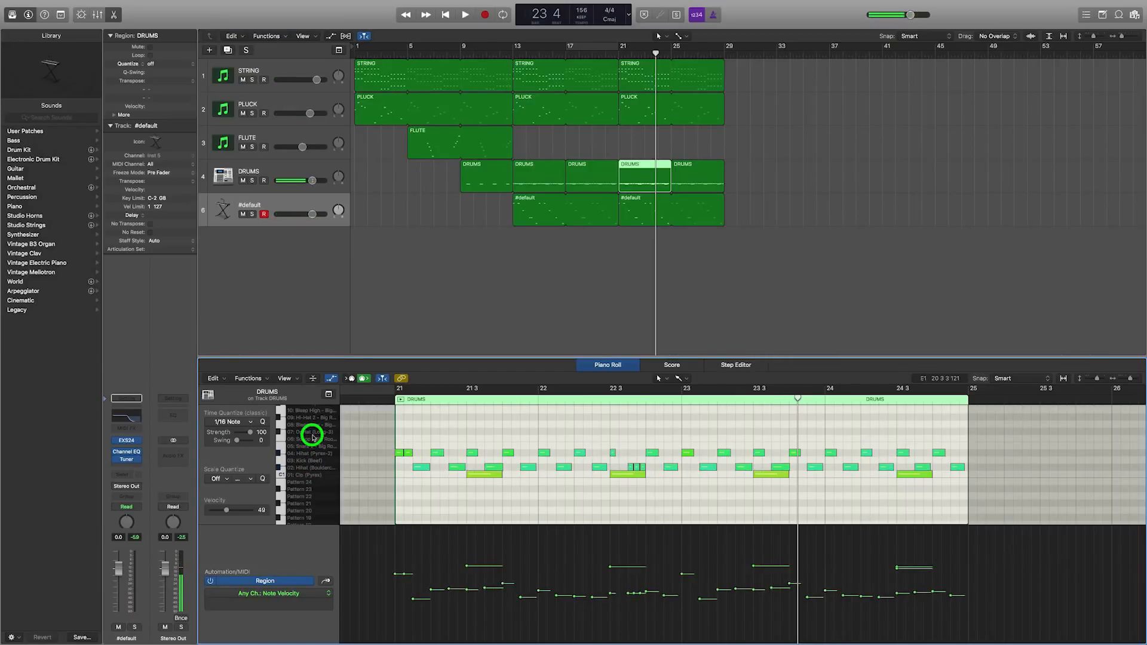
Step: Add an OpHat note at velocity 127 just before beat 3 of bar 21 and play back with bars 21 to 25 cycled
click(451, 440)
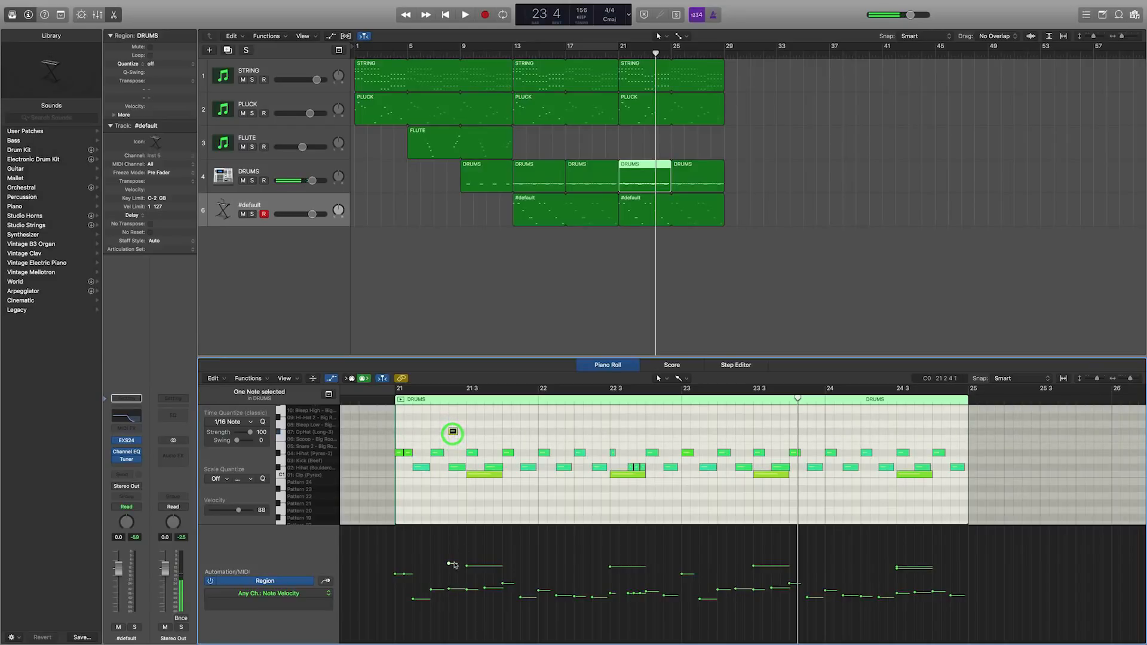
drag(454, 565, 451, 475)
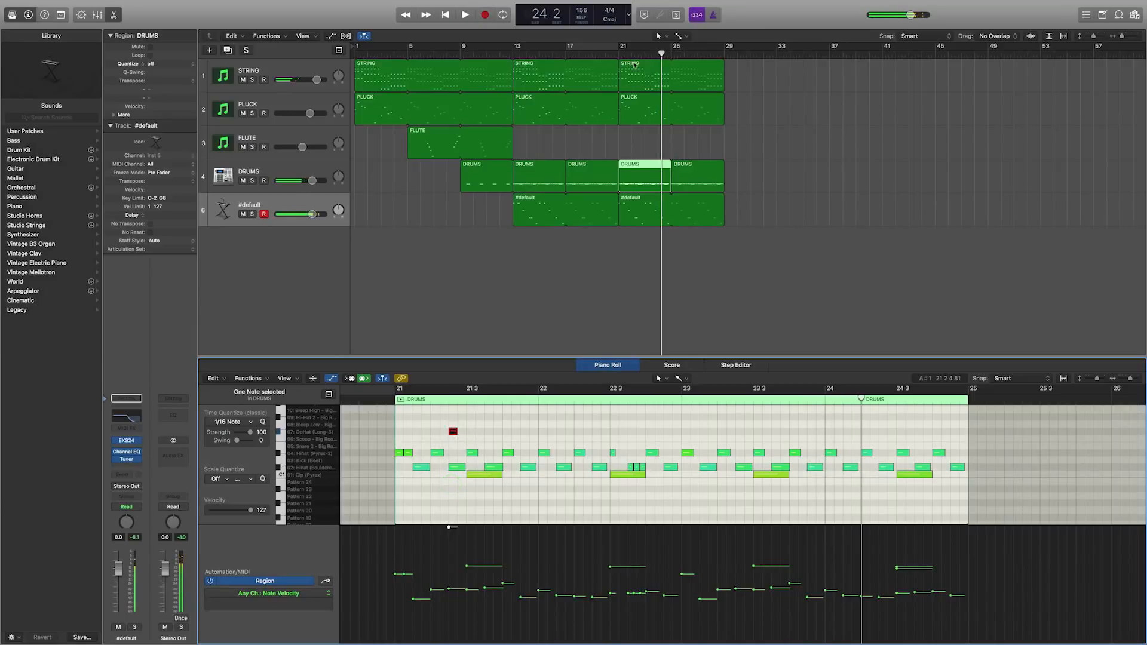
drag(609, 48, 637, 48)
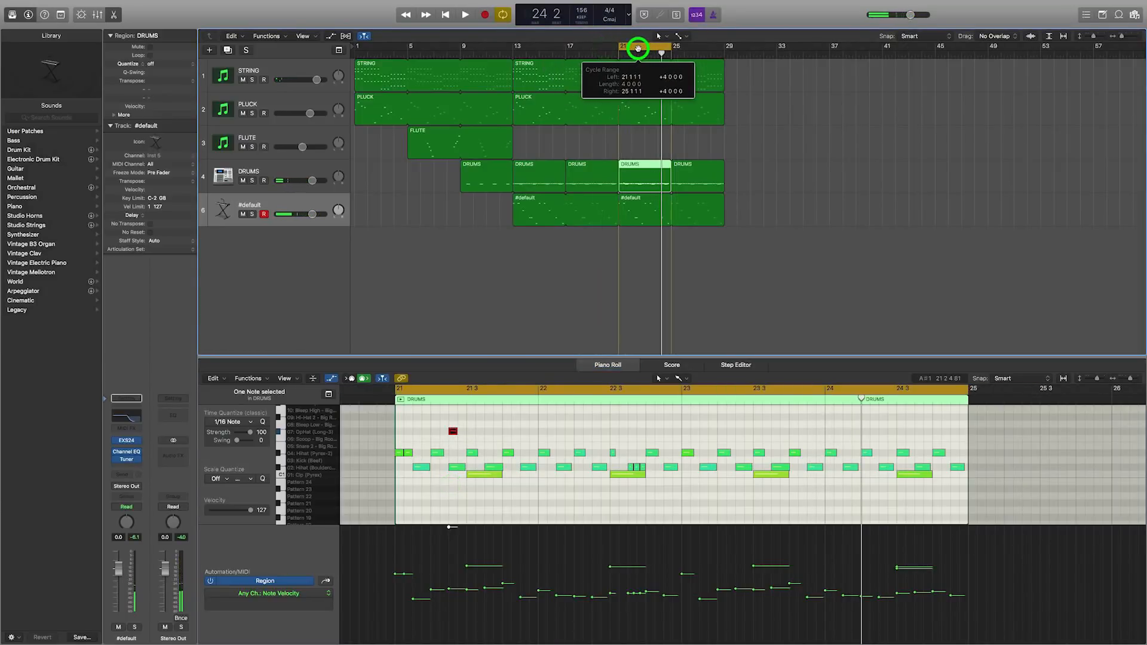
key(space)
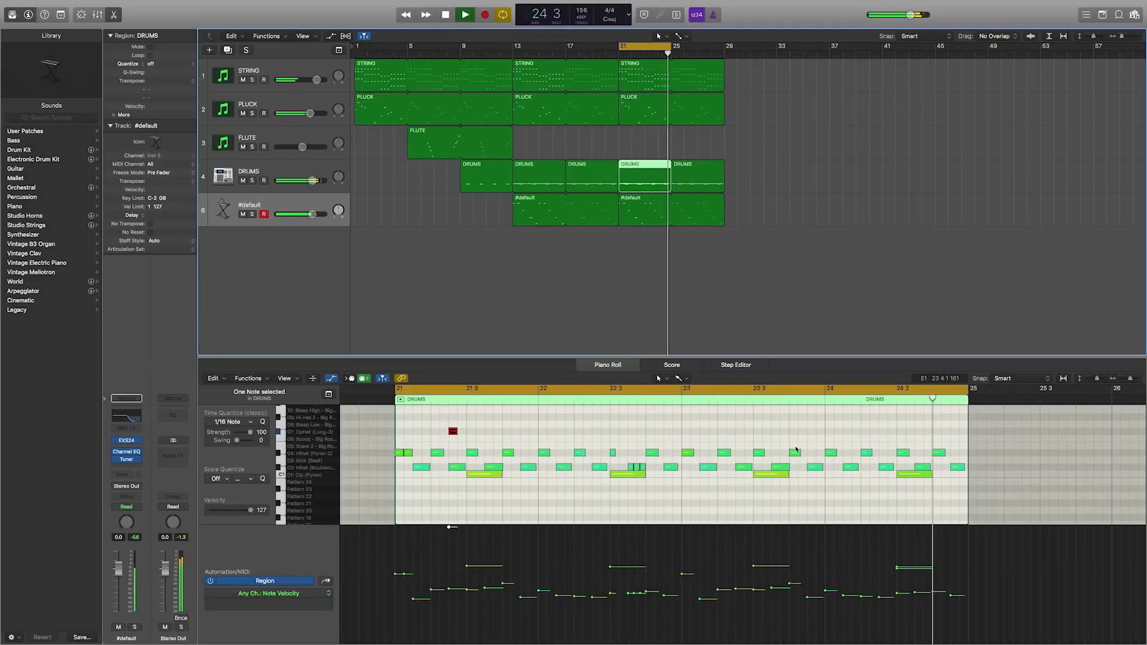
Step: Add a matching OpHat note just before beat 3 of bar 23, raise its velocity to 127 and play back
key(space)
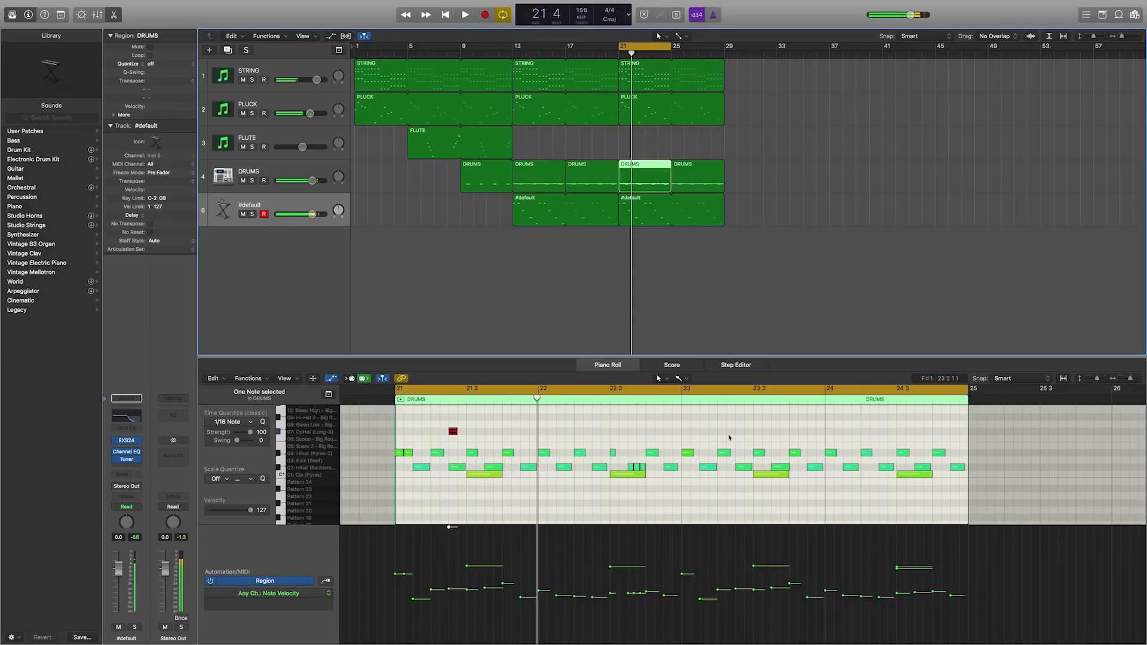
click(739, 431)
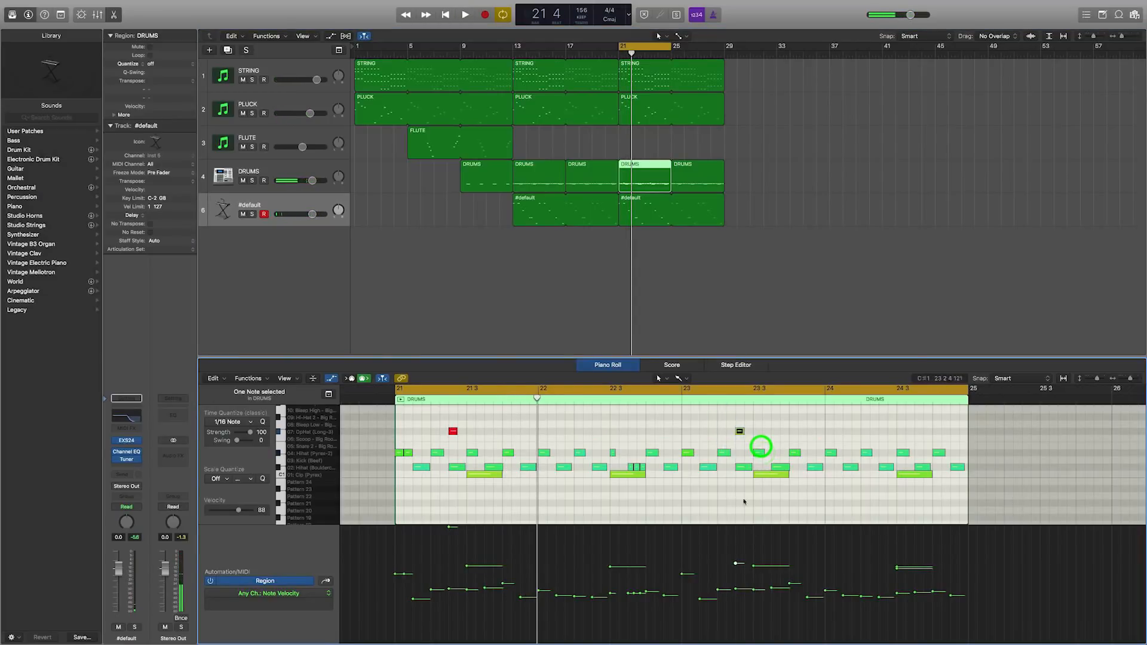
drag(735, 565, 738, 421)
key(space)
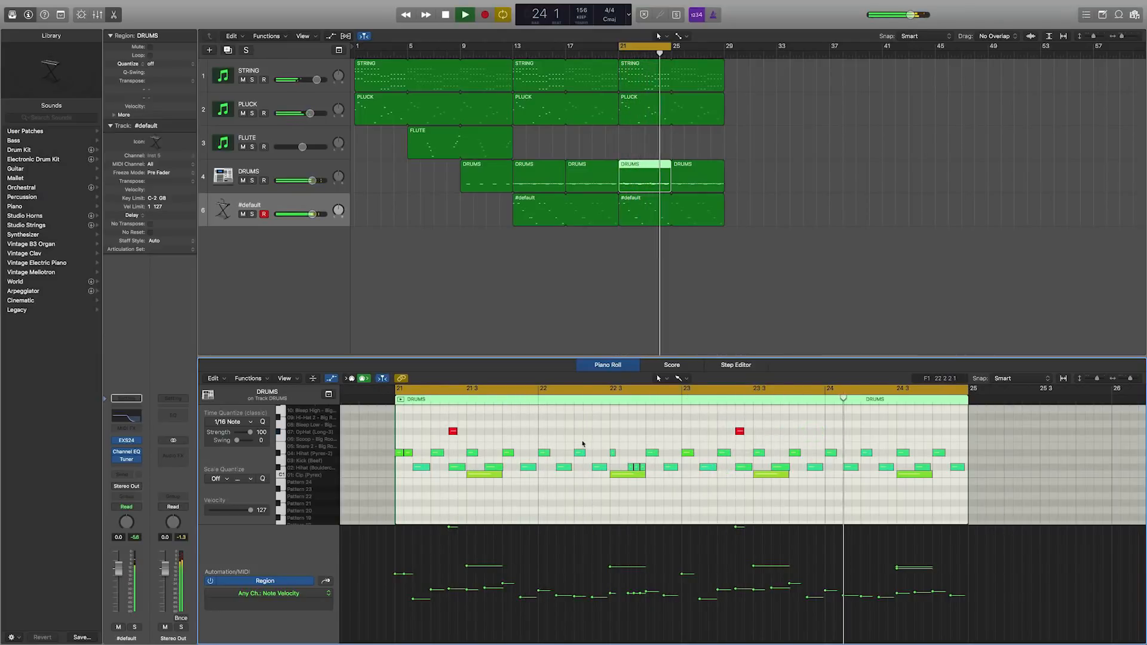
Step: Copy both OpHat notes from the DRUMS region at bar 21 into the one at bar 25, just before beat 3 of bars 25 and 27
key(space)
click(707, 176)
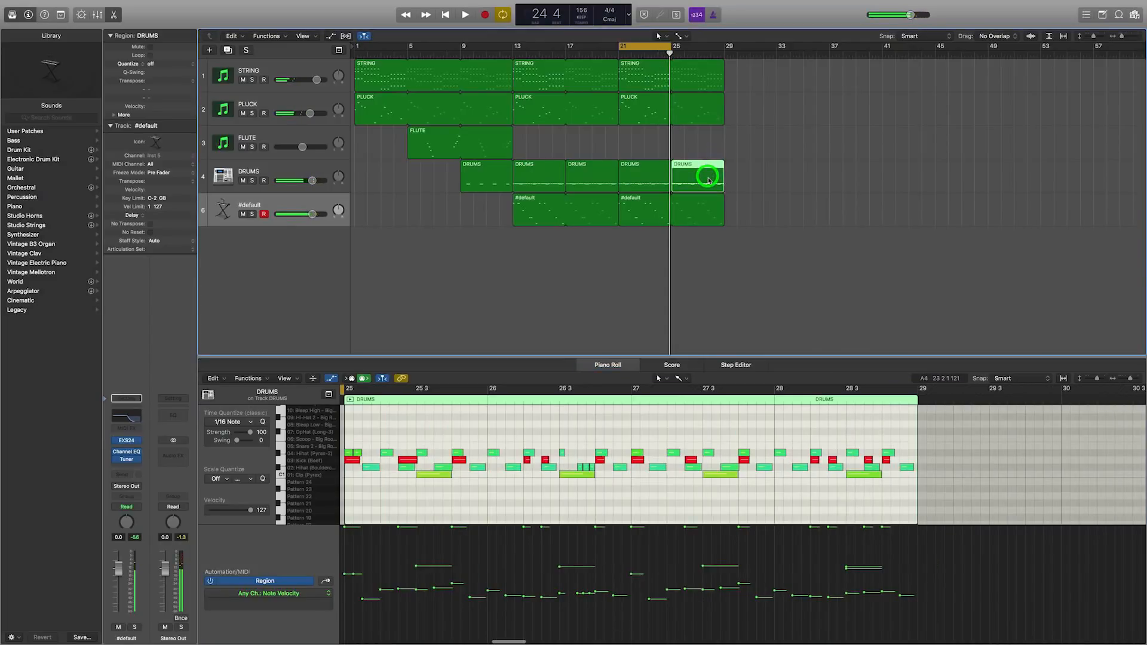
click(651, 175)
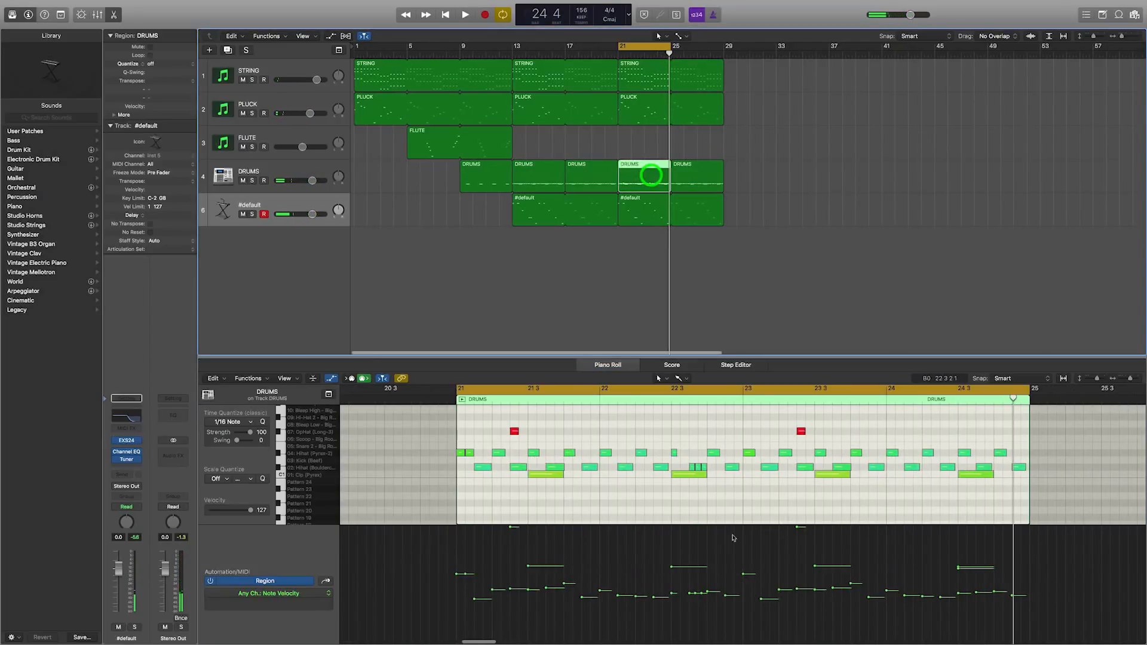
drag(812, 445, 474, 408)
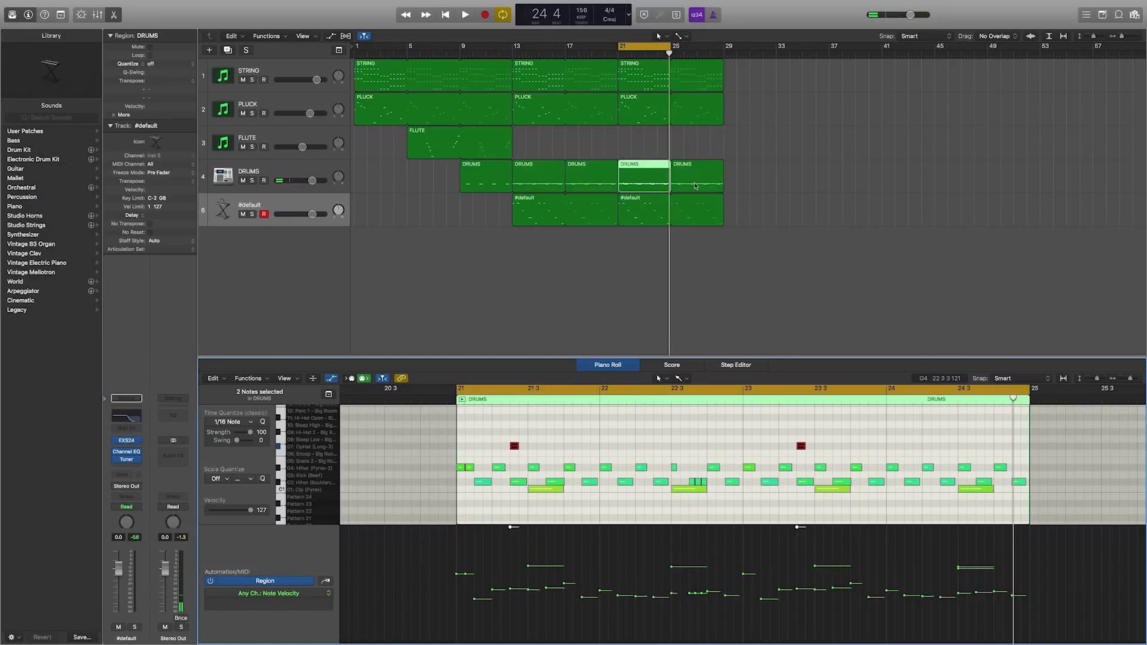
click(694, 184)
key(super+v)
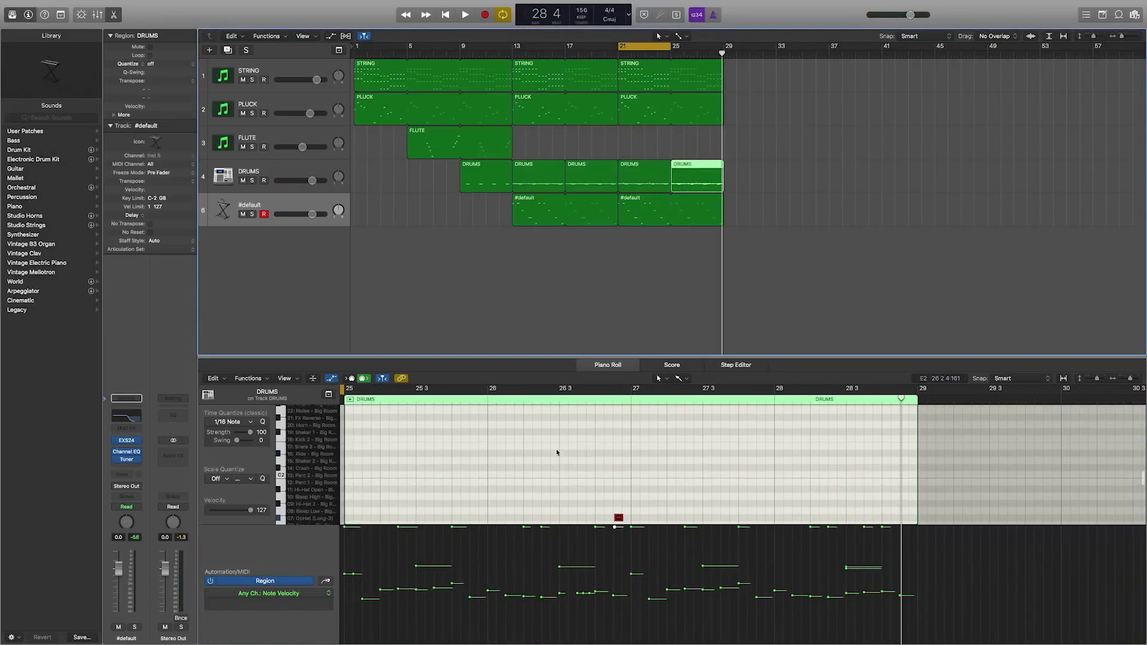
drag(521, 445, 591, 447)
key(space)
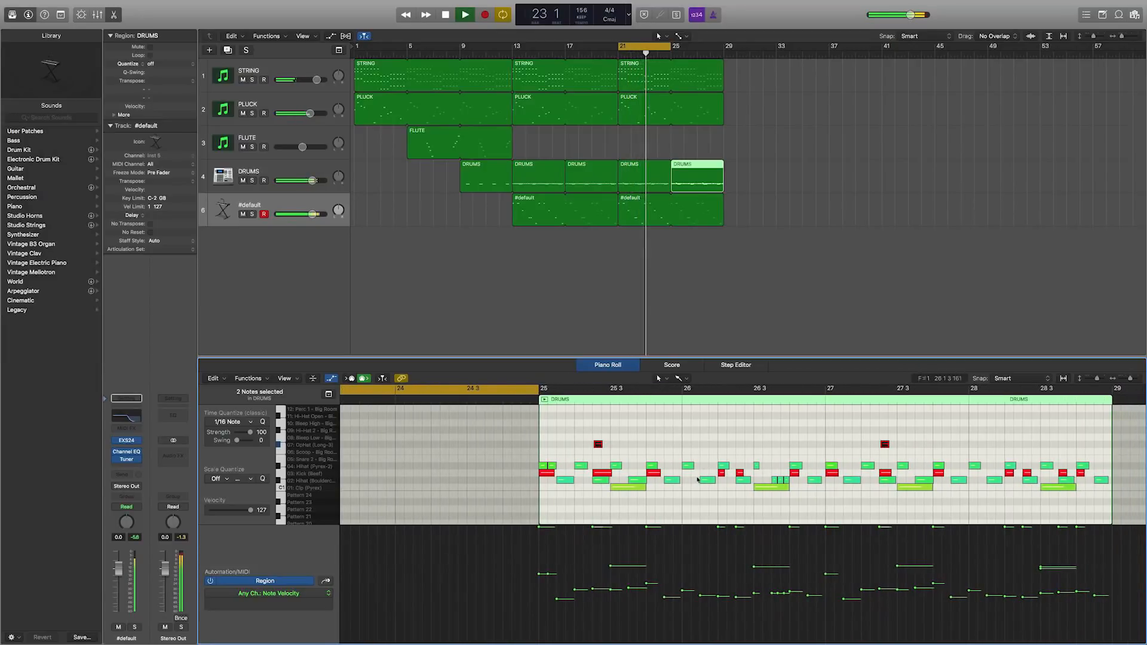
Step: Move the cycle range to bars 25 to 29 and listen to the section with the copied open hats
click(701, 441)
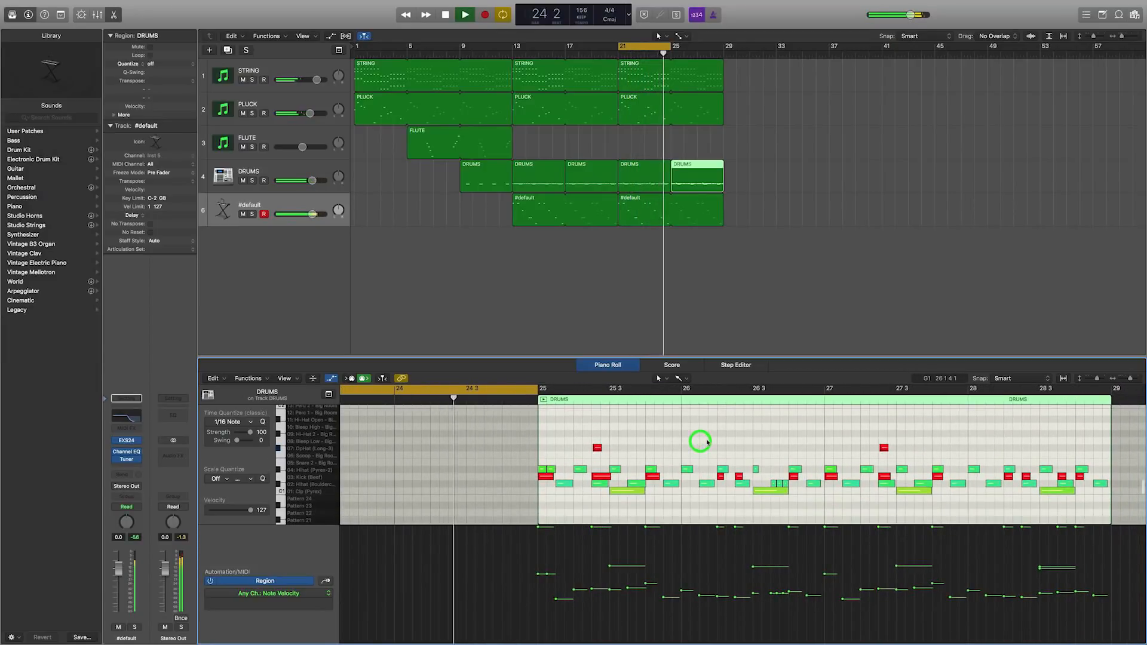
drag(642, 46, 696, 46)
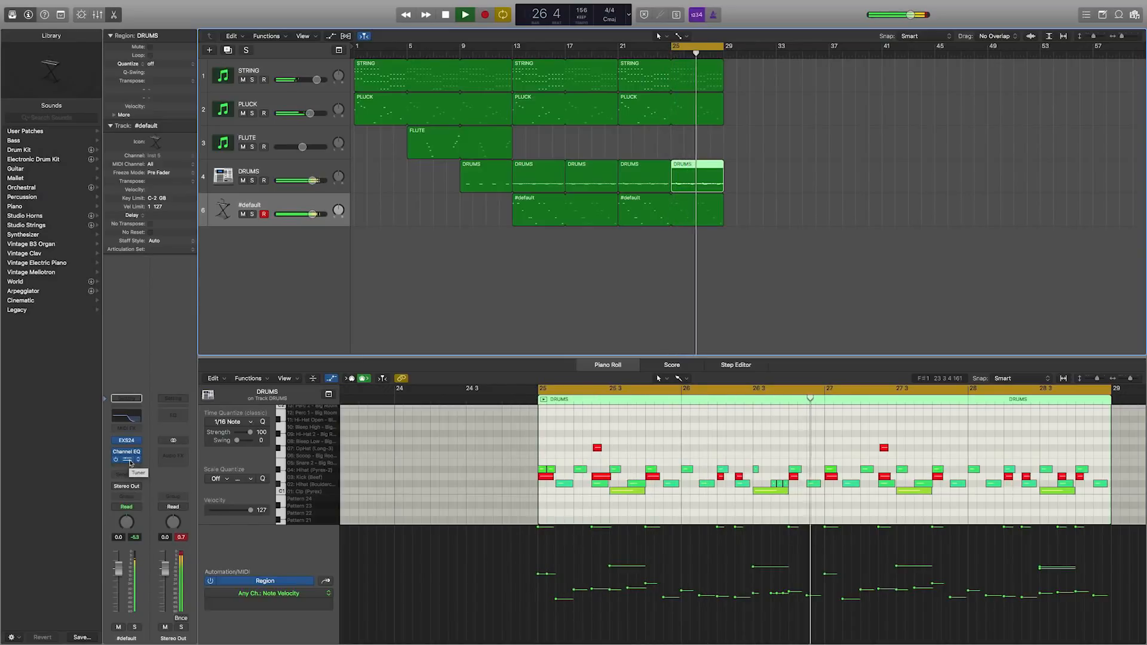
key(space)
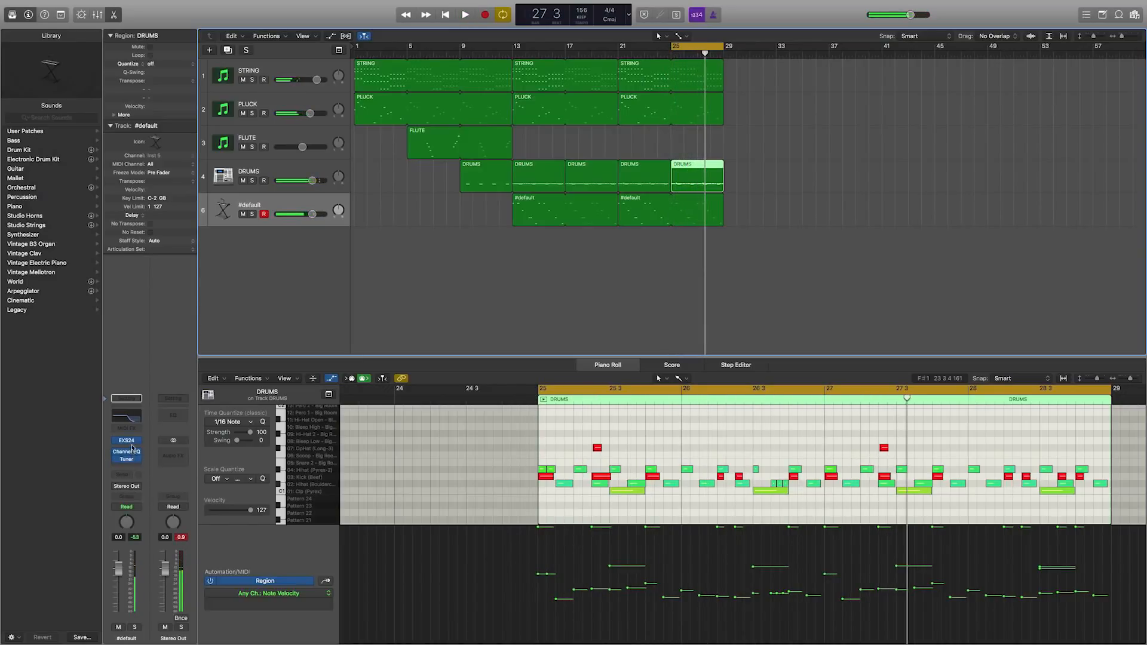
Step: Open the DRUMS track's Drum Machine Designer and adjust the pitch of the OpHat (Long-3) pad by ear during playback
click(300, 169)
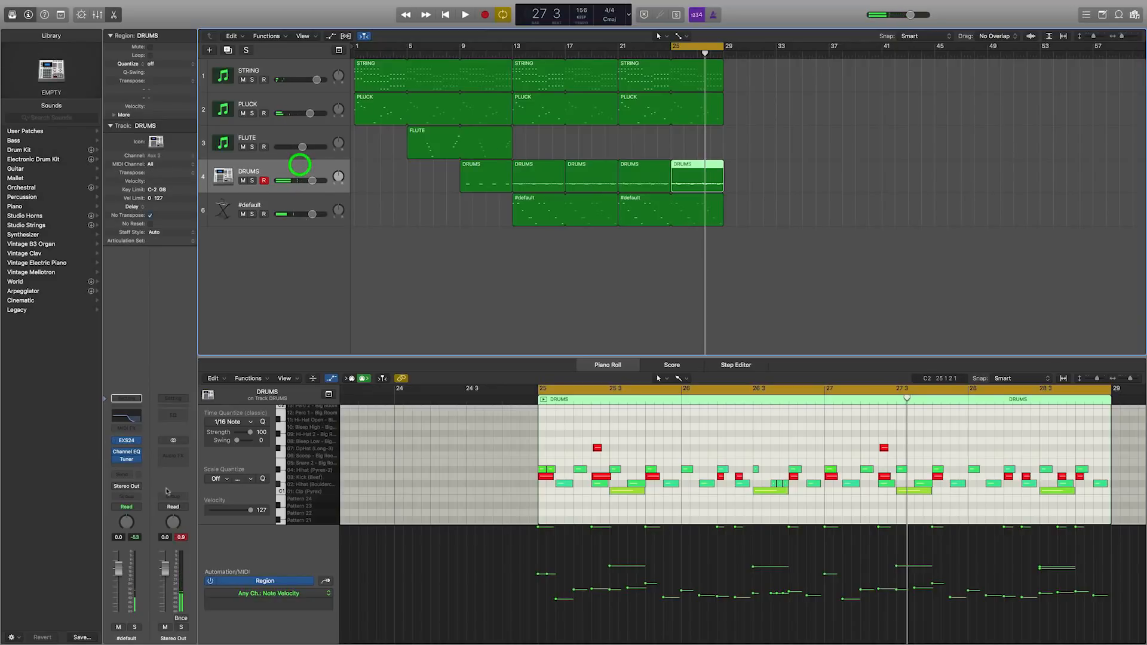
click(126, 451)
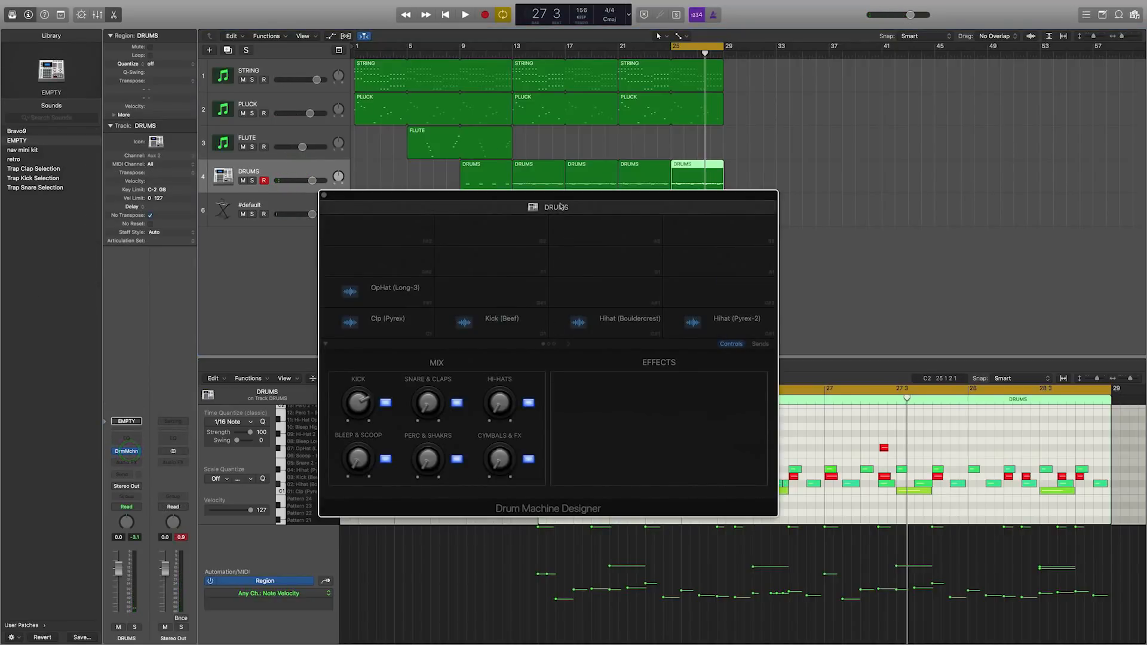
drag(560, 206, 669, 312)
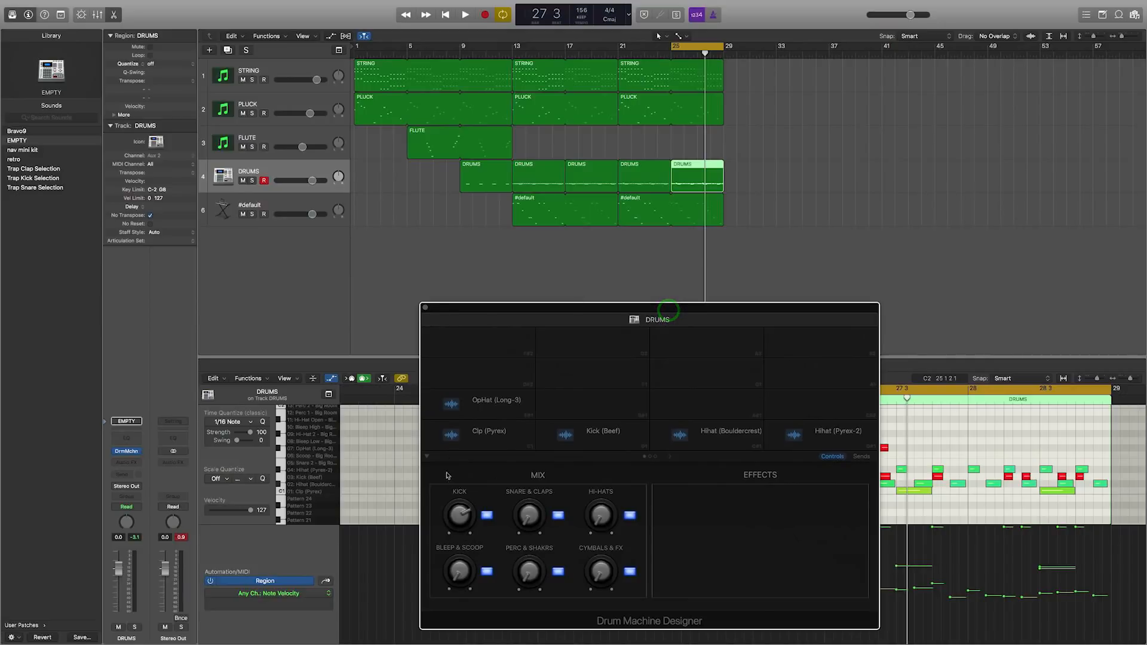
click(499, 414)
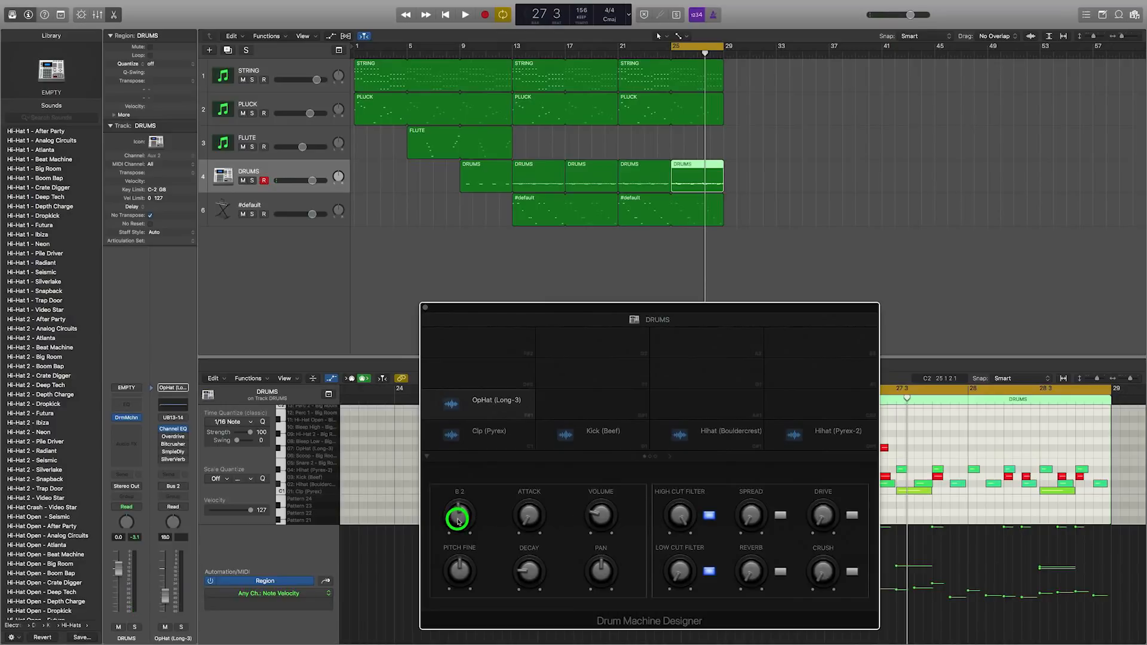
key(space)
drag(458, 519, 458, 521)
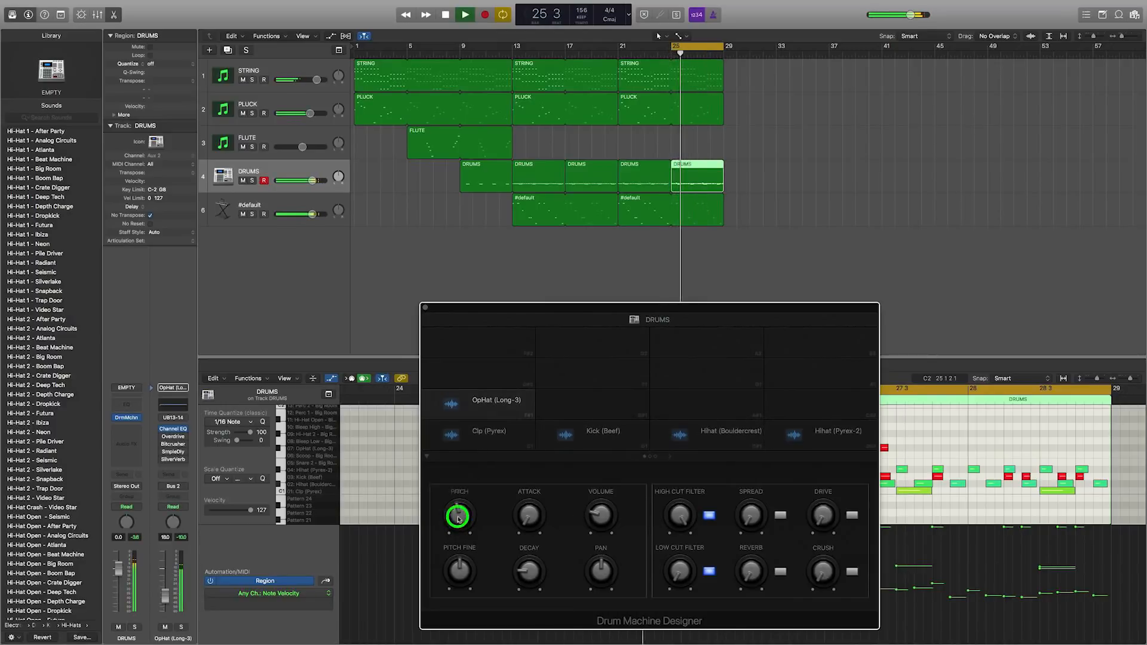
click(426, 309)
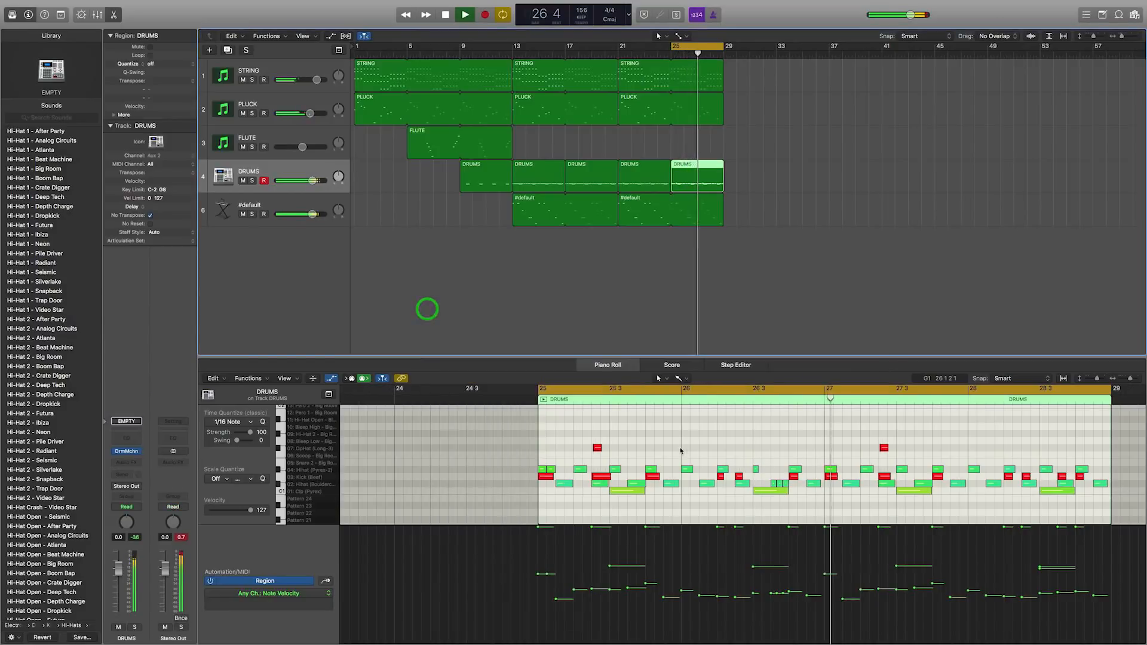
Step: Reopen Drum Machine Designer, adjust the OpHat (Long-3) pad's volume and play back the cycled section
click(663, 430)
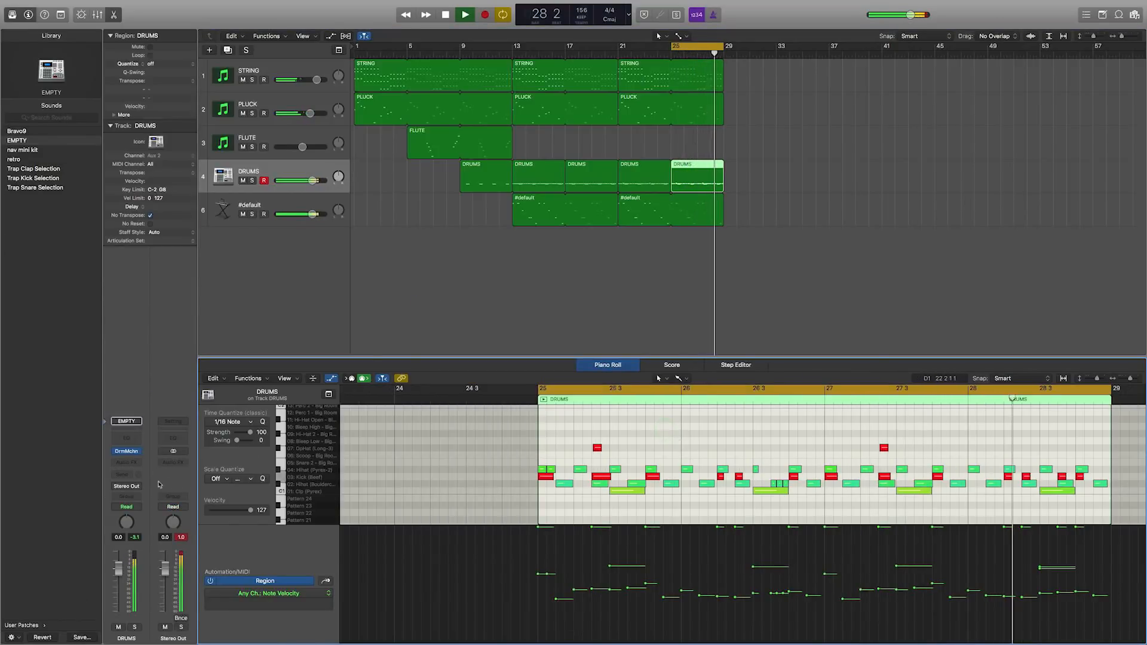
click(130, 452)
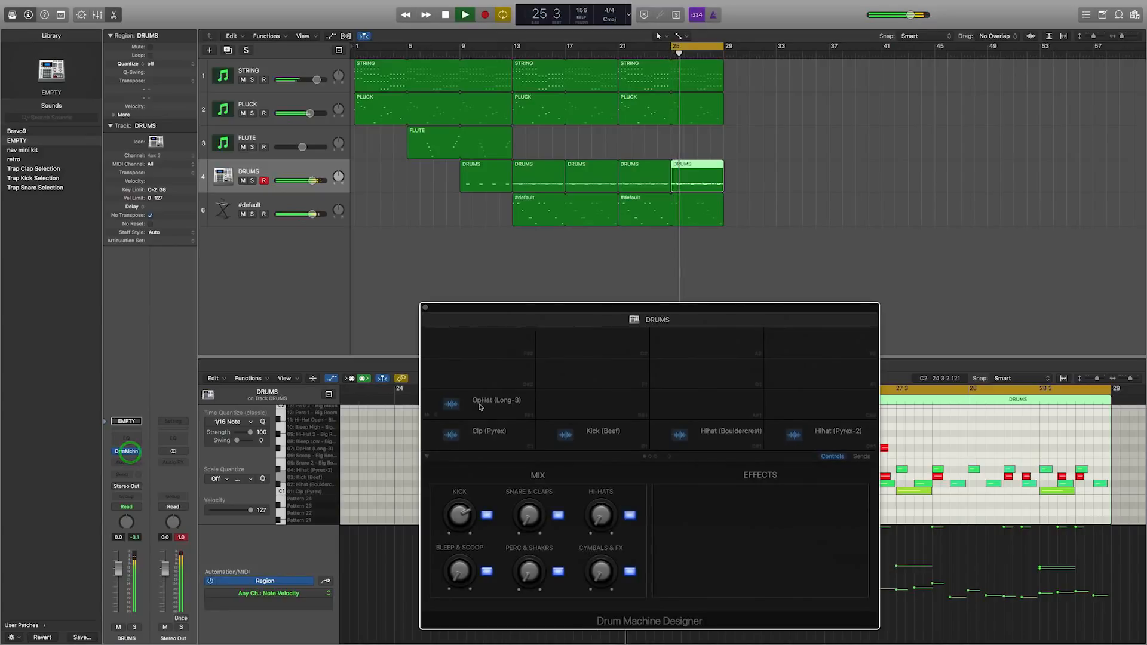
click(476, 399)
click(601, 522)
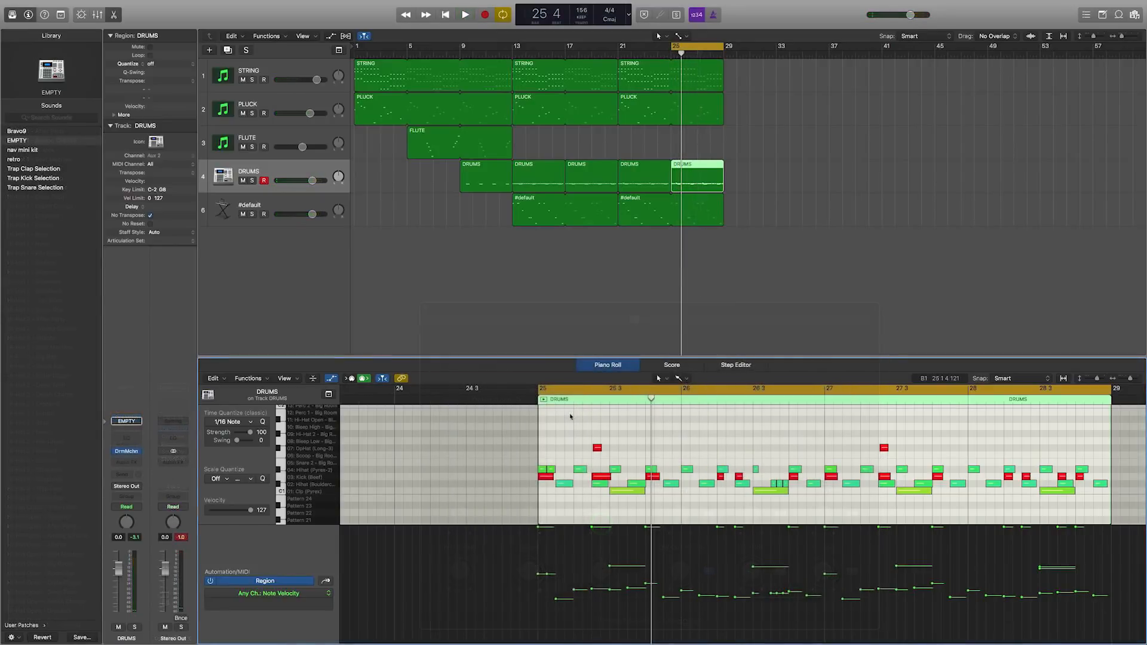
key(space)
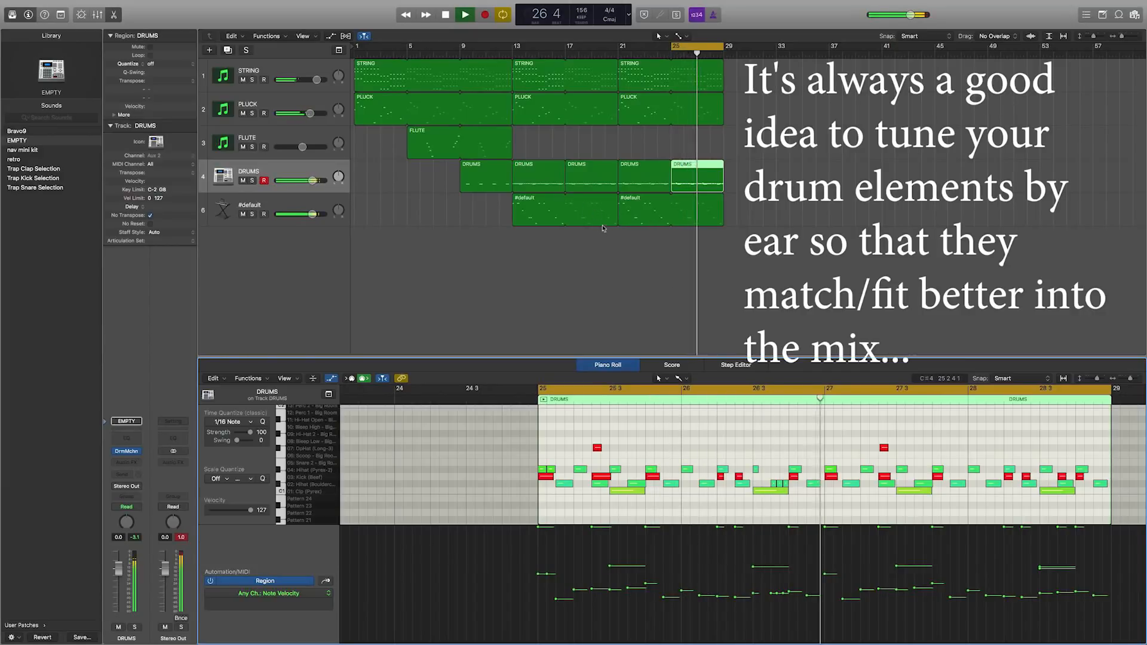
key(space)
Step: Split the first STRING and PLUCK regions at bar 5
click(579, 150)
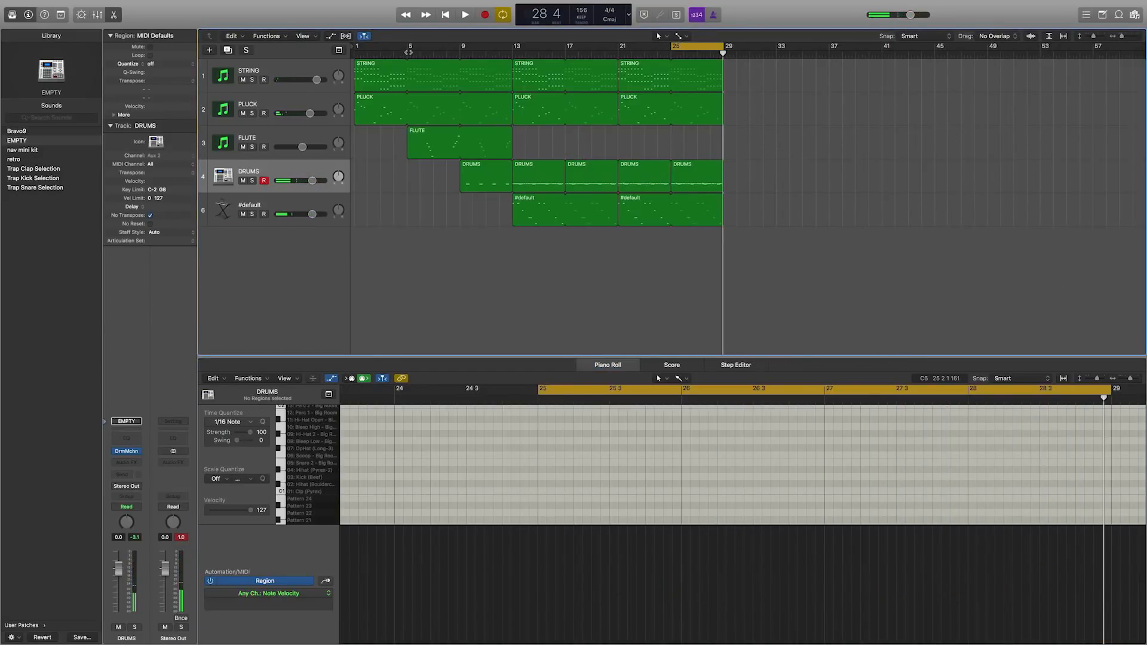
mouse_move(409, 52)
mouse_down()
mouse_move(430, 53)
mouse_move(409, 54)
mouse_up()
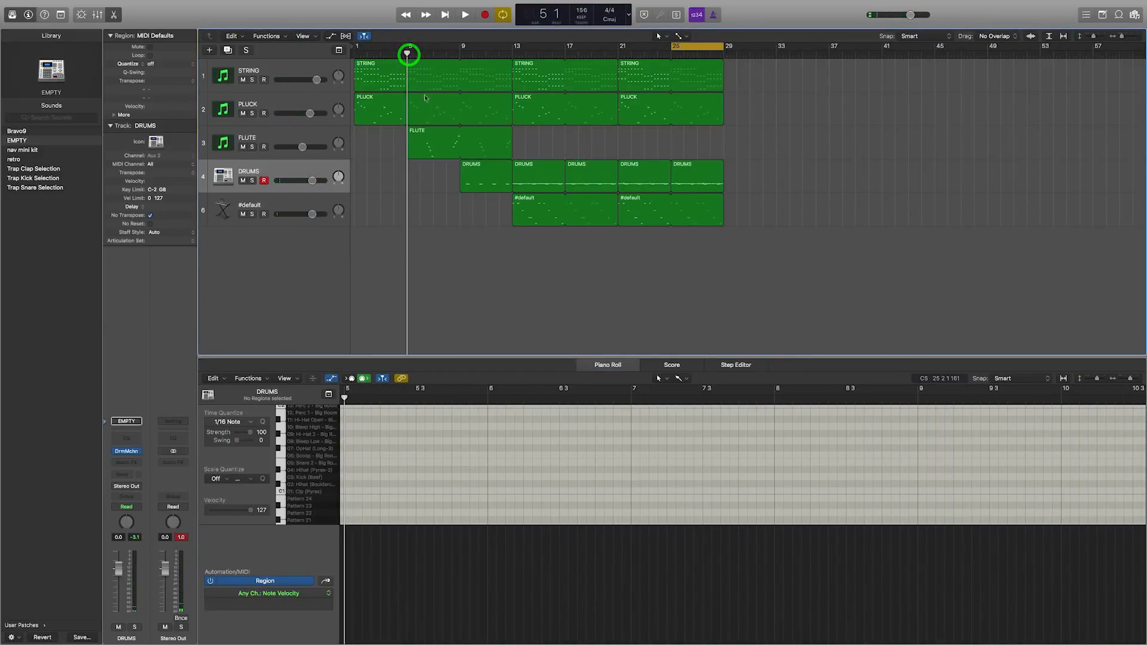
drag(402, 160, 381, 69)
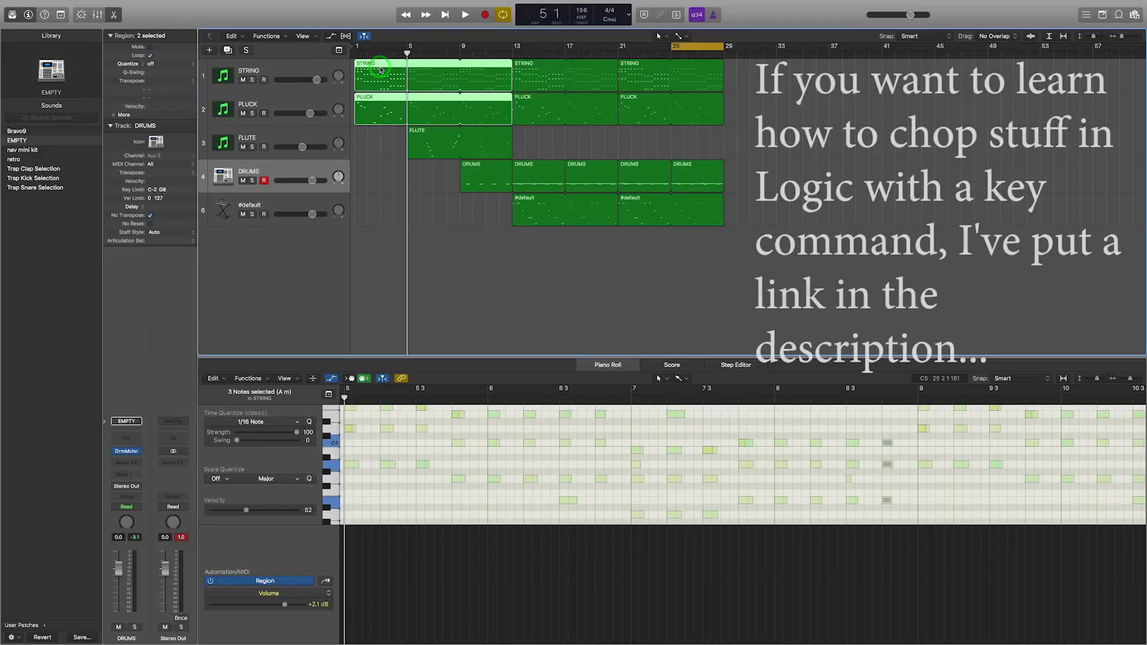
key(super+t)
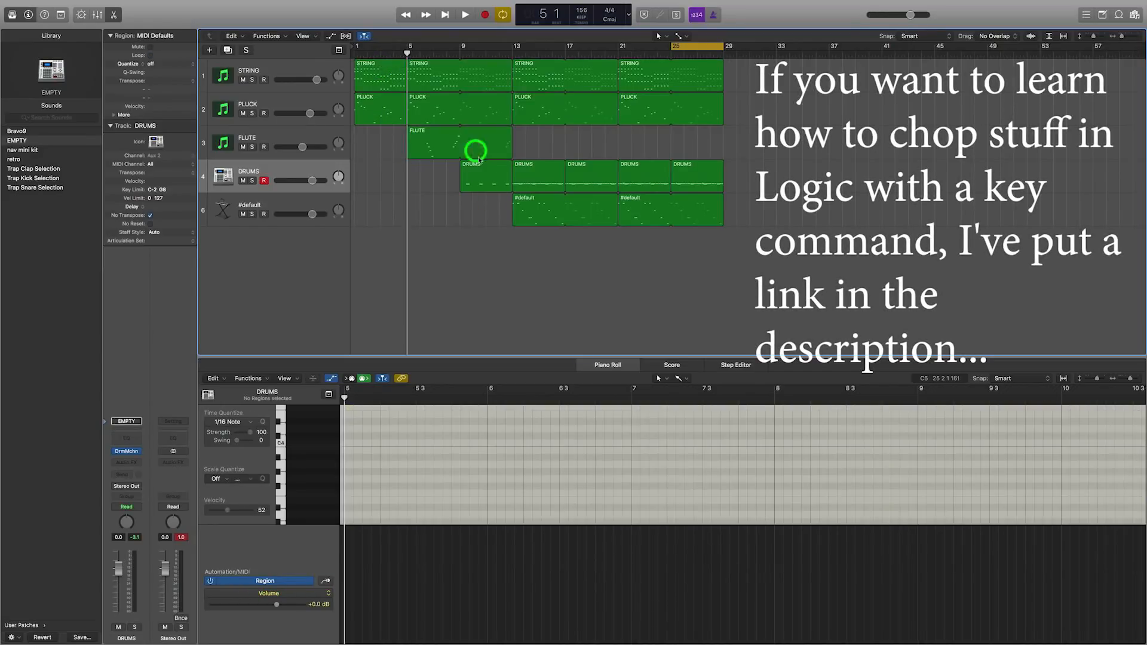
Step: Copy the STRING, PLUCK, FLUTE and DRUMS regions of bars 5 to 13 to bar 29, turn off cycling and play from bar 1
drag(479, 159, 787, 78)
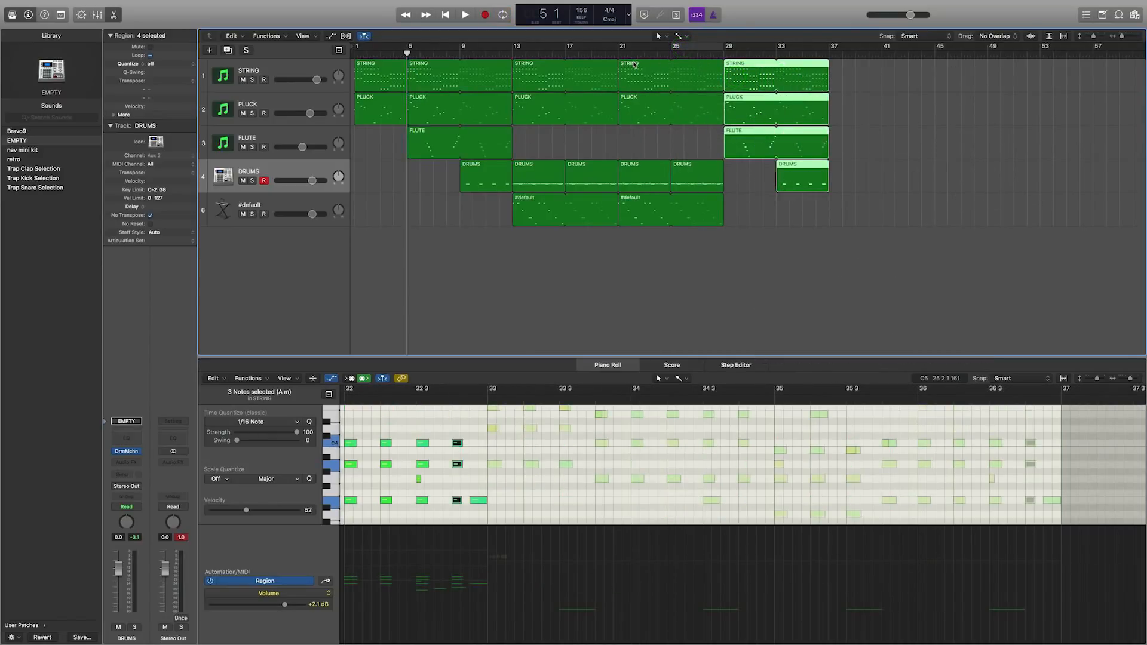
key(Return)
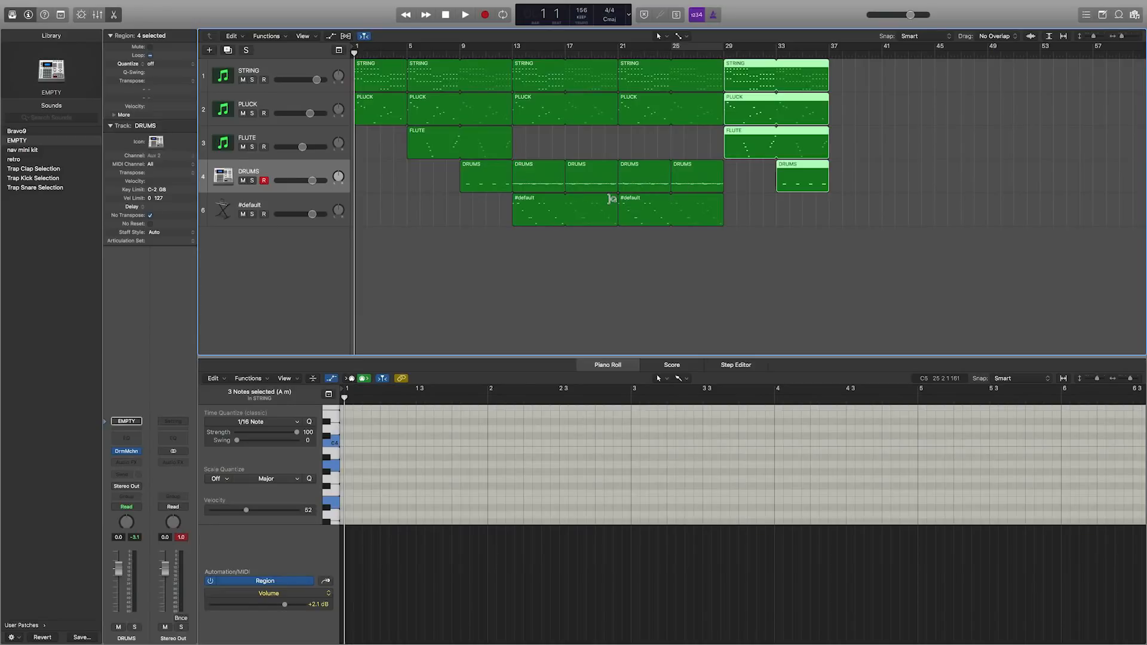
key(space)
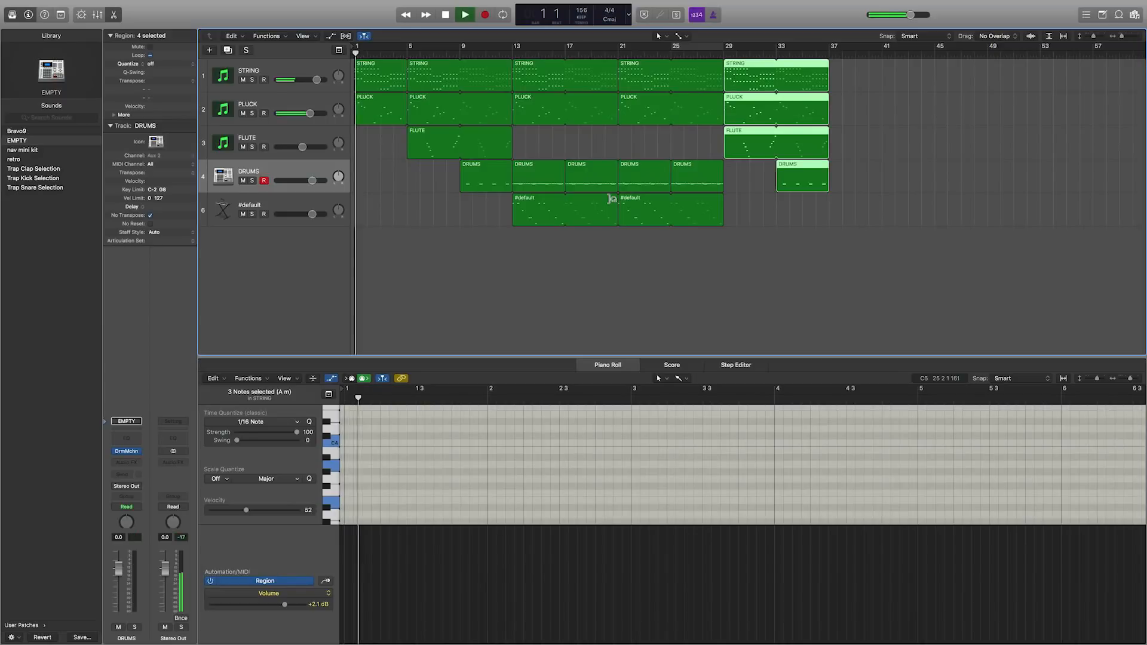
click(561, 136)
click(554, 115)
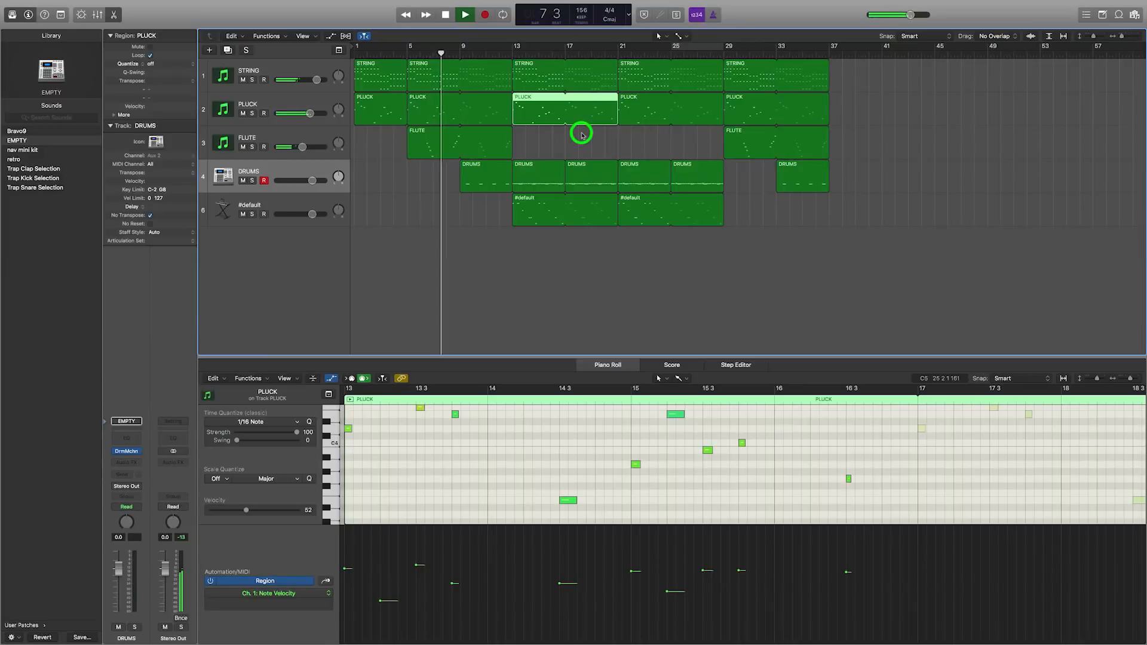
click(582, 134)
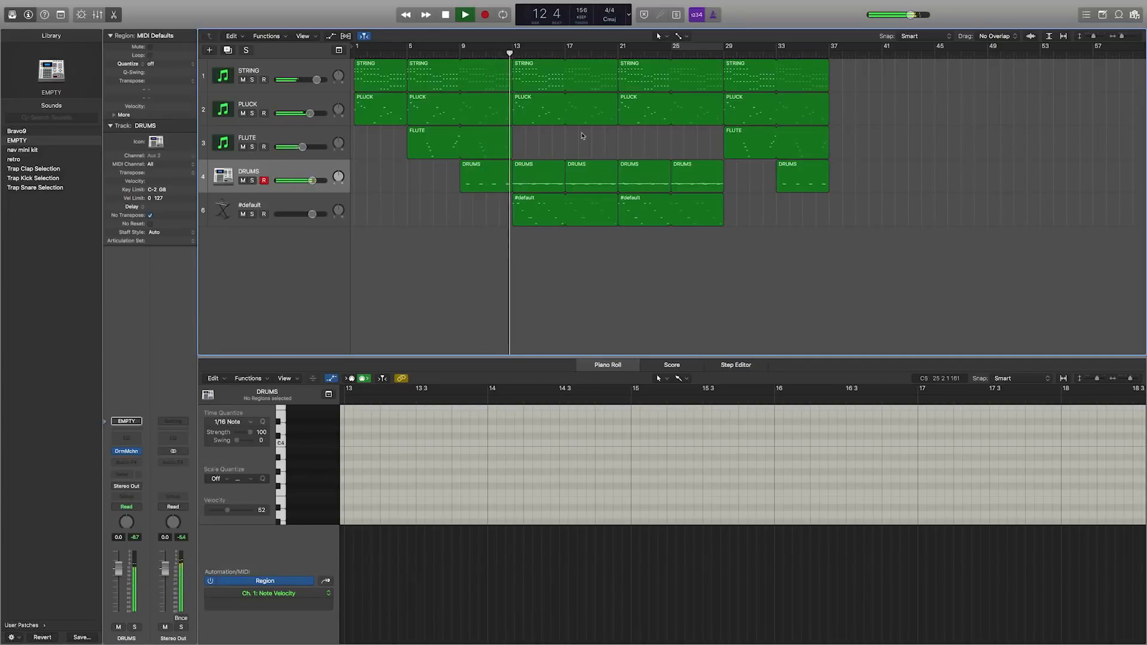
Step: Delete the clap-only DRUMS regions at bars 9 and 33
click(489, 176)
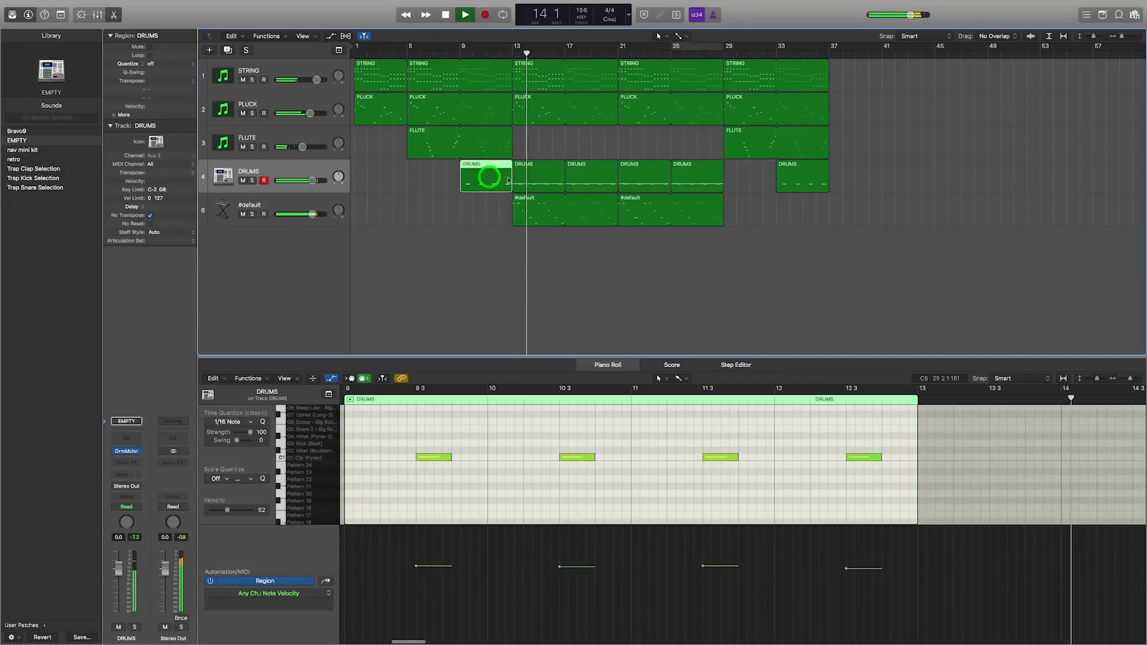
key(Delete)
click(539, 148)
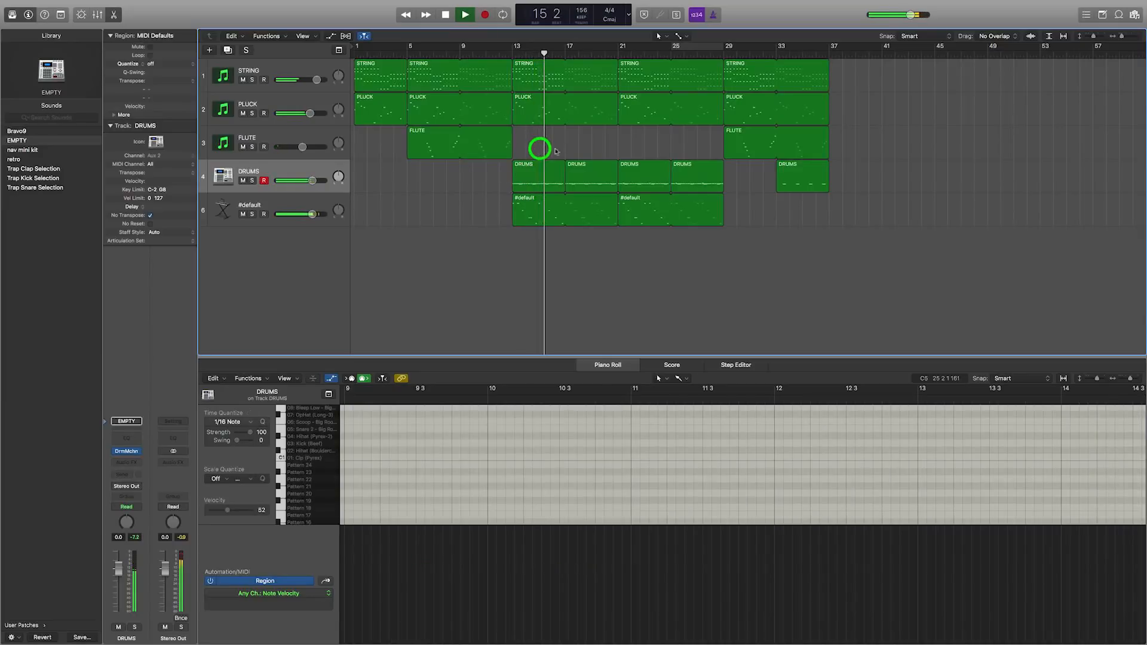
click(795, 177)
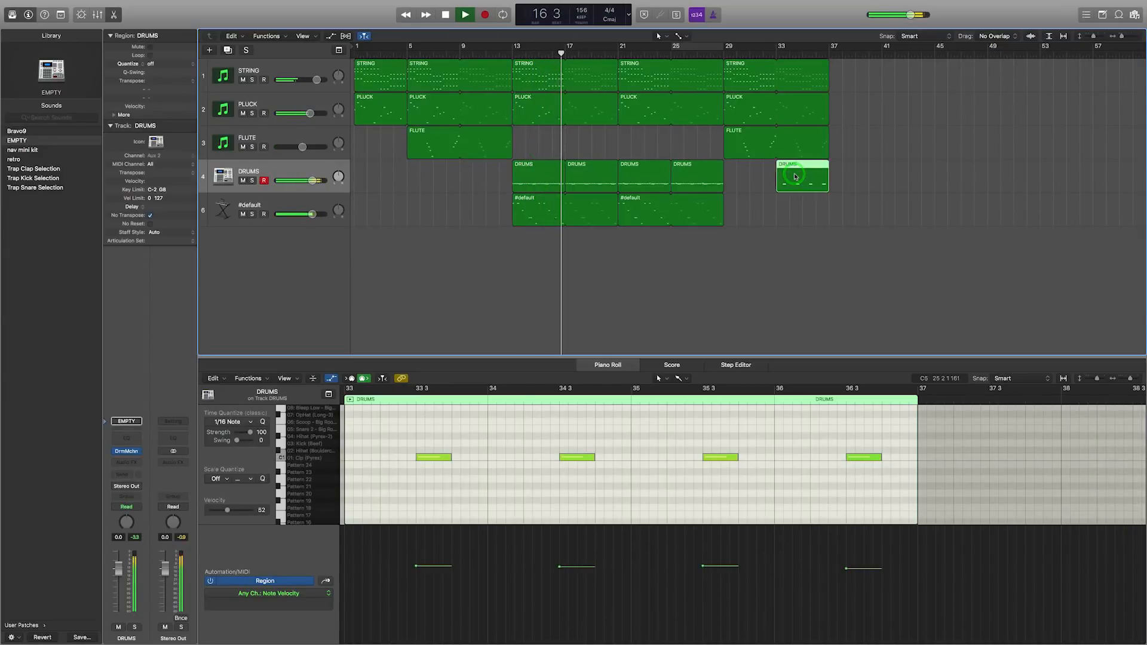
key(Delete)
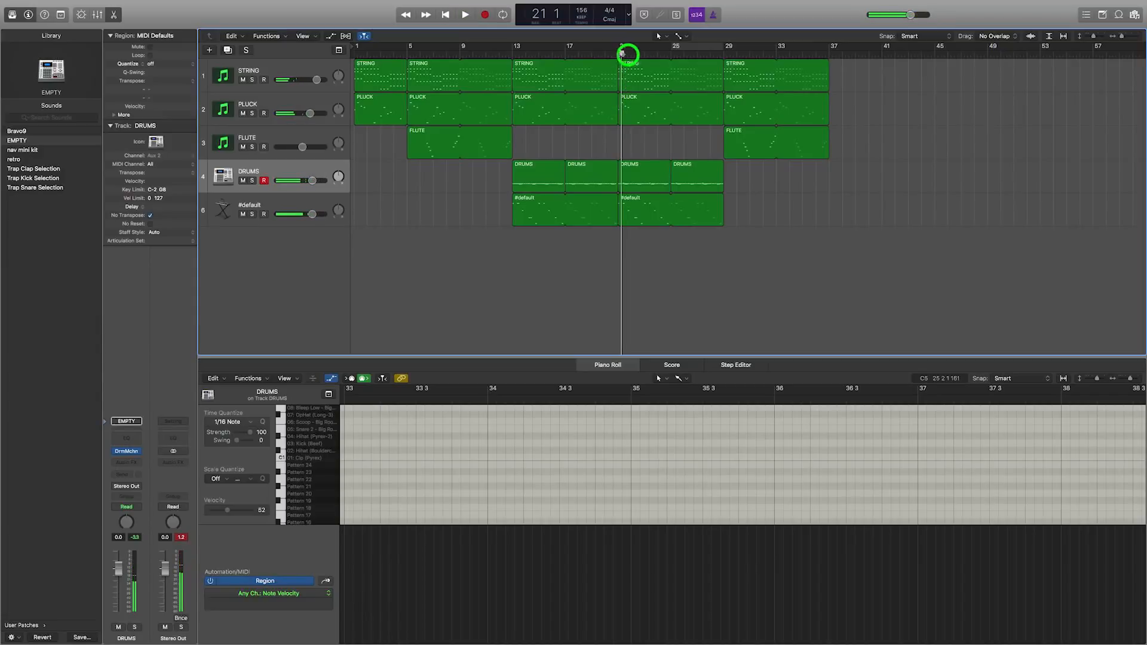
Step: Add an A3 note midway between beats 1 and 2 of bar 21 in the #default region, raise its velocity to 127 and play back
drag(623, 55, 618, 55)
click(631, 224)
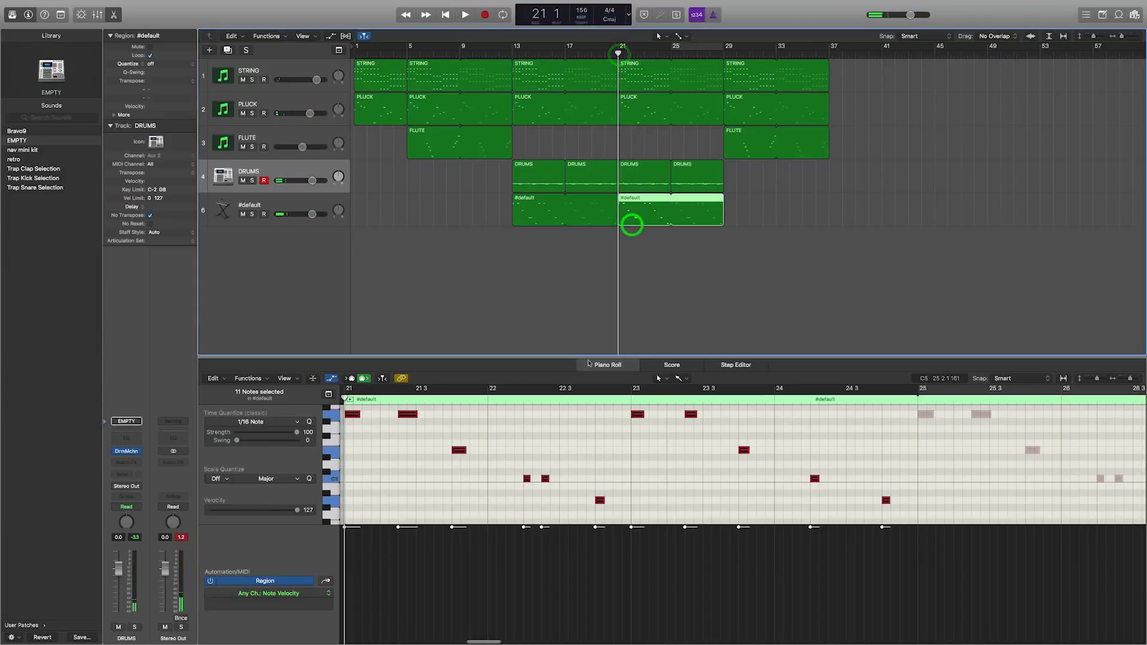
scroll(405, 451, up, 2)
click(365, 440)
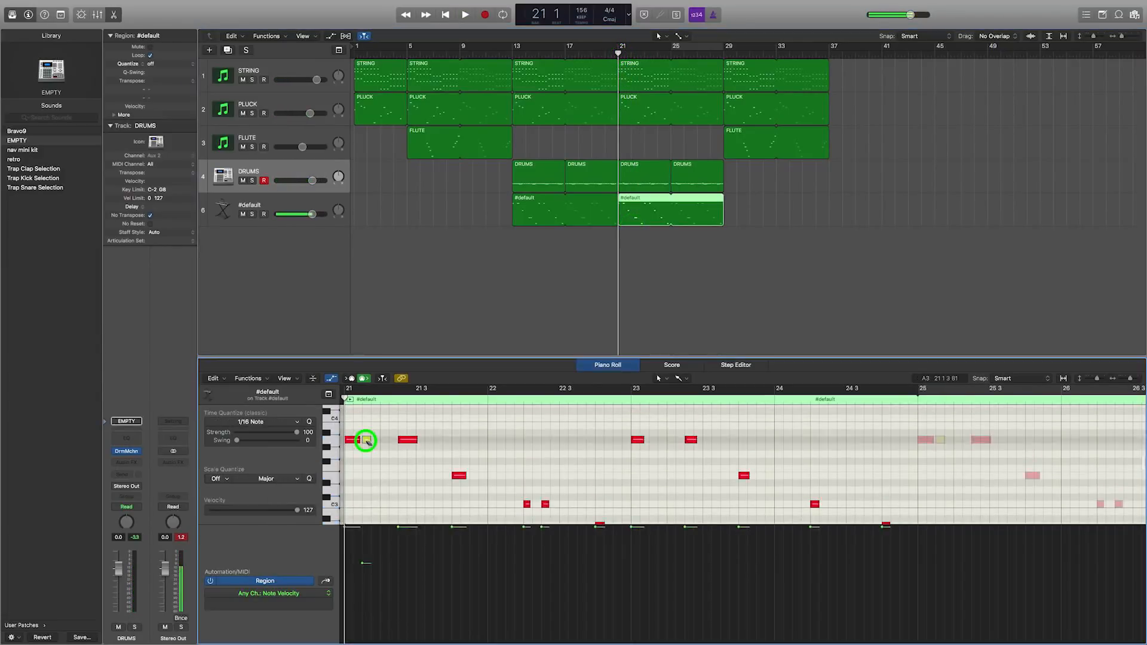
drag(363, 563, 368, 474)
key(space)
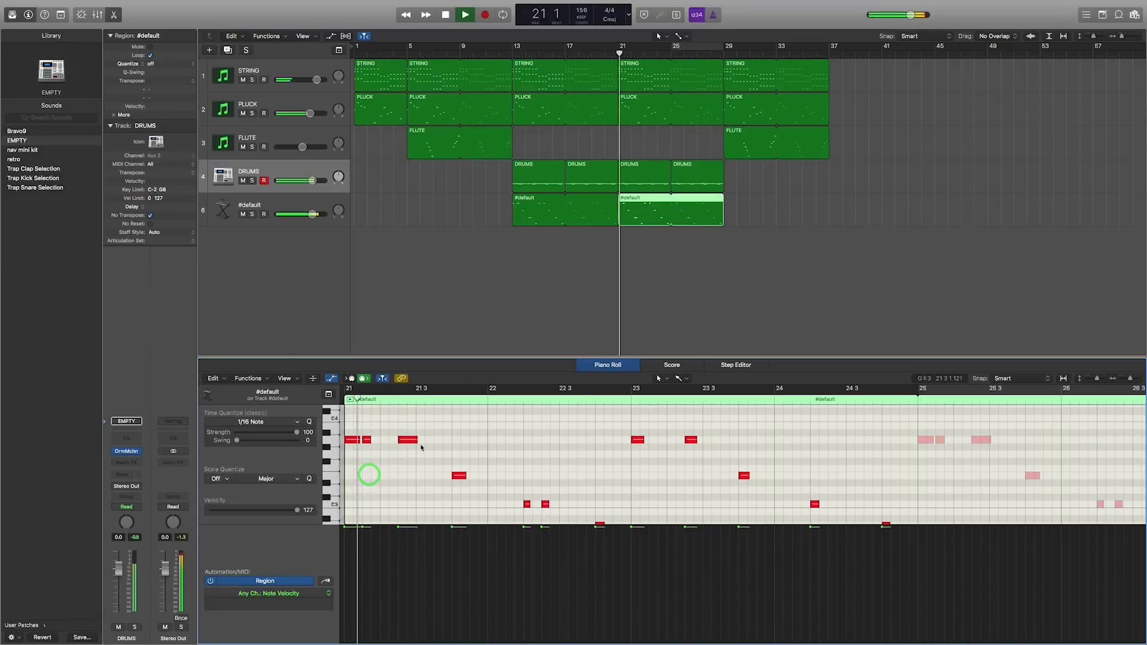
key(space)
scroll(487, 466, down, 2)
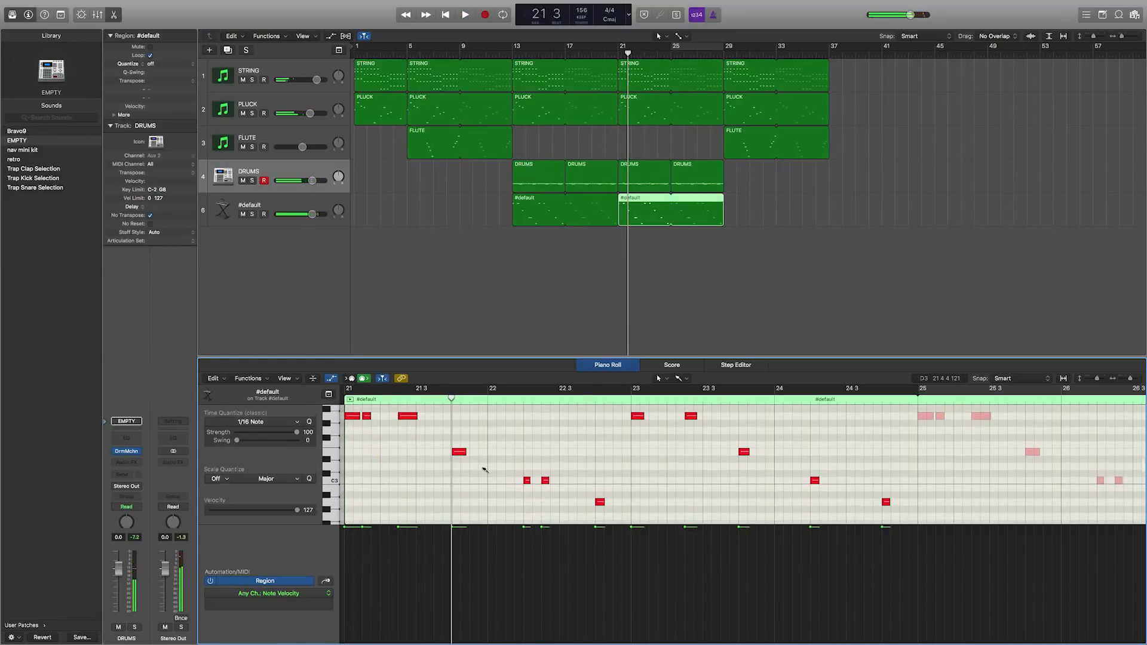
Step: Add an E3 note on the second half of beat 4 of bar 21 in the #default region and raise its velocity to 127
key(space)
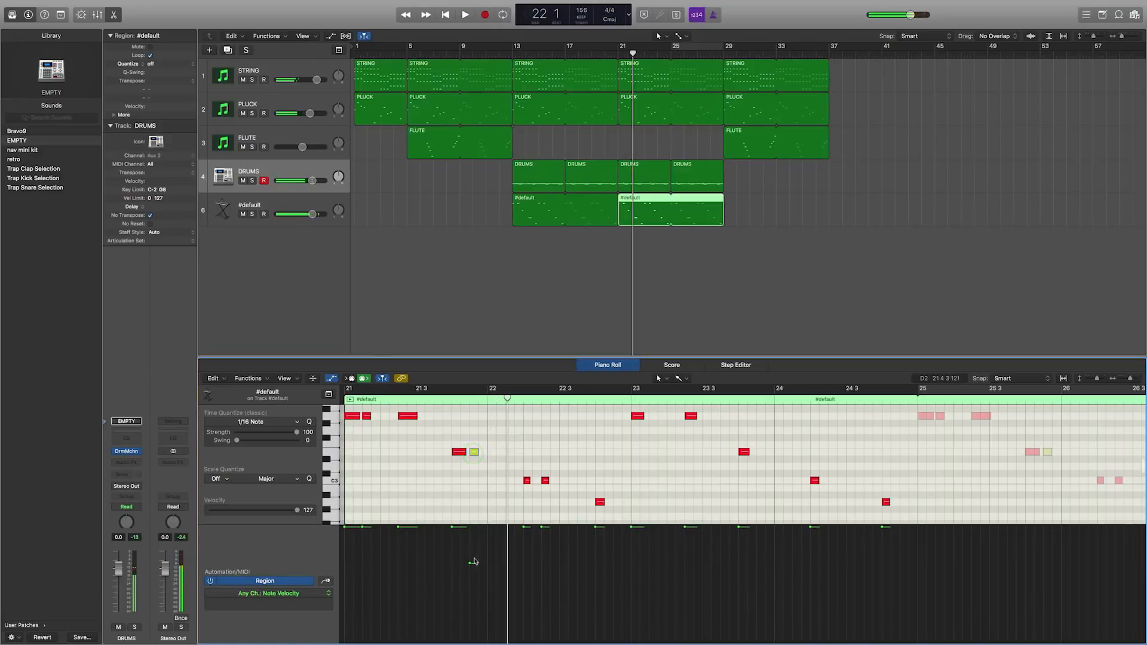
click(476, 455)
key(space)
drag(470, 562, 473, 459)
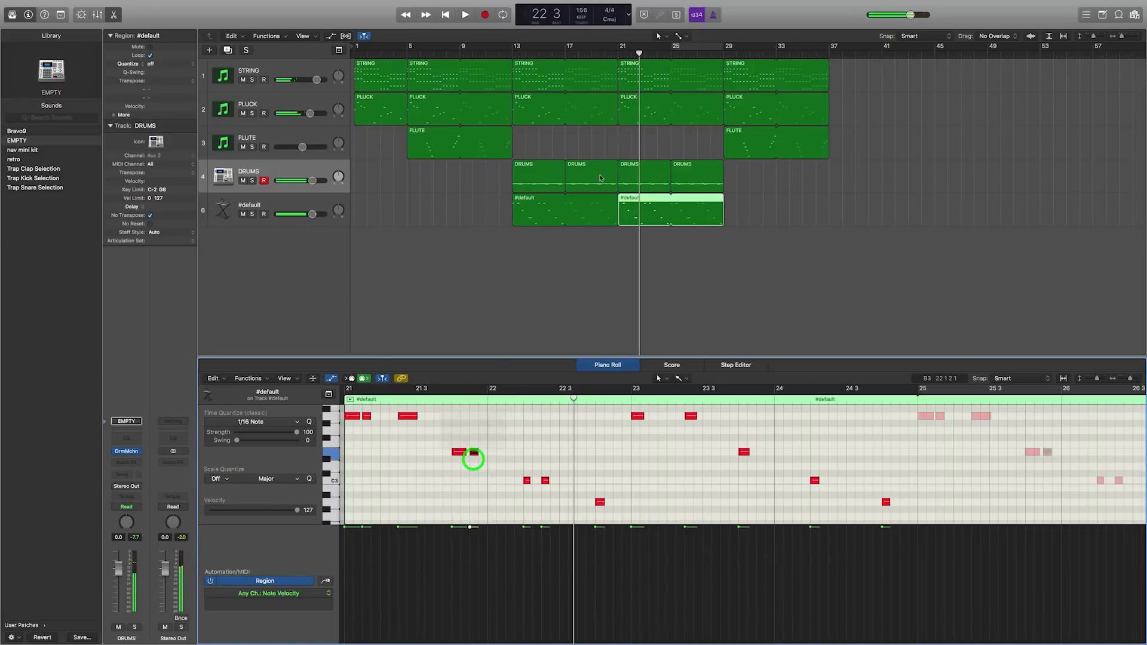
Step: Set the cycle range to bars 21 to 25 and play it back
drag(695, 48, 670, 47)
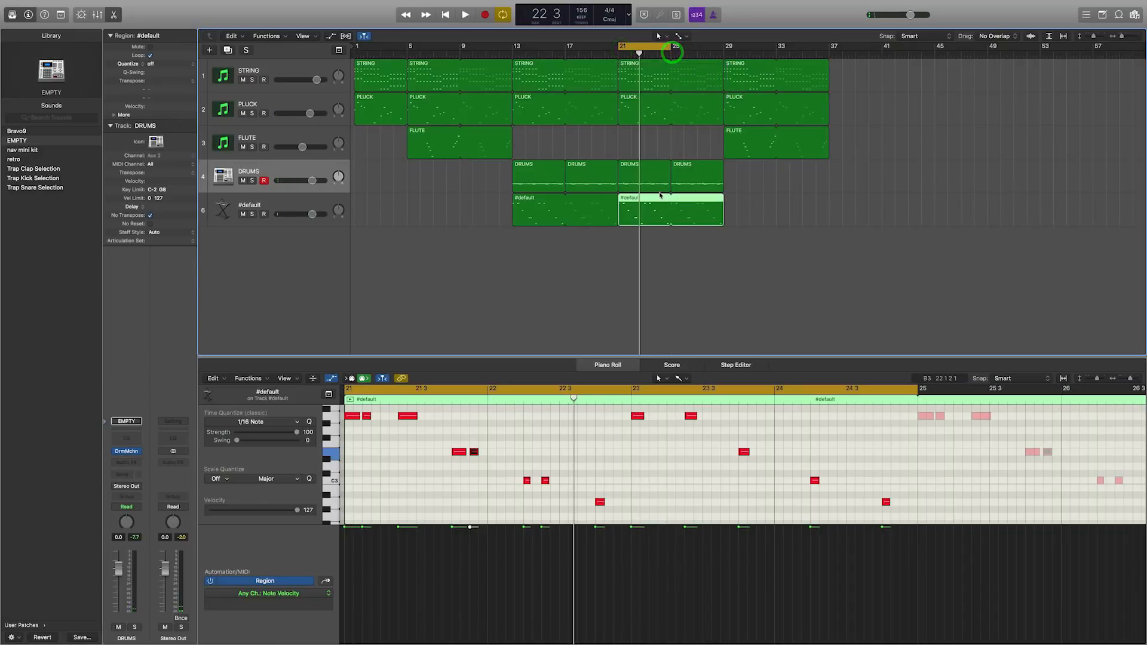
key(space)
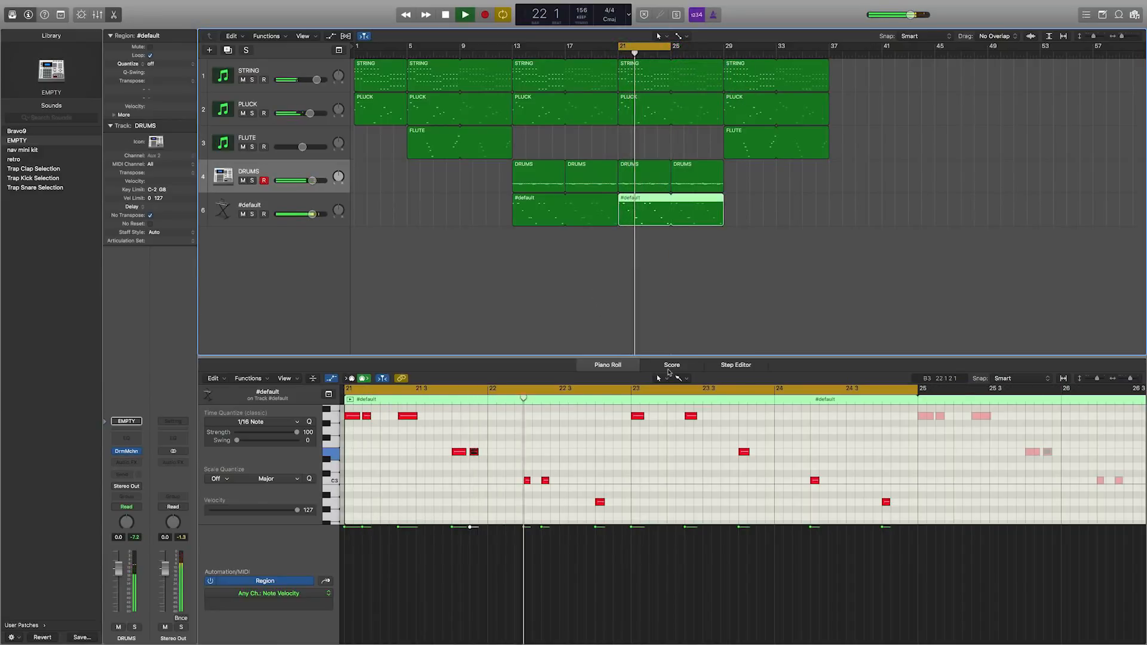
key(space)
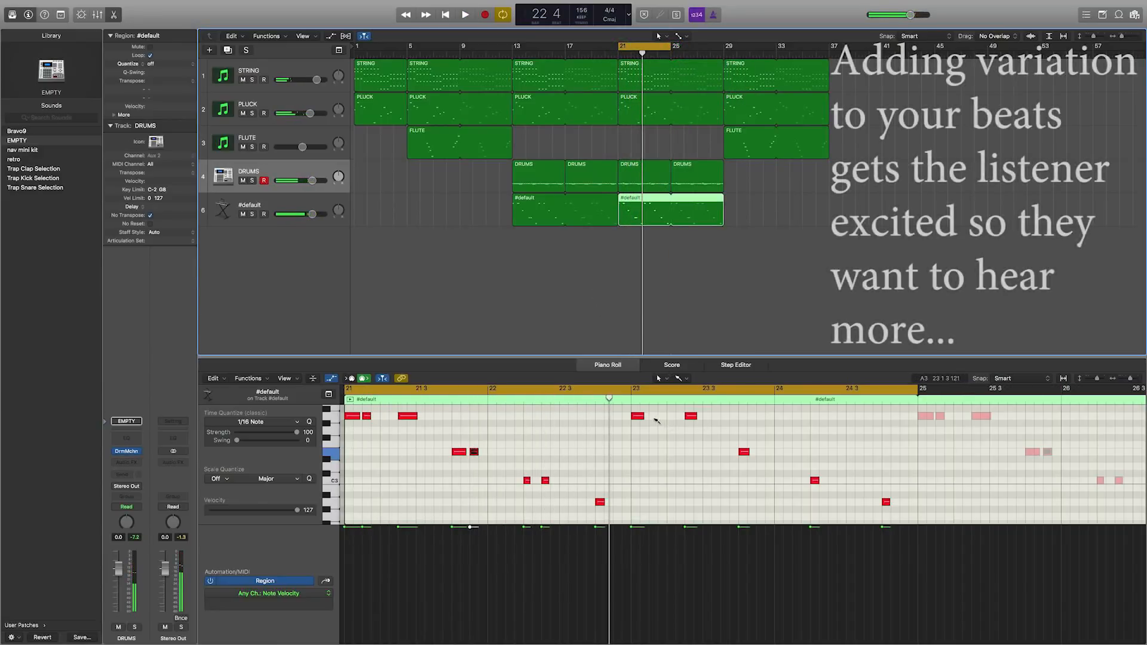
Step: Add A3 notes on the second half of beat 1 and on beat 2 of bar 23, with velocities raised to 127
click(653, 416)
drag(648, 564, 675, 451)
key(space)
drag(668, 565, 665, 468)
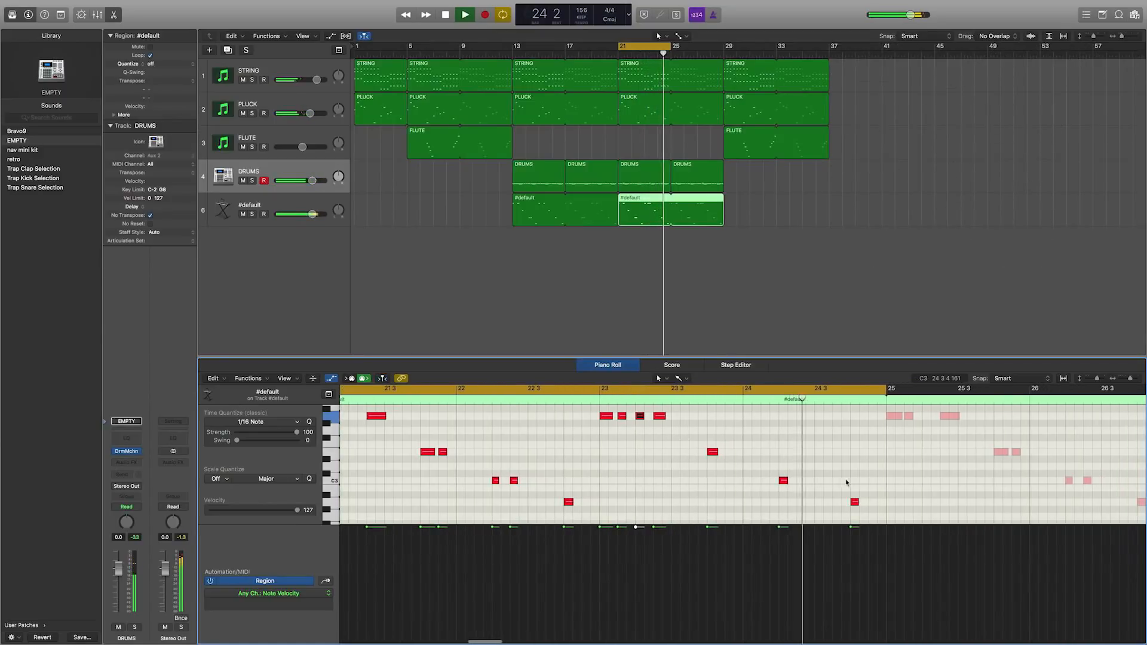
Step: Add C3 notes on the second half of beat 2 and on beat 3 of bar 24, raise their velocities to 127 and play back
key(space)
drag(797, 482, 801, 482)
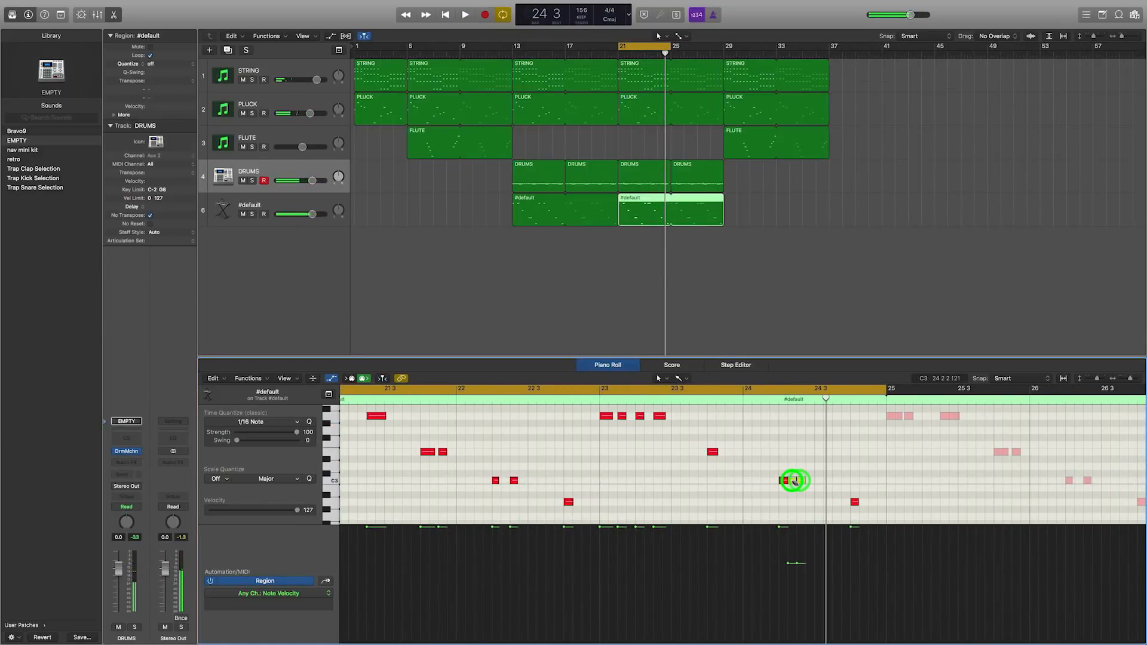
click(819, 482)
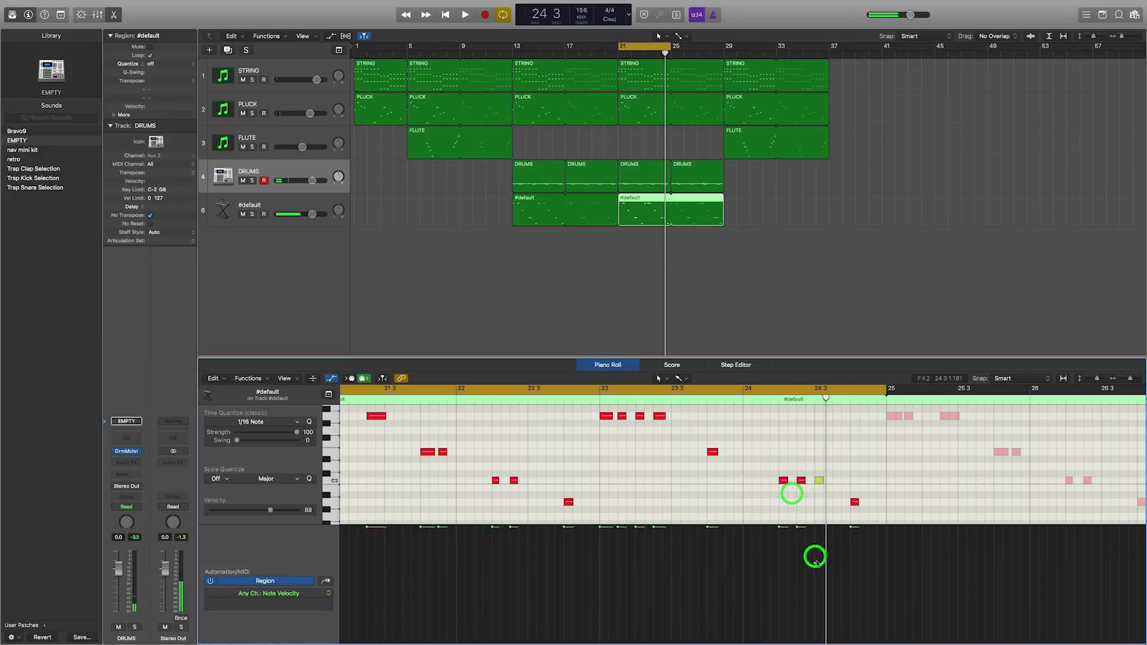
key(space)
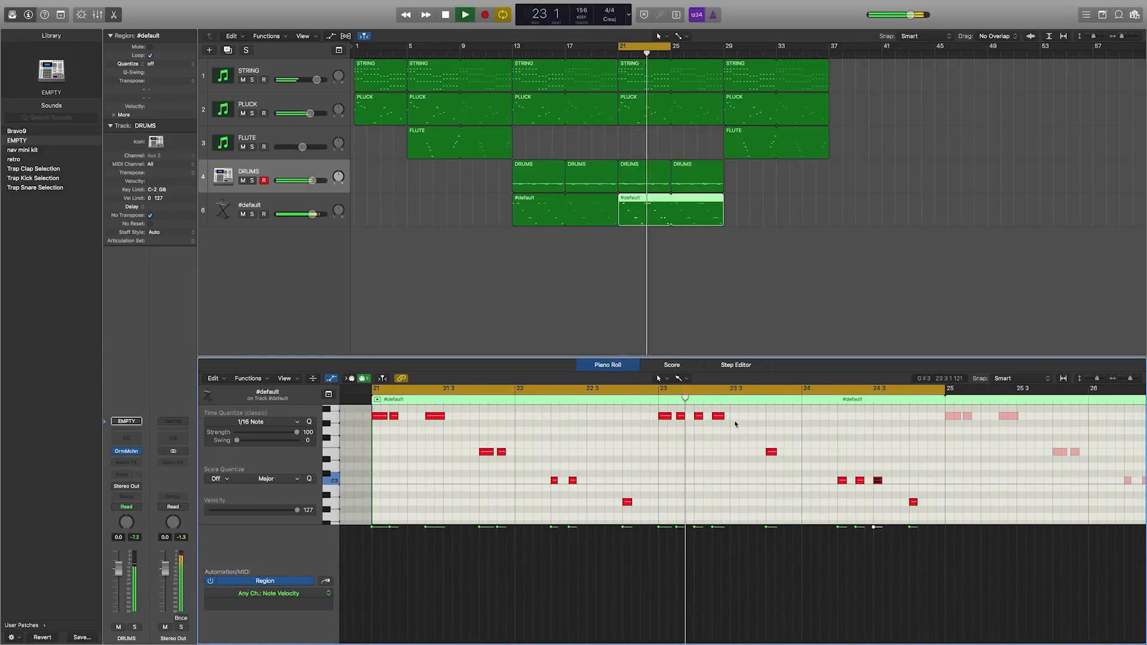
Step: Delete the A3 note on the second half of beat 2 of bar 23 and return the playhead to bar 21
click(718, 415)
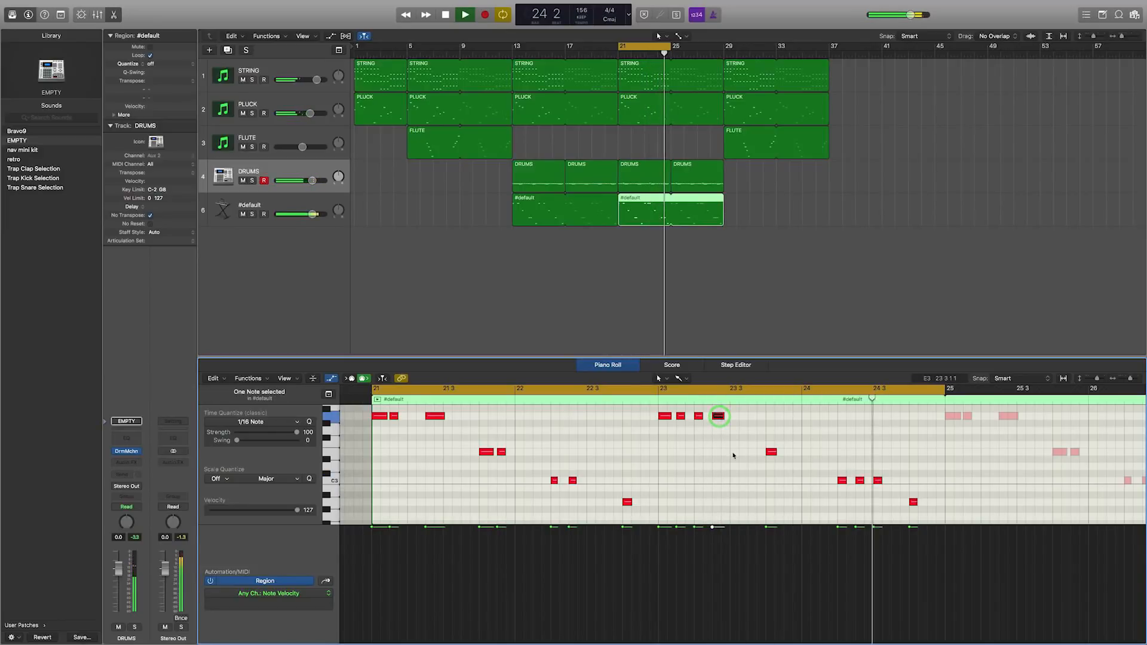
key(Delete)
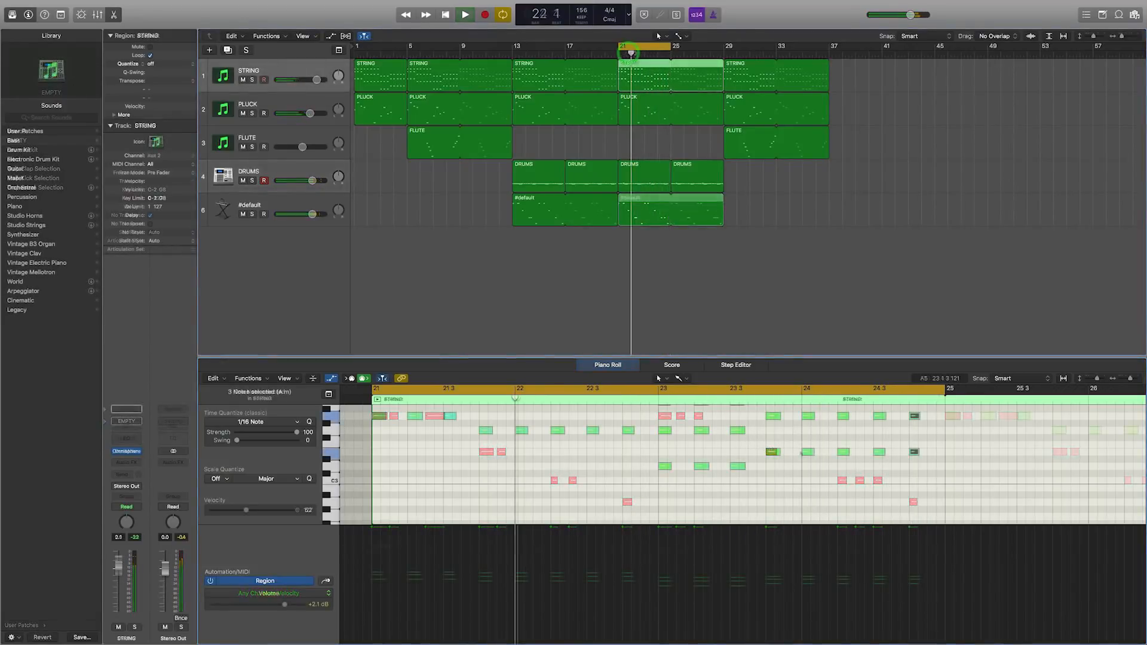
drag(629, 53, 619, 52)
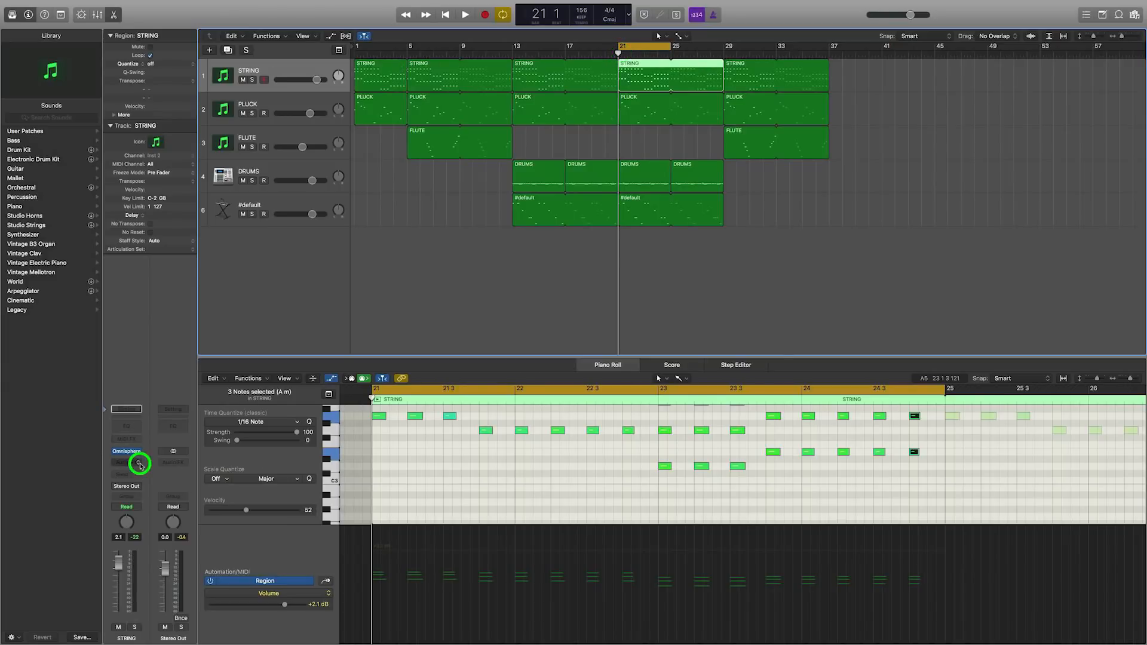
Step: Insert the Sugar Bytes Effectrix audio effect in stereo on the STRING track
click(140, 464)
click(419, 256)
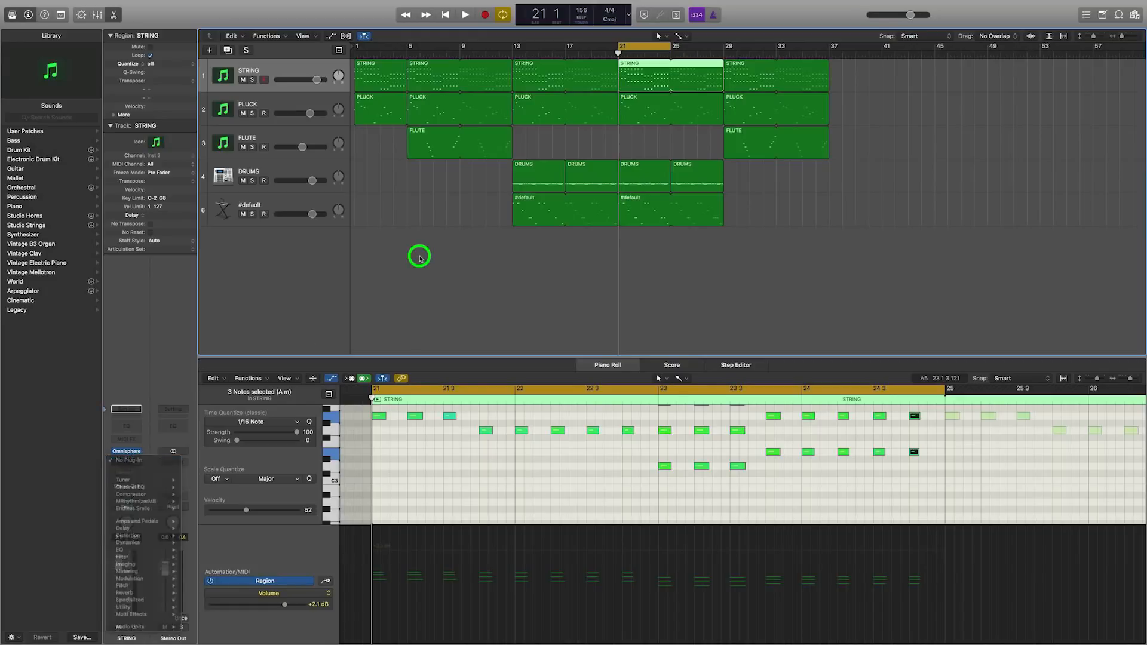
click(140, 464)
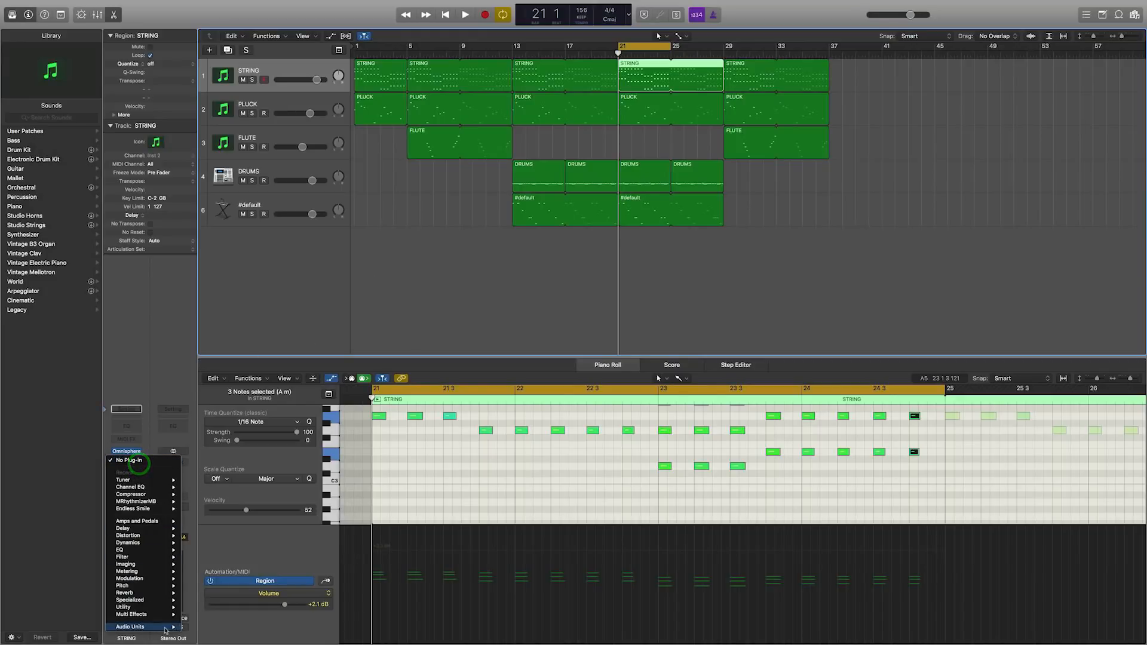
mouse_move(165, 628)
mouse_move(218, 630)
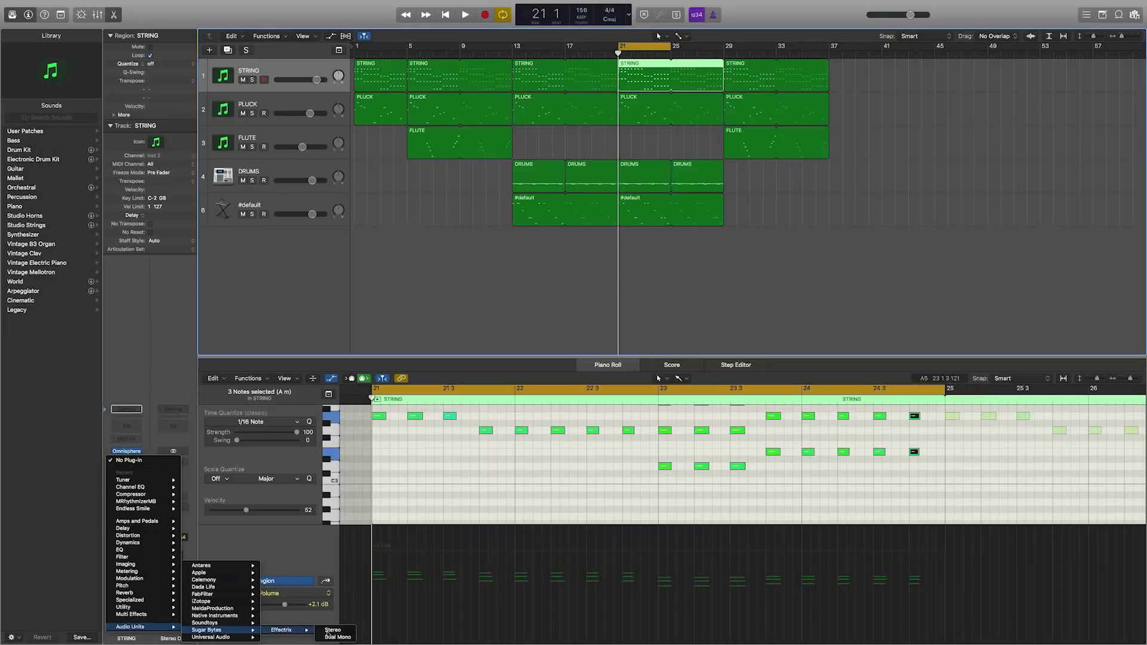
click(329, 630)
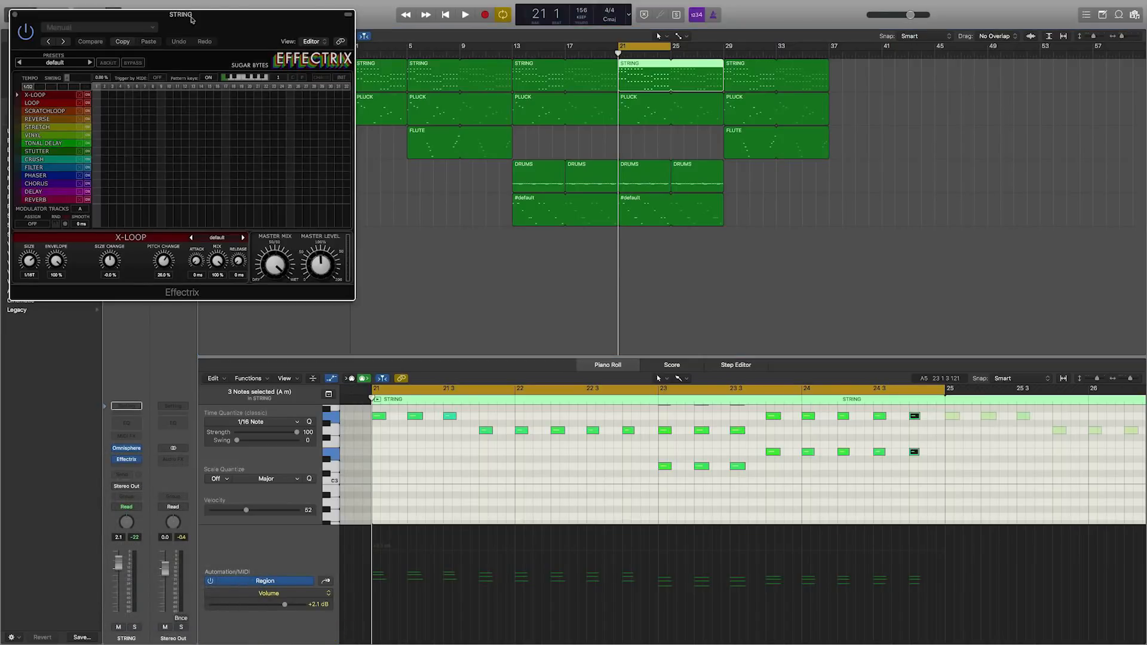
Step: Draw Phaser blocks over steps 1 to 9 and 17 to 25 of the Effectrix sequencer and play the result
drag(192, 20, 380, 203)
key(space)
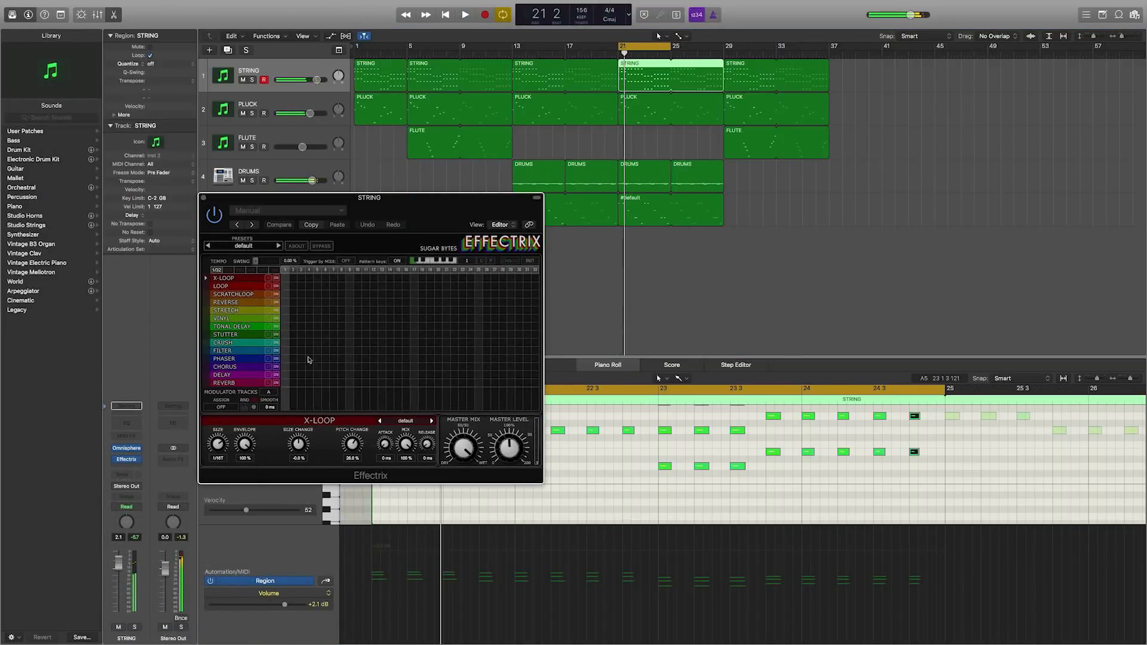
drag(284, 359, 320, 361)
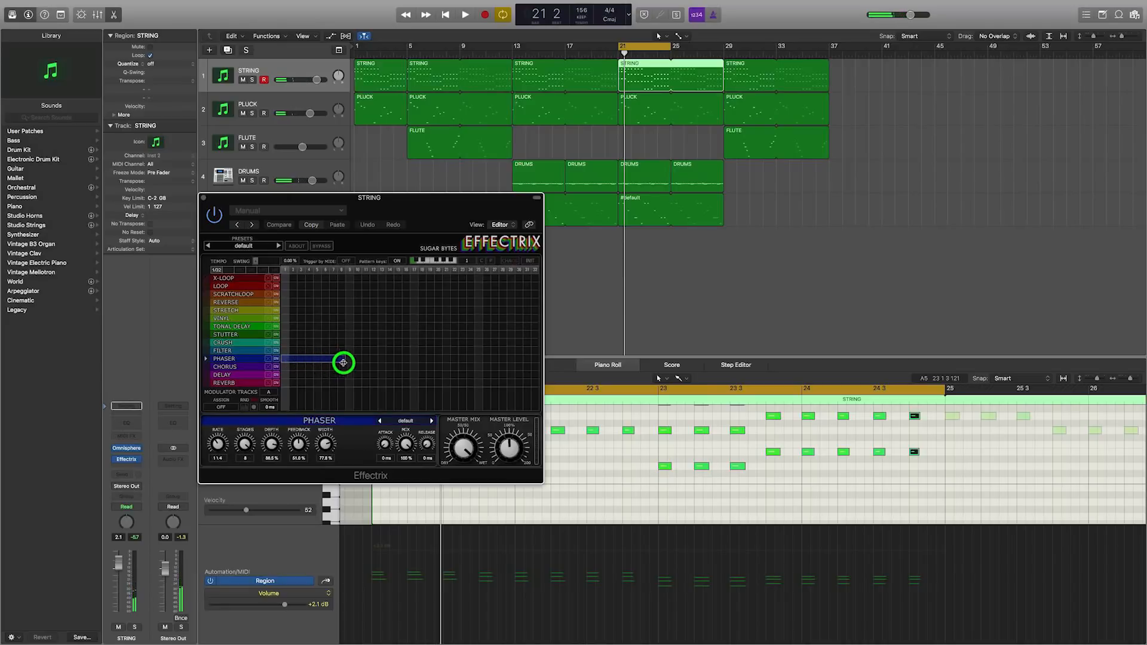
key(space)
key(space)
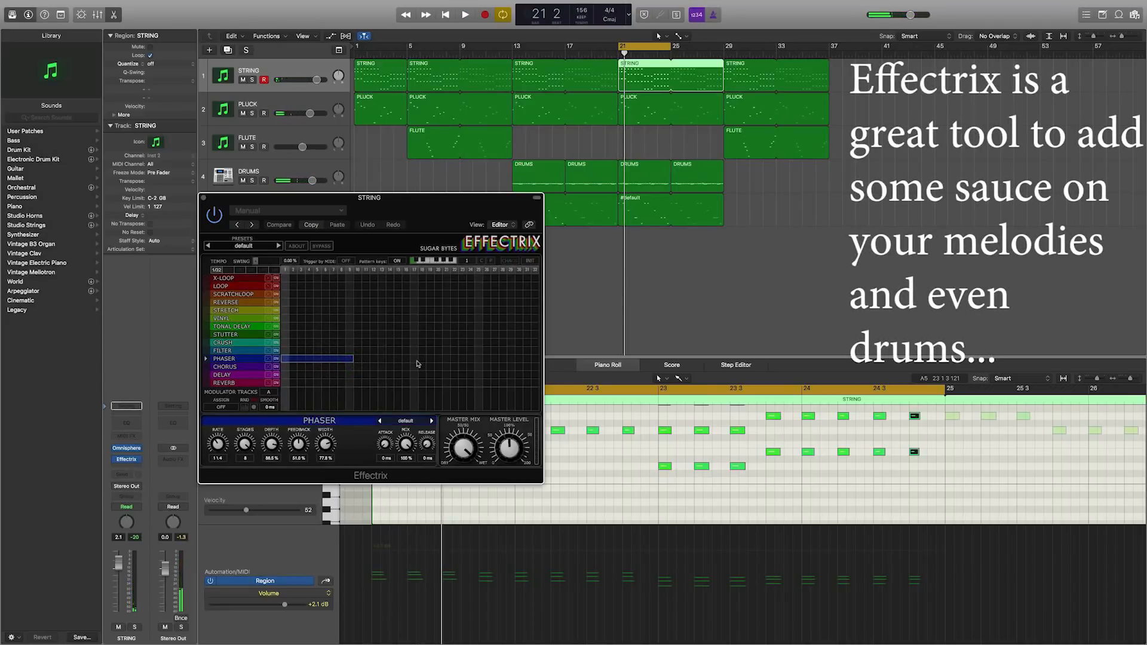
key(space)
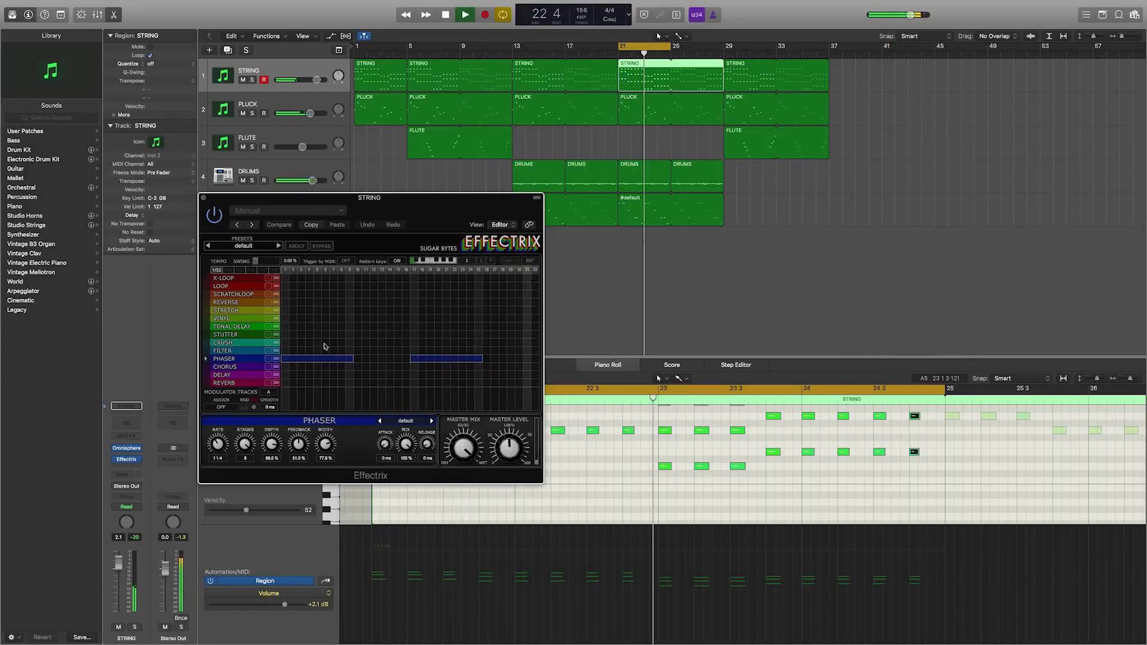
Step: Draw a Vinyl block over steps 9 to 13 and audition its Sweet Scratch preset with the Mix at about 47%
click(351, 321)
drag(351, 320, 383, 323)
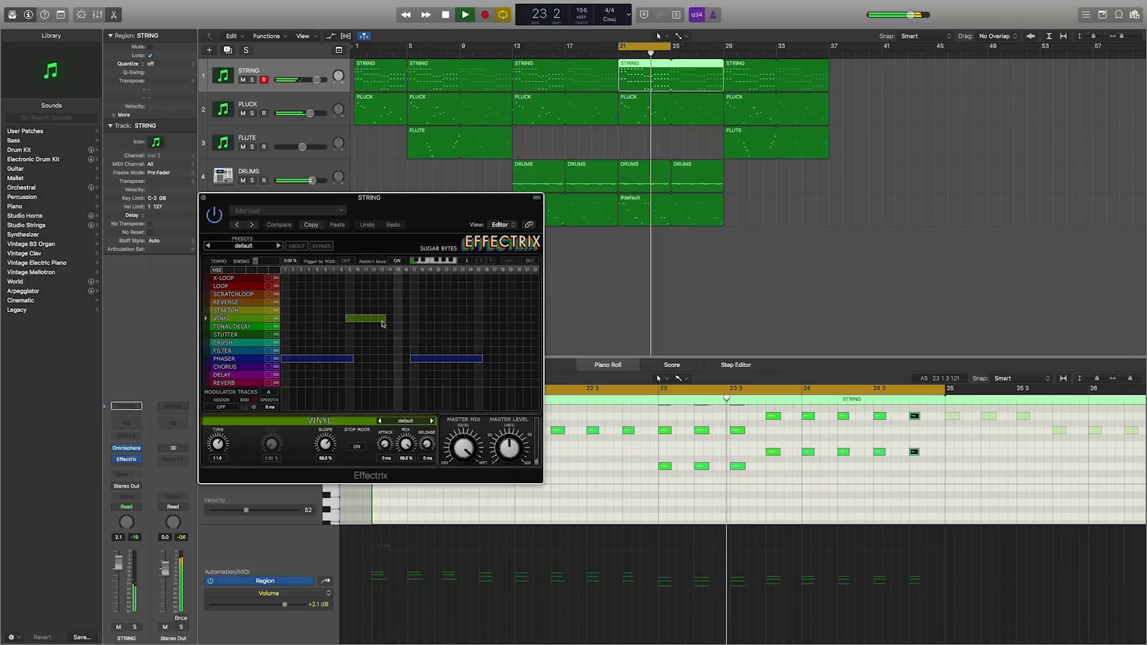
click(432, 421)
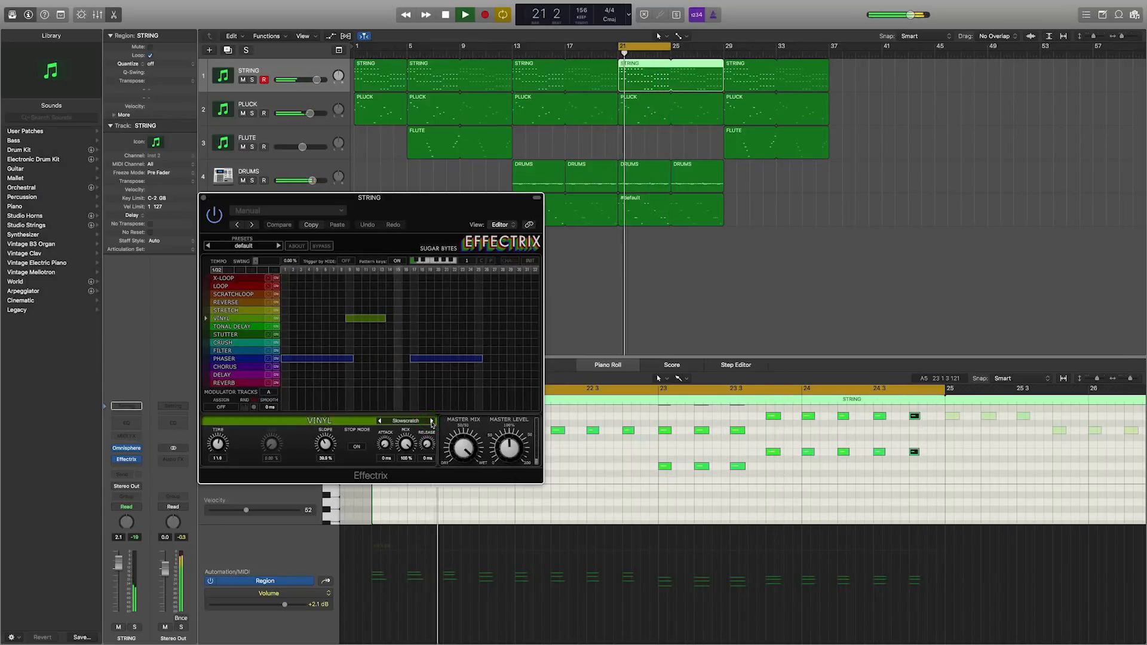
click(431, 421)
click(432, 421)
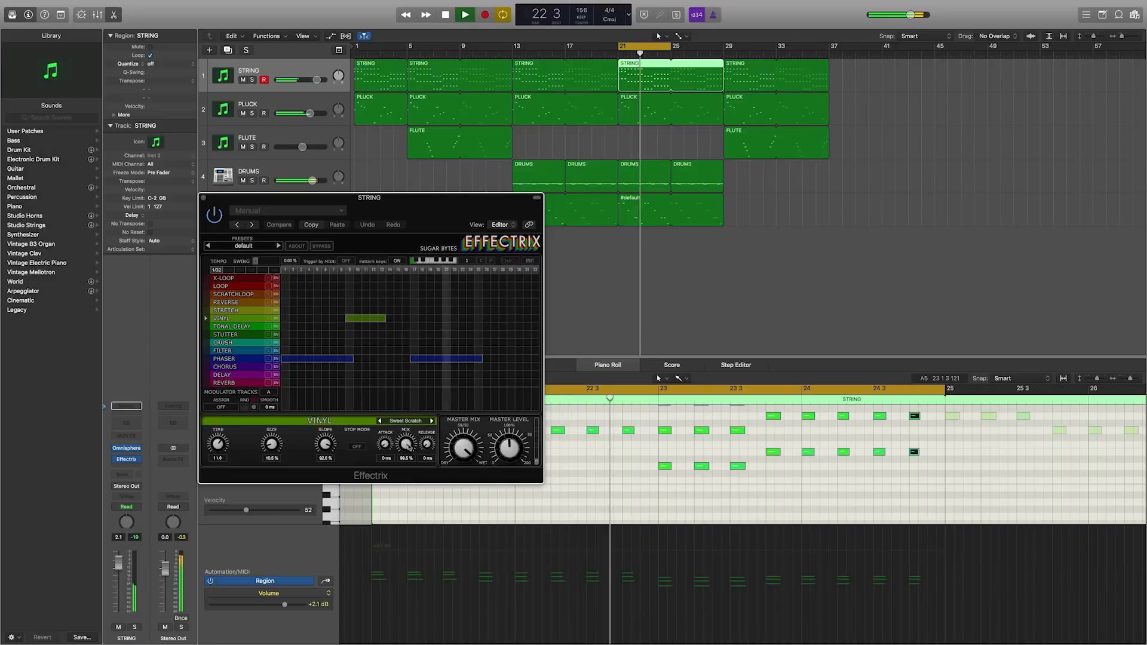
mouse_move(406, 445)
mouse_down()
mouse_move(405, 481)
mouse_move(406, 442)
mouse_up()
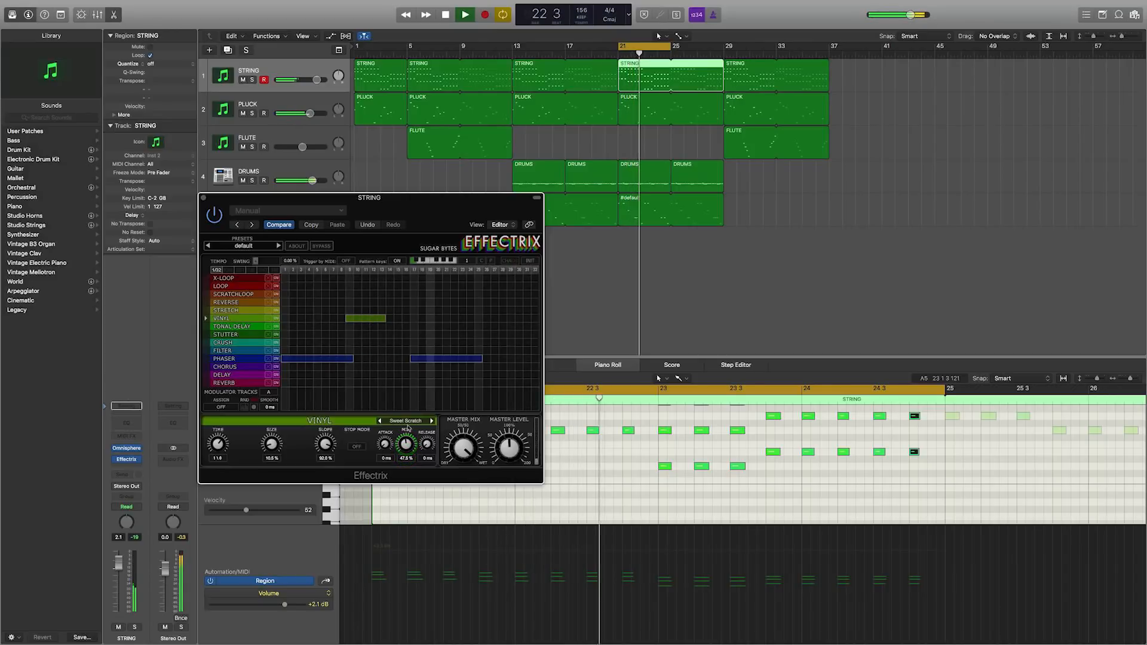
Step: Change the Vinyl preset to Blame The DJ, set its Mix to 81% and close Effectrix
click(431, 421)
click(431, 421)
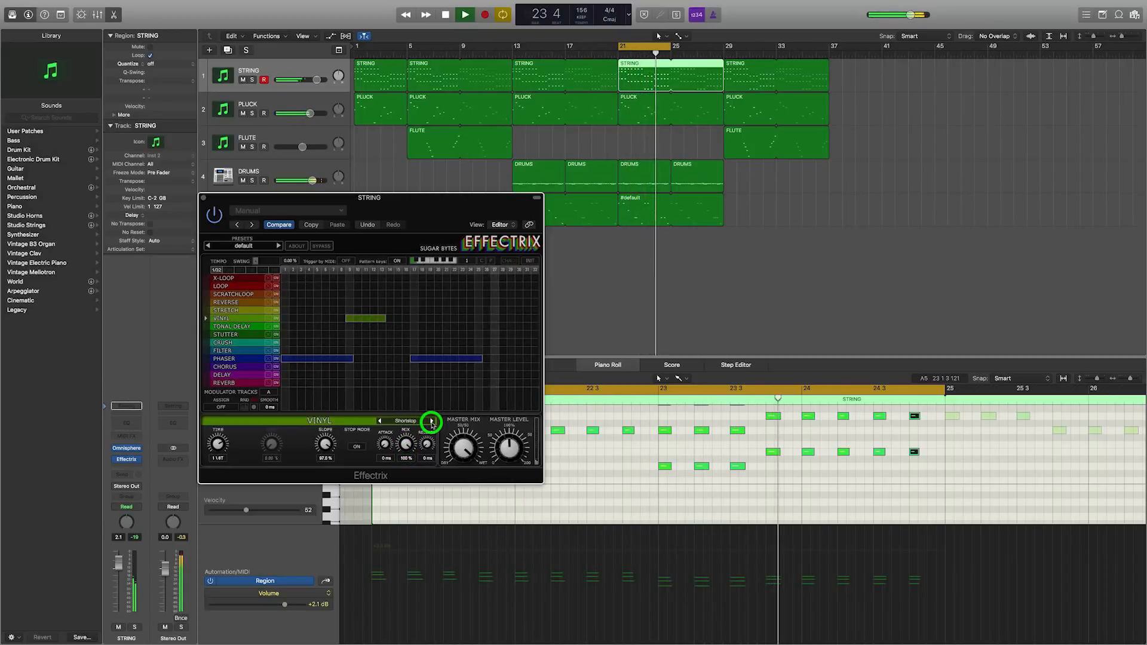
click(432, 421)
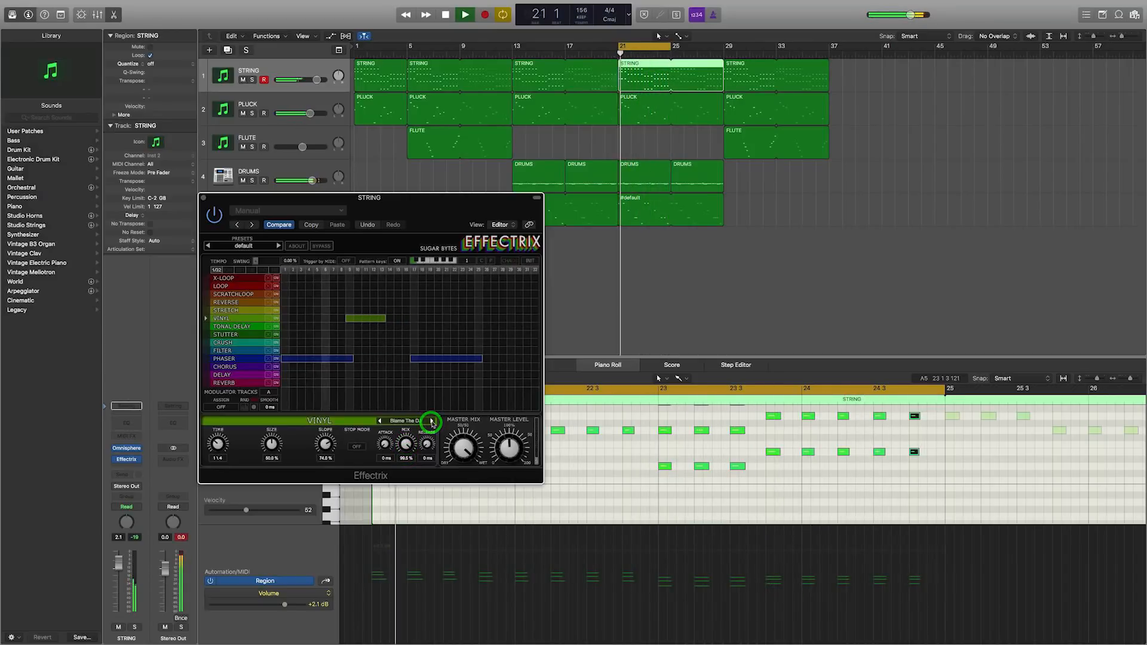
click(406, 449)
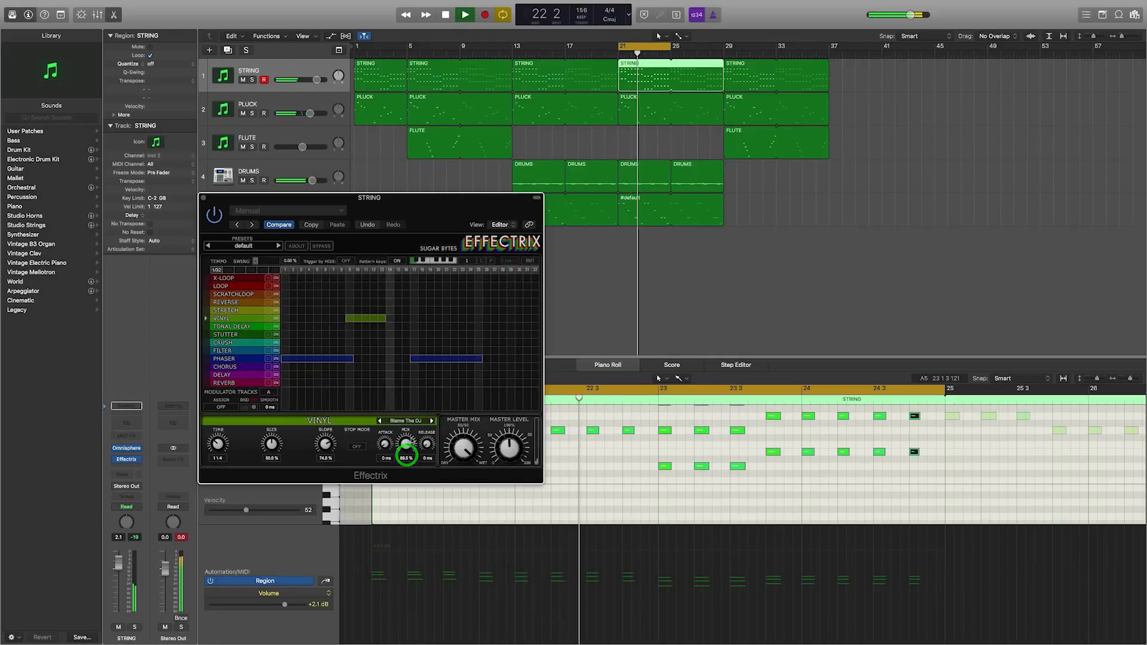
drag(407, 450, 407, 451)
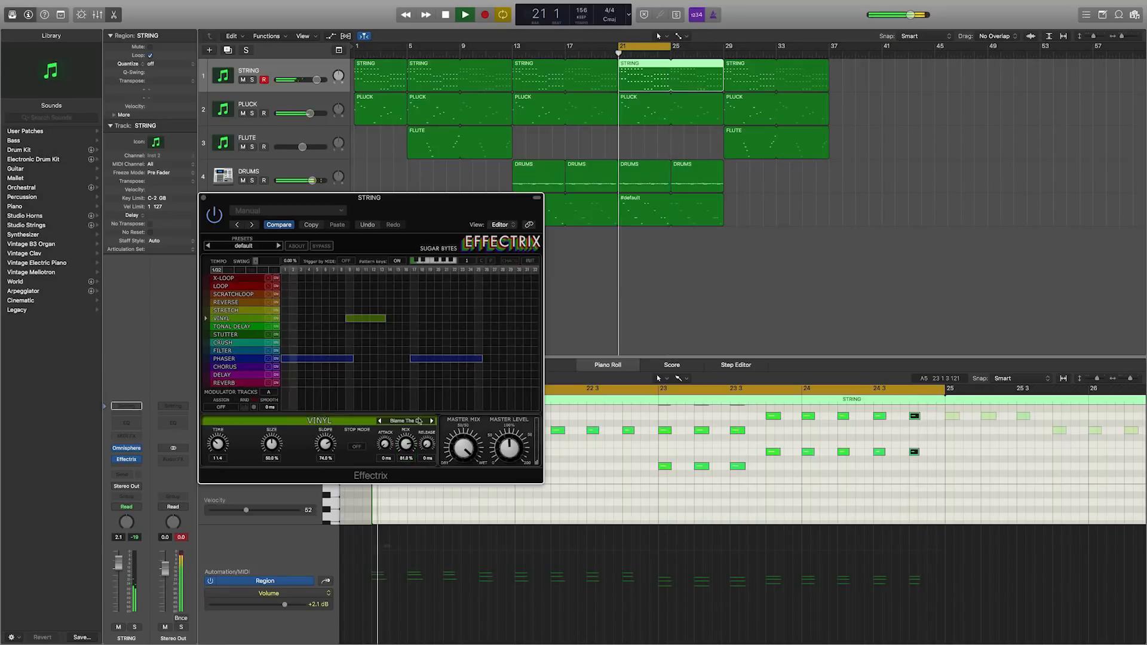
click(204, 198)
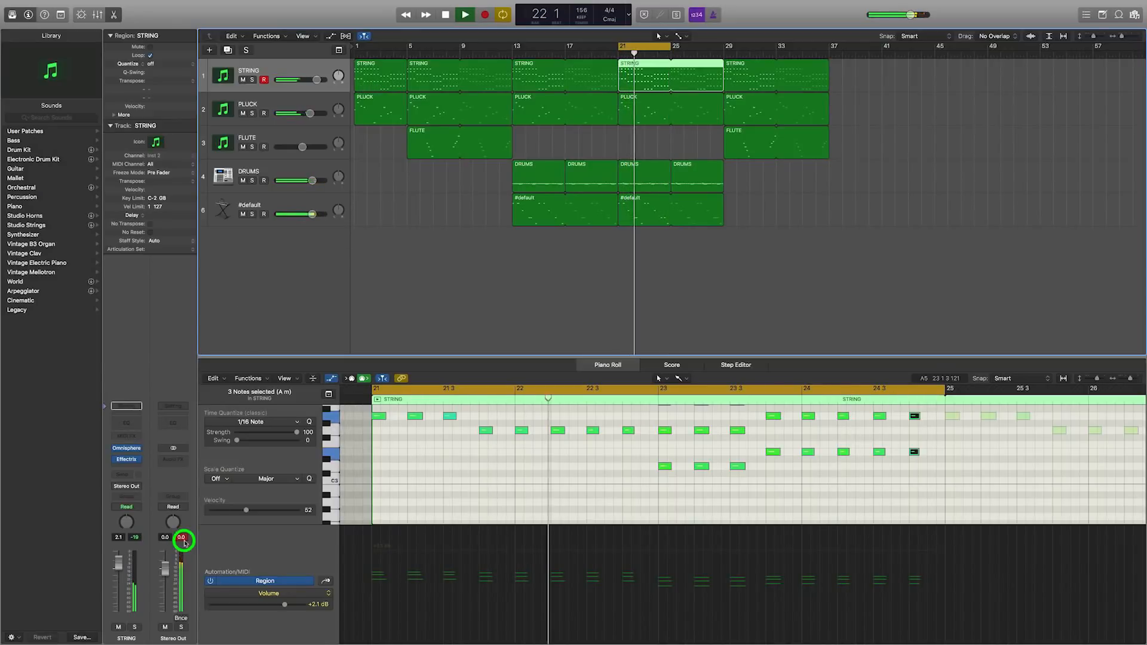
Step: Reopen Effectrix on the STRING track, reduce the Vinyl Mix to about 63% and close the plug-in
click(126, 460)
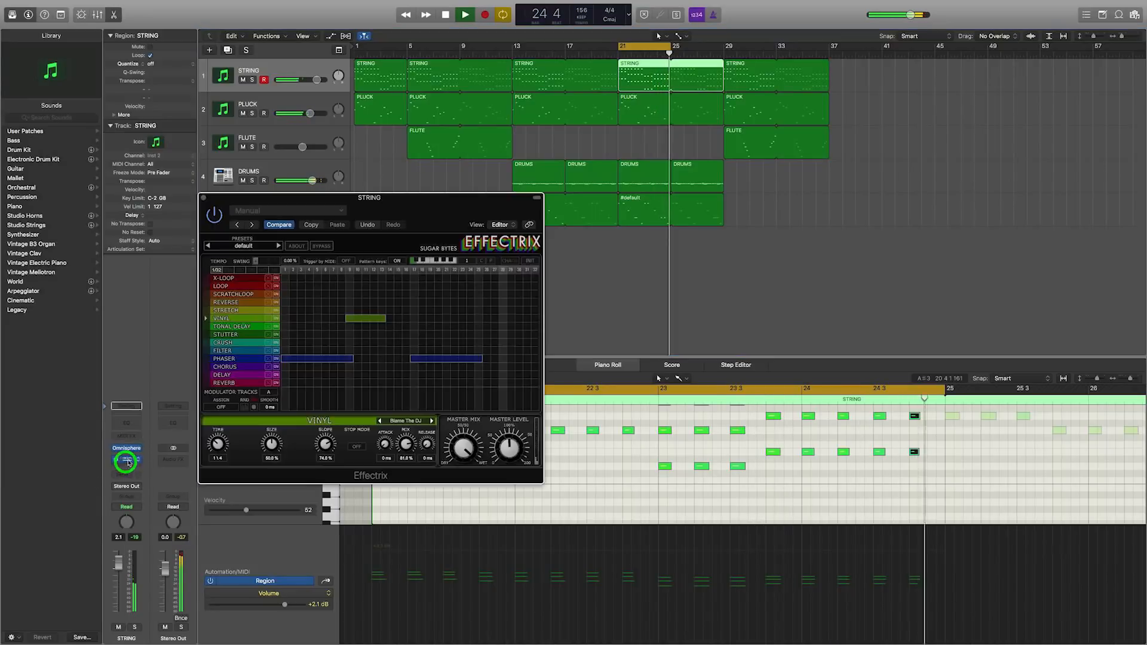
click(126, 460)
click(127, 459)
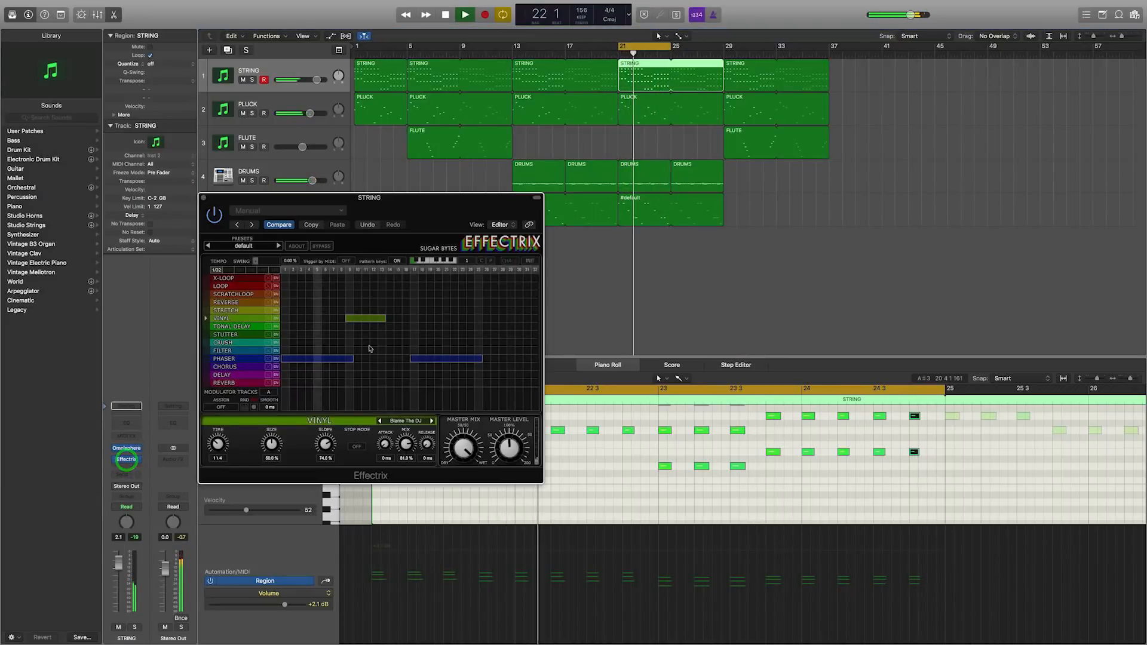
drag(407, 451, 404, 468)
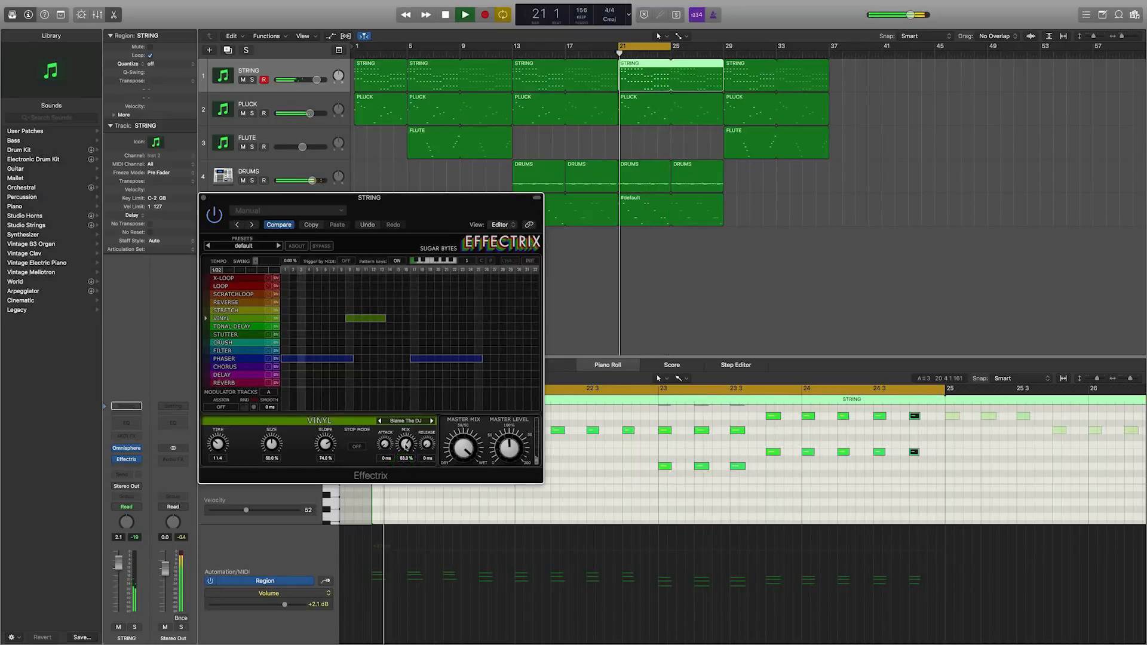
click(203, 197)
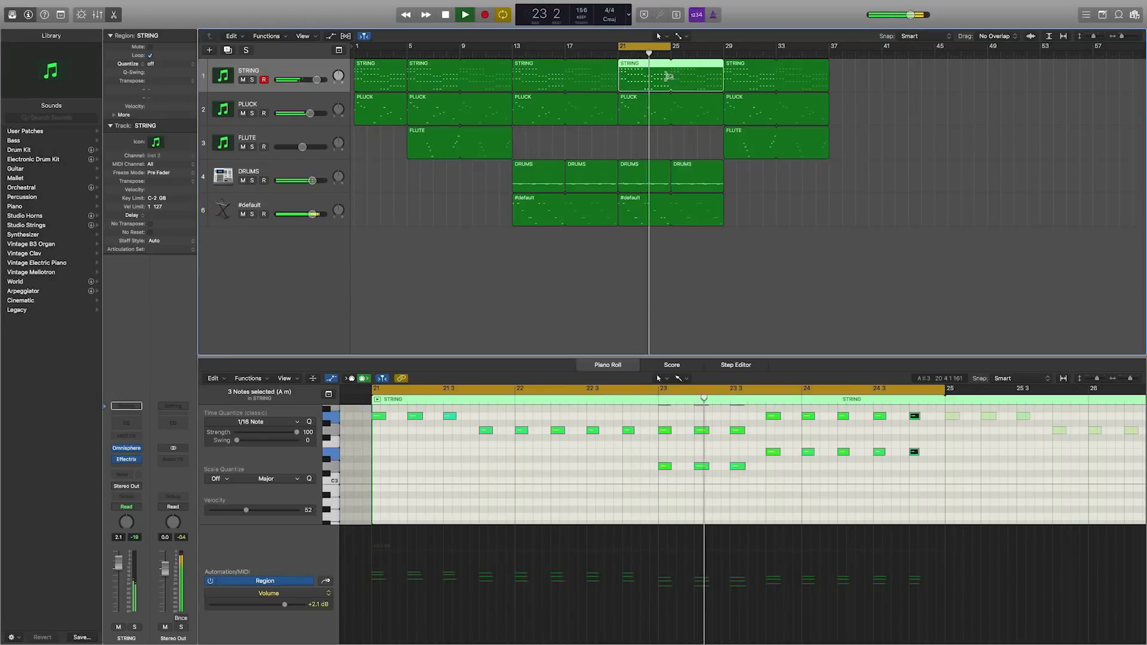
Step: Move the cycle range to bars 1 to 5 and play from bar 1
key(space)
drag(639, 49, 340, 52)
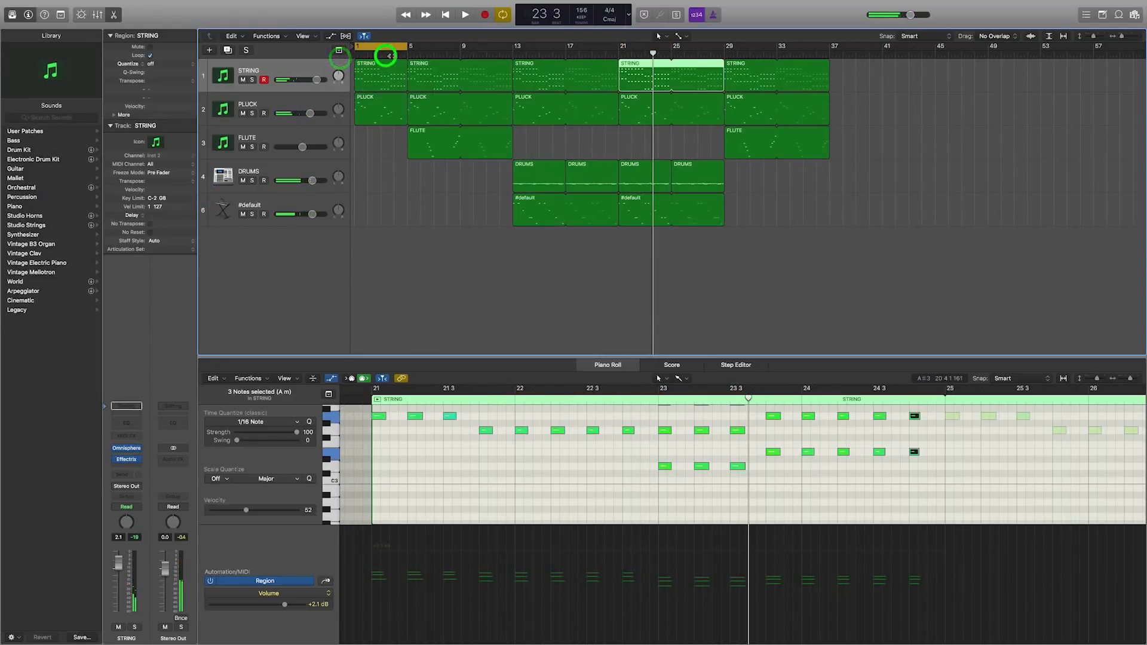
key(space)
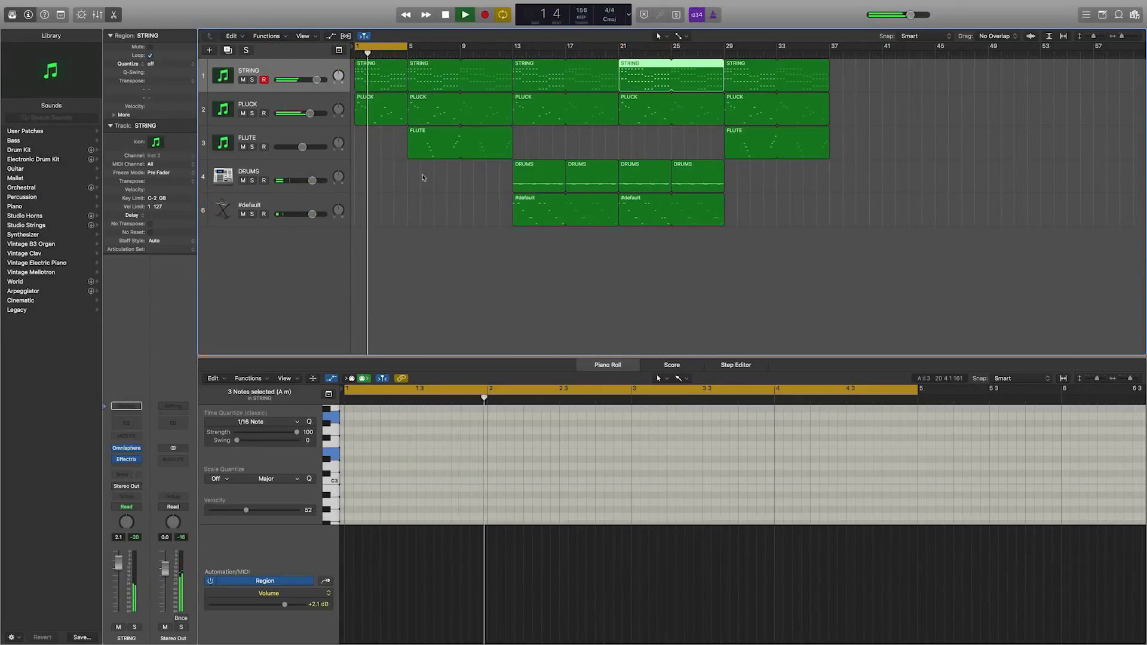
Step: Return the playhead to bar 1, turn off the cycle range and play the arrangement without looping
key(space)
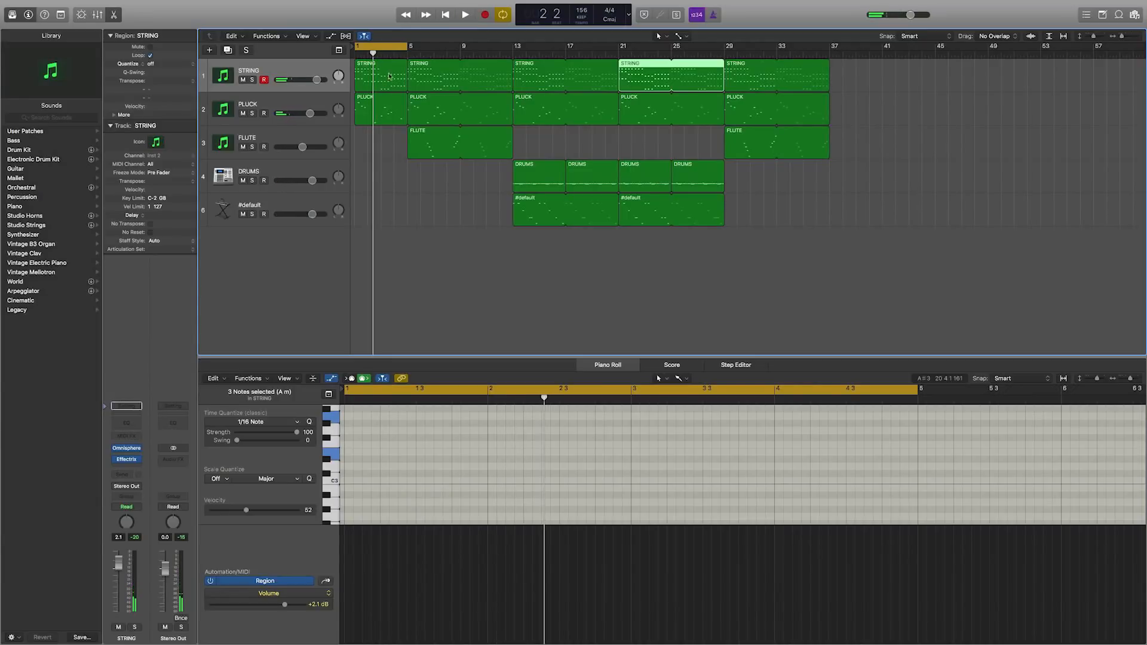
drag(375, 54, 342, 59)
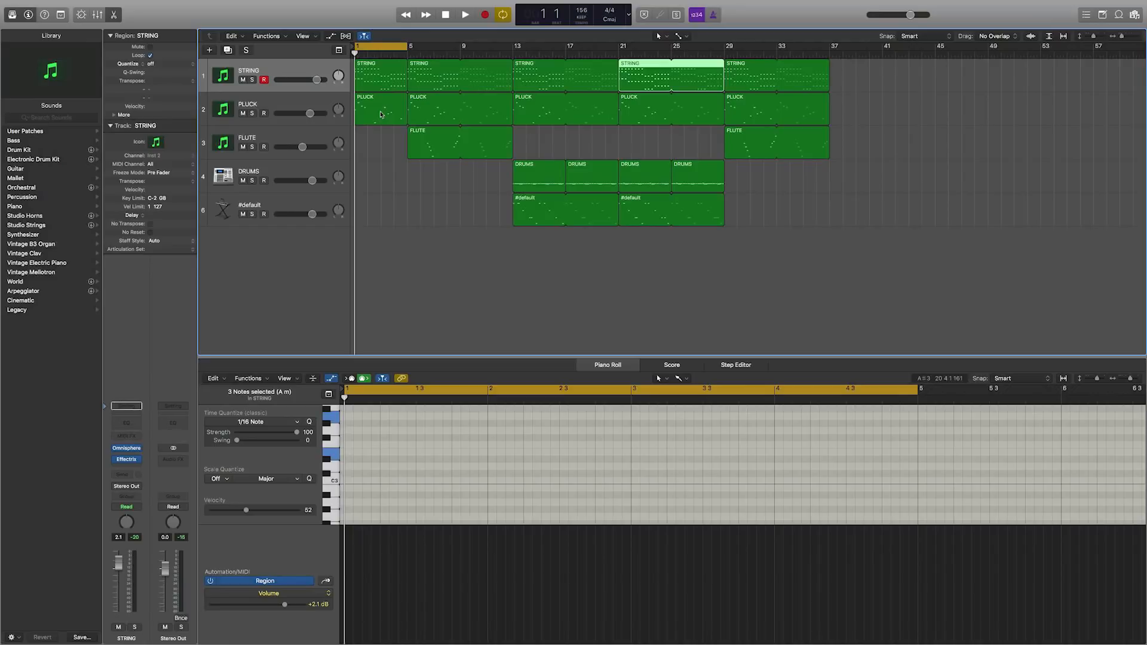
click(385, 46)
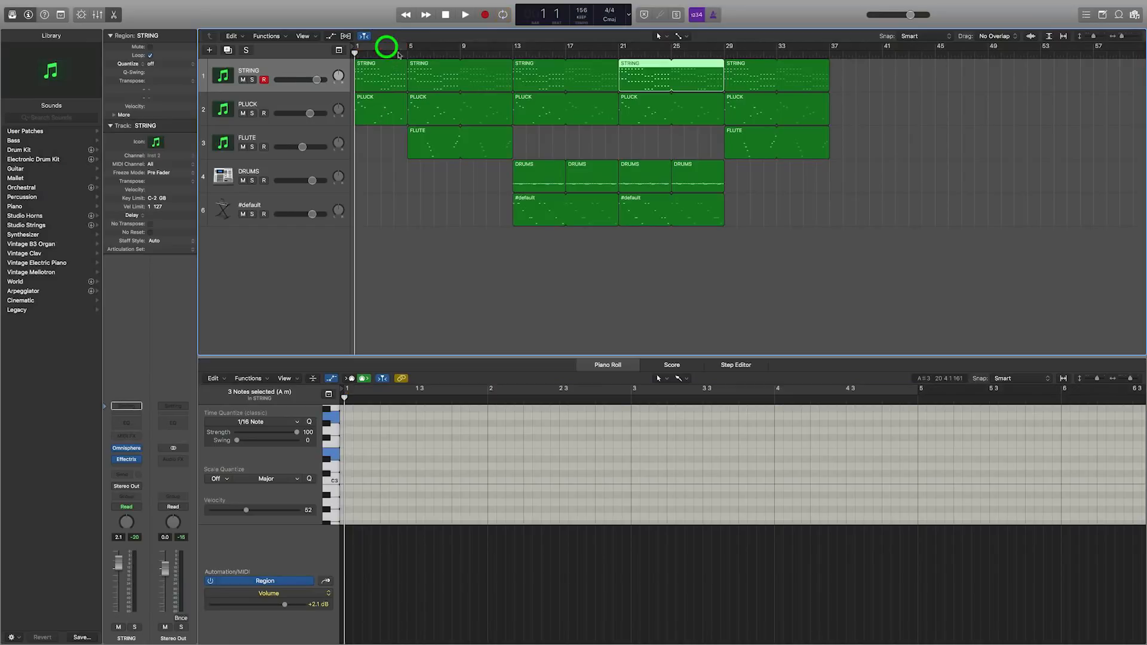
key(space)
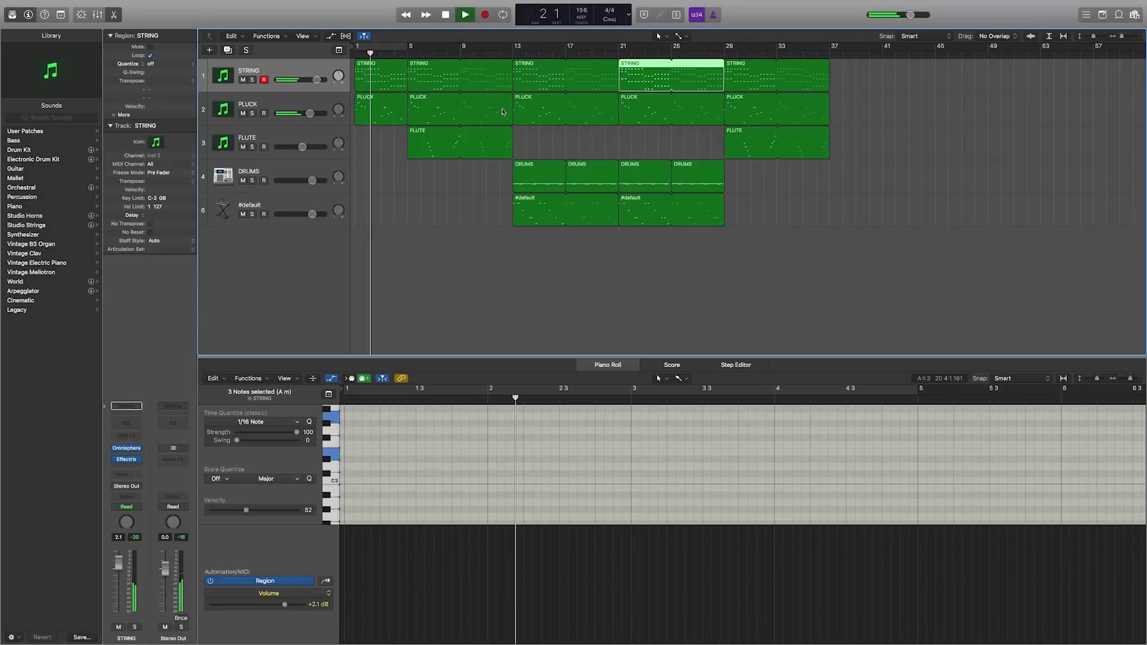
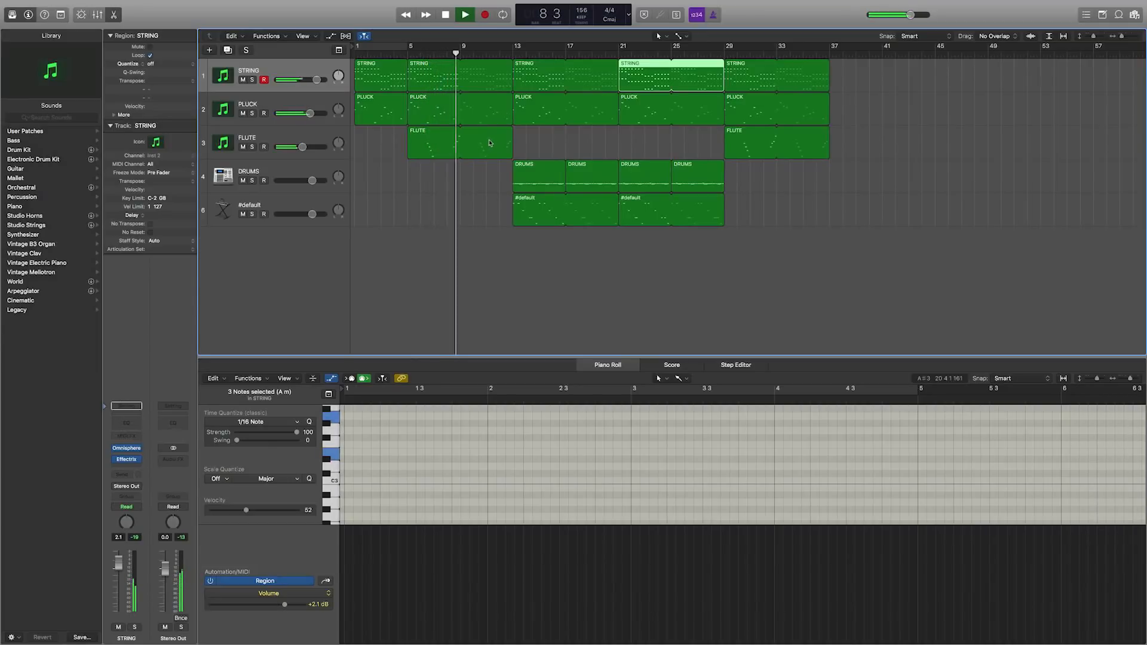
Step: Shorten the FLUTE, PLUCK and STRING section at bar 5 to end at bar 9 and move all following regions up to bar 9
drag(496, 132, 450, 142)
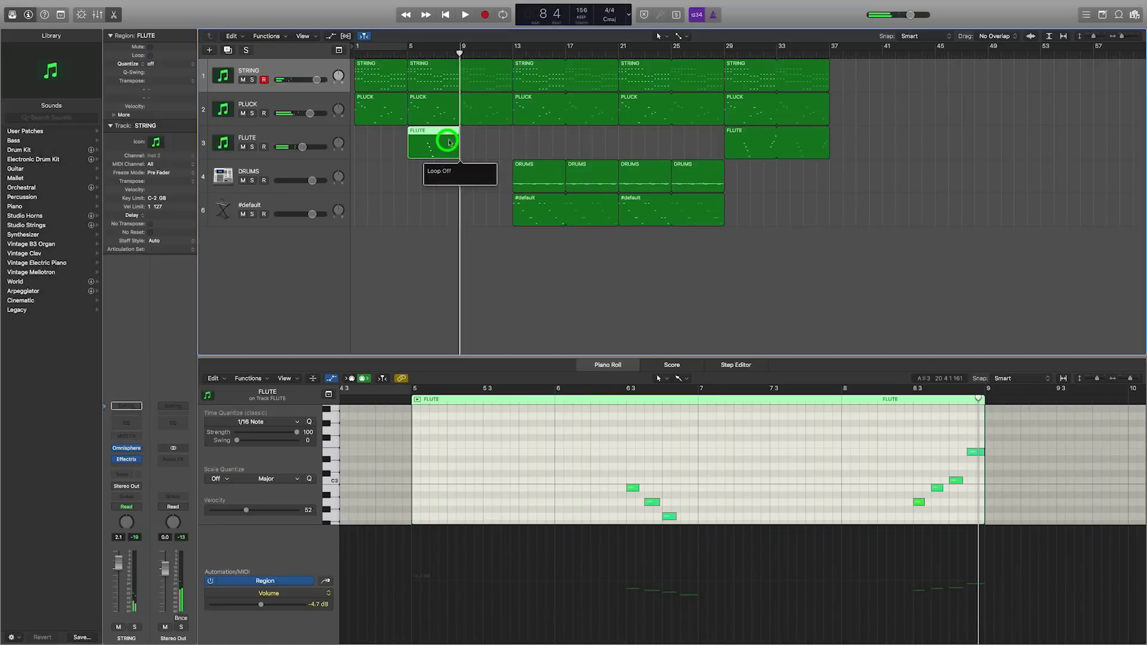
drag(489, 99, 448, 80)
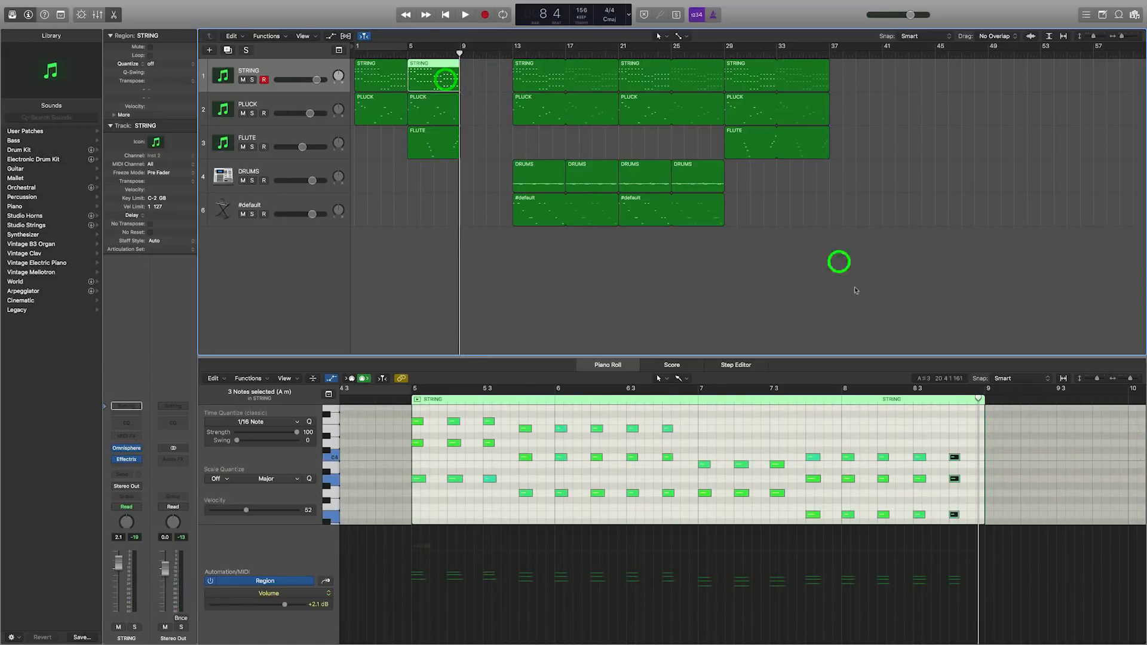
drag(855, 290, 470, 67)
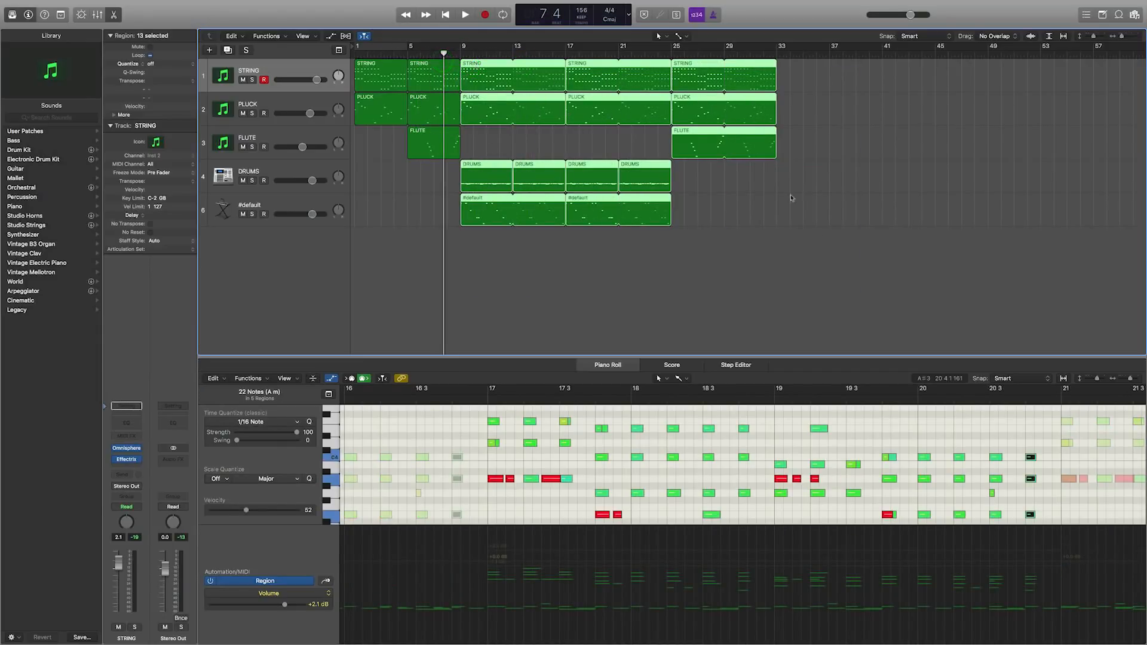
Step: Shorten the final STRING, PLUCK and FLUTE regions to bars 25 to 29 and play back the tightened arrangement
drag(812, 215, 712, 75)
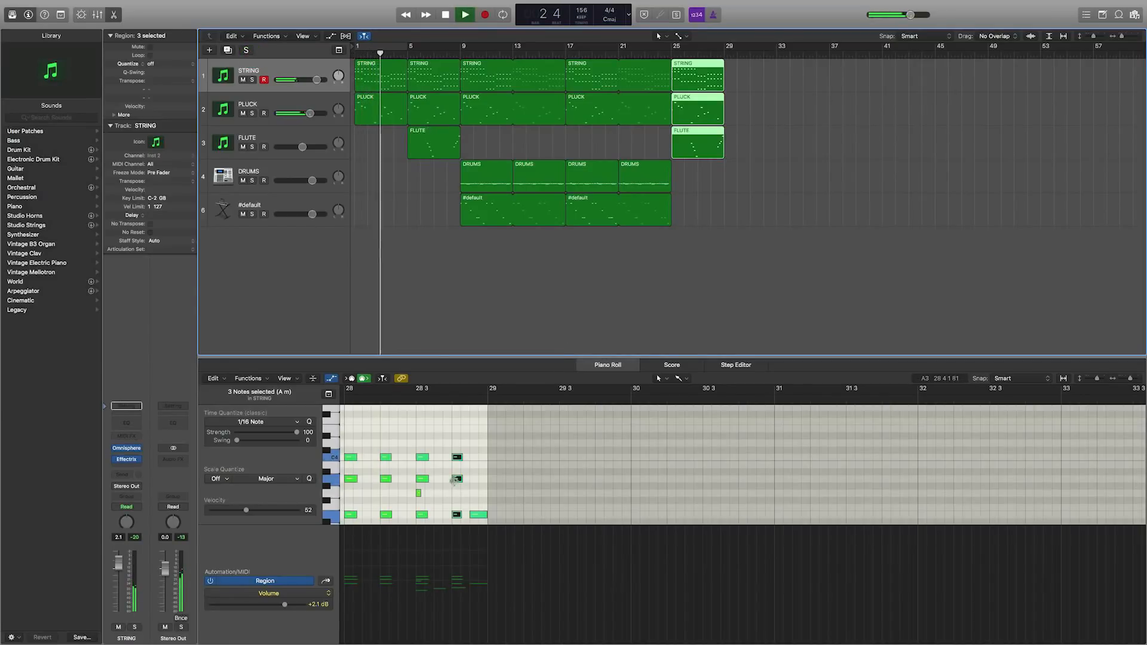
click(417, 494)
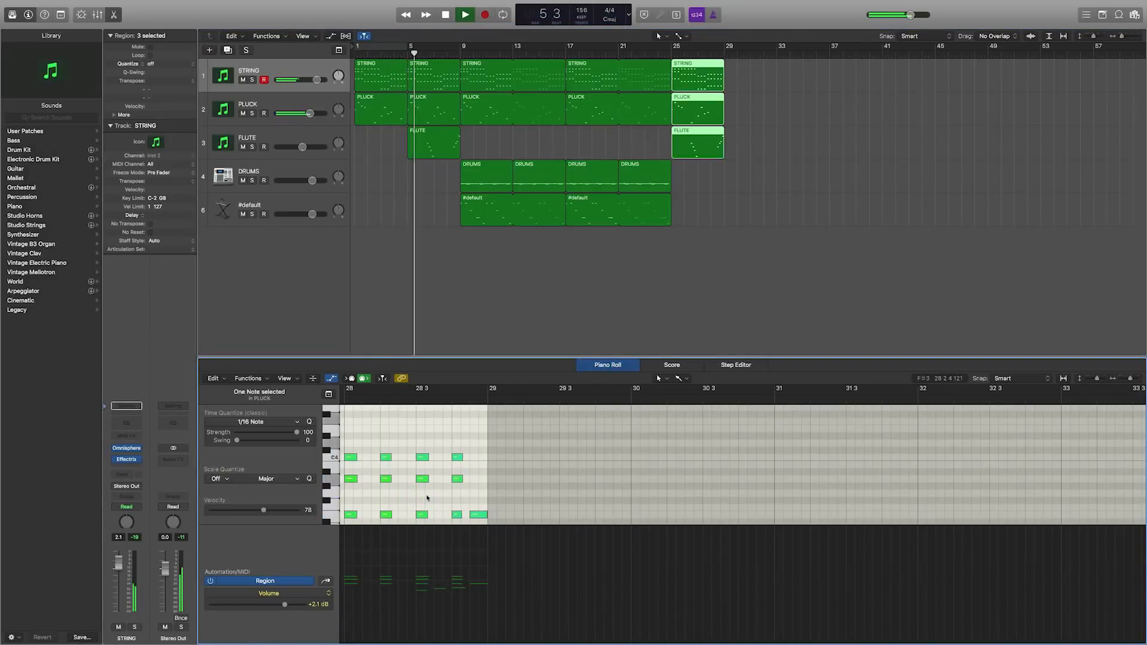
click(530, 312)
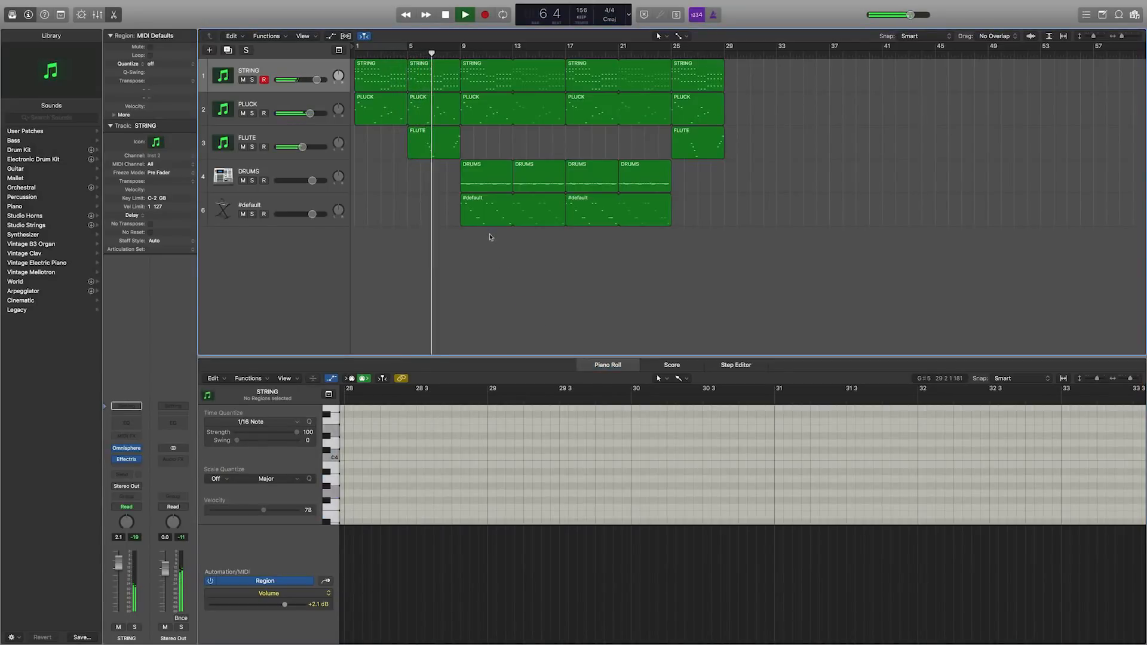
drag(697, 159, 701, 152)
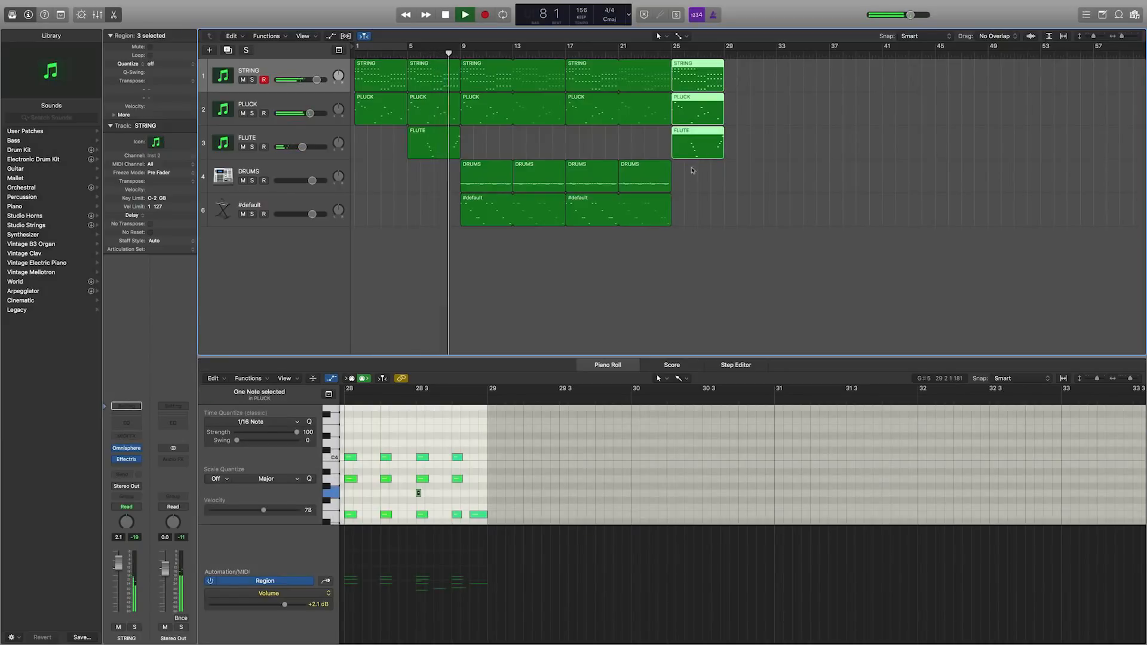
click(686, 270)
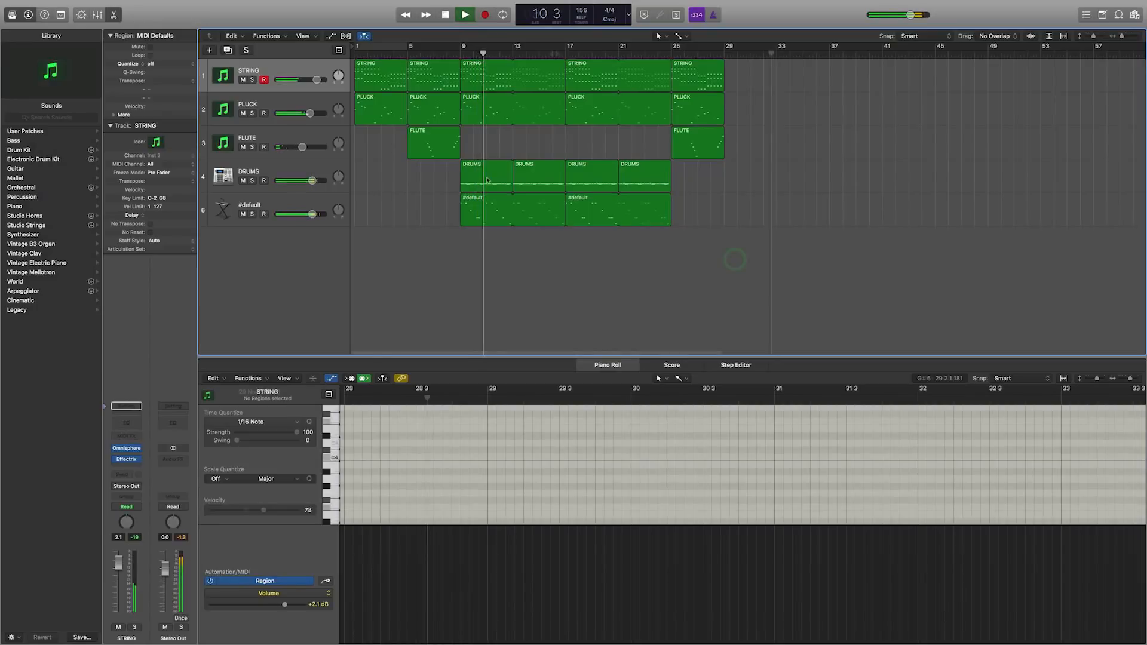
Step: Stop playback and inspect the notes of the DRUMS regions at bars 17 and 9, with the playhead at bar 9
key(space)
click(566, 52)
click(586, 175)
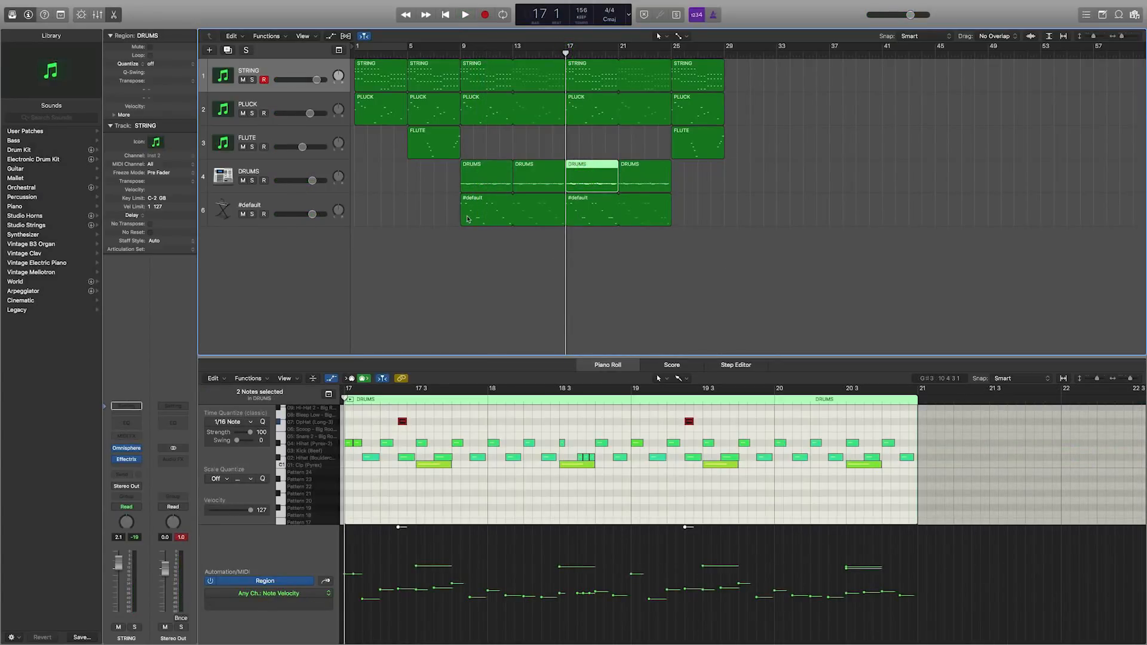
click(458, 62)
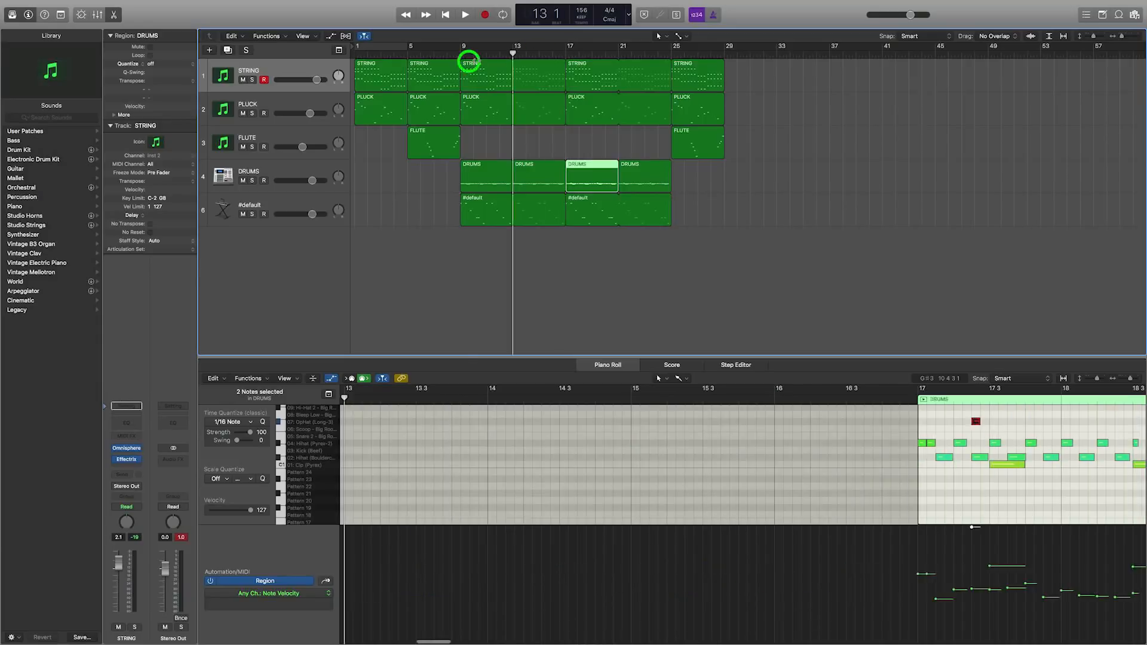
click(486, 163)
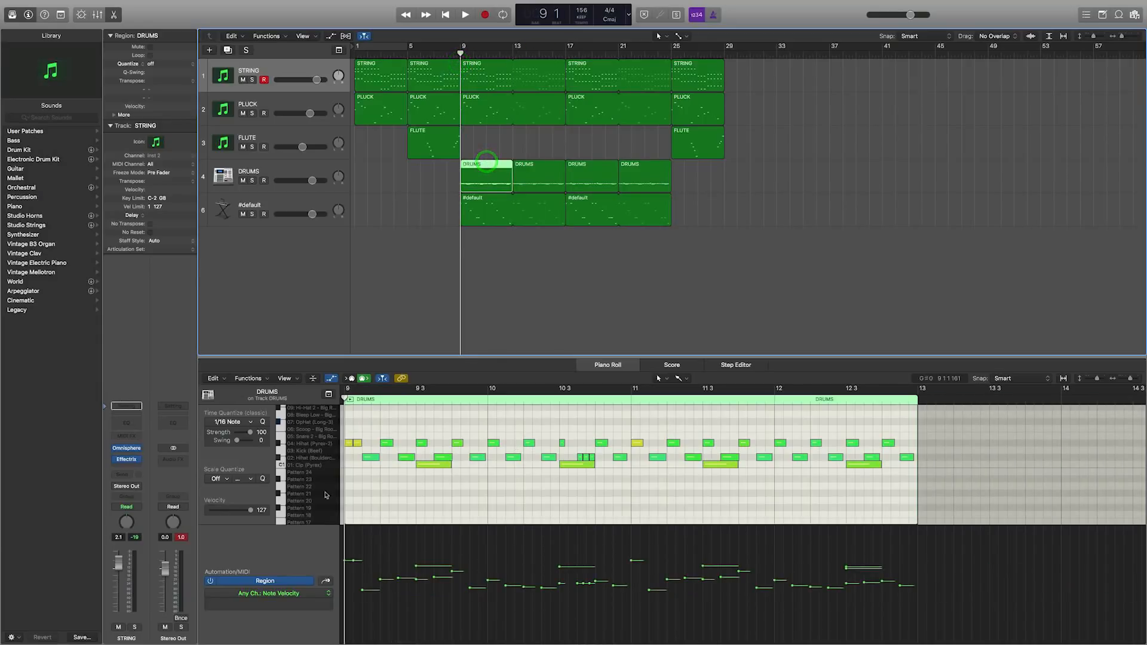
scroll(333, 461, up, 1)
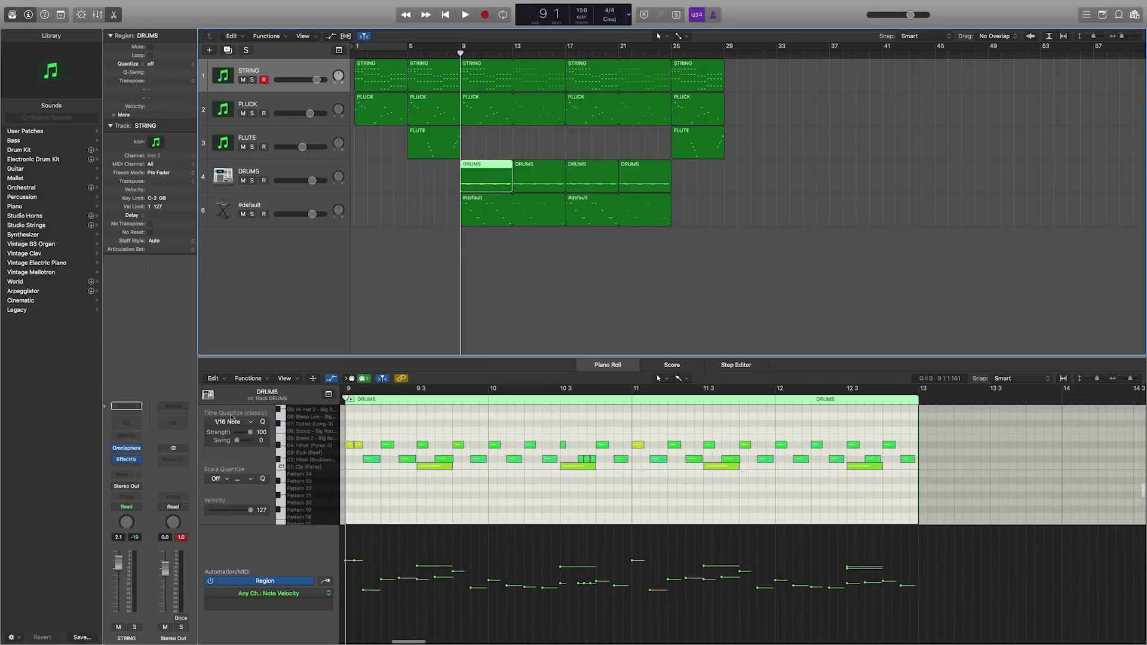
Step: Open Drum Machine Designer on the DRUMS track and load Perc (RimShot-2) and Perc (Bongo) from the Percussion folder onto empty pads
click(278, 167)
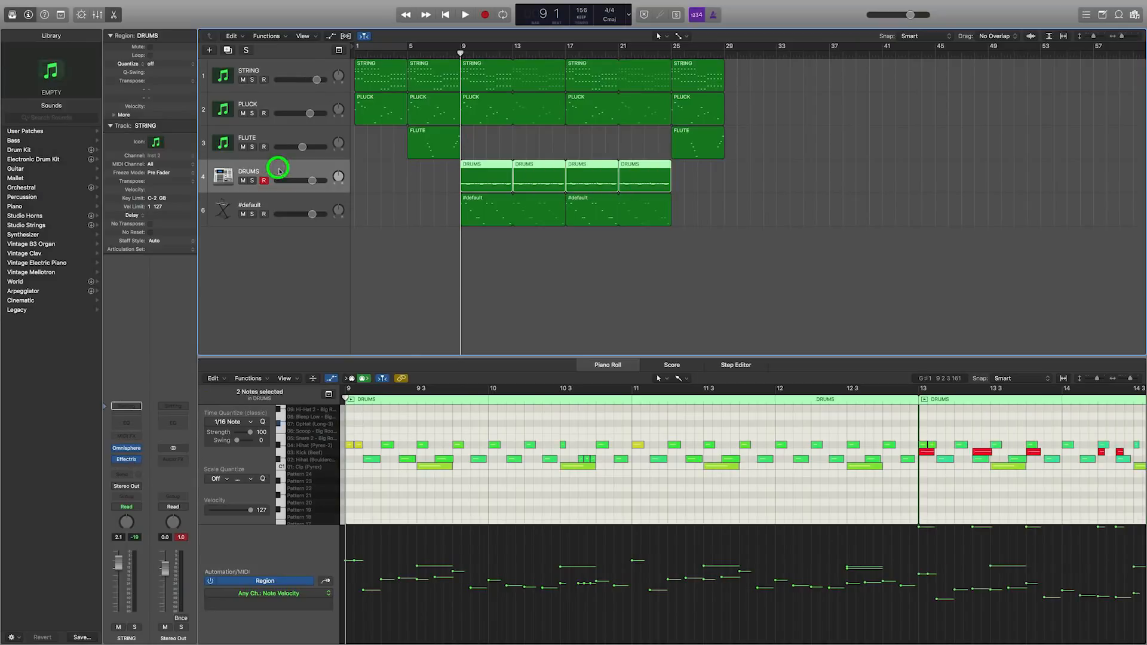
click(128, 452)
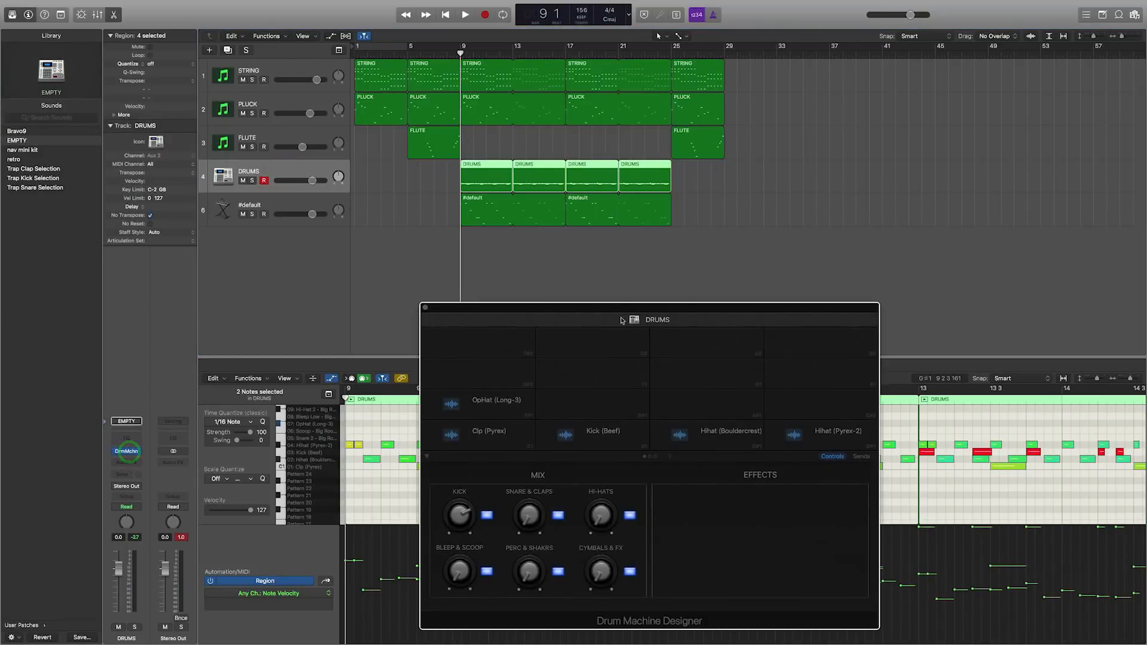
drag(610, 314, 446, 277)
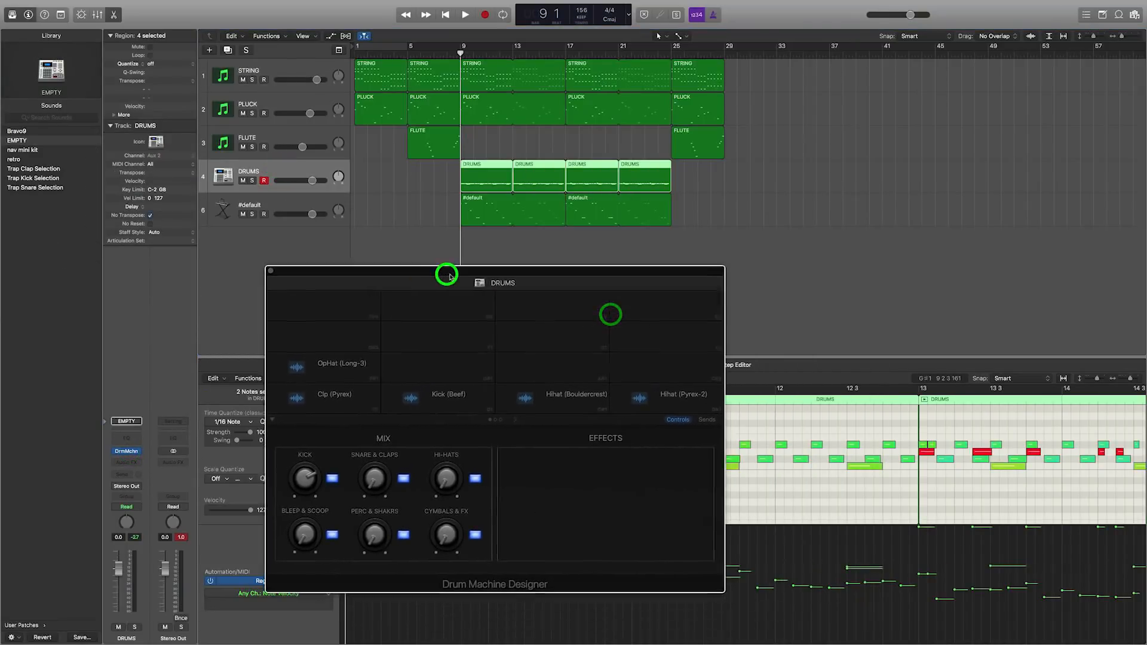
click(1134, 16)
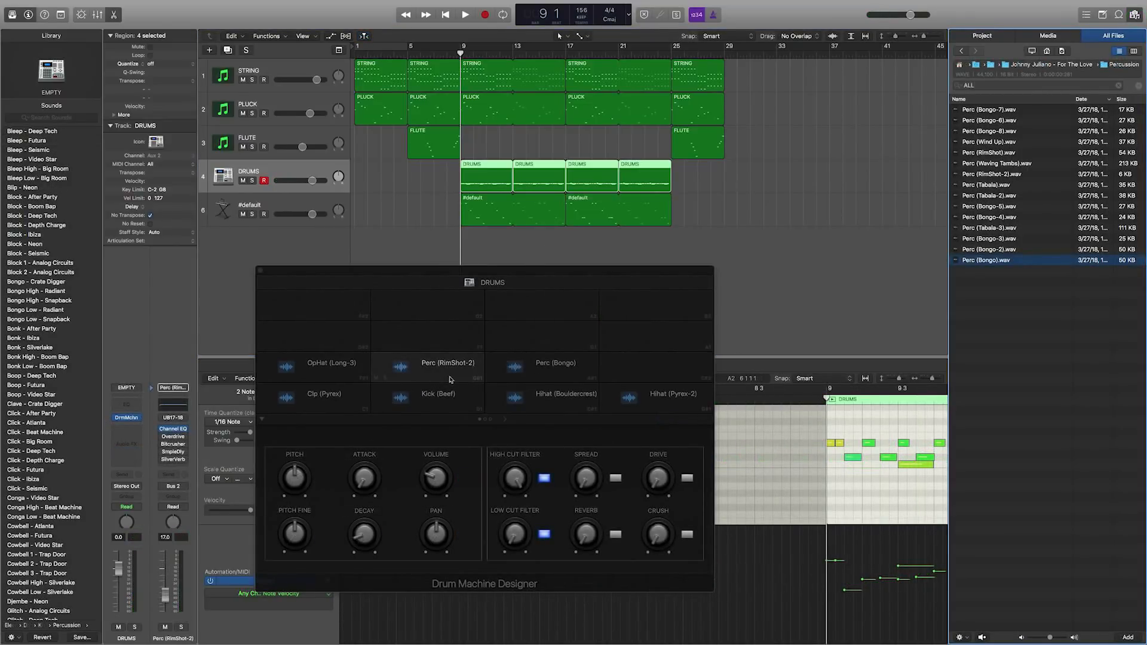
Step: Cycle bars 9 to 13 and audition the Perc (RimShot-2) and Perc (Bongo) pads over the playing loop
click(442, 376)
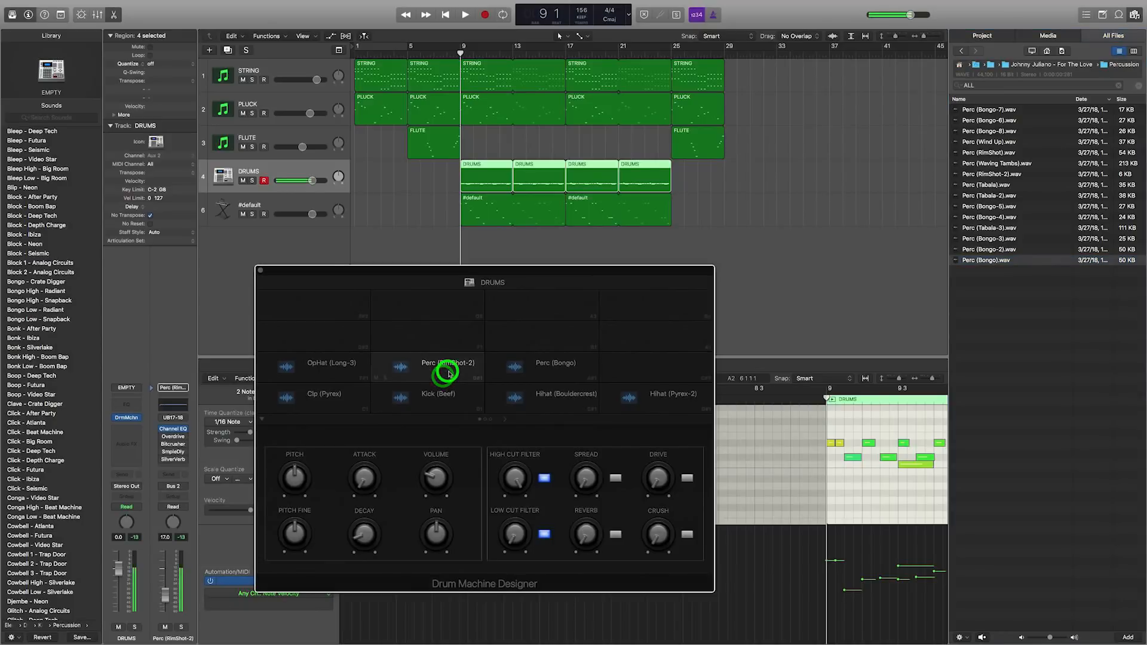
click(535, 375)
drag(328, 275, 356, 365)
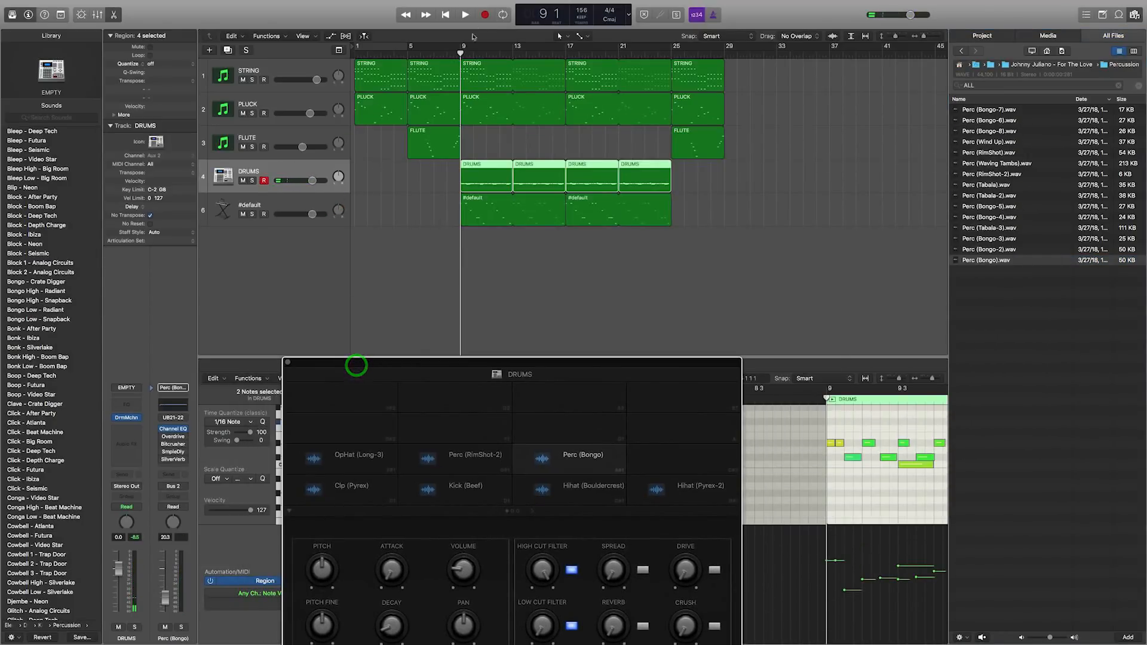
drag(463, 49, 512, 52)
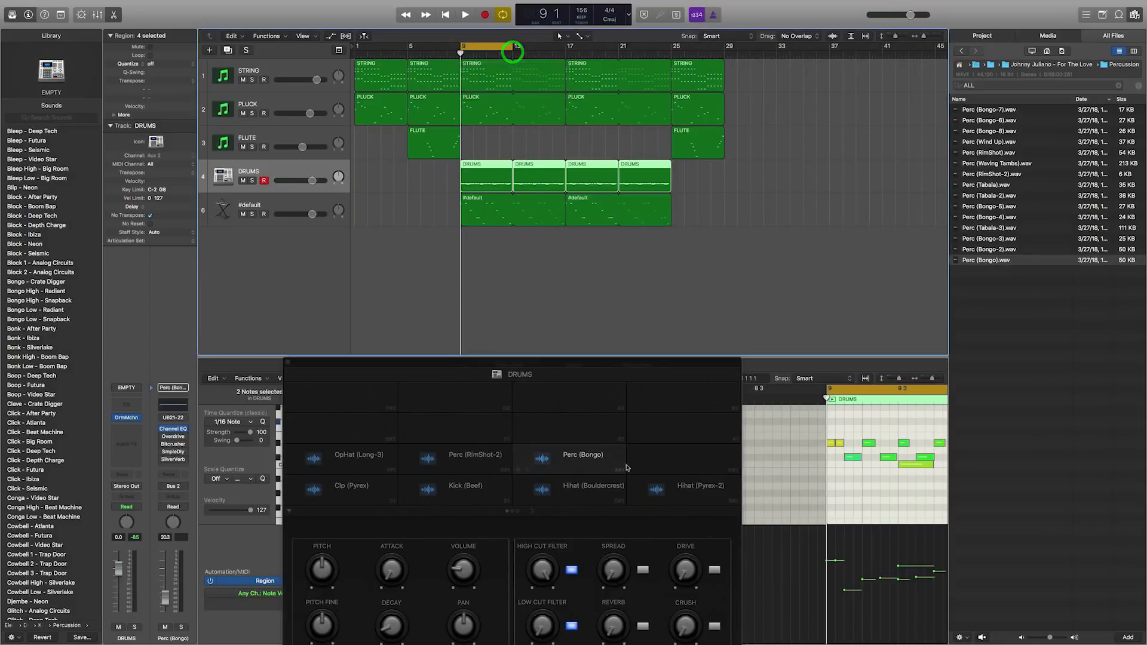
key(space)
click(563, 466)
click(574, 462)
click(576, 461)
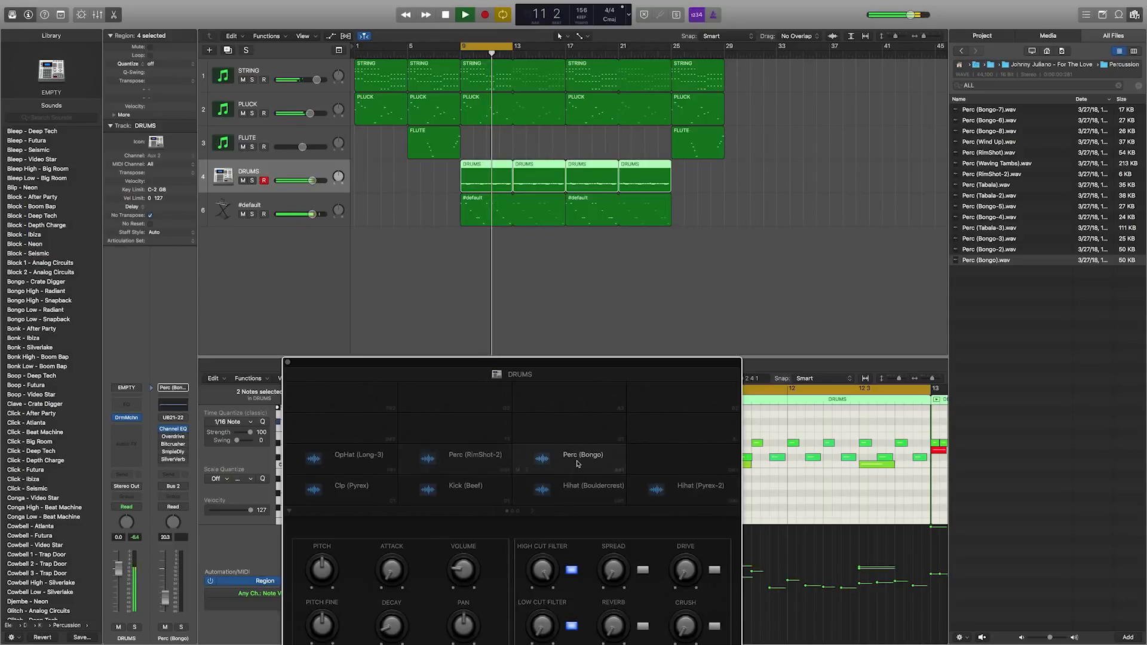
click(484, 463)
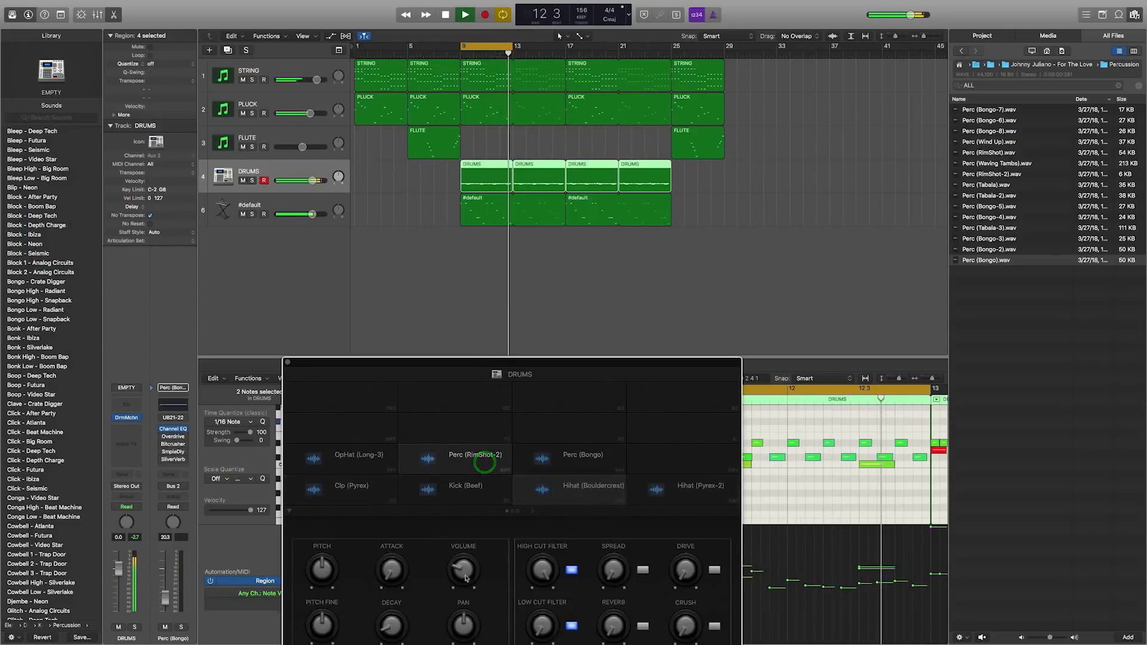
Step: Set the Perc (RimShot-2) pad's volume to -12.6 dB and lower its pitch while the loop plays
drag(465, 575, 460, 566)
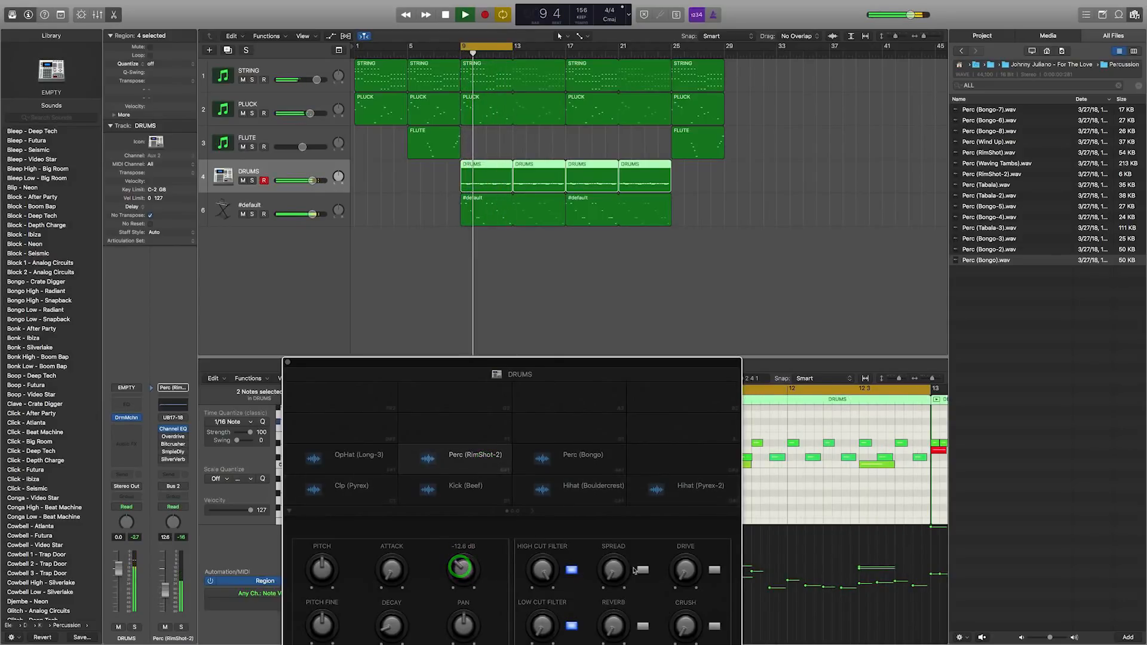
click(589, 312)
drag(568, 381, 667, 269)
drag(422, 459, 421, 477)
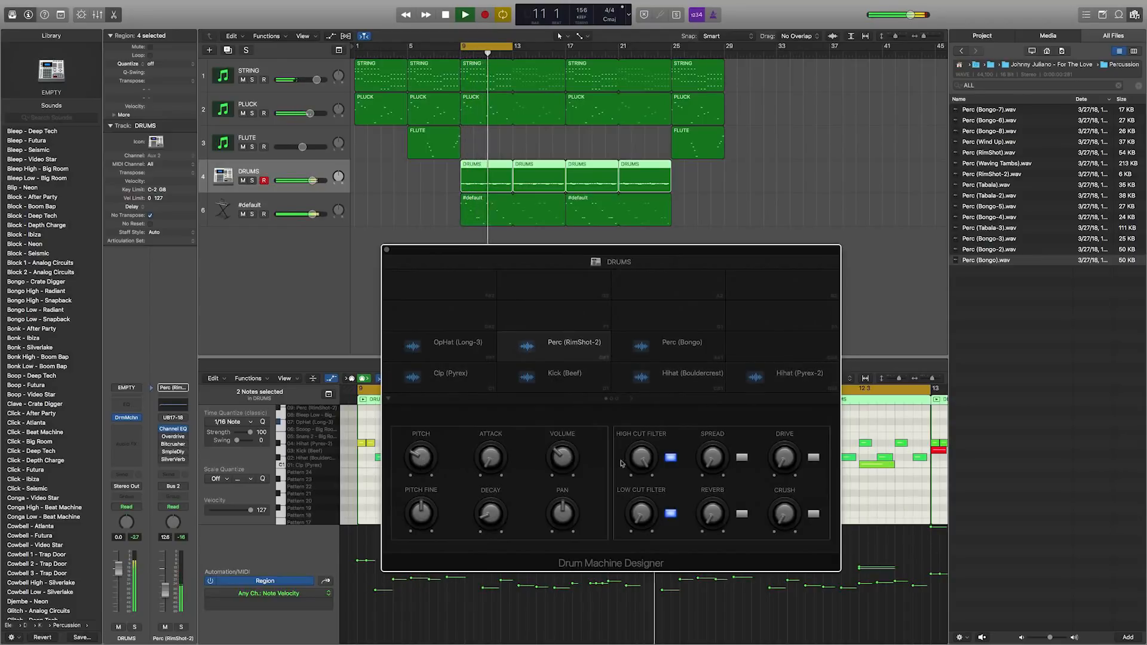
mouse_move(643, 459)
mouse_down()
mouse_move(634, 491)
mouse_move(637, 460)
mouse_up()
Step: Raise the Perc (Bongo) pad's pitch, shape its tone with the cut filters and drive, and stop playback
click(673, 353)
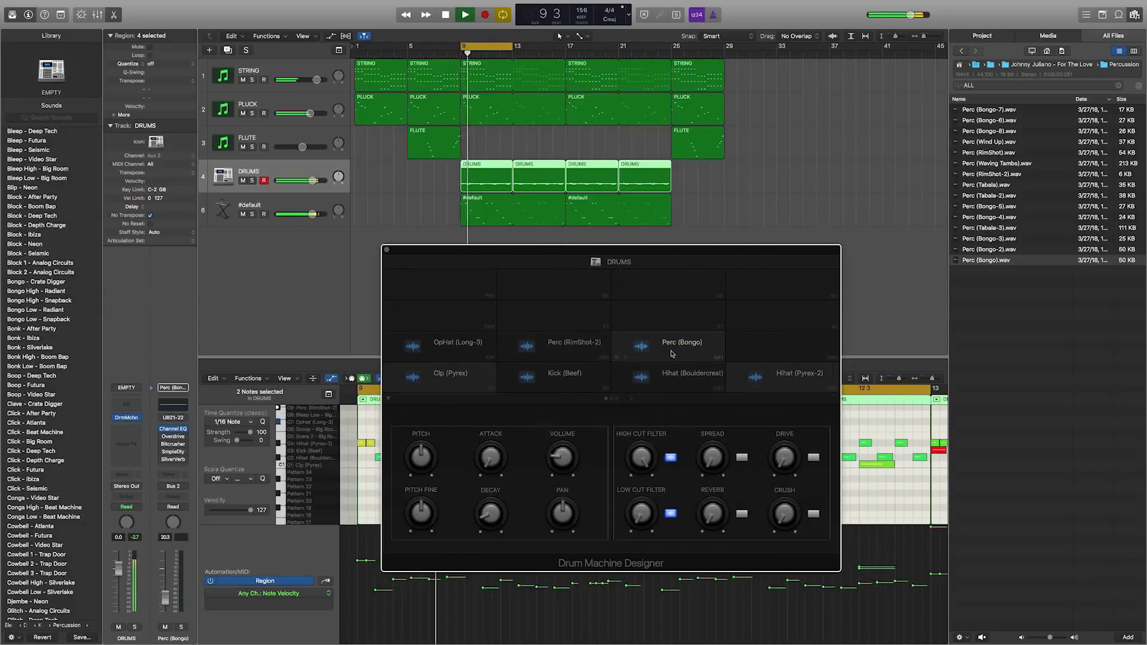
click(672, 351)
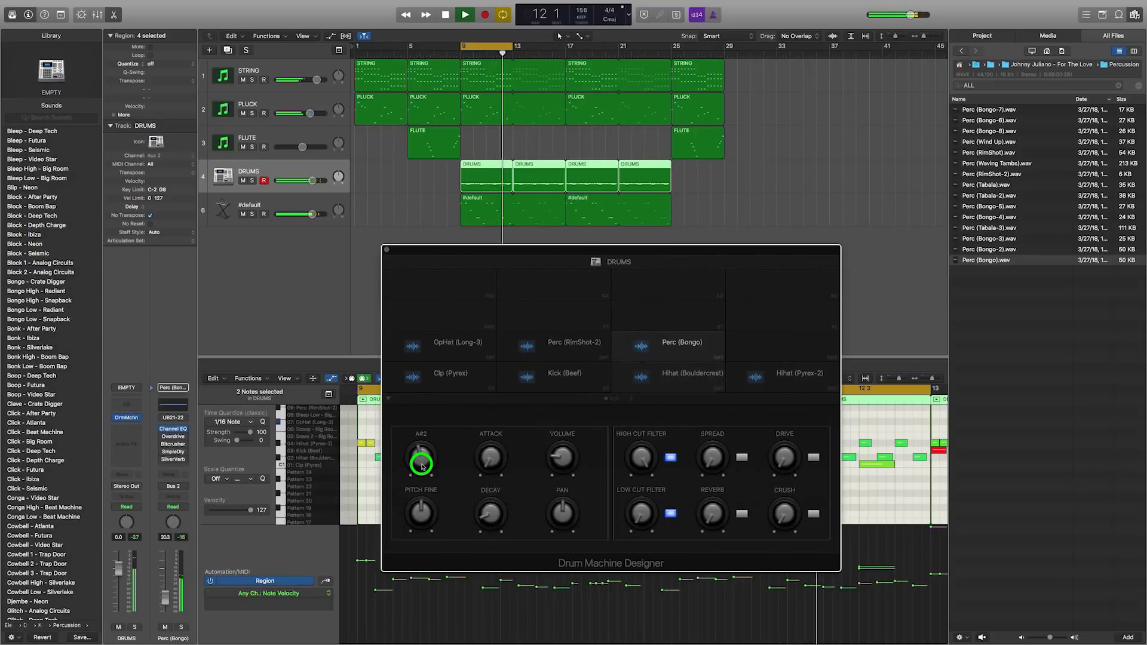
drag(421, 466, 420, 470)
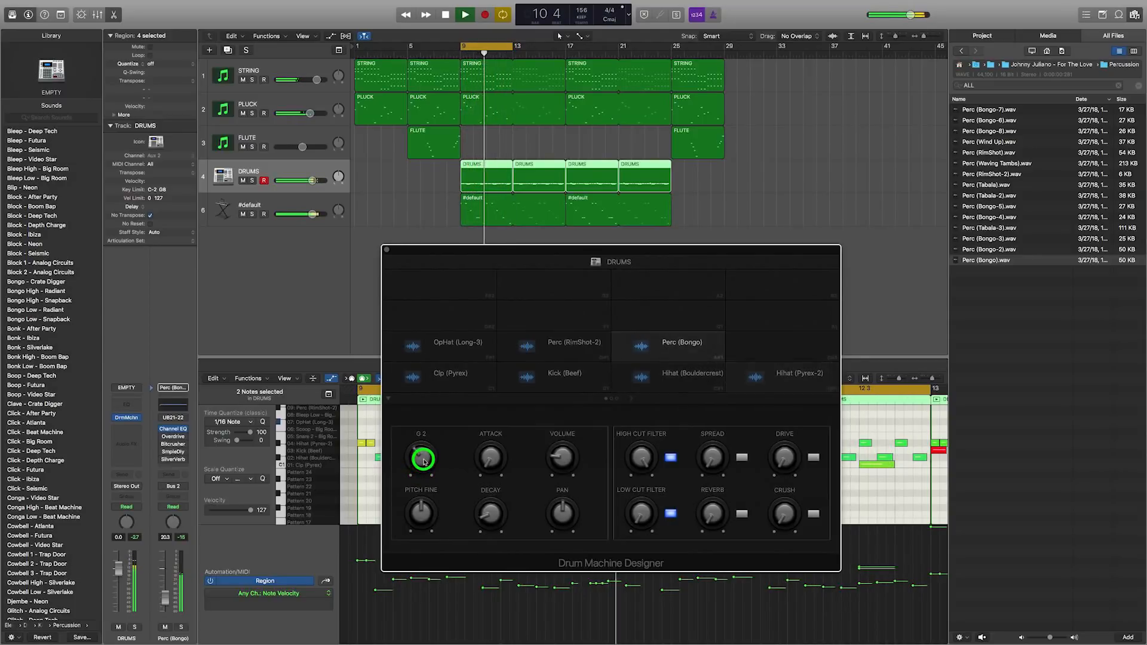
drag(424, 458, 425, 446)
mouse_move(639, 478)
mouse_down()
mouse_move(635, 461)
mouse_move(633, 483)
mouse_up()
key(space)
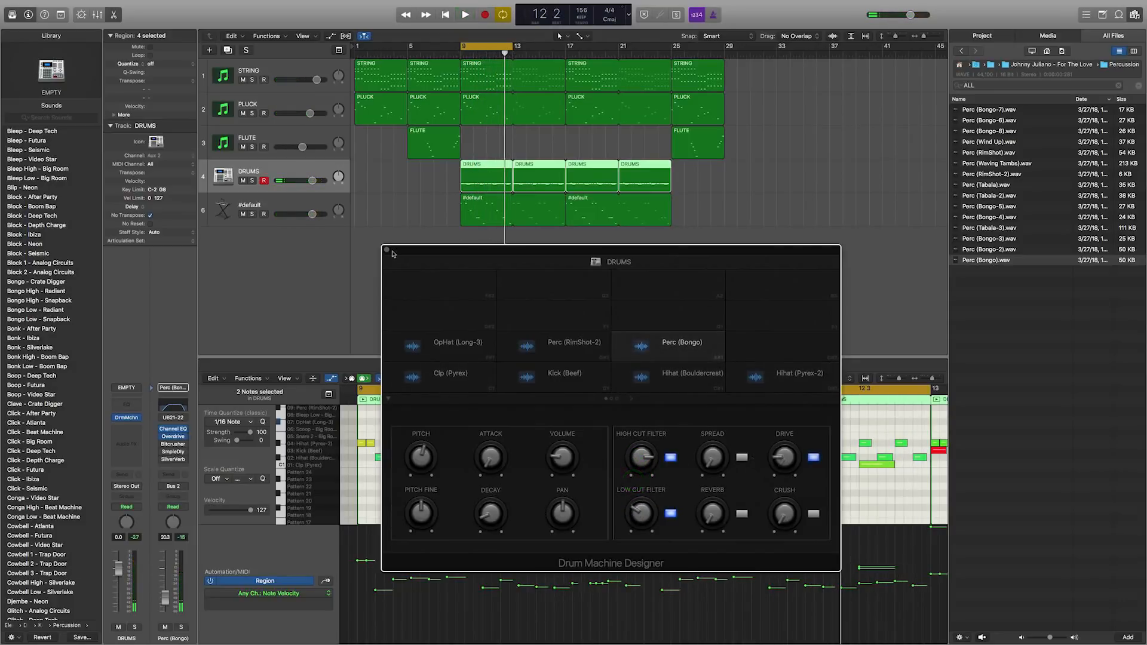
Step: Close Drum Machine Designer and add a Perc (RimShot-2) note in bar 9 of the DRUMS region while playing the loop
drag(493, 250, 438, 284)
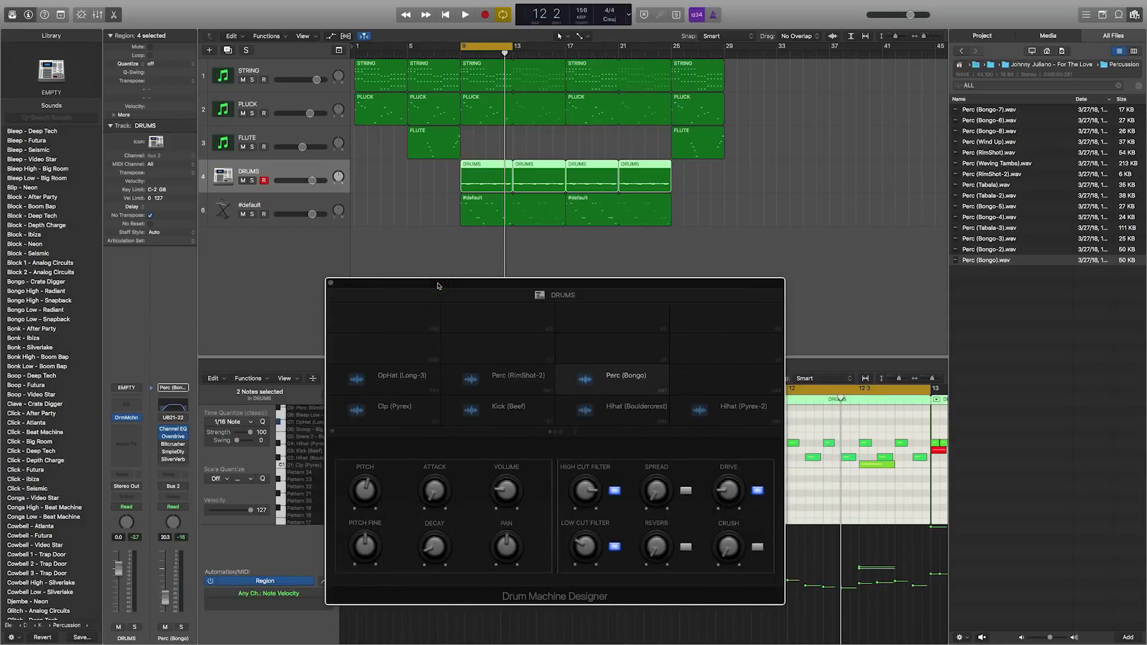
click(332, 285)
key(space)
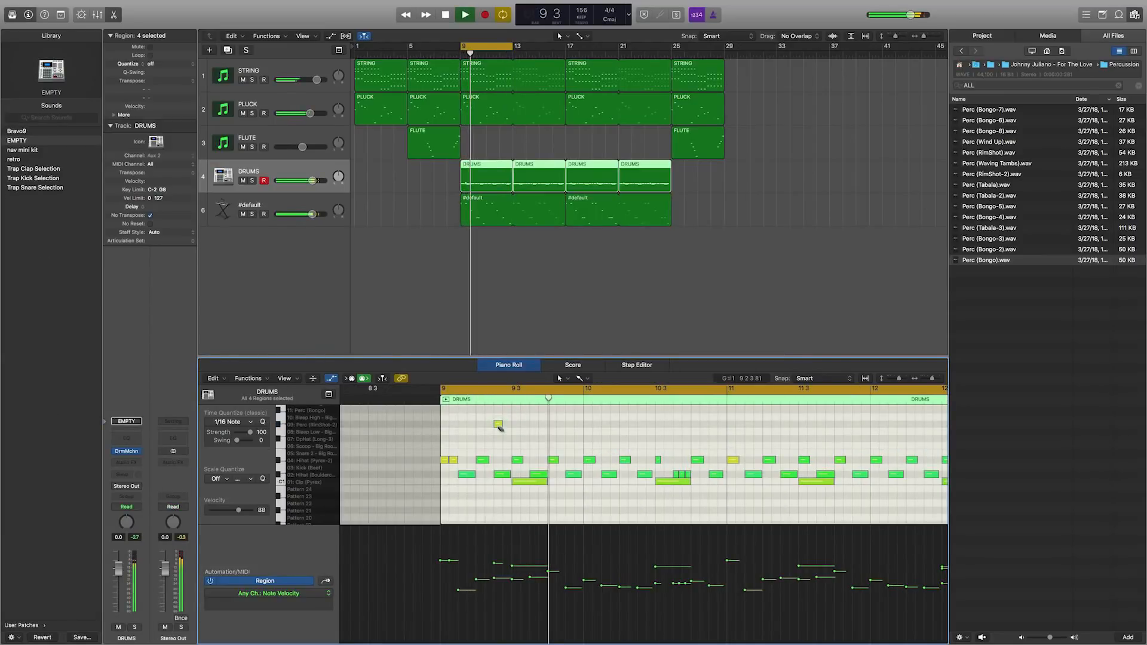
key(space)
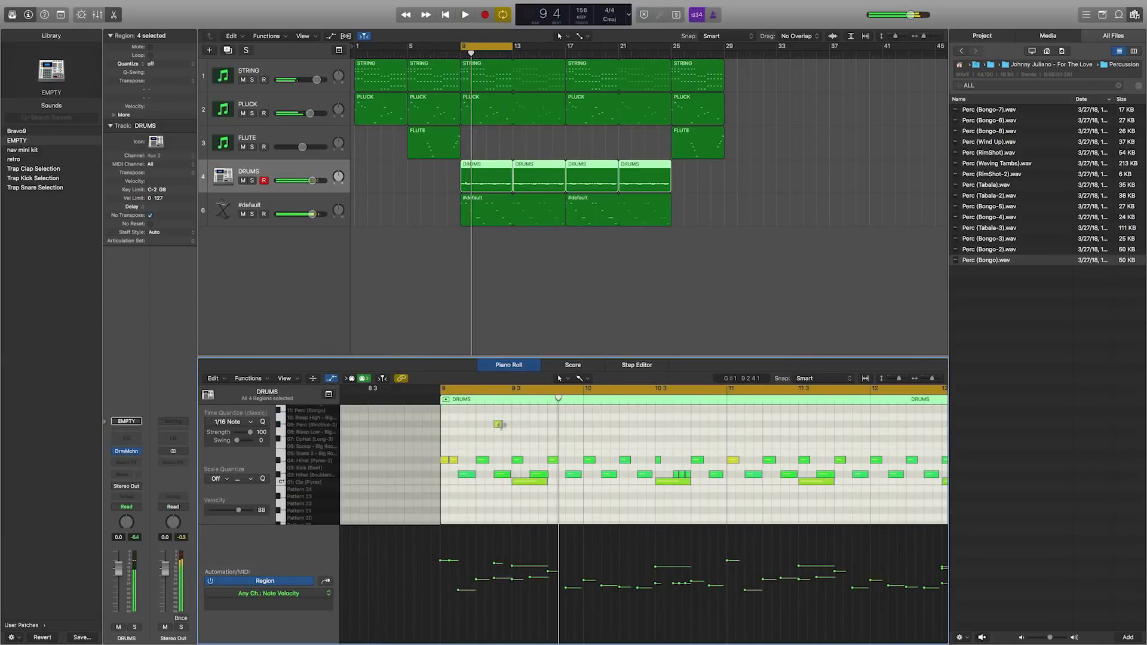
Step: Add a Perc (Bongo) note in the second half of bar 10 of the DRUMS region and play the loop
key(space)
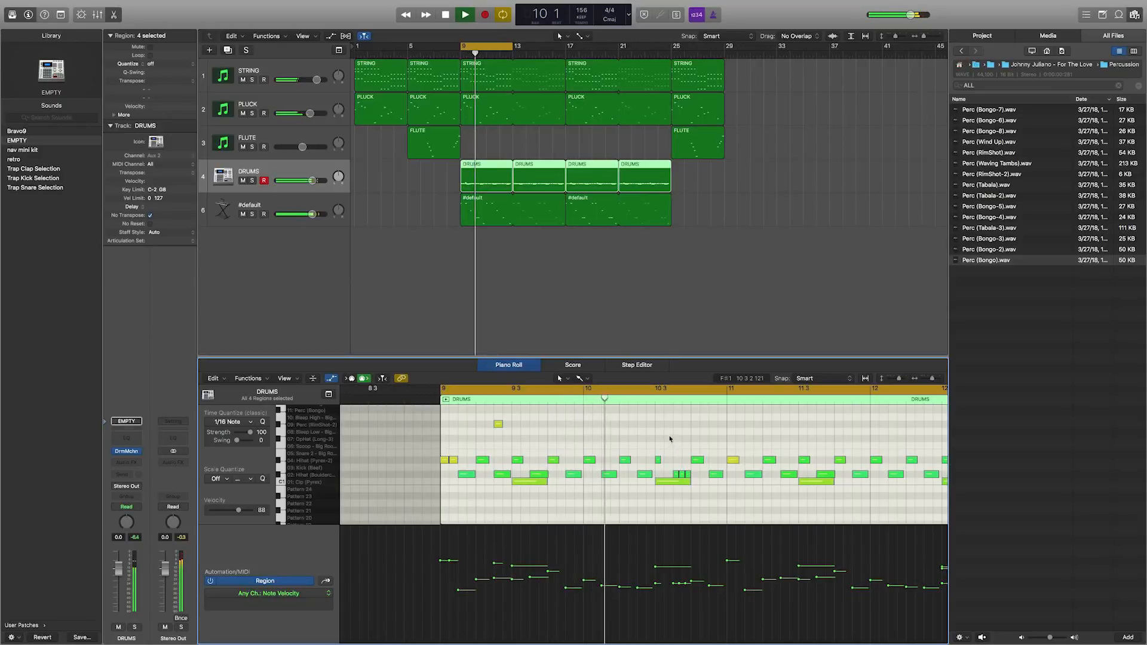
key(space)
drag(675, 431, 676, 410)
key(space)
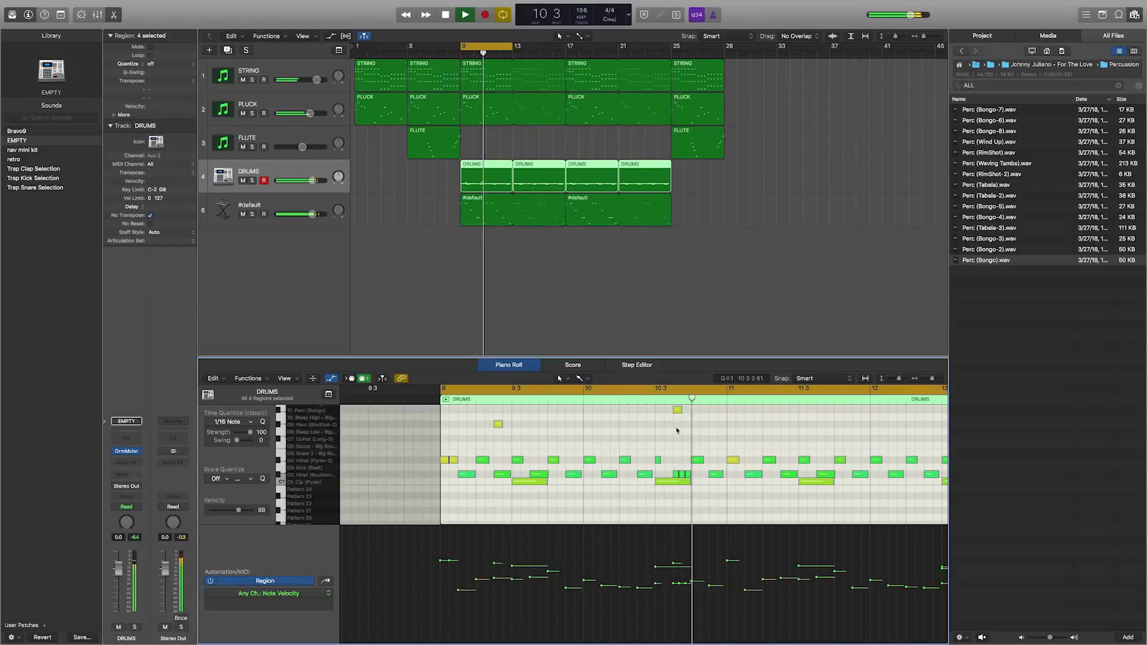
Step: Move the Perc (Bongo) note from bar 10 to bar 11 and resume playing the loop
key(space)
click(677, 410)
drag(677, 412, 822, 416)
key(space)
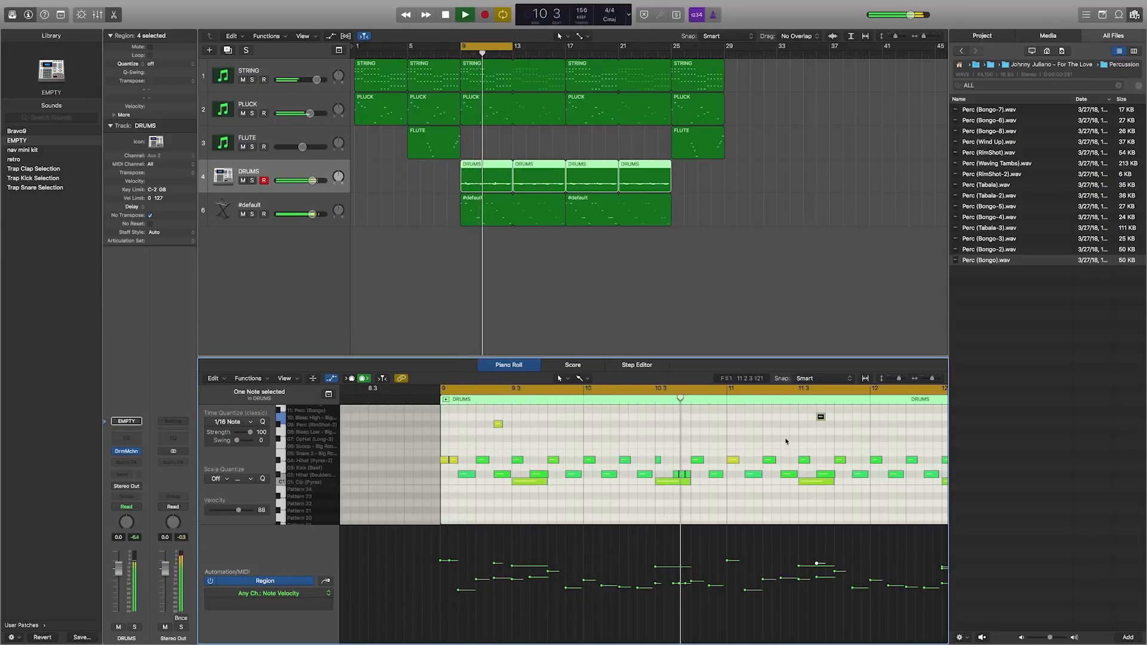
Step: Add a Perc (RimShot-2) note in bar 11 of the DRUMS region, just before the moved note
key(super+space)
key(super+space)
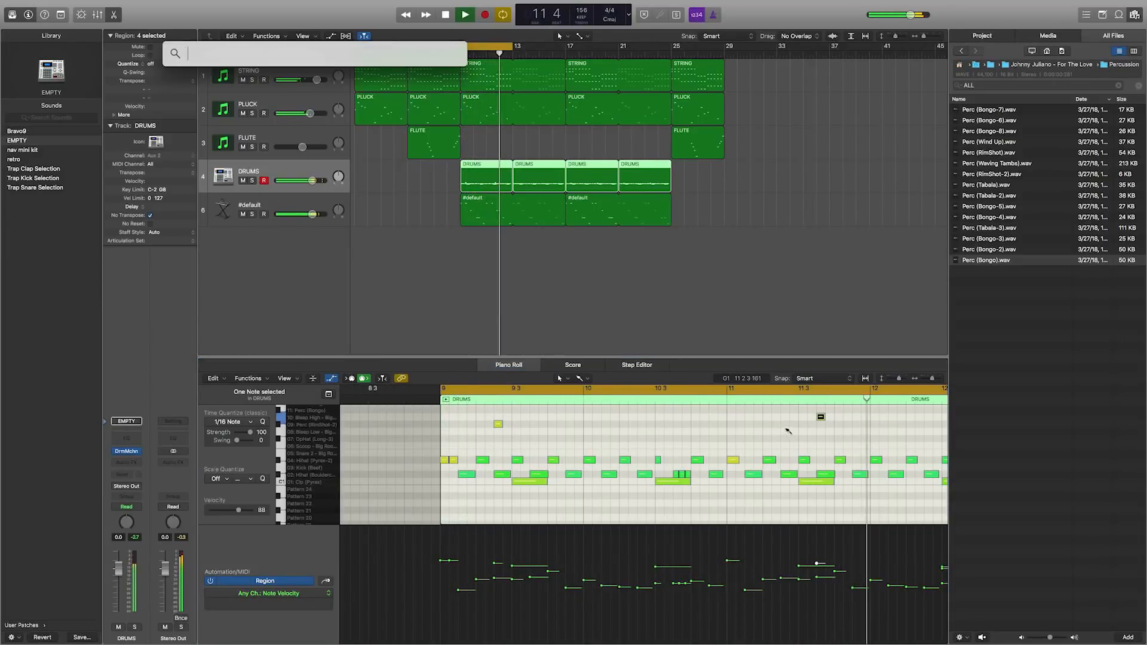
super+click(783, 425)
click(792, 443)
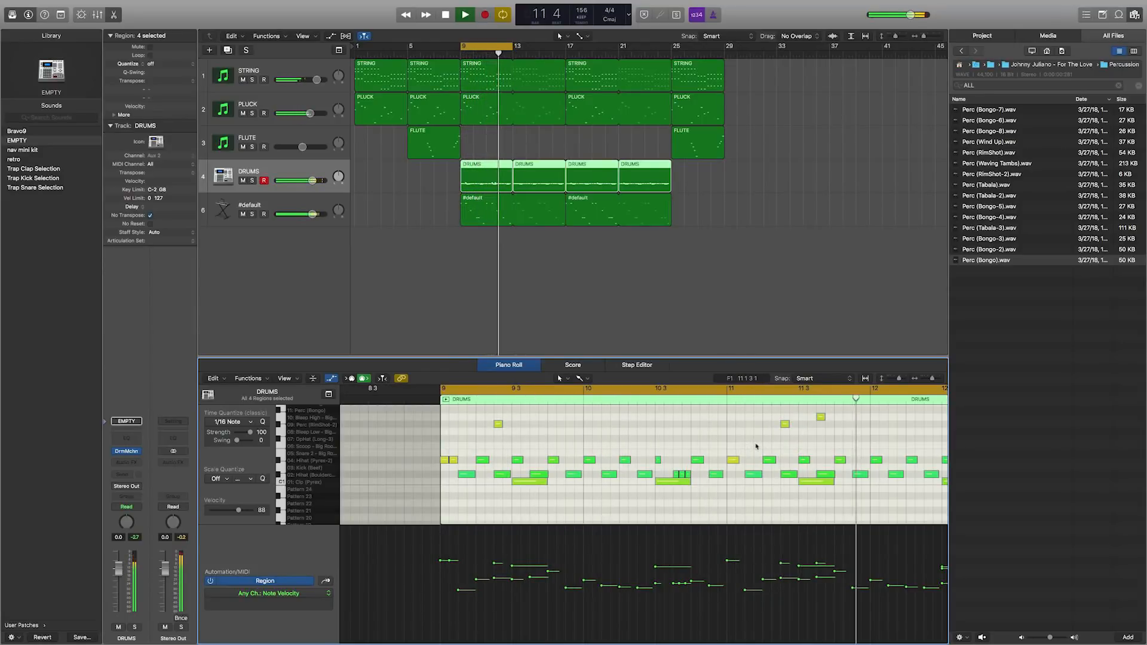
Step: Shift the misplaced bar 11 note from the Bleep High row up to the Perc (Bongo) row and play the loop
key(space)
mouse_move(820, 418)
mouse_down()
mouse_move(819, 447)
mouse_move(820, 410)
mouse_up()
key(space)
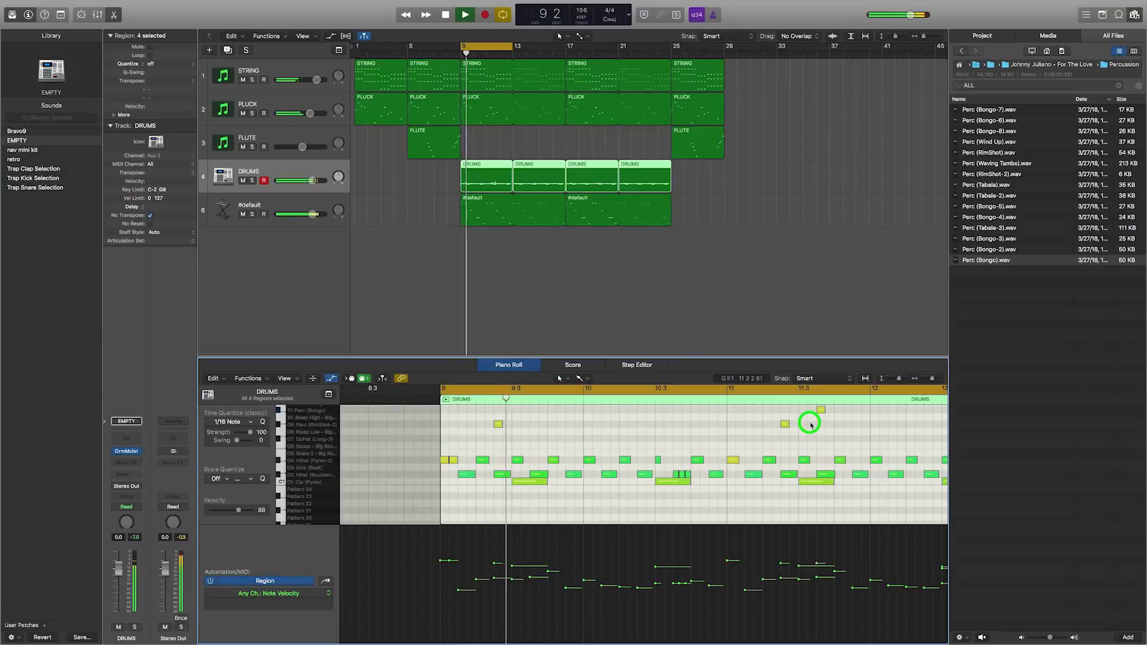
Step: Set the Perc (Bongo) pad's volume to -22.7 dB and adjust its high cut filter in Drum Machine Designer
click(126, 451)
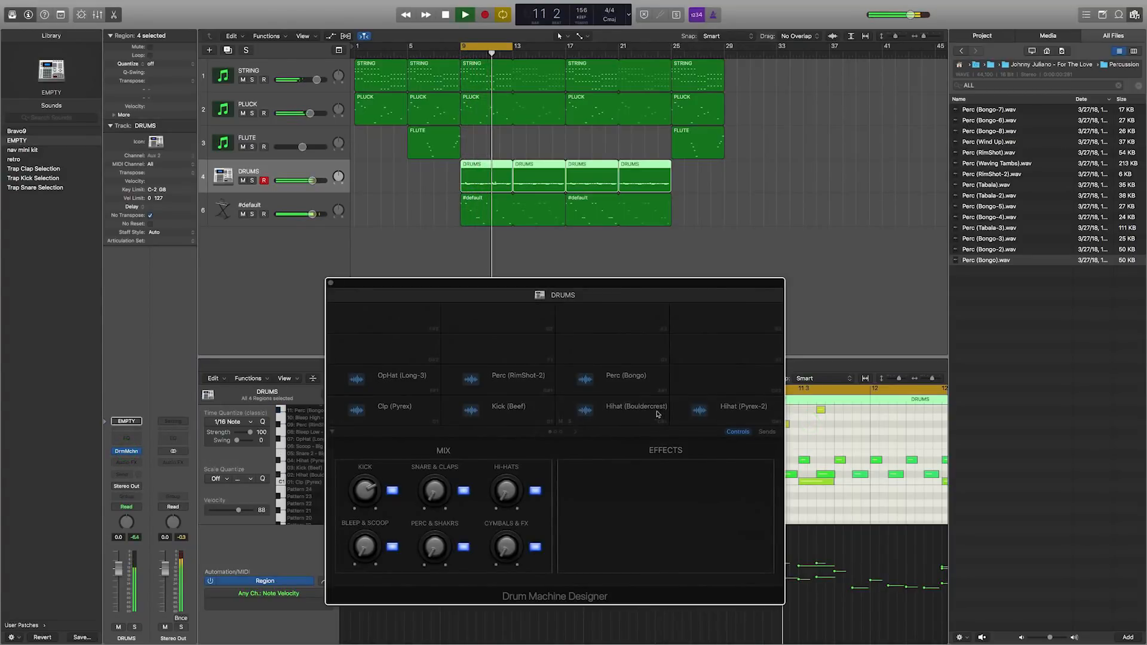
click(625, 385)
click(504, 493)
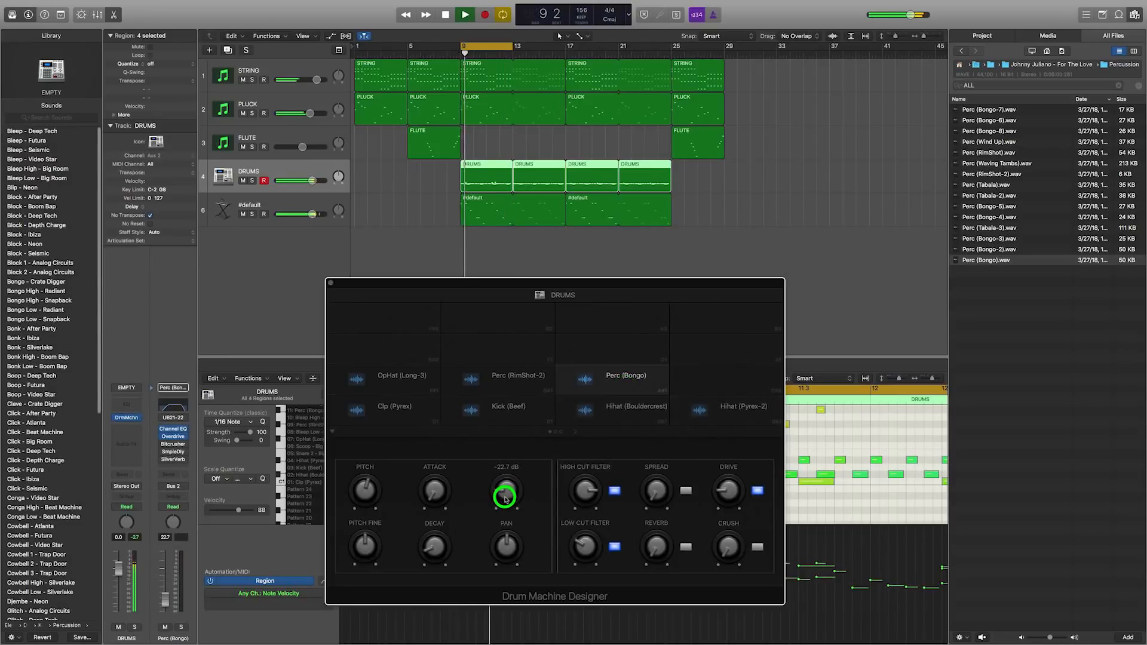
drag(584, 498, 584, 501)
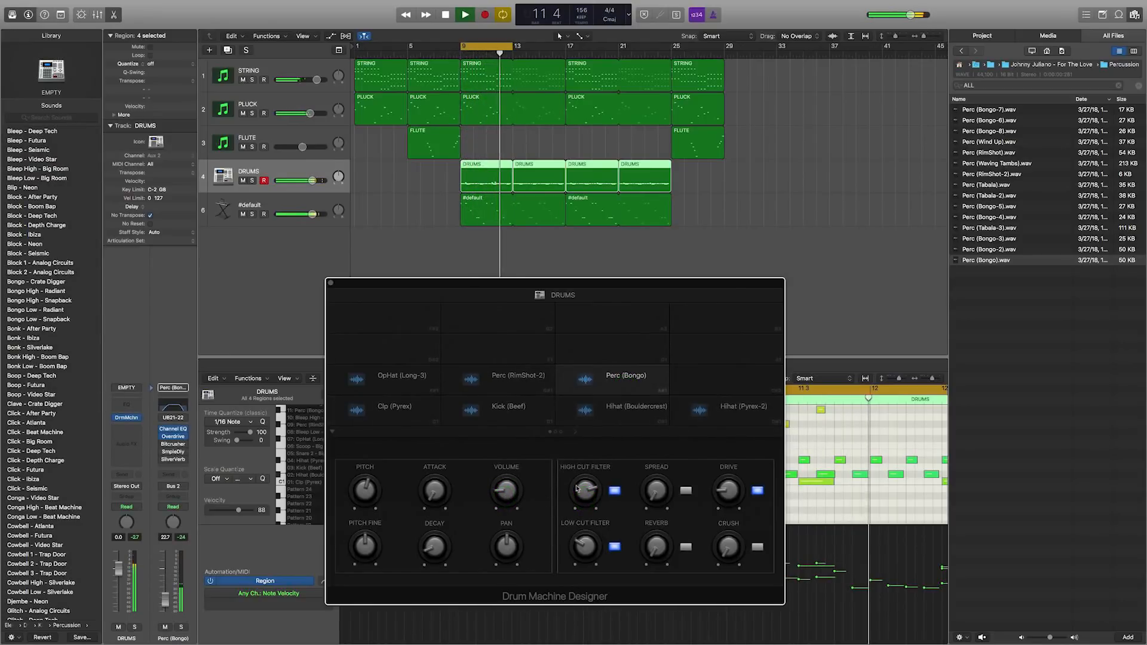
click(332, 286)
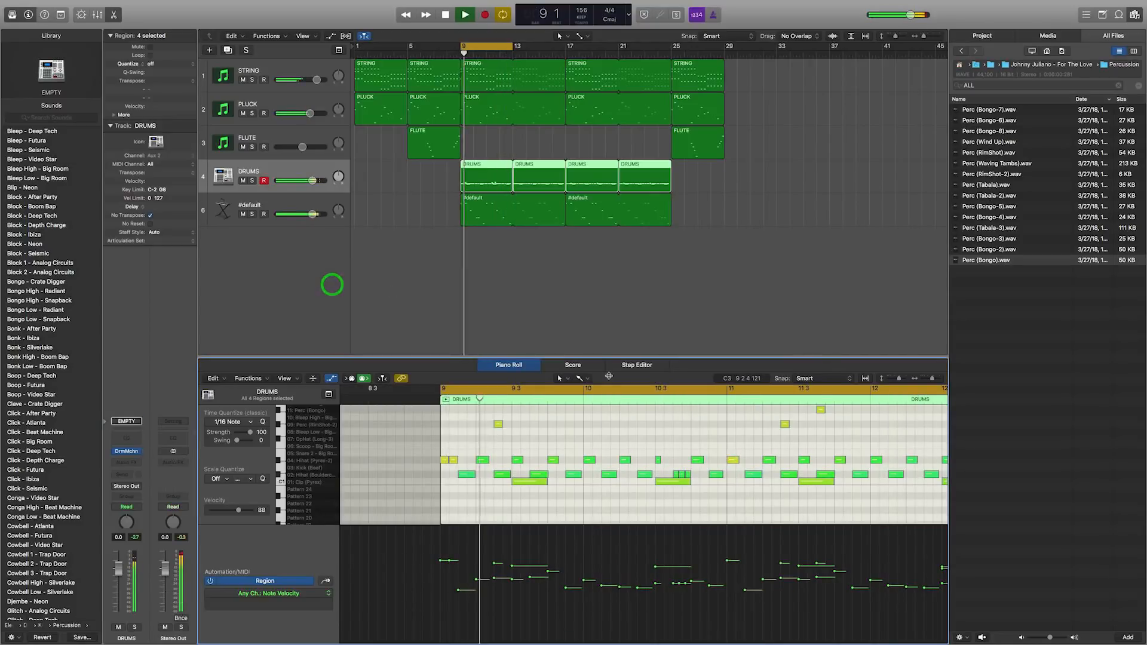
Step: Copy the three percussion notes from the first DRUMS region into the bar 13 region, placing them in bars 13 and 15
drag(884, 457, 475, 423)
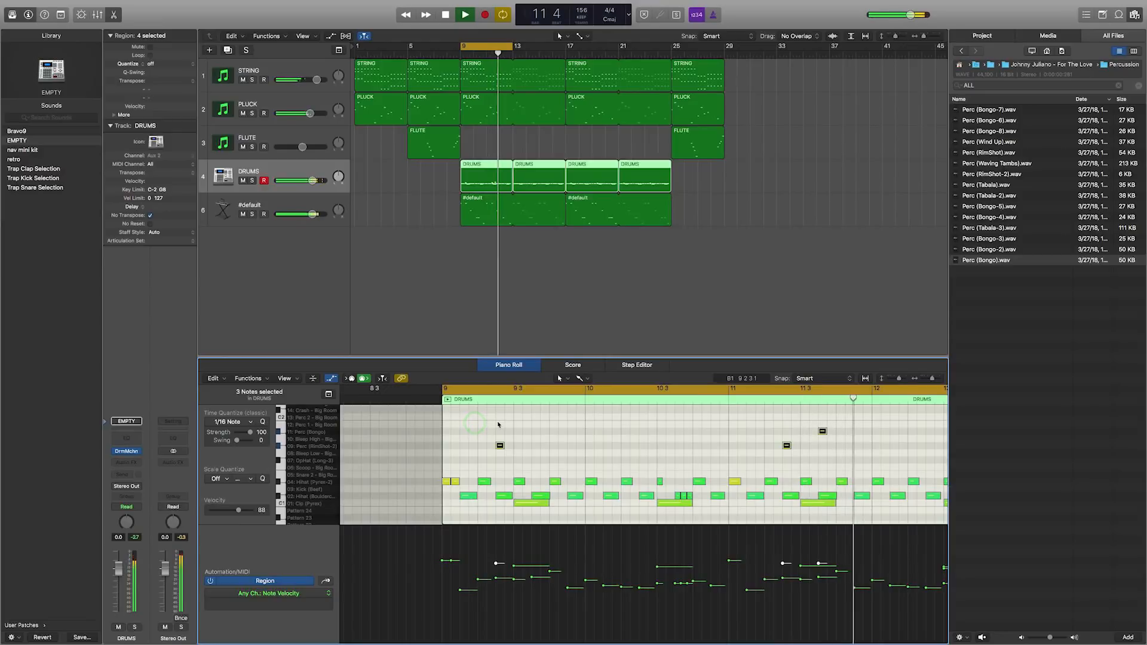
key(space)
click(530, 184)
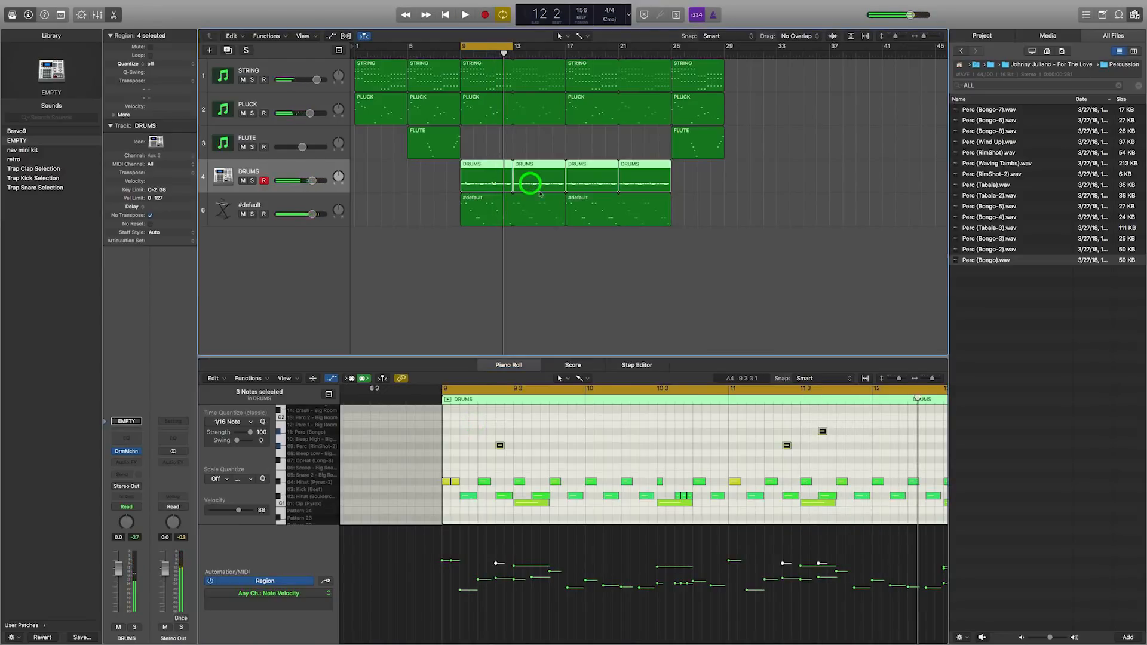
click(745, 455)
click(533, 146)
click(533, 173)
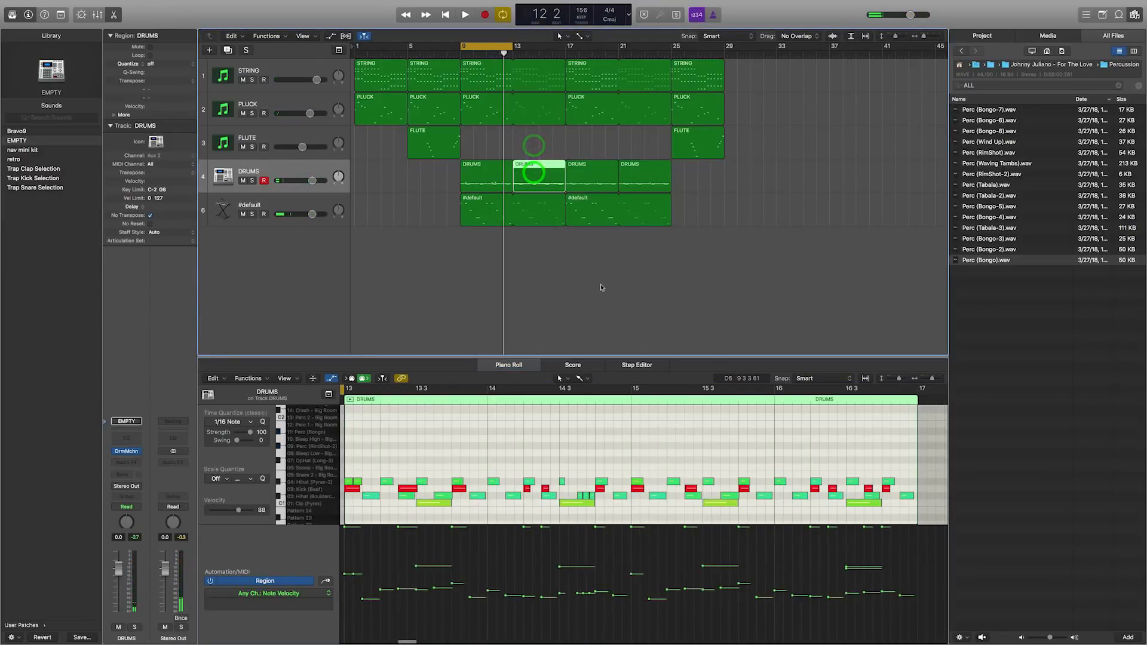
key(super+b)
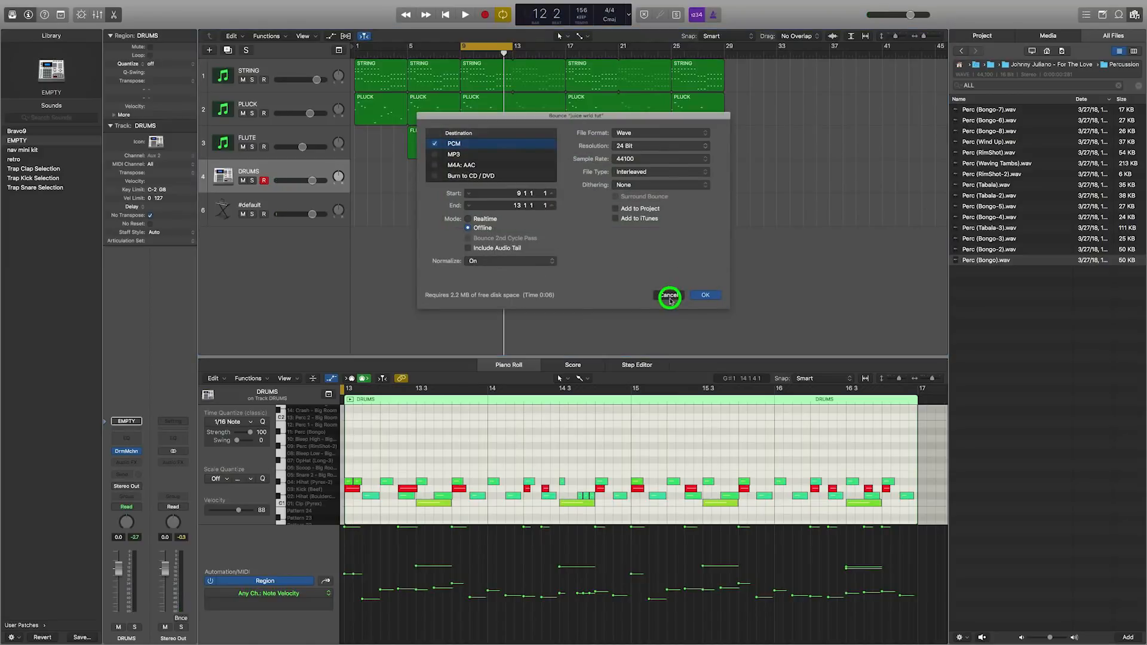
click(669, 296)
key(super+v)
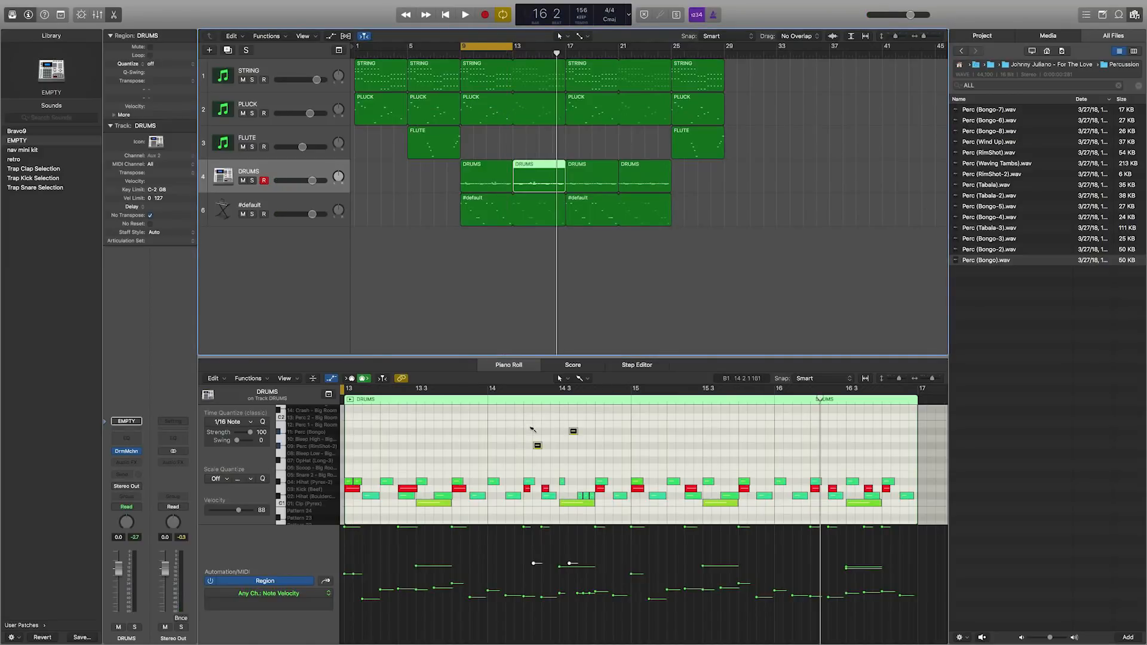
scroll(537, 458, left, 4)
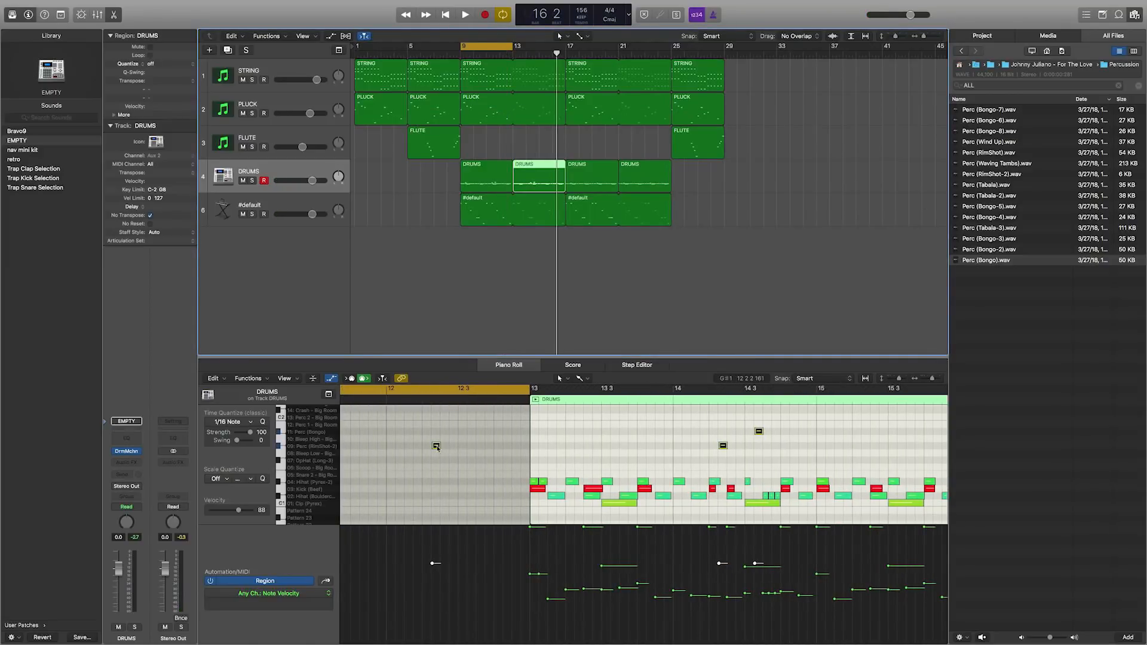
drag(436, 447, 588, 448)
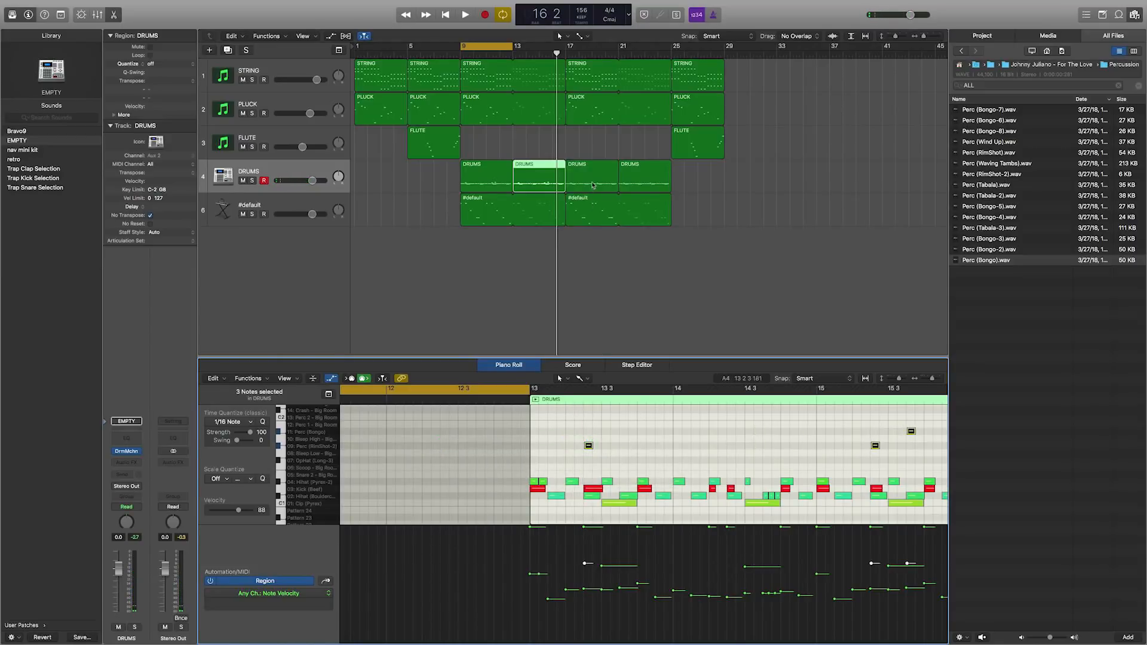
Step: Paste the three percussion notes into the DRUMS region at bar 17, aligning the first with the bar 17 OpHat (Long-3) note
click(592, 183)
click(567, 52)
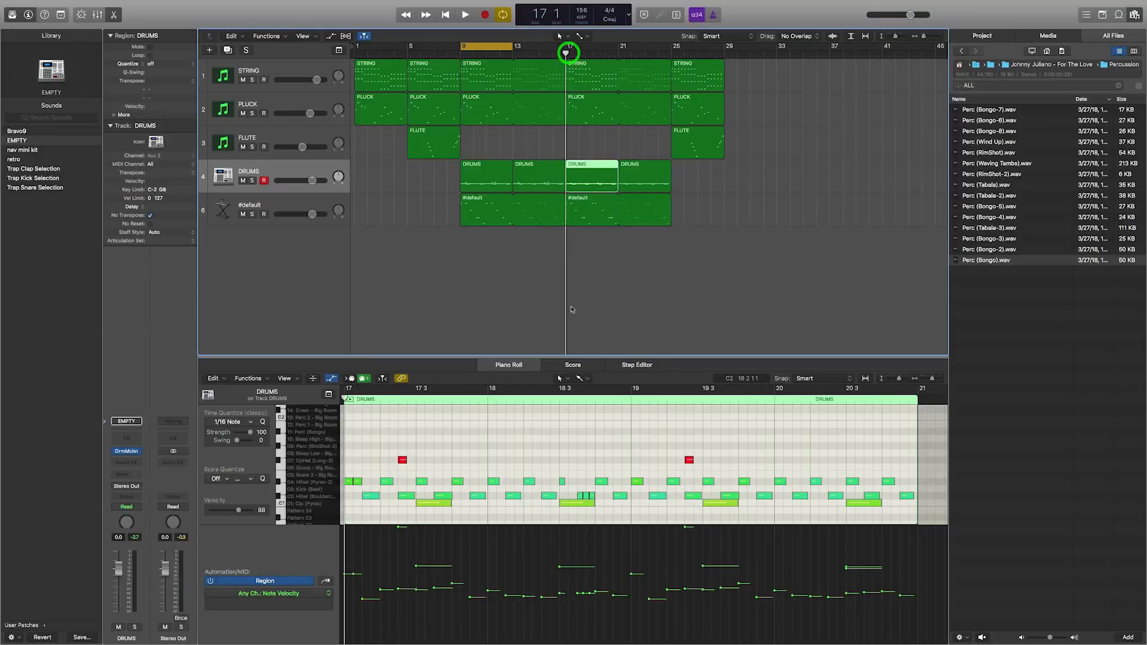
scroll(460, 496, left, 5)
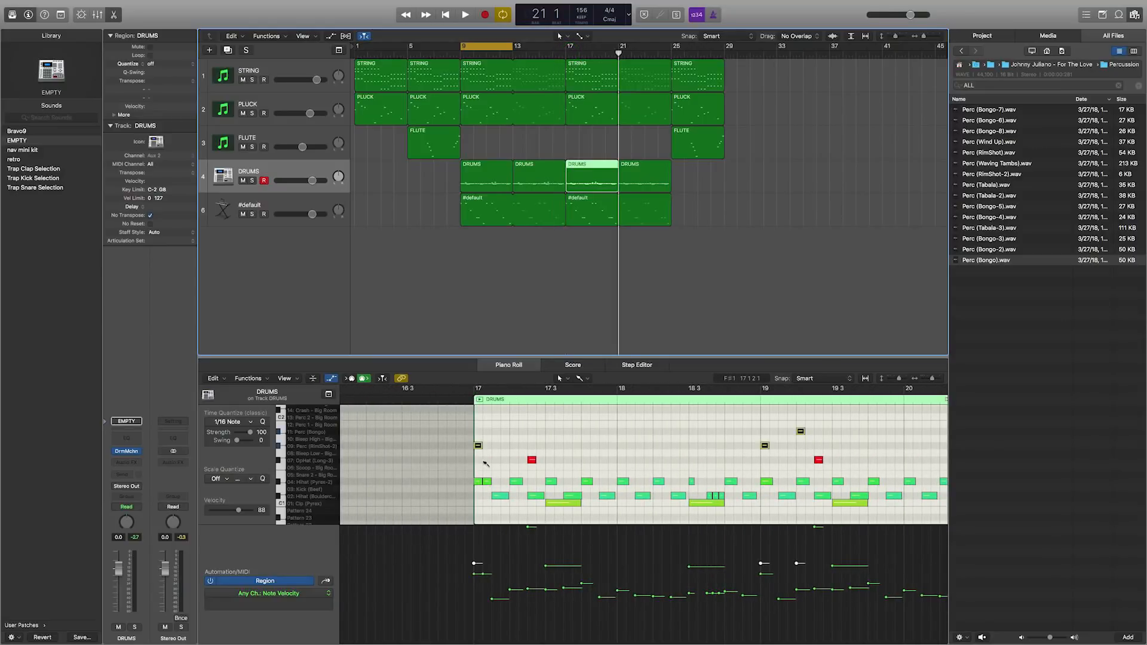
drag(477, 445, 532, 448)
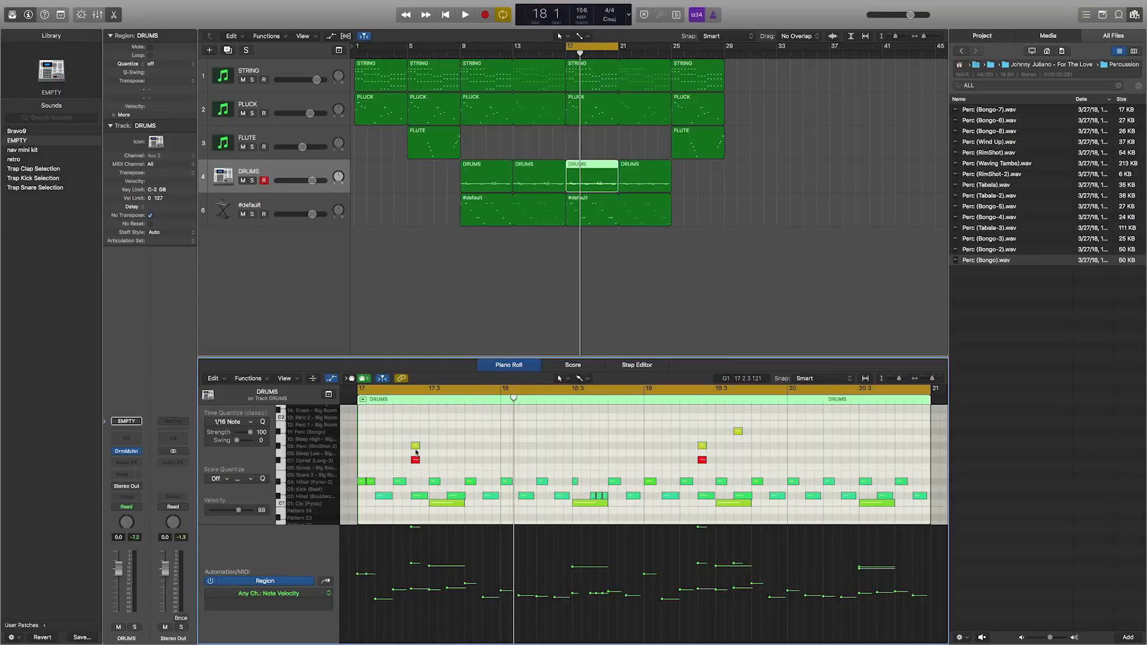
Step: Move the bar 17 OpHat (Long-3) note about an eighth note earlier and audition the loop
drag(418, 463, 398, 461)
scroll(466, 448, left, 3)
scroll(466, 448, right, 1)
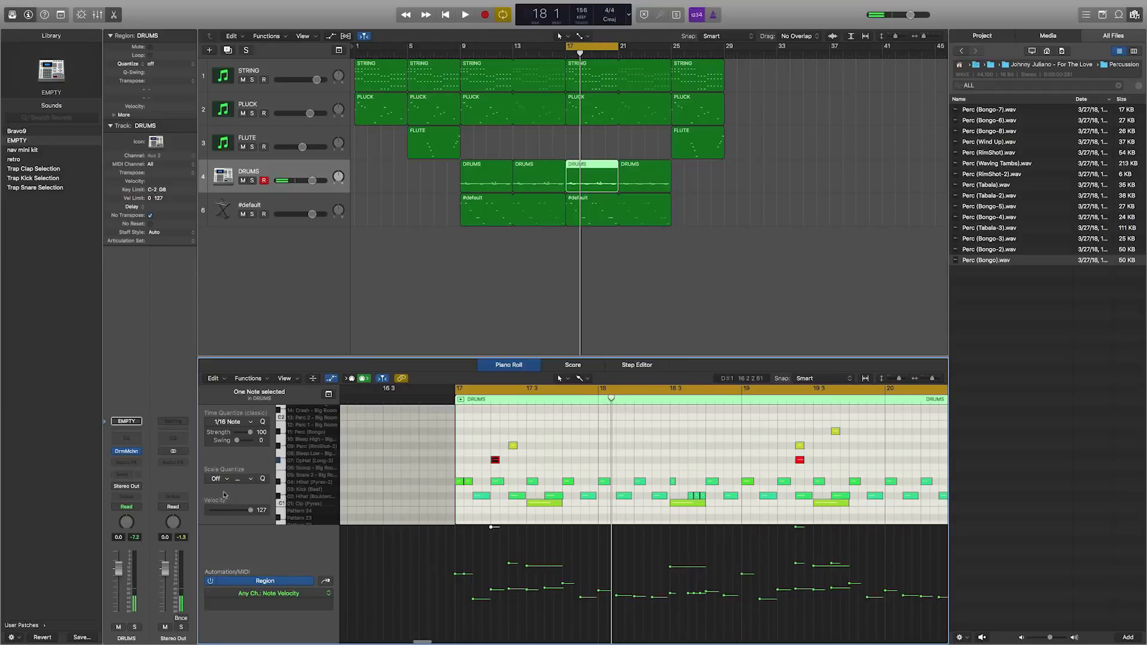
click(129, 454)
key(space)
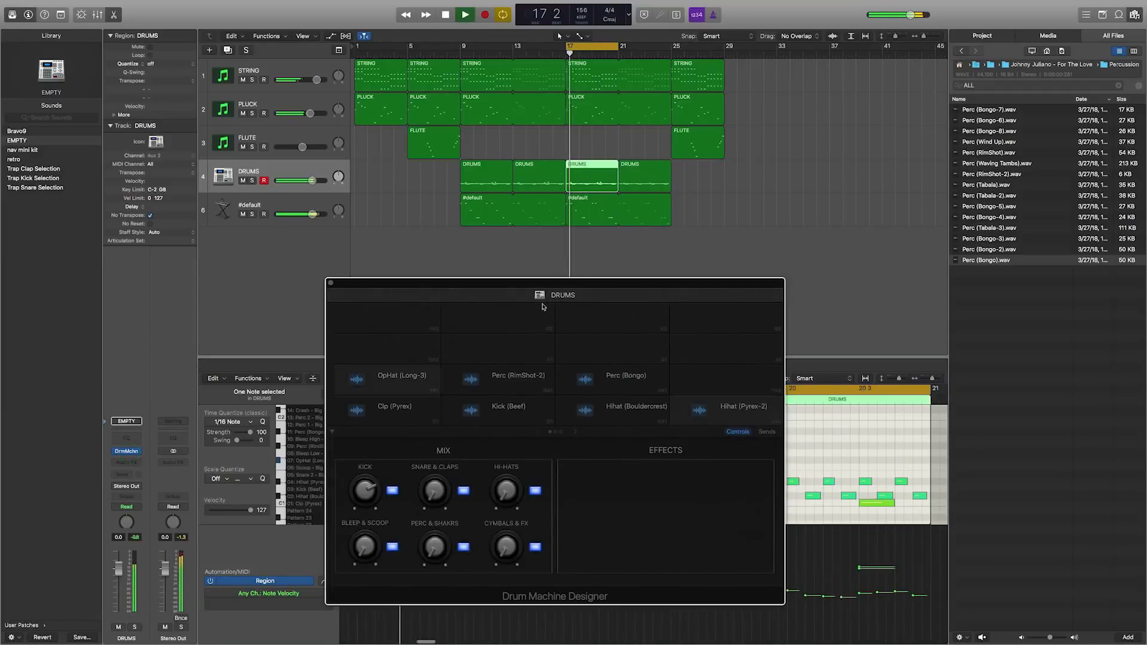
key(space)
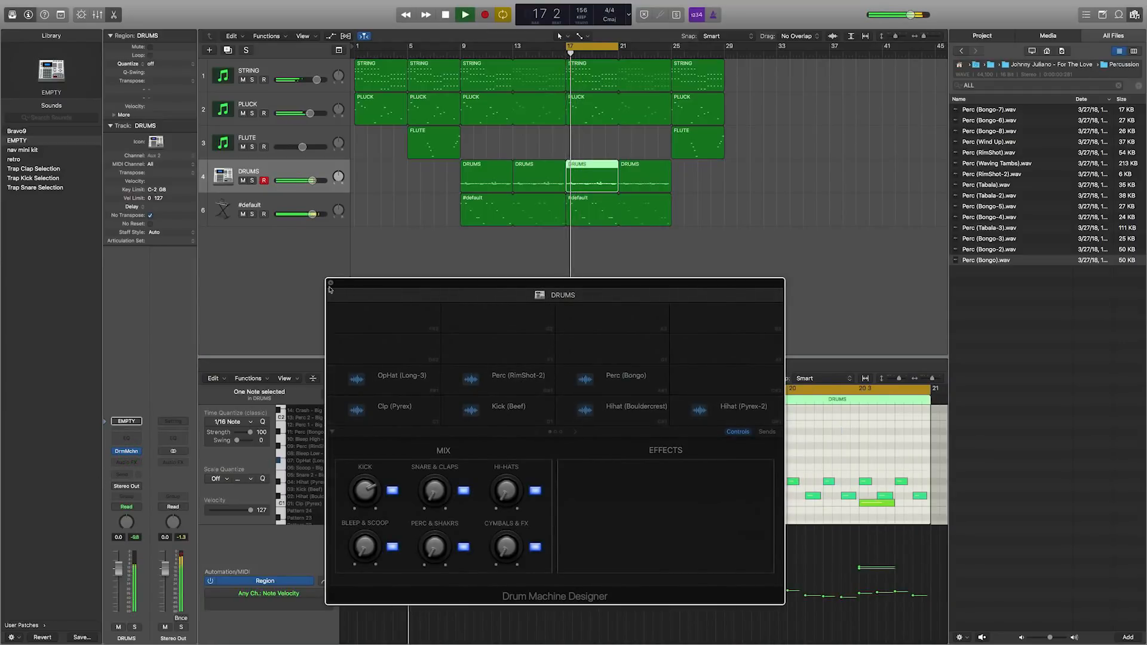
click(330, 283)
key(space)
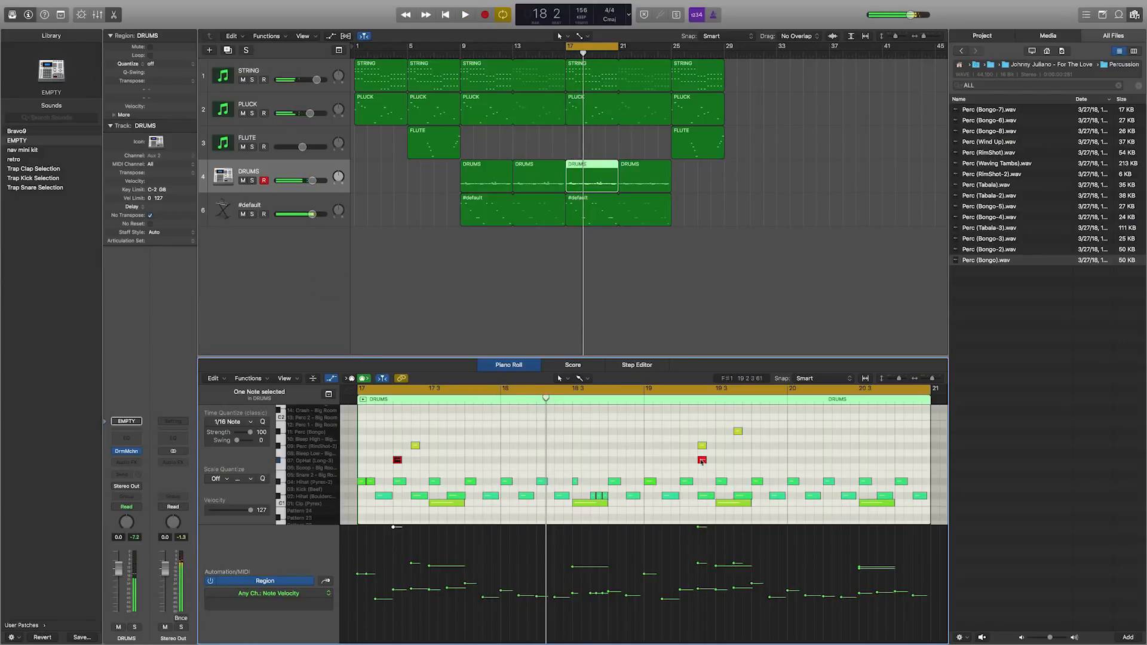
Step: Move the bar 19 OpHat (Long-3) note about an eighth note earlier and swap that bar's Perc (RimShot-2) and Perc (Bongo) notes
drag(686, 462, 682, 463)
key(space)
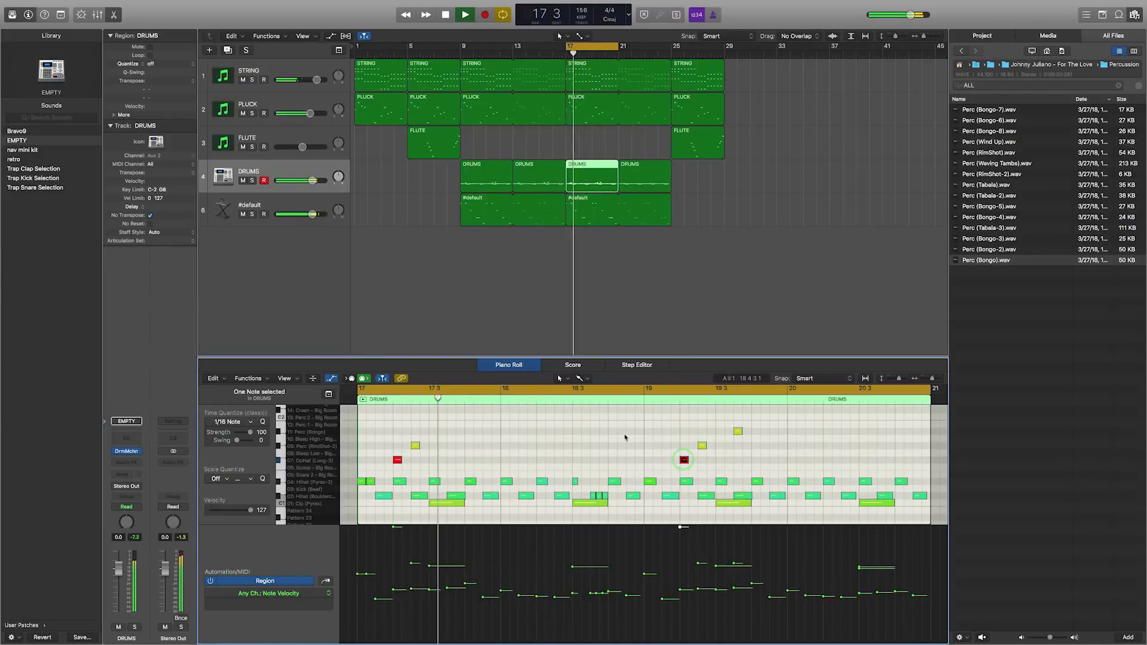
click(625, 437)
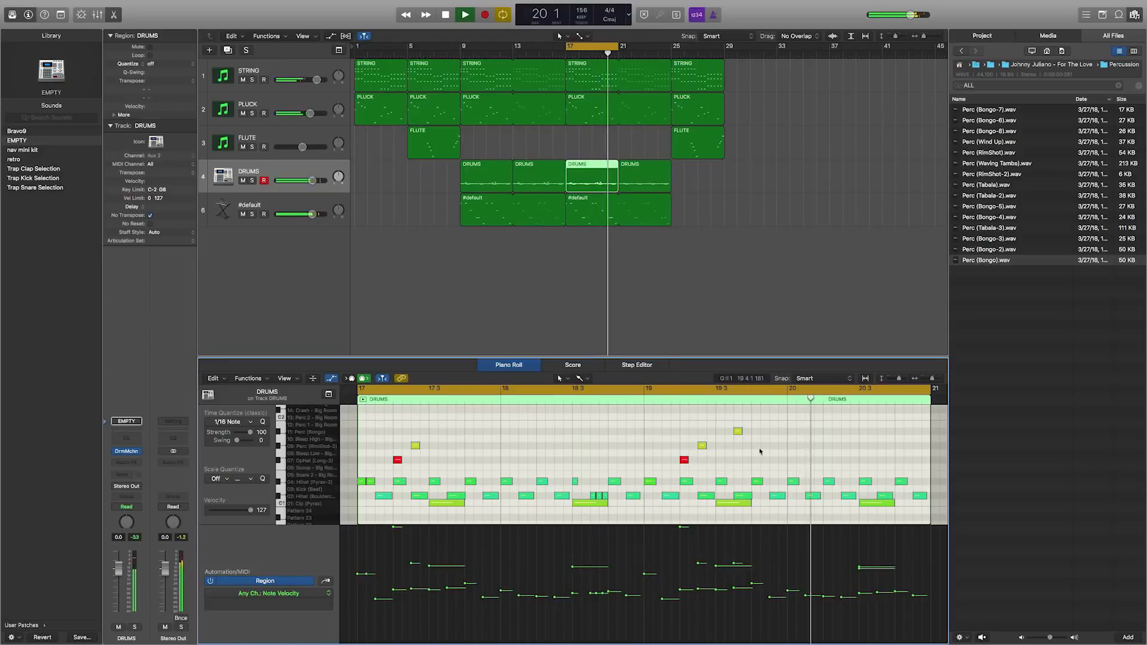
mouse_move(738, 431)
mouse_down()
mouse_move(703, 431)
mouse_move(738, 447)
mouse_up()
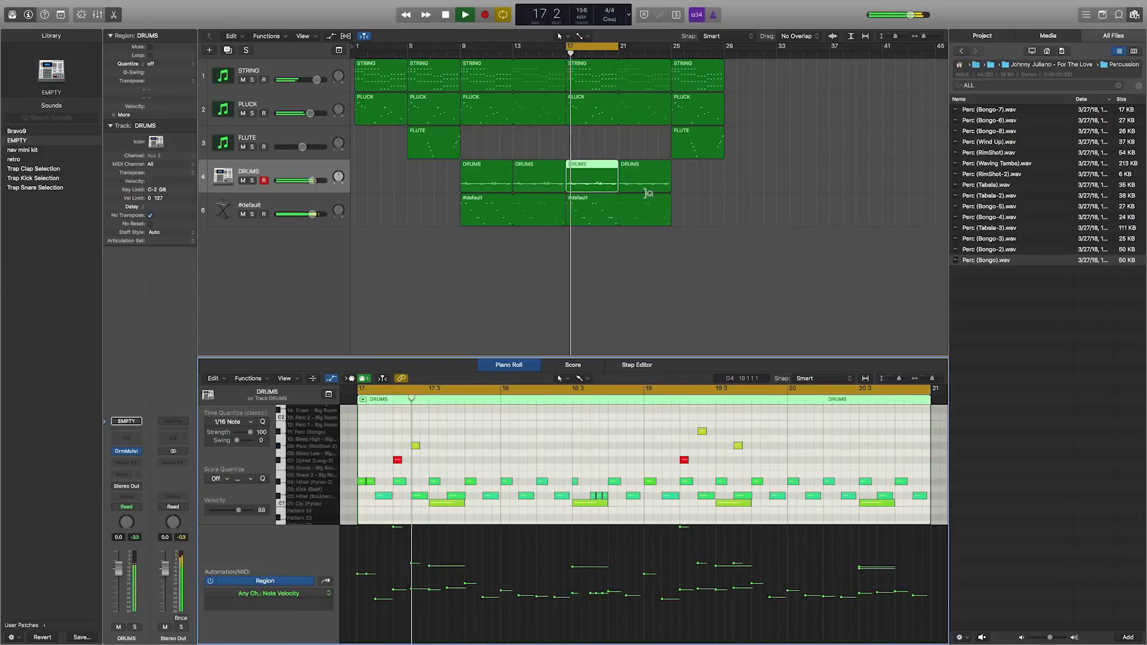
Step: Delete the DRUMS region at bar 21, try duplicating the bar 17 region in its place, and undo the duplicate
click(652, 179)
key(Delete)
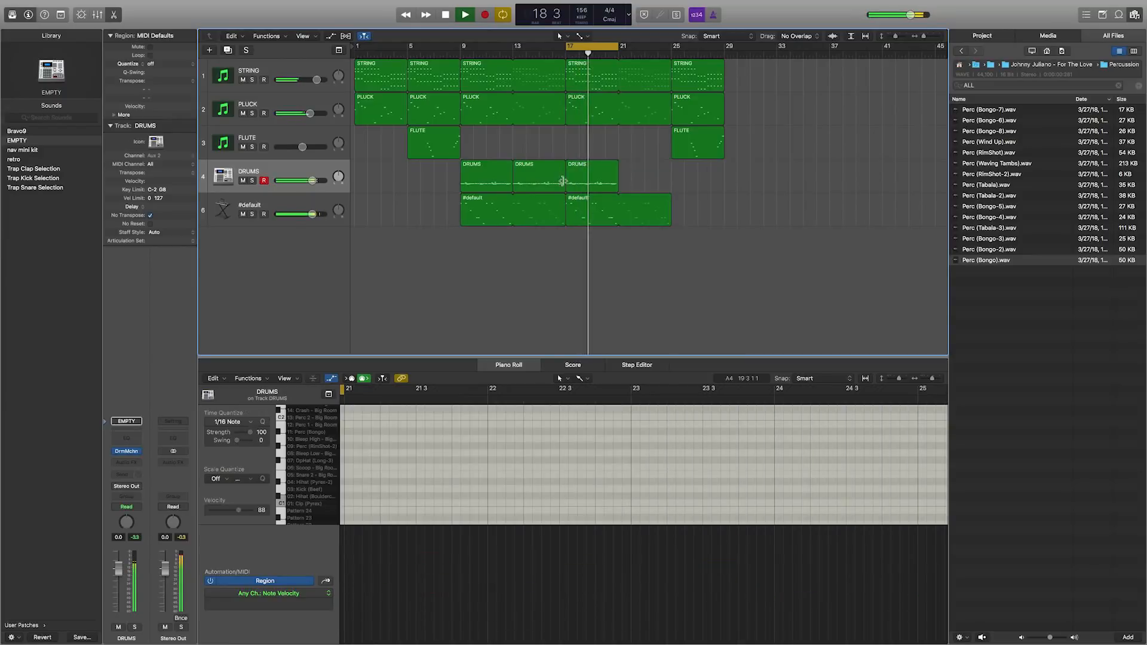
drag(579, 184, 632, 183)
key(super+z)
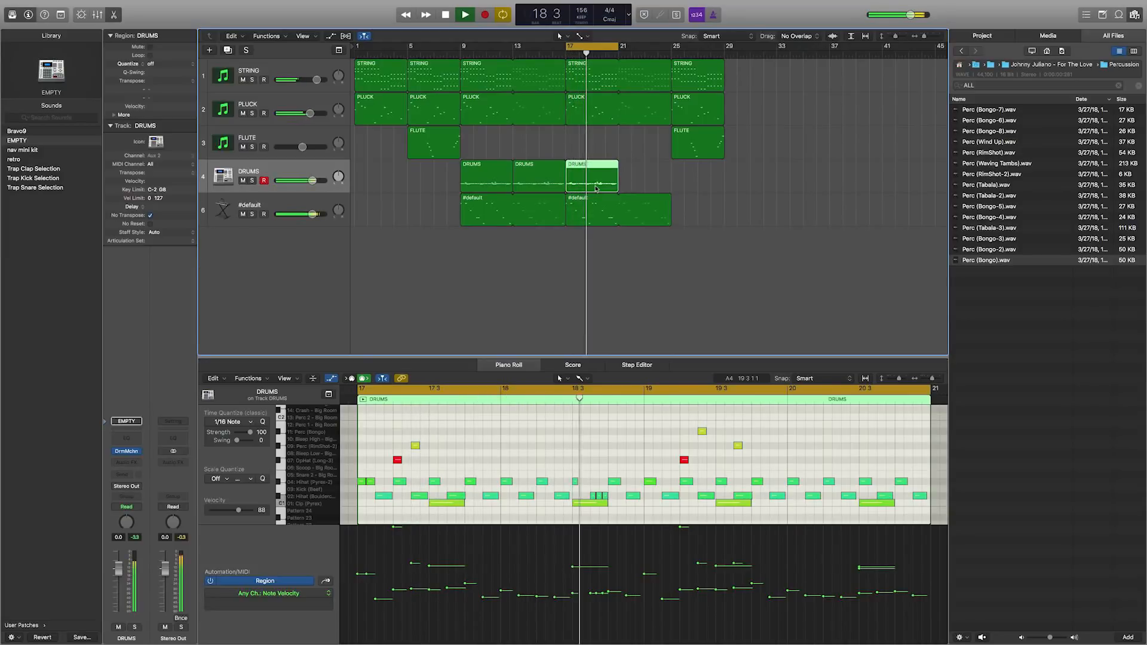
Step: Replace the third bar 19 note in the #default region with one about an eighth note later at velocity 127
key(space)
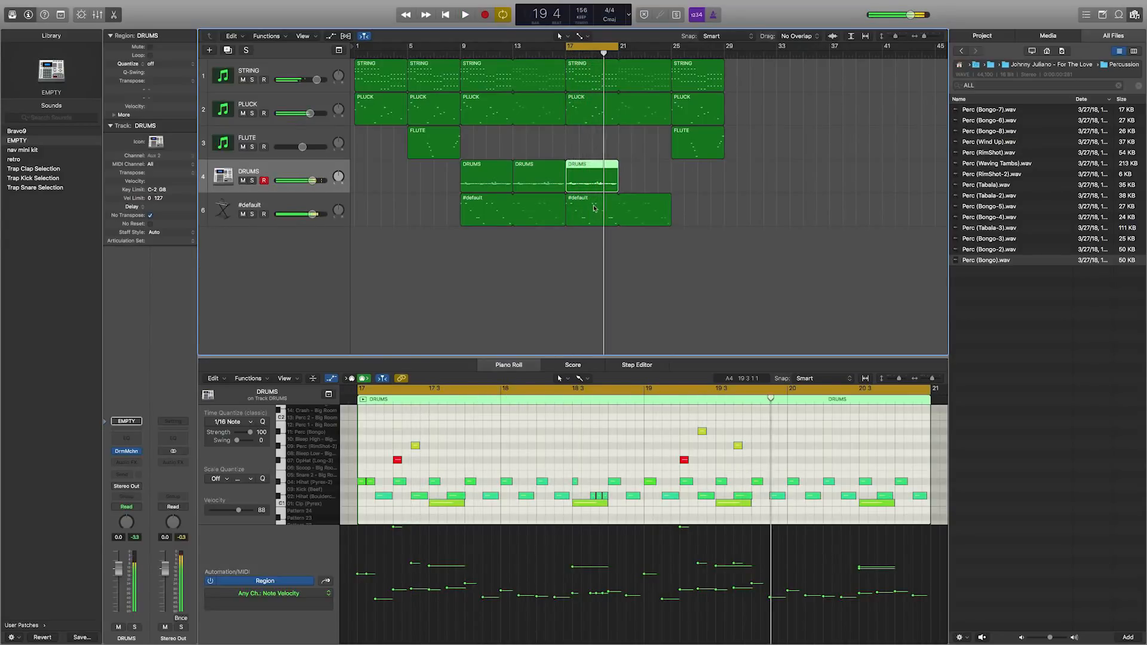
click(592, 206)
mouse_move(683, 414)
mouse_down()
mouse_move(650, 417)
mouse_move(666, 428)
mouse_up()
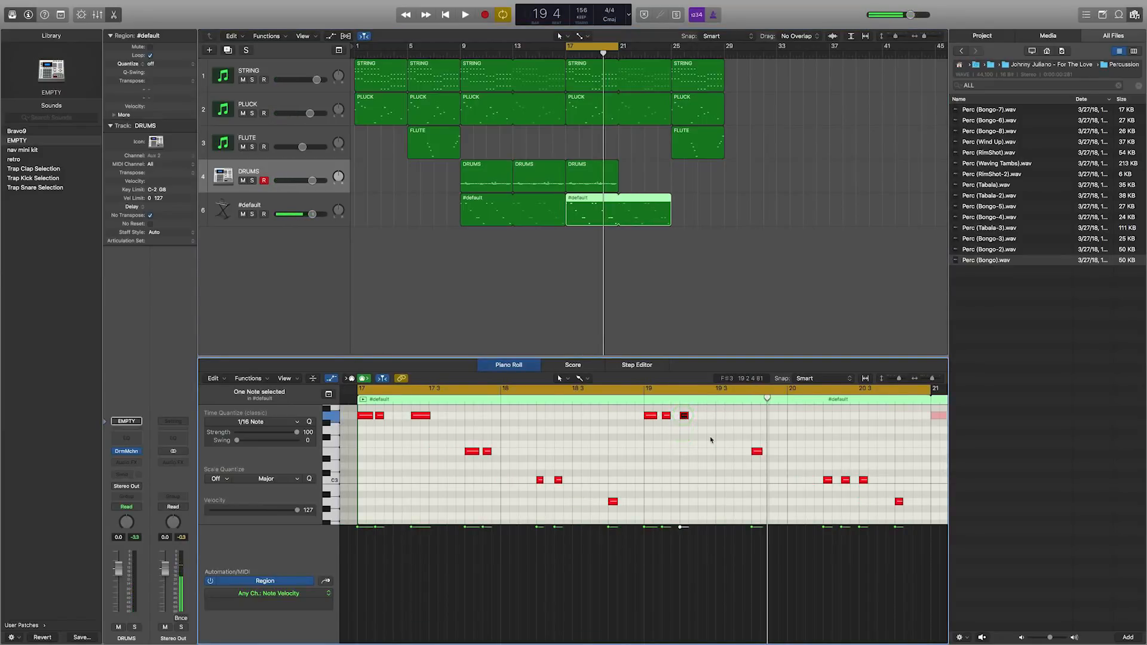
key(space)
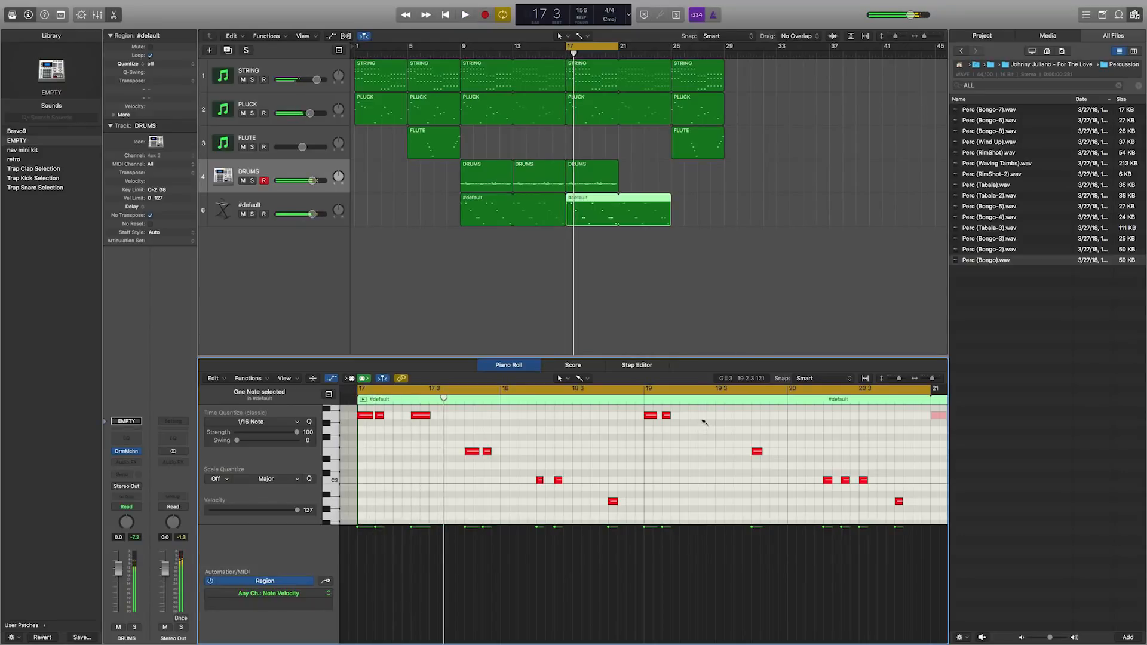
click(701, 415)
drag(703, 567, 703, 468)
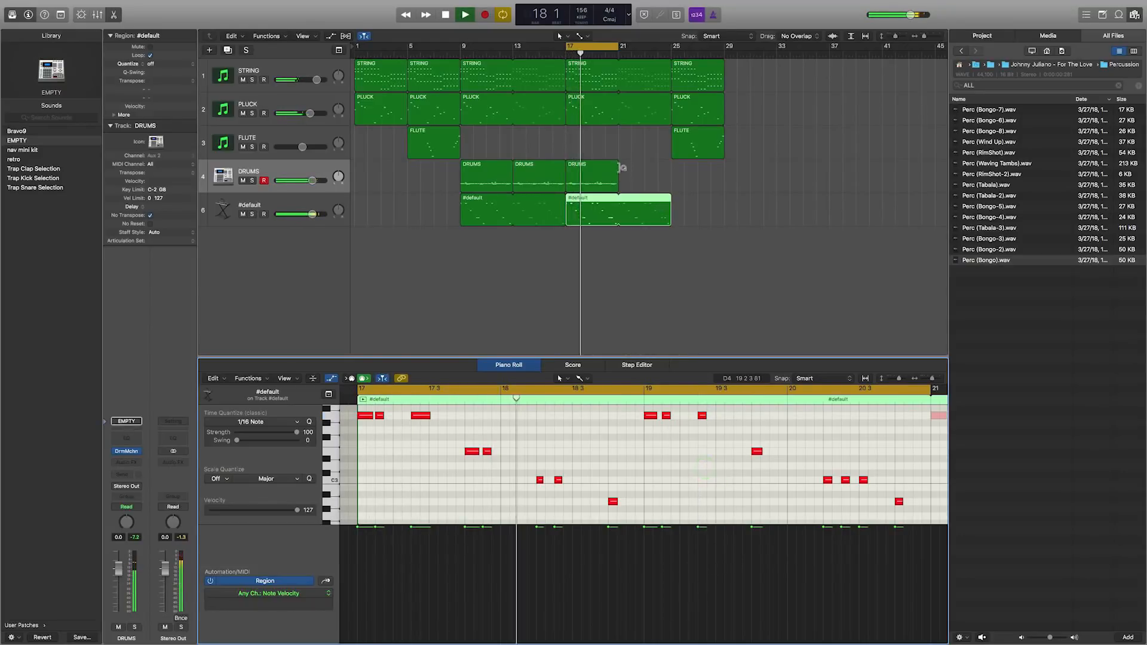
Step: Duplicate the bar 17 DRUMS region to bar 21 and let the arrangement play on with no region selected
drag(607, 173, 659, 182)
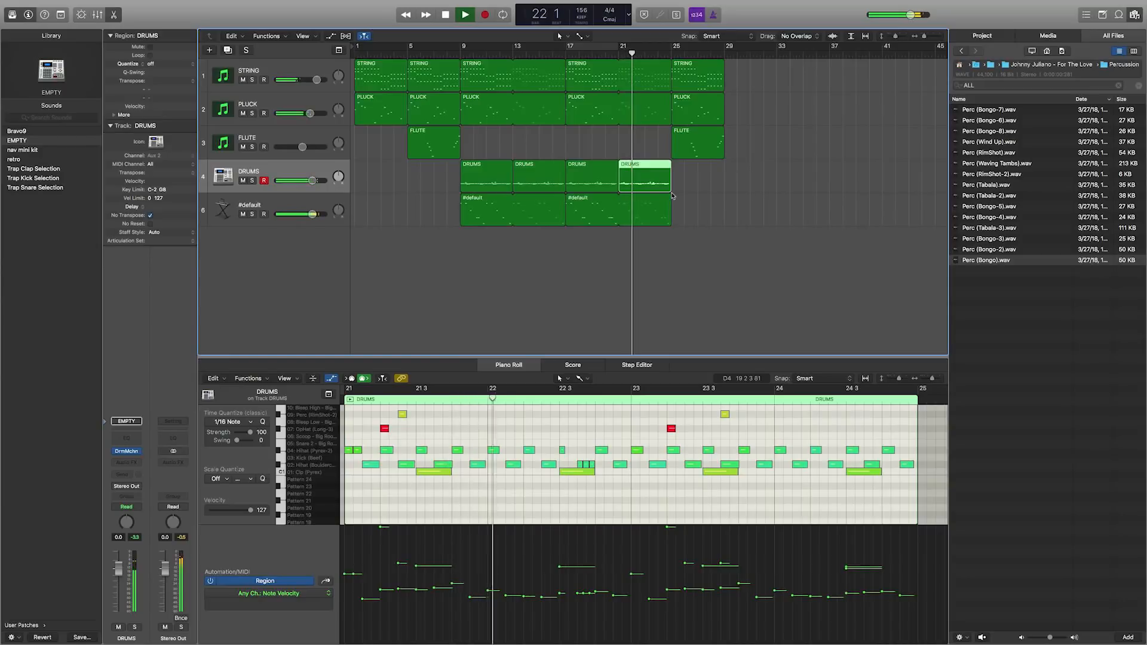
click(619, 261)
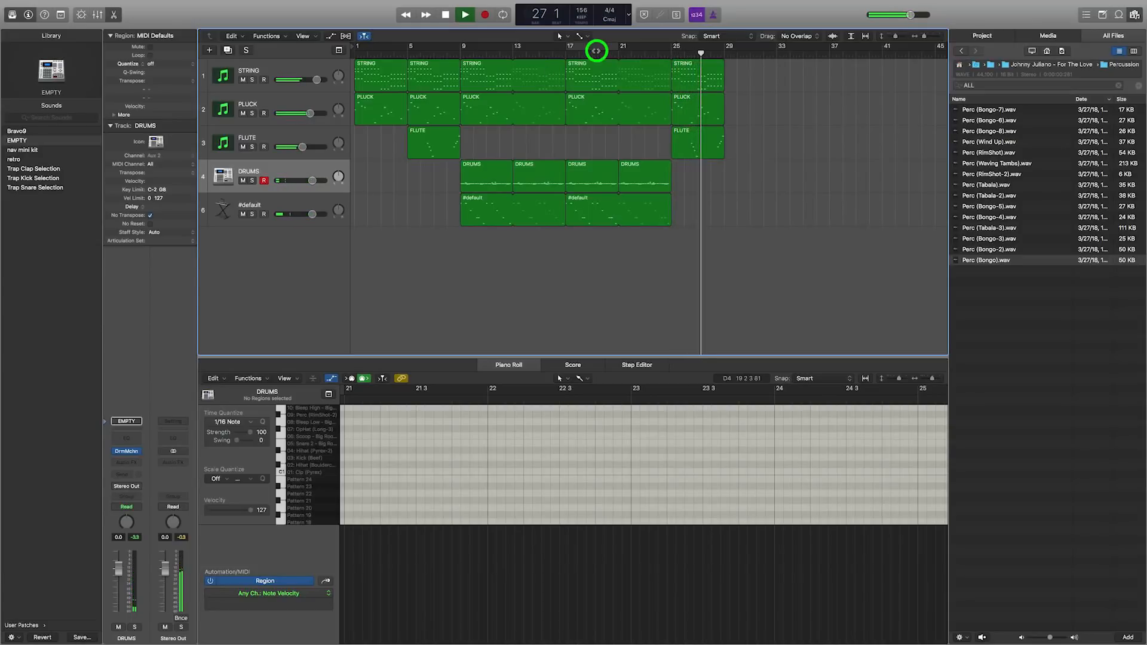
Step: Set the cycle range from bar 9 to bar 29 and repeat that section's regions on all tracks at bars 29 and 49
drag(596, 51, 463, 54)
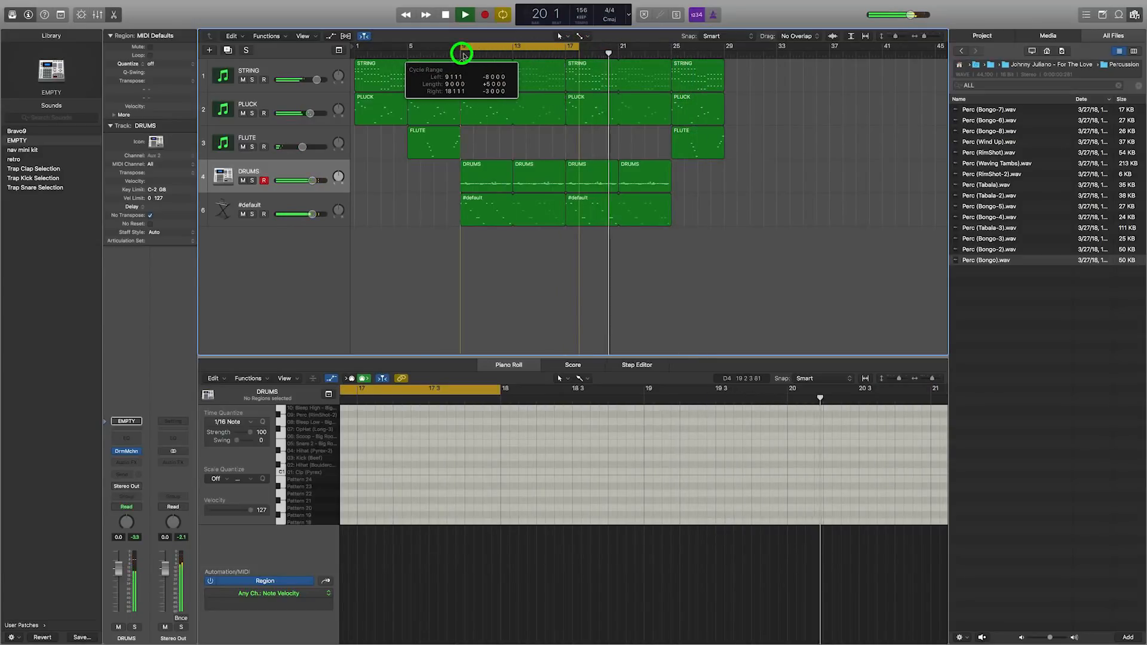
drag(578, 49, 721, 54)
click(739, 223)
scroll(685, 228, down, 5)
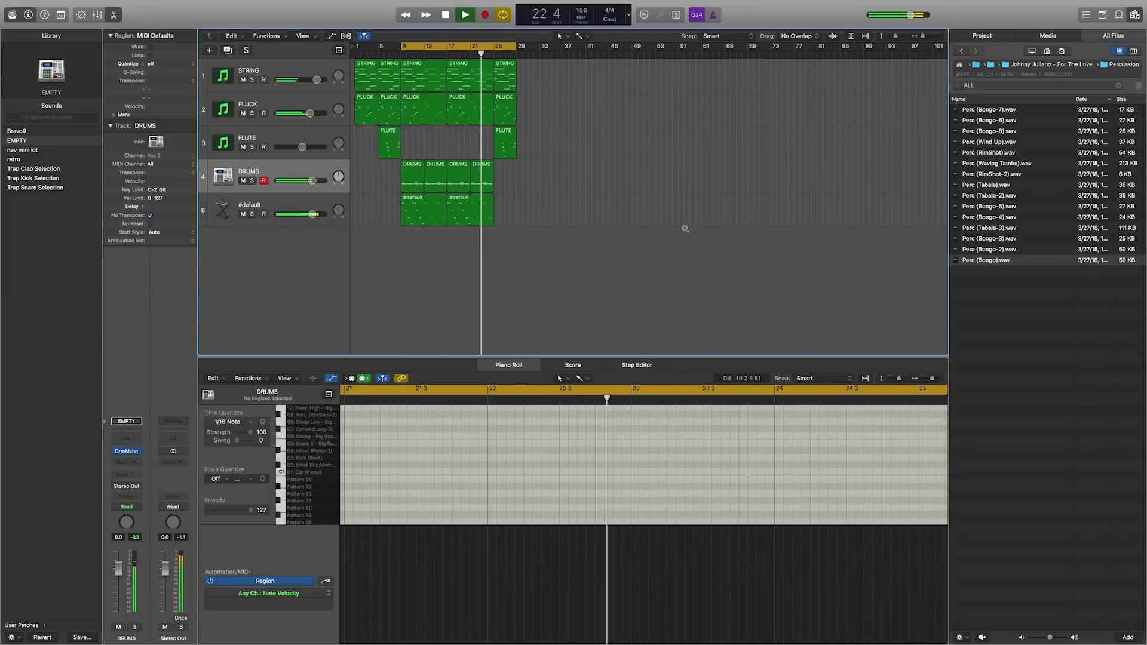
drag(533, 228, 520, 64)
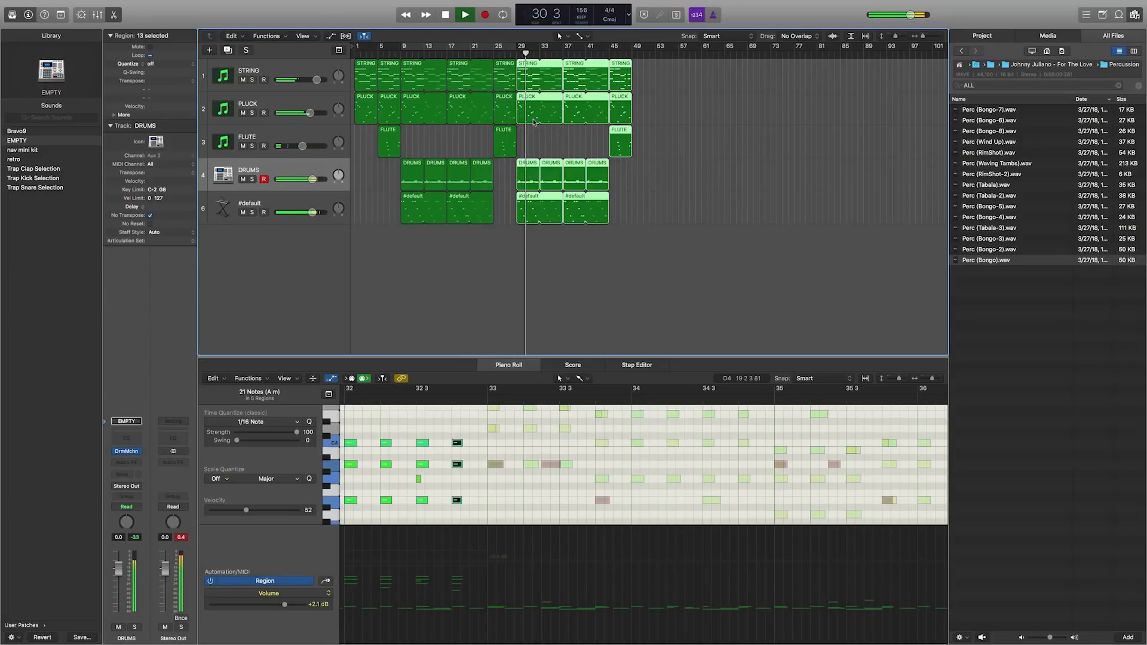
drag(531, 69, 643, 67)
Step: Switch the control bar's LCD display to the Custom layout and deselect all regions
click(627, 14)
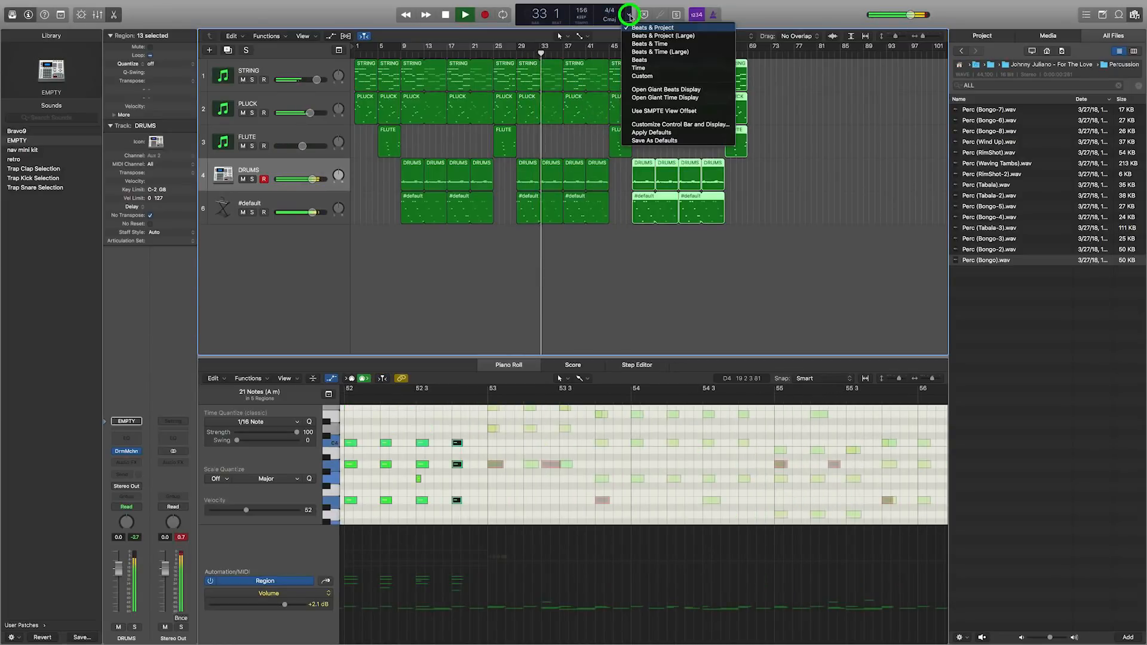
click(656, 76)
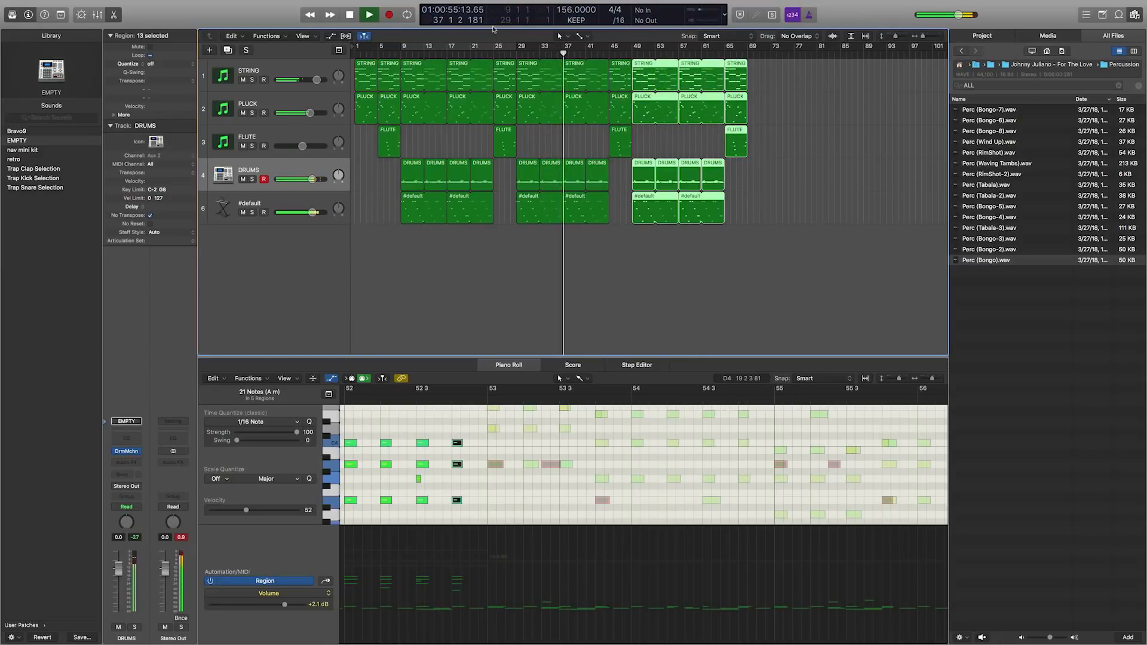
click(770, 175)
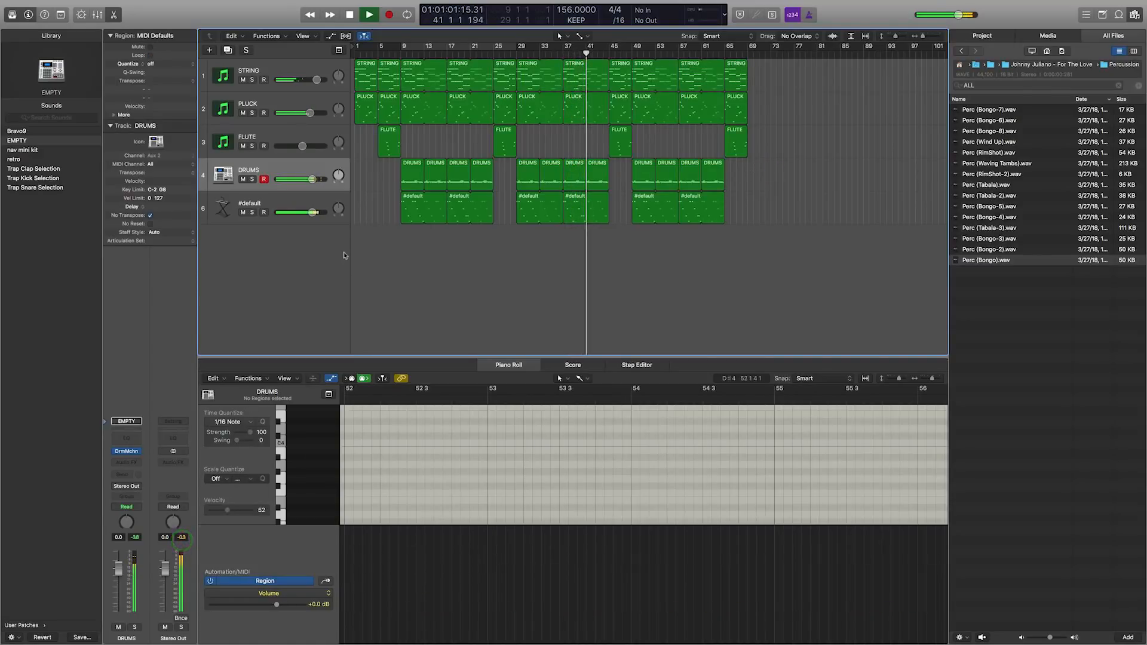
Step: In the DRUMS kit's Drum Machine Designer, set Perc (RimShot-2) volume to about -16 dB and Perc (Bongo) to about -25 dB
click(282, 173)
click(126, 451)
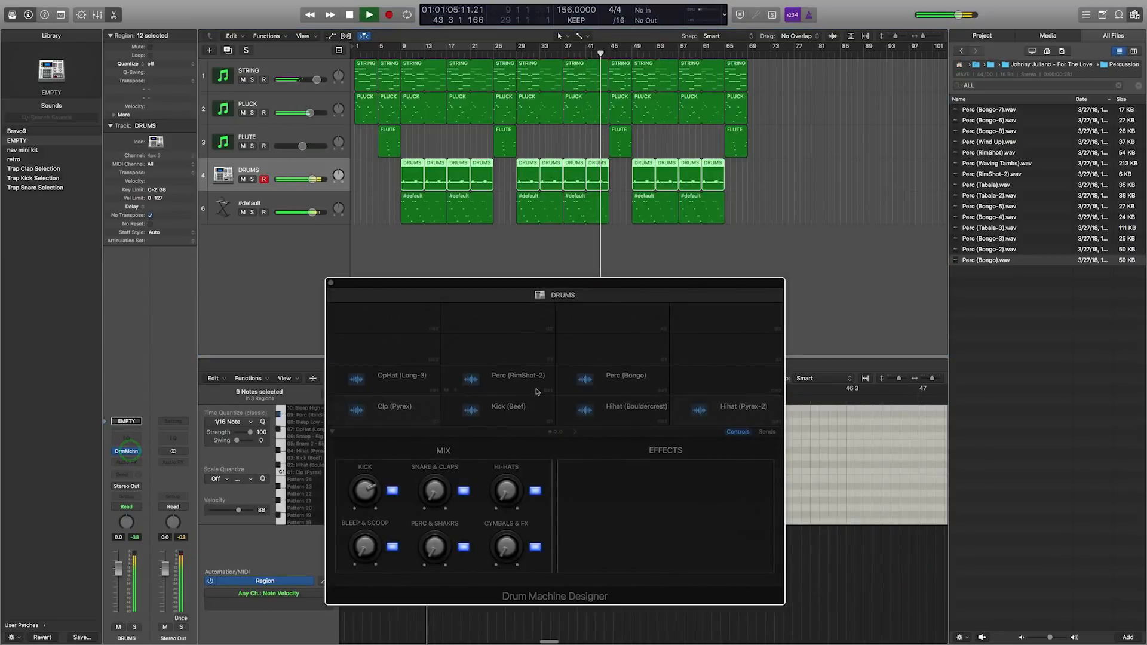
click(517, 376)
click(503, 495)
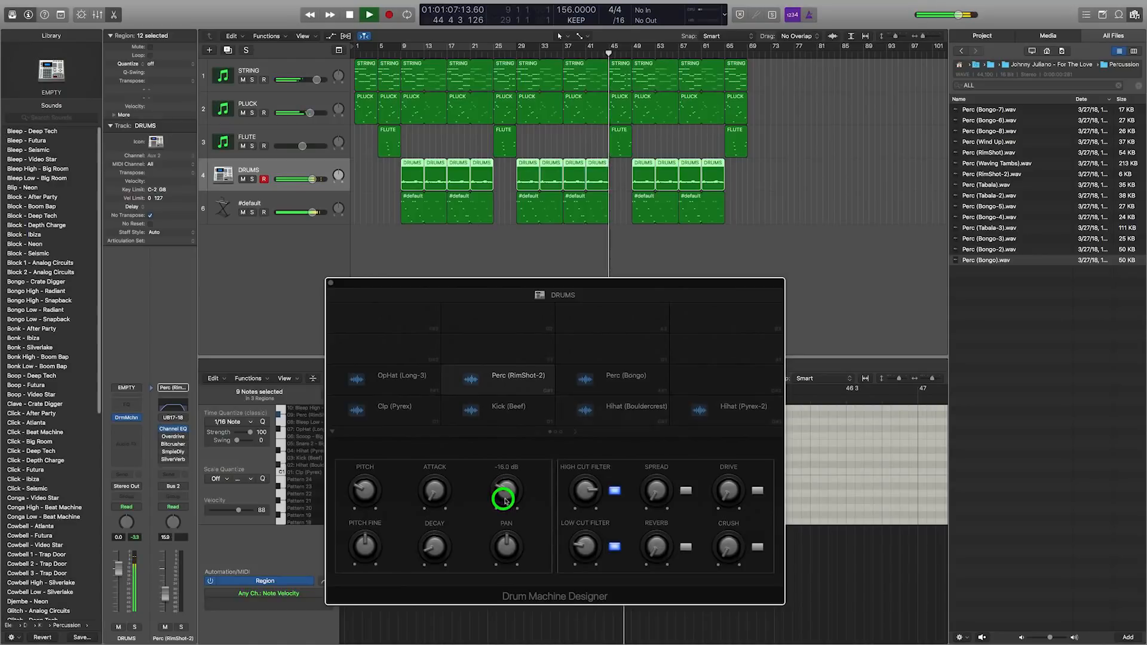
click(621, 387)
drag(506, 495, 506, 497)
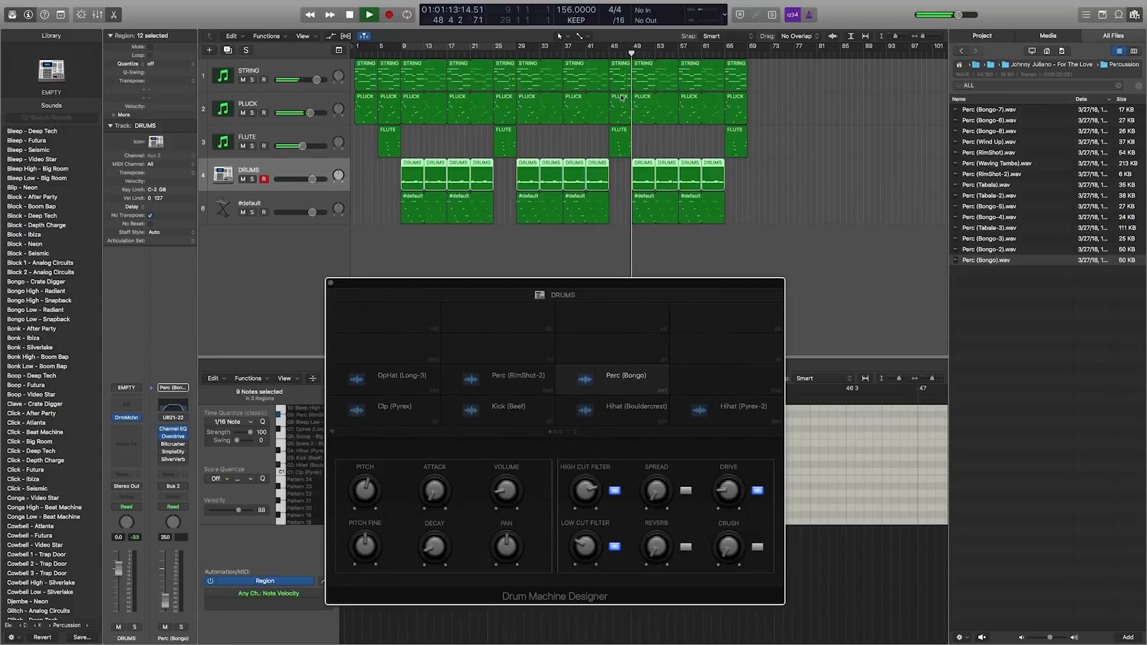
Step: Try removing the STRING region at bar 45, audition the passage from just before it, and undo the deletion
key(space)
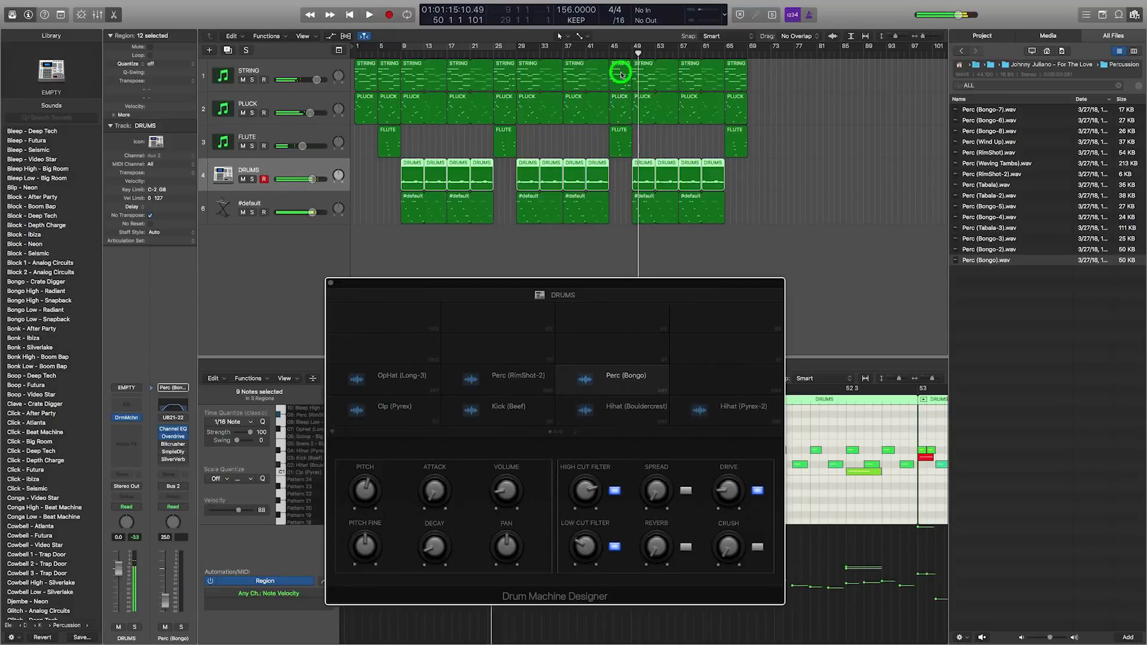
click(613, 65)
key(Delete)
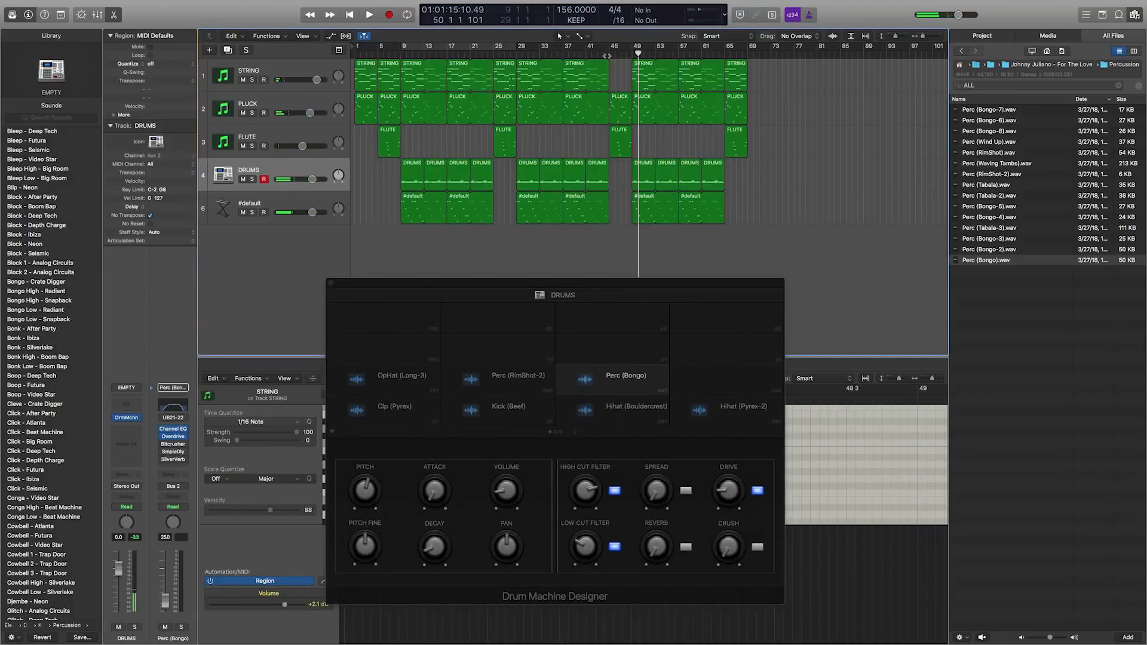
click(604, 53)
key(space)
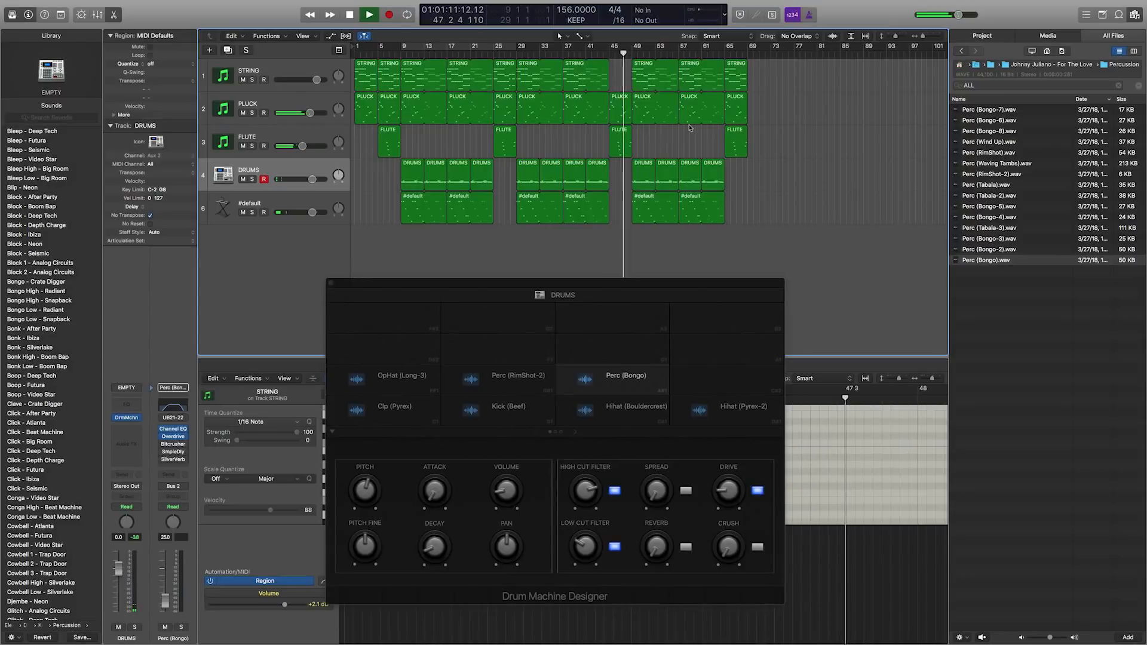
key(super+z)
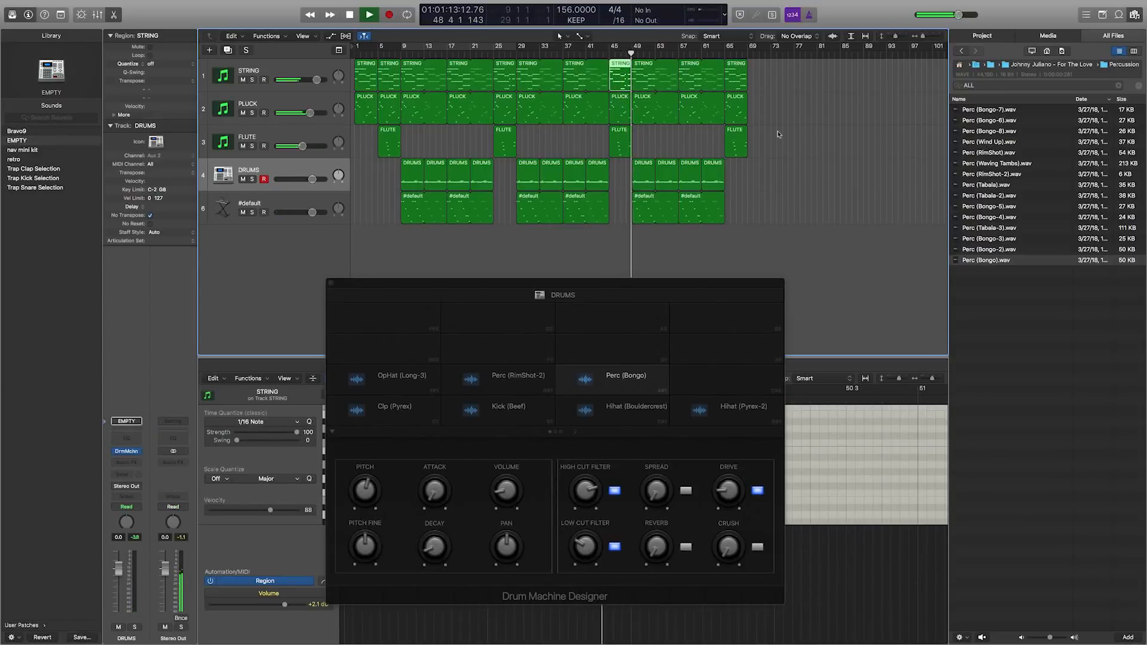